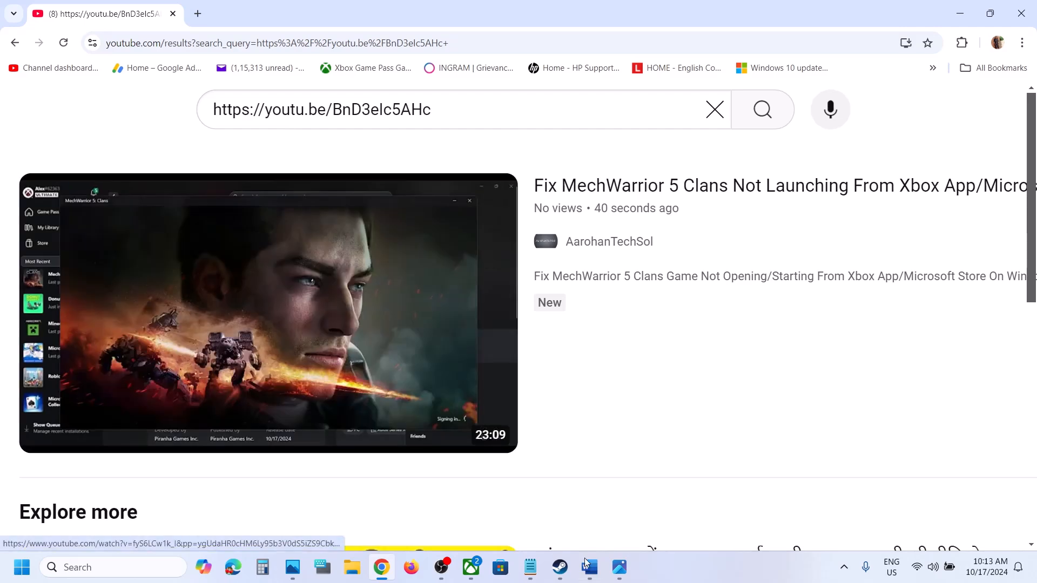
# - Switch to the Word document, highlight "Restart your PC" in Step 1, and bring up the Windows power options showing Restart
pyautogui.click(589, 567)
pyautogui.scroll(-1, 378, 436)
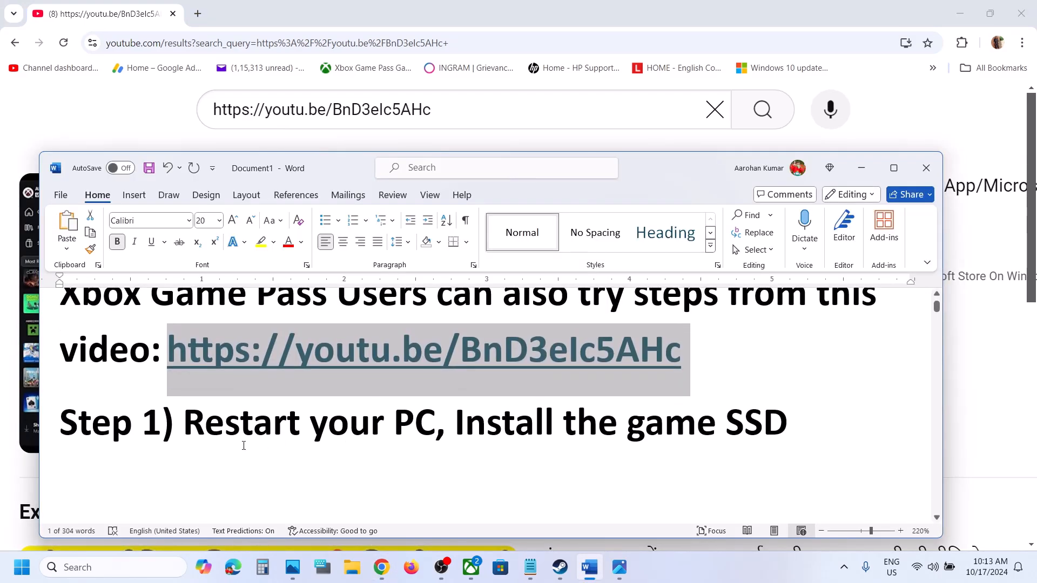
pyautogui.moveTo(203, 440); pyautogui.dragTo(435, 432)
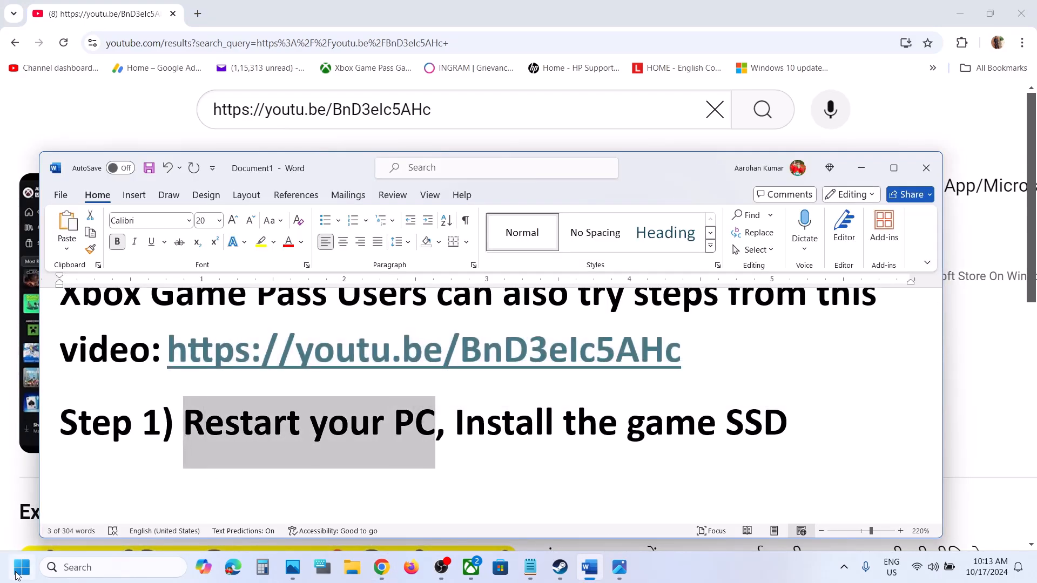
pyautogui.click(22, 566)
pyautogui.click(390, 522)
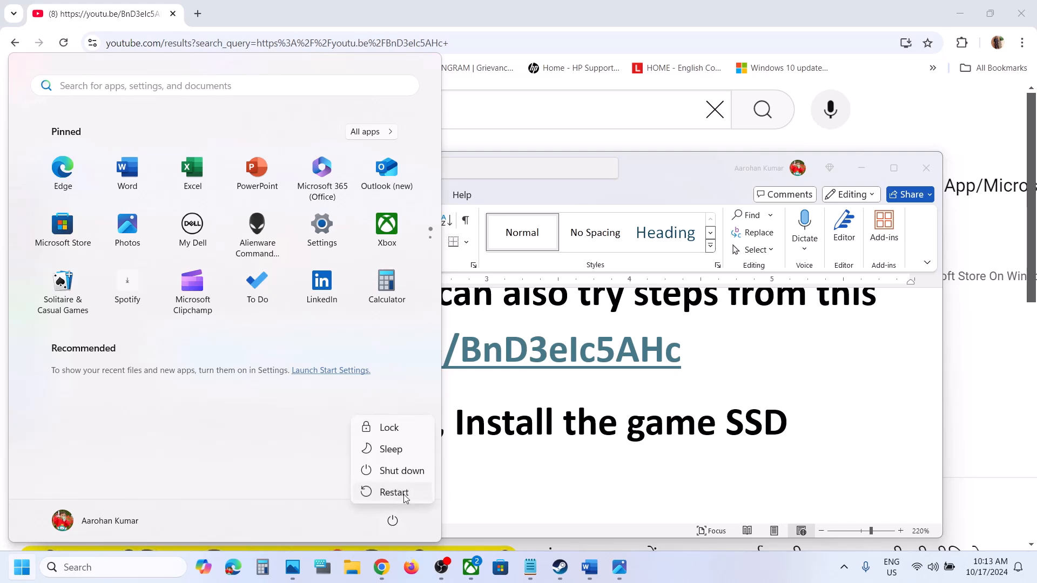
# - Look at the game in Steam, review the SSD installation advice of Step 1 in Word, and return to Steam
pyautogui.click(560, 567)
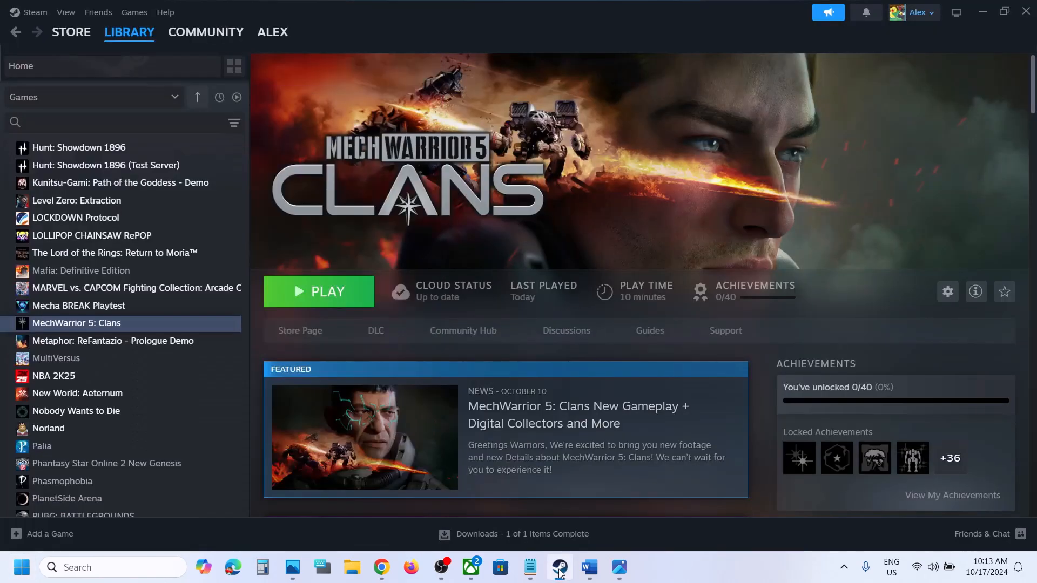
pyautogui.click(590, 572)
pyautogui.scroll(-1, 472, 401)
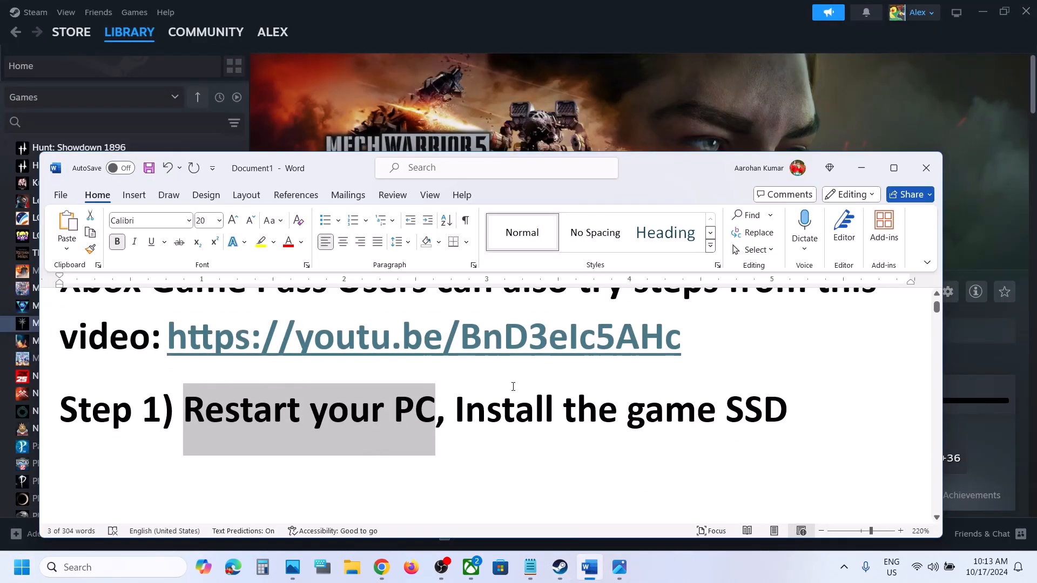
pyautogui.moveTo(472, 401); pyautogui.dragTo(820, 381)
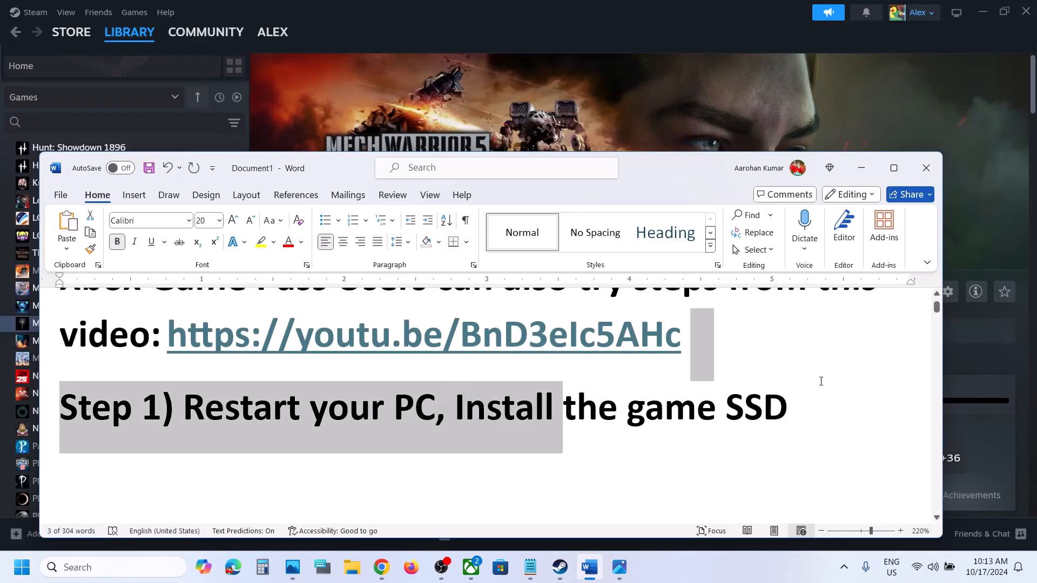
pyautogui.click(796, 417)
pyautogui.click(861, 168)
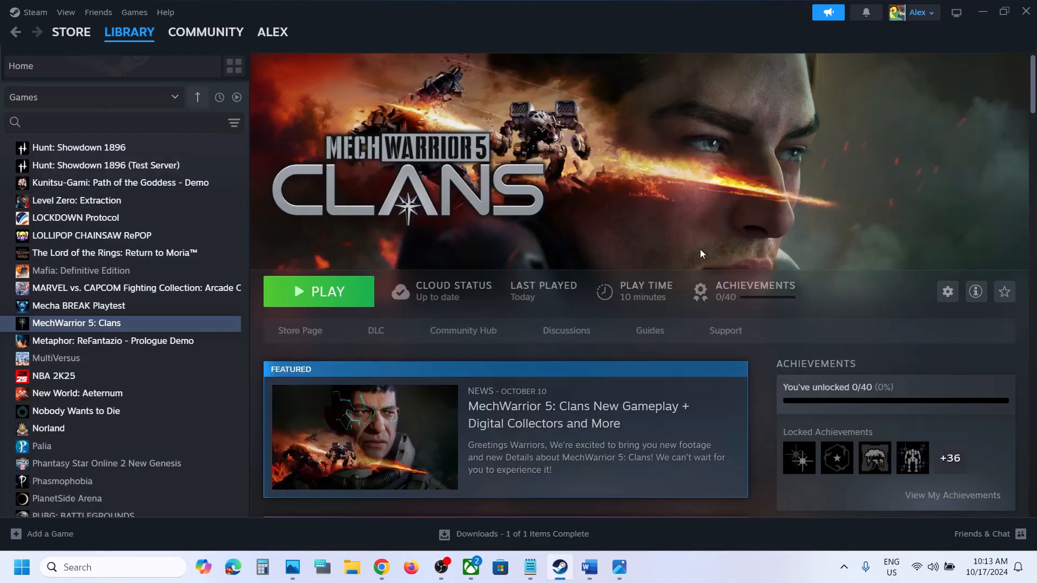
# - Examine the system requirements on the MechWarrior 5: Clans store page, including the SSD note, and return to the library
pyautogui.click(301, 331)
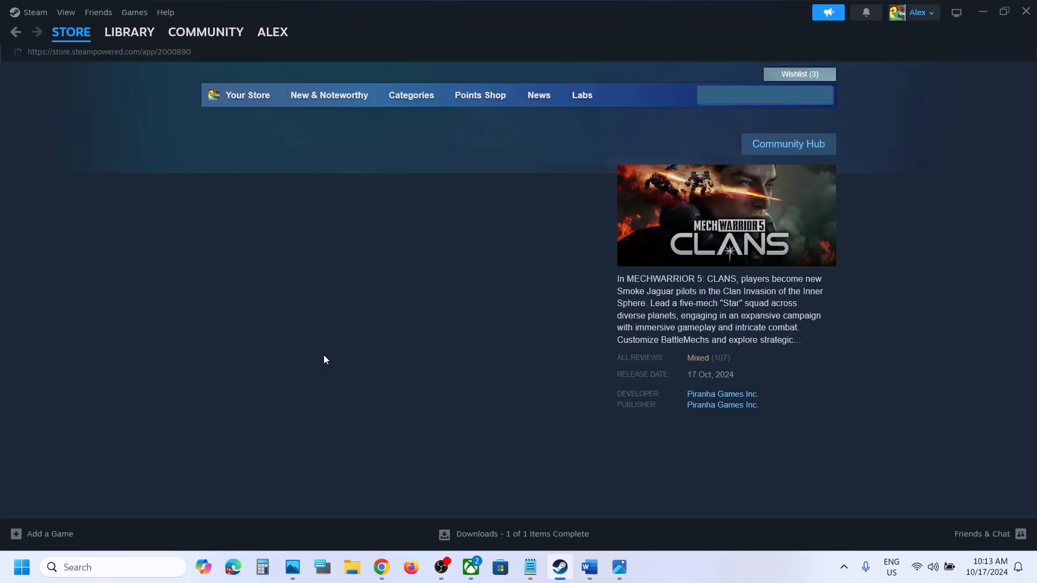
pyautogui.scroll(-10, 324, 359)
pyautogui.scroll(-20, 323, 355)
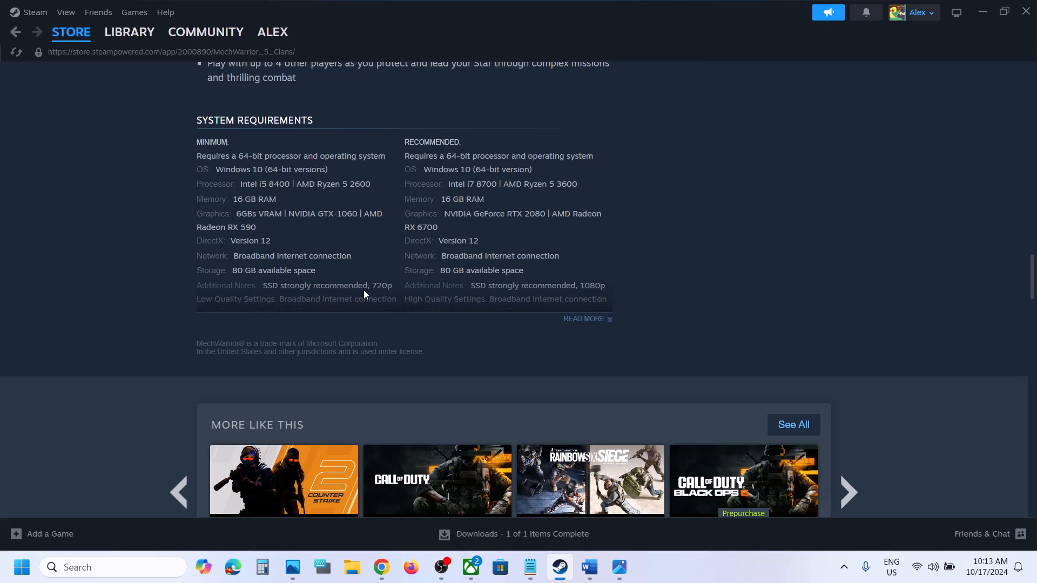
pyautogui.click(132, 33)
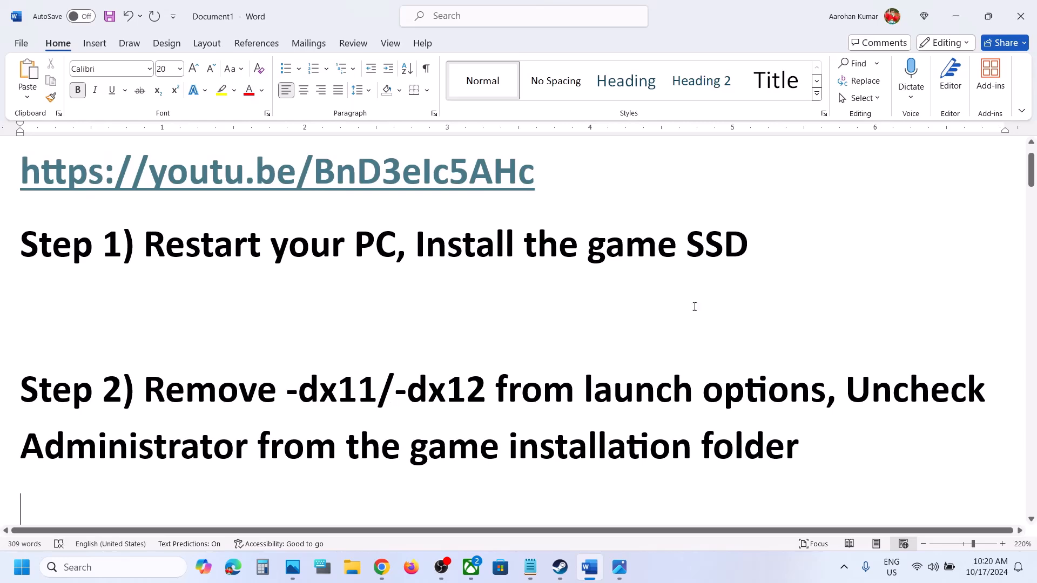
# - Check the launch options in the MechWarrior 5: Clans properties in Steam and try launching the game
pyautogui.click(955, 17)
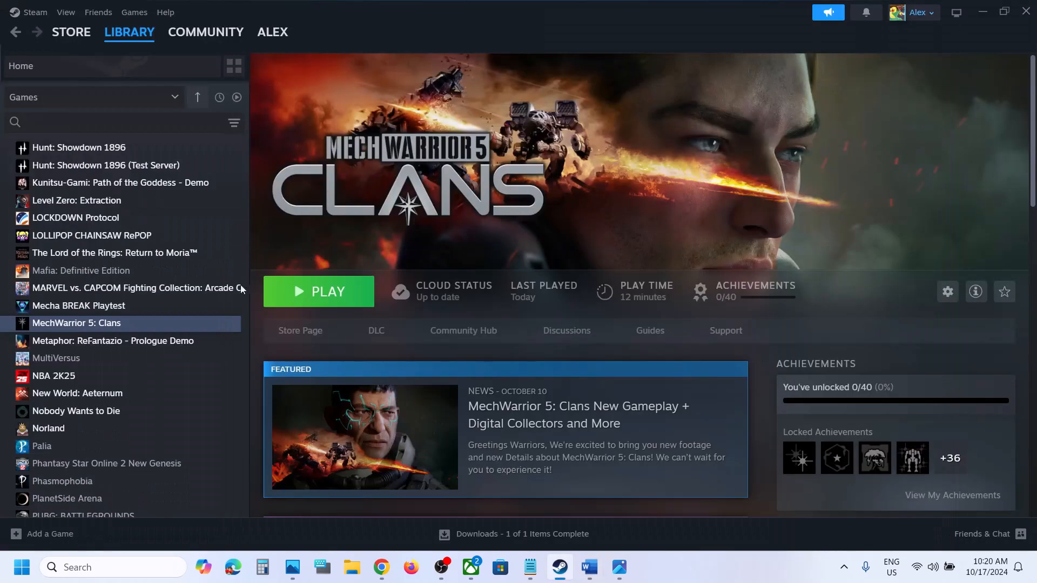
pyautogui.rightClick(134, 324)
pyautogui.click(178, 425)
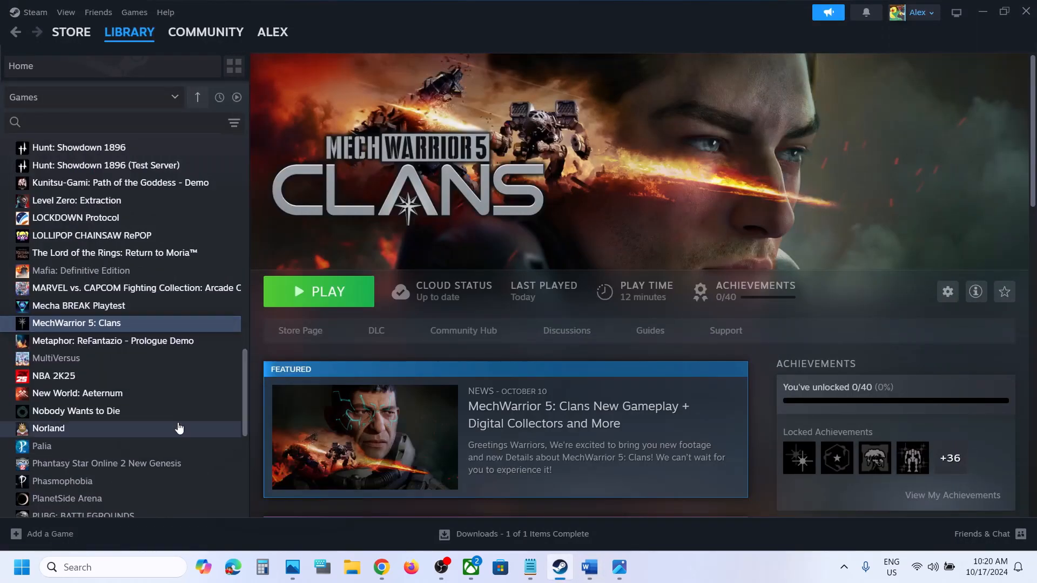
pyautogui.click(427, 303)
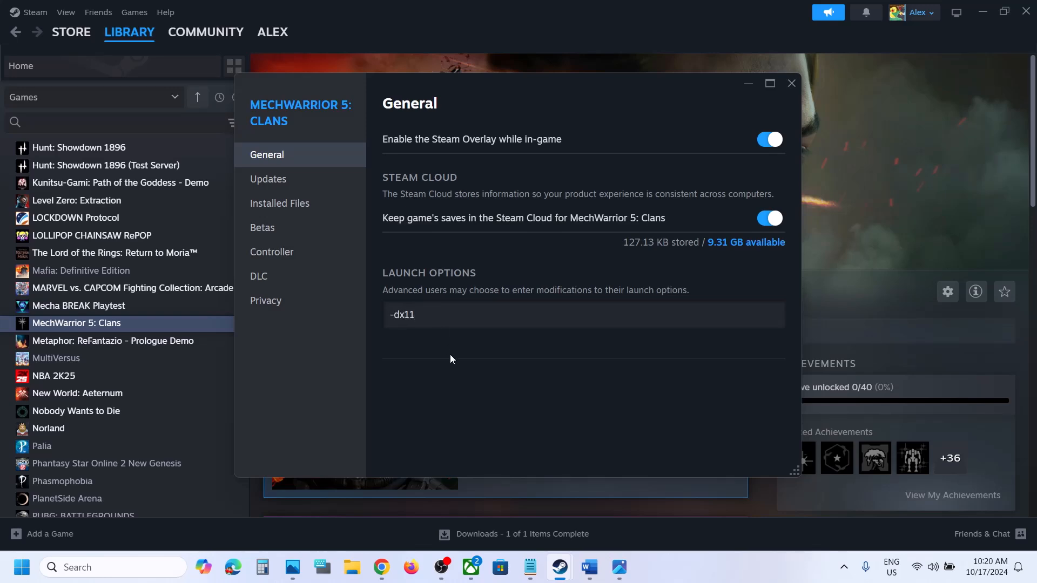
pyautogui.click(792, 83)
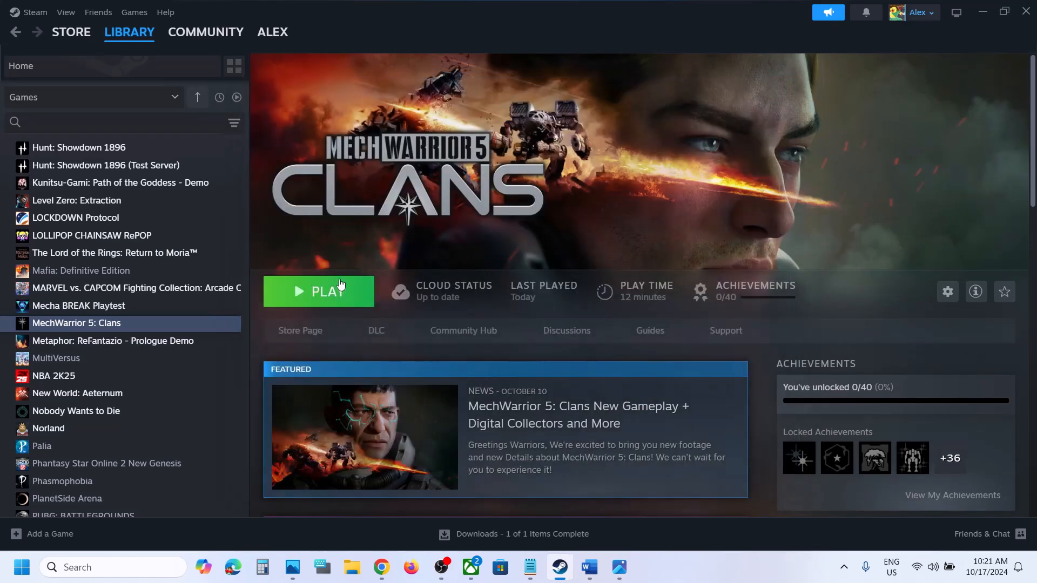
pyautogui.click(340, 287)
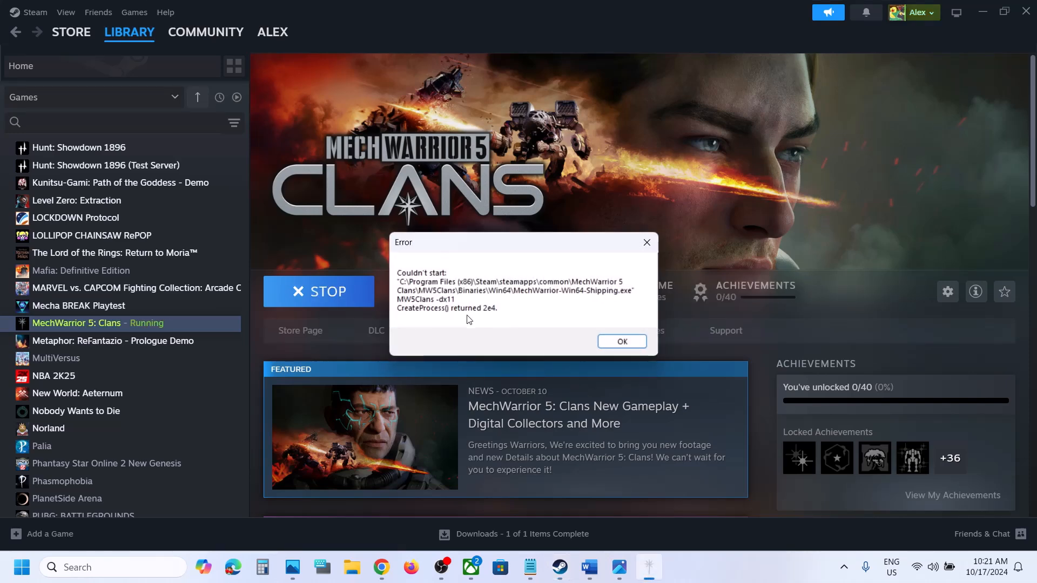
pyautogui.click(604, 341)
# - Remove -dx11 from the launch options of MechWarrior 5: Clans and close its properties
pyautogui.rightClick(185, 324)
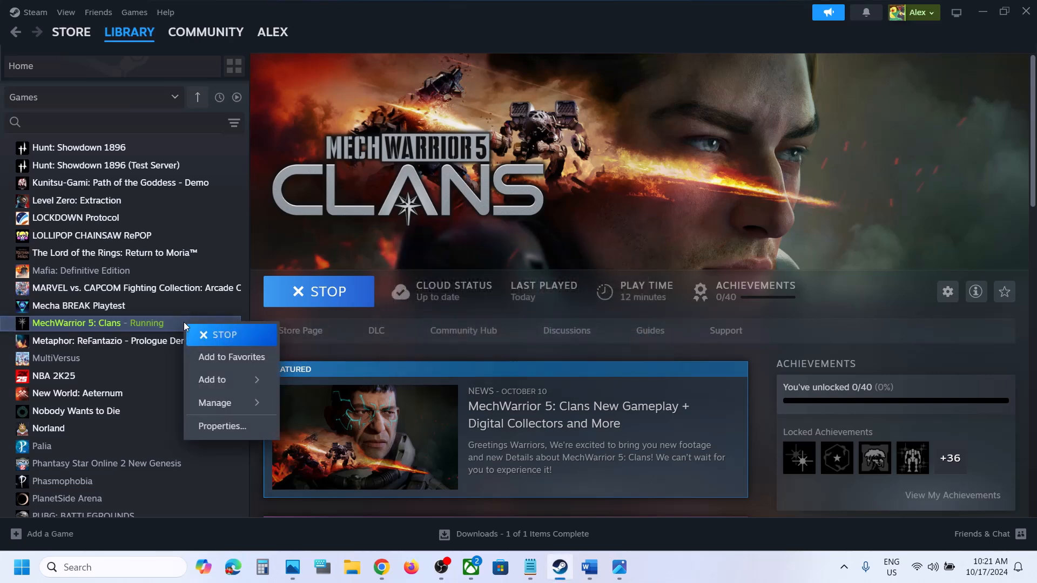
pyautogui.click(222, 426)
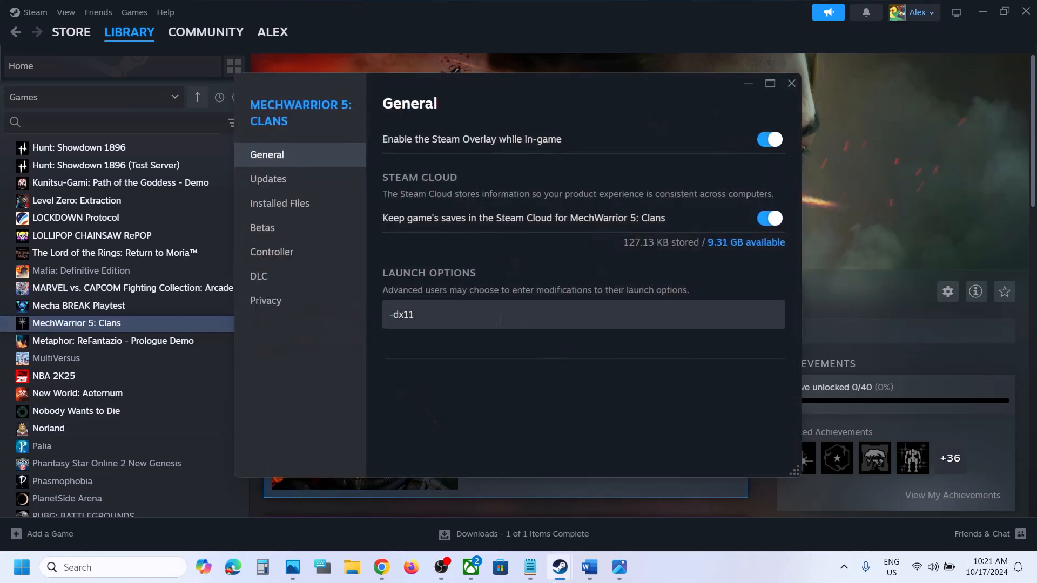
pyautogui.moveTo(498, 320); pyautogui.dragTo(374, 313)
pyautogui.press('BackSpace')
pyautogui.click(518, 390)
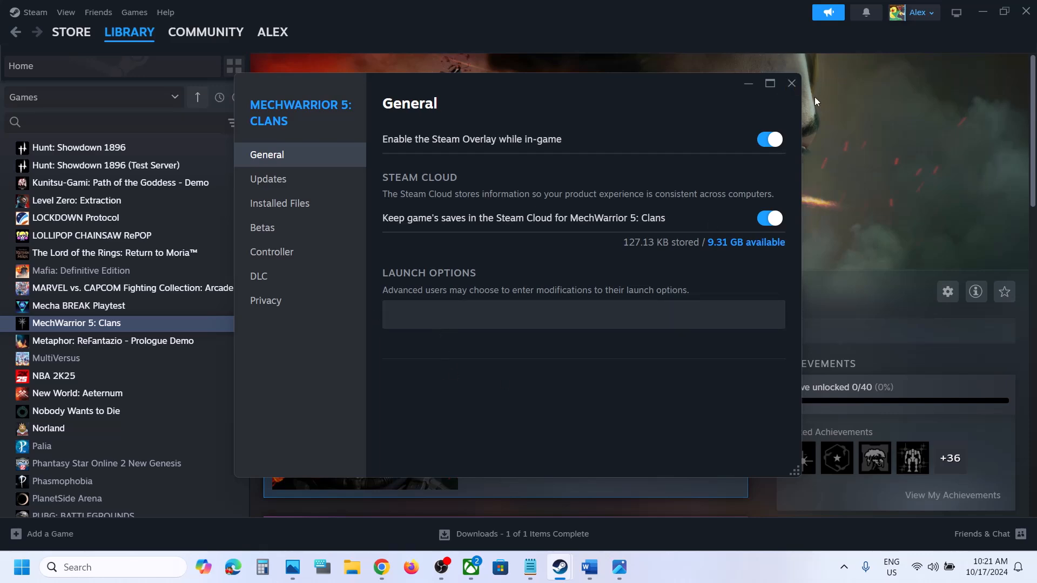
pyautogui.click(791, 84)
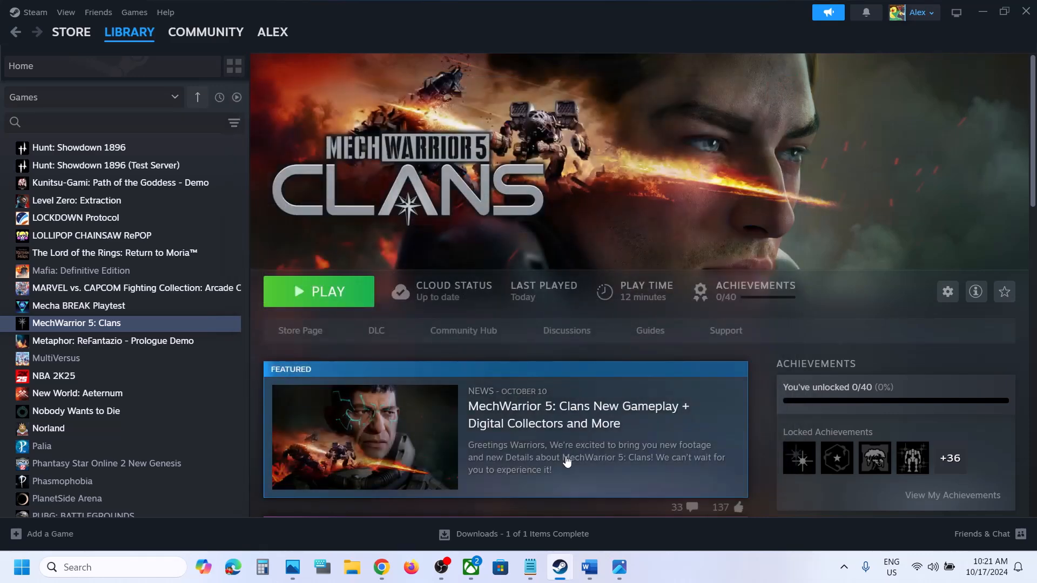
# - Highlight "Uncheck Administrator from the game installation folder" in Step 2 of the Word document and return to Steam
pyautogui.click(590, 567)
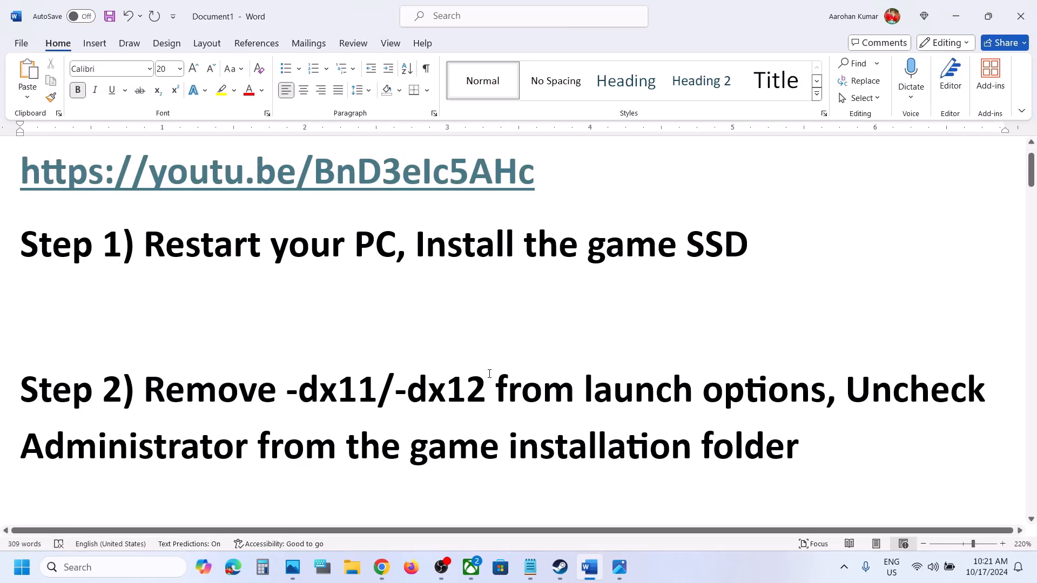
pyautogui.scroll(-1, 489, 374)
pyautogui.moveTo(849, 335); pyautogui.dragTo(799, 400)
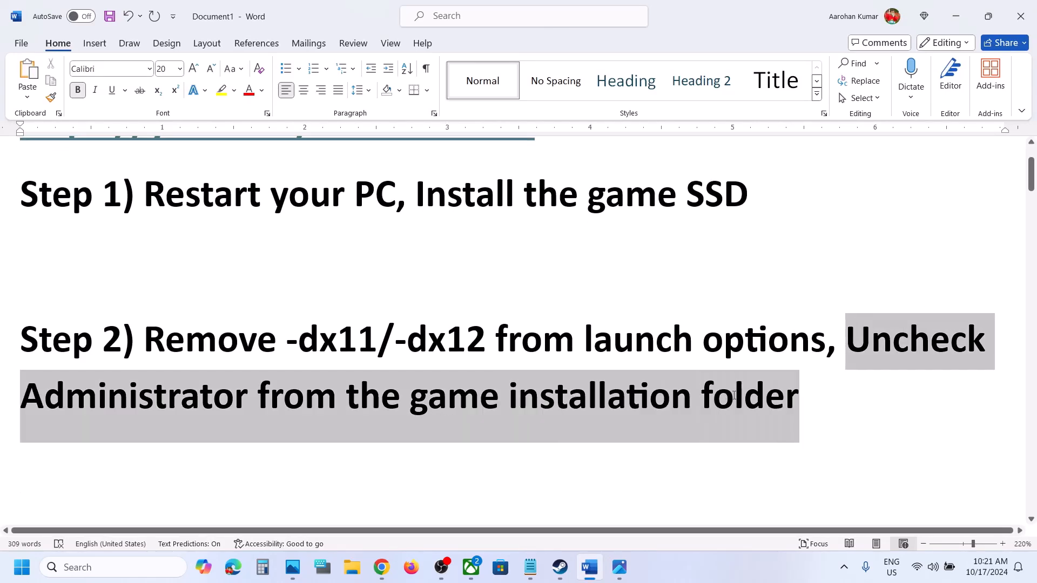
pyautogui.click(956, 16)
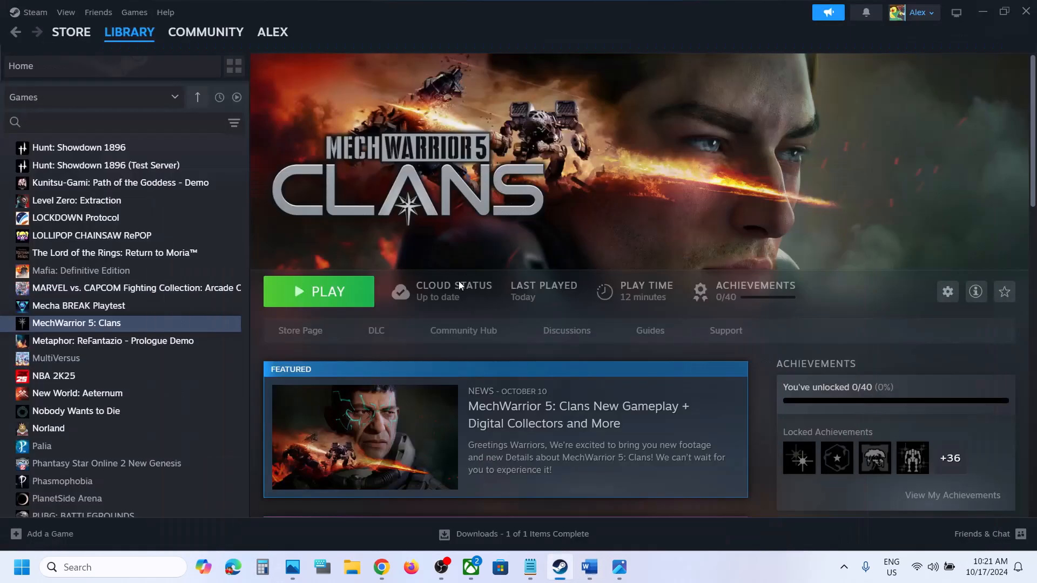
# - Try launching MechWarrior 5: Clans again and browse the game's local files in File Explorer
pyautogui.click(342, 300)
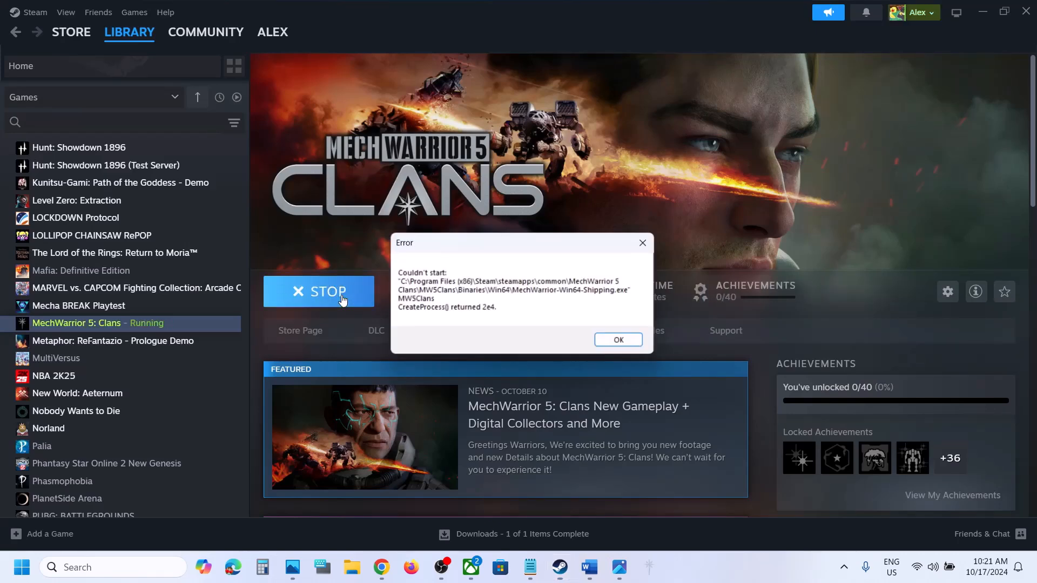
pyautogui.click(622, 342)
pyautogui.rightClick(144, 323)
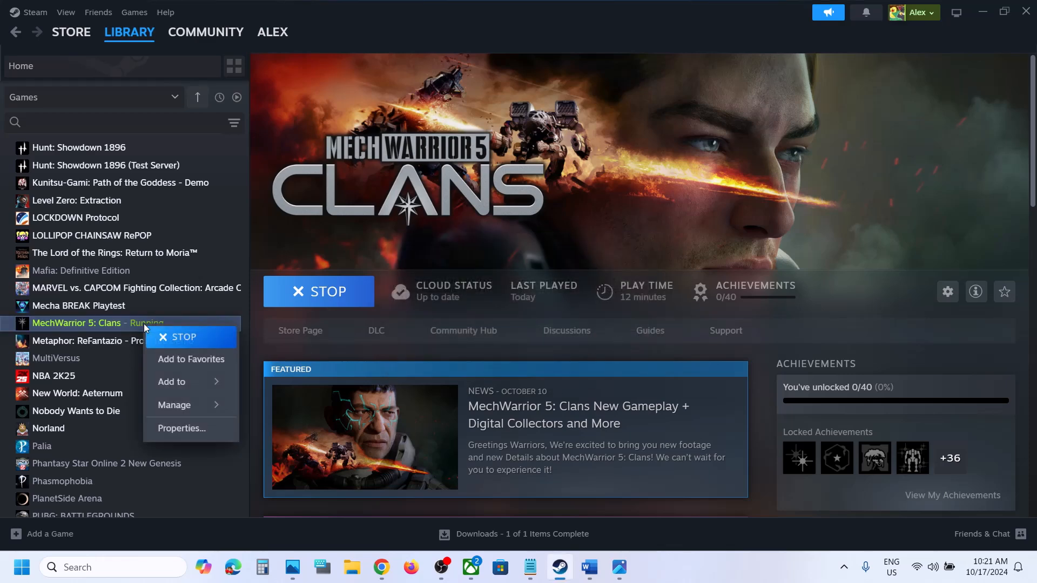
pyautogui.moveTo(197, 390)
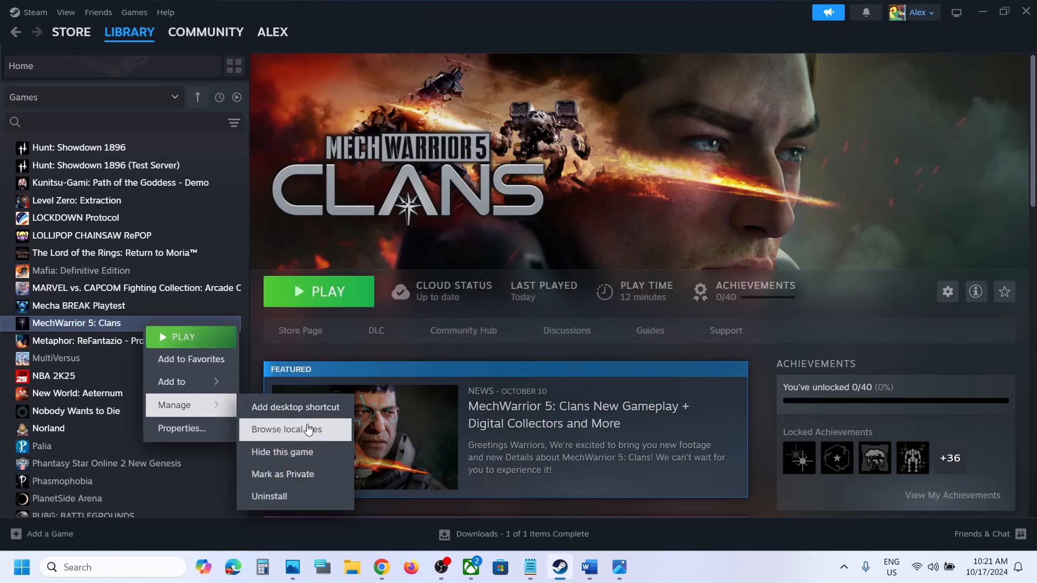
pyautogui.click(308, 430)
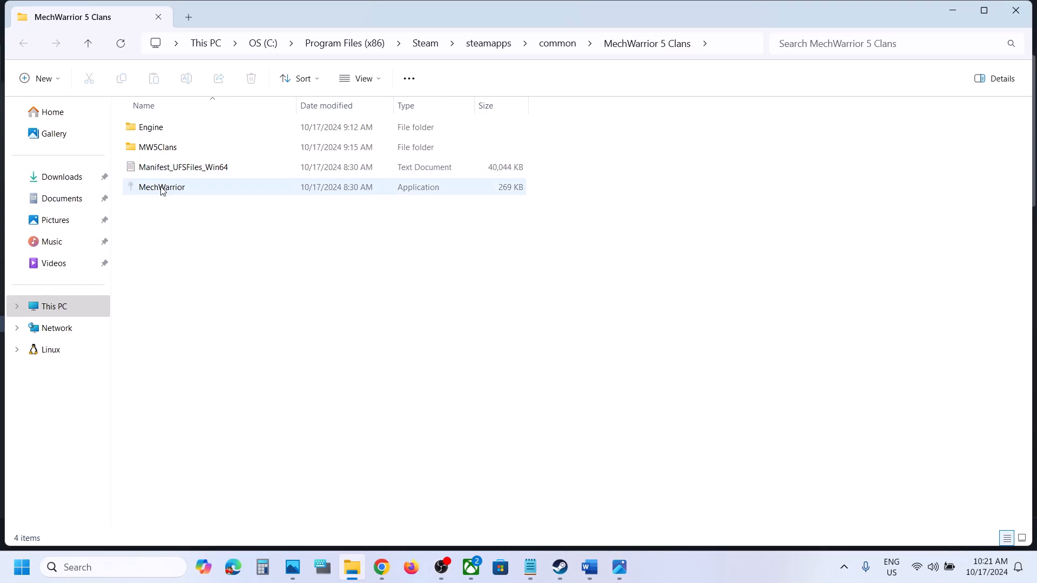
# - Check the administrator option in the compatibility settings of the MechWarrior application in the game folder
pyautogui.rightClick(162, 189)
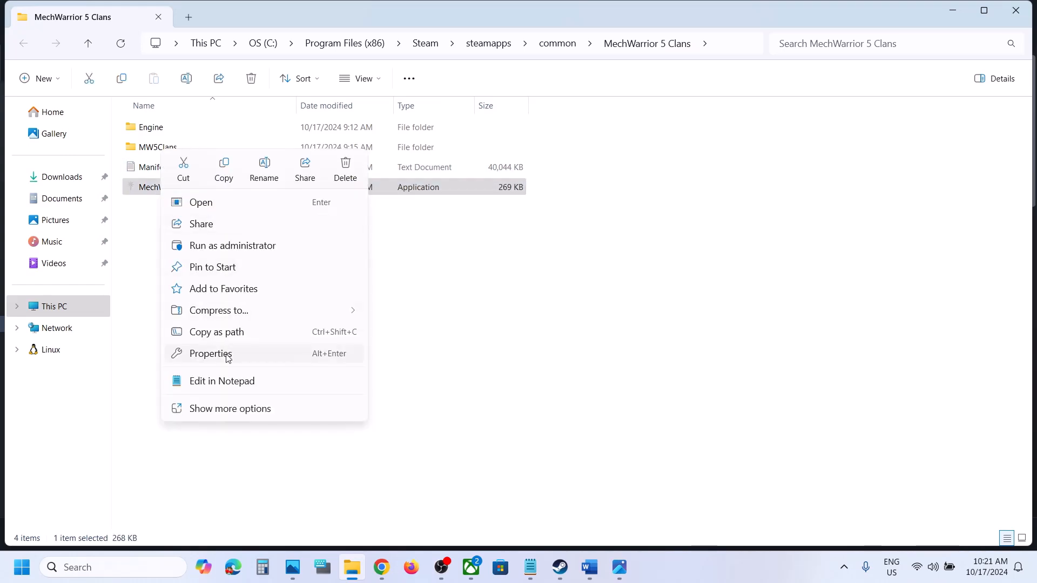
pyautogui.click(227, 355)
pyautogui.click(301, 213)
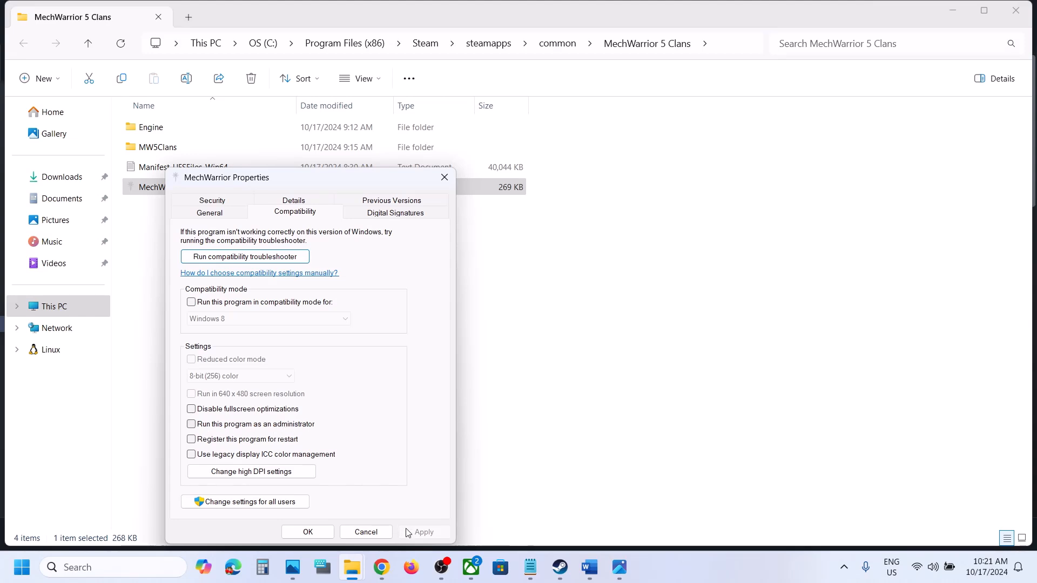
pyautogui.click(307, 532)
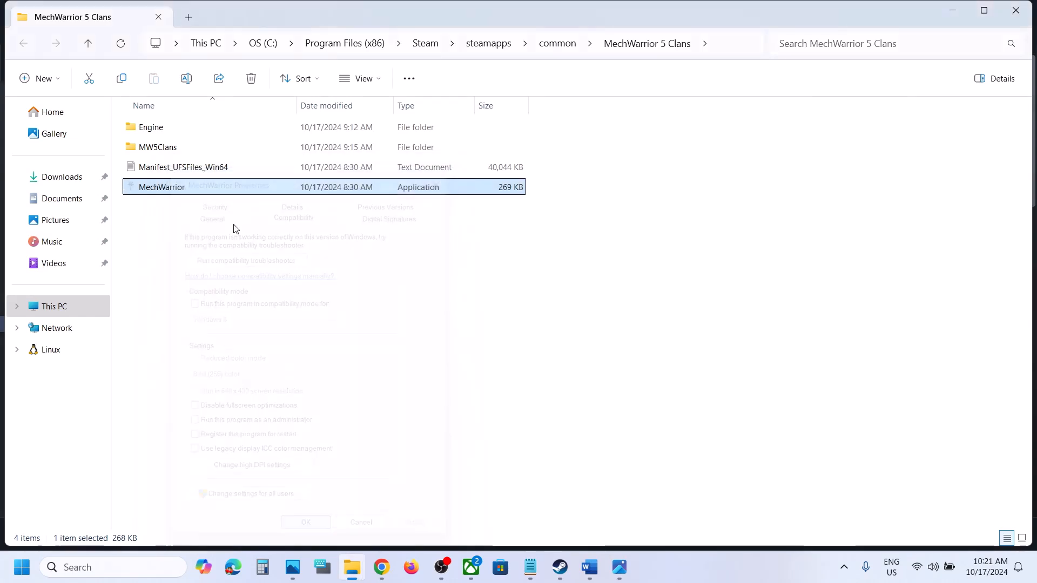
# - Open the Win64 folder inside MW5Clans > Binaries
pyautogui.click(172, 152)
pyautogui.doubleClick(180, 152)
pyautogui.doubleClick(172, 133)
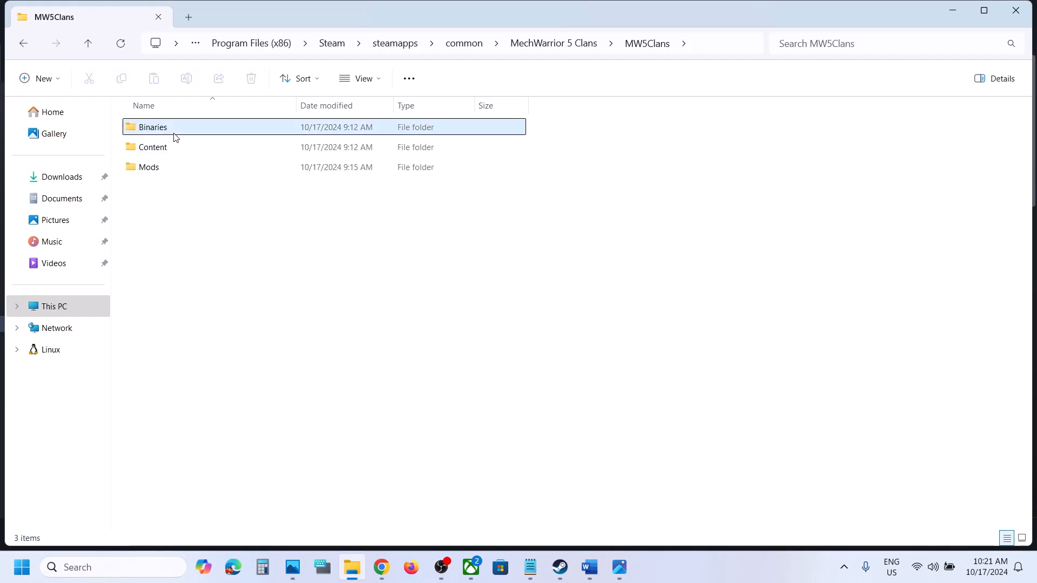
pyautogui.doubleClick(160, 147)
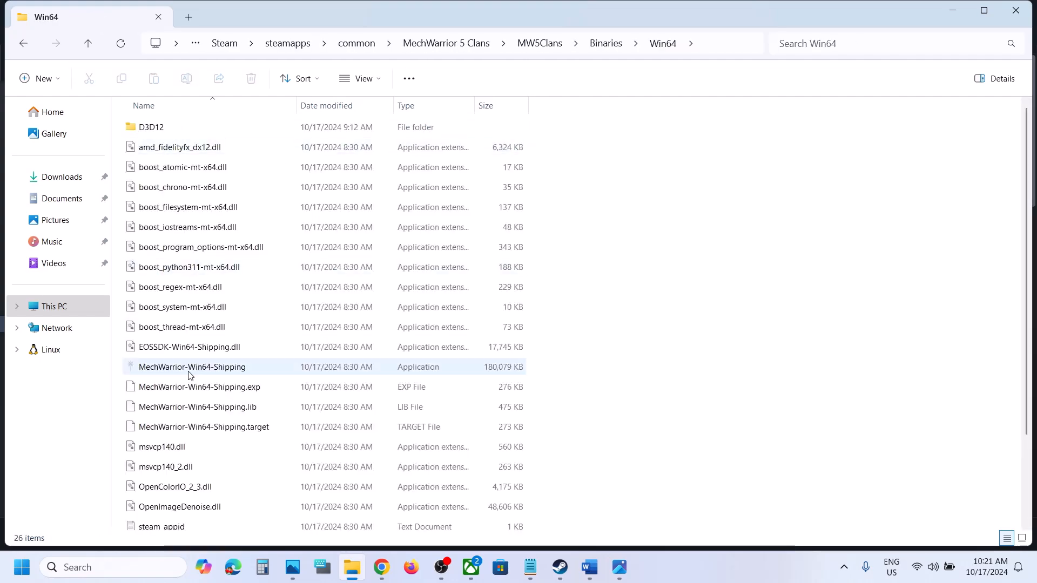
# - Turn off "Run this program as an administrator" in the compatibility settings of MechWarrior-Win64-Shipping and apply the change
pyautogui.click(176, 370)
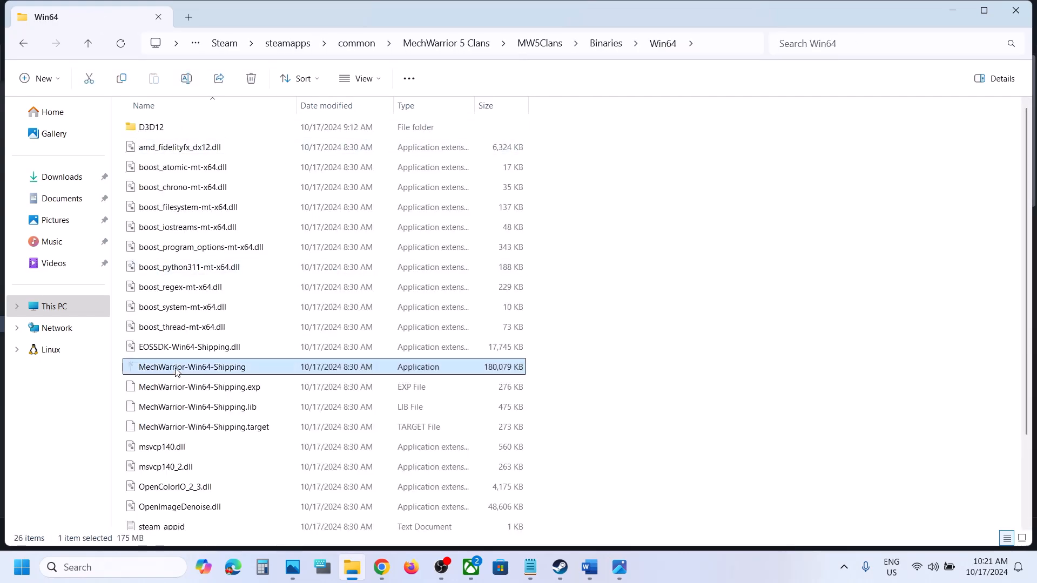
pyautogui.rightClick(239, 371)
pyautogui.click(285, 297)
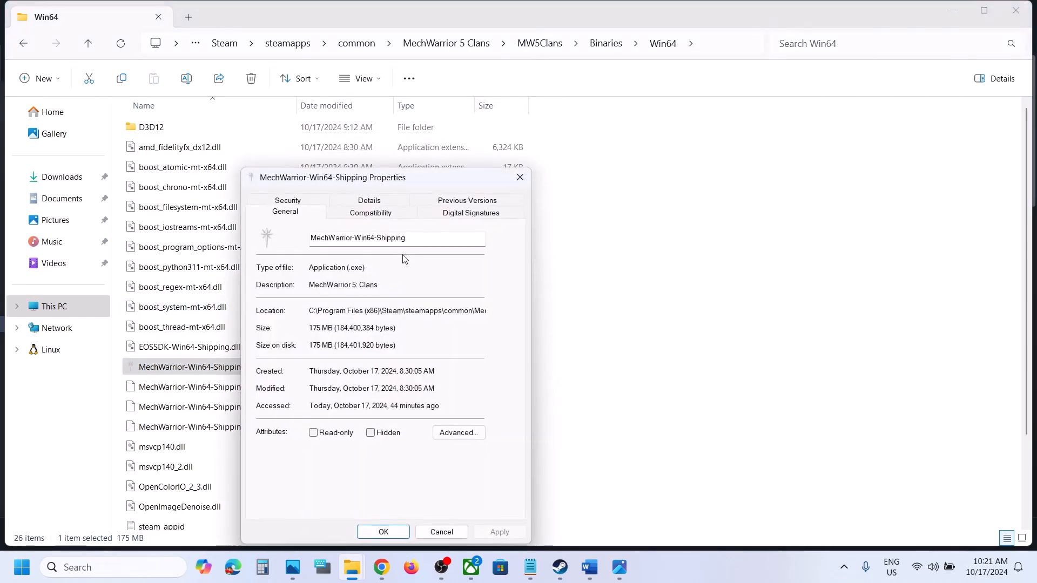
pyautogui.click(351, 213)
pyautogui.click(267, 424)
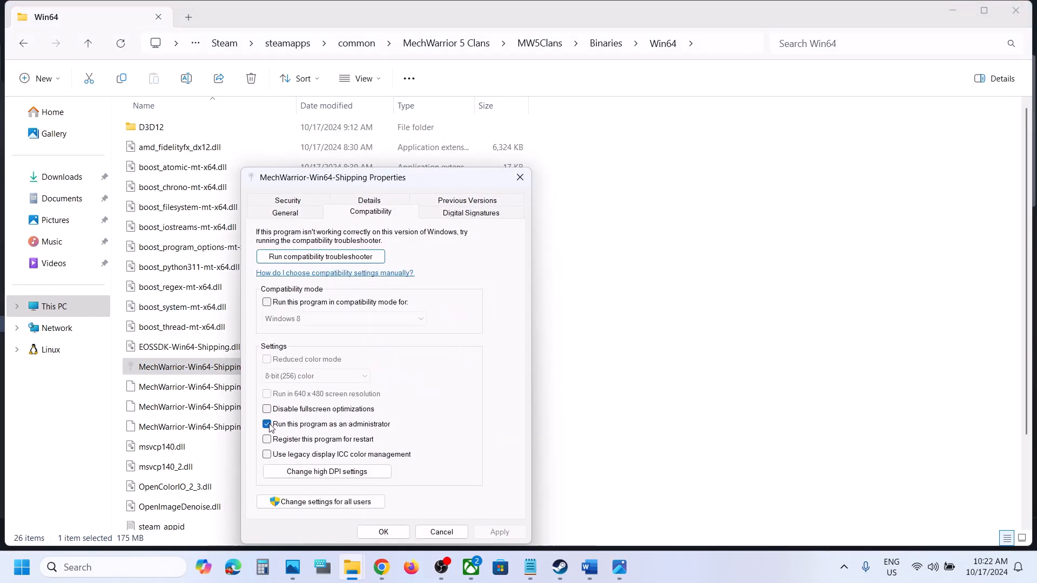
pyautogui.click(268, 425)
pyautogui.click(493, 532)
pyautogui.click(384, 532)
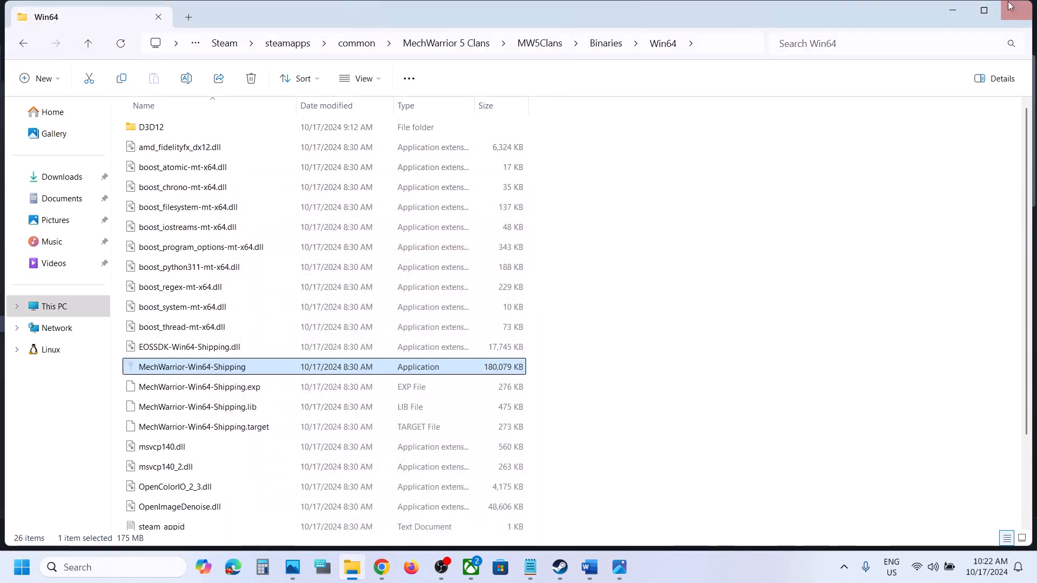
# - Close the Win64 folder, test-launch MechWarrior 5: Clans from the Steam library and close the game window
pyautogui.click(1008, 10)
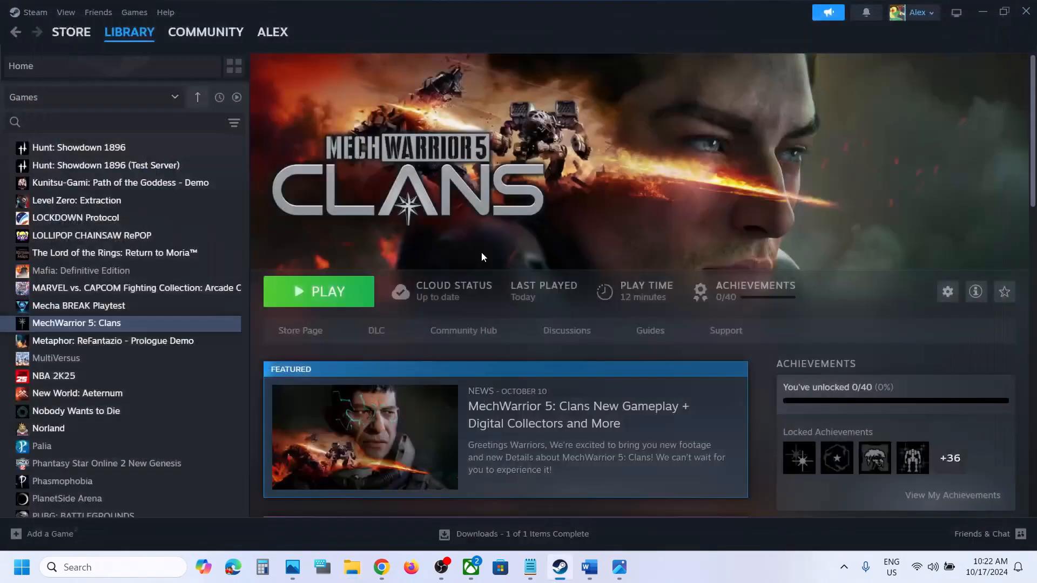
pyautogui.click(352, 301)
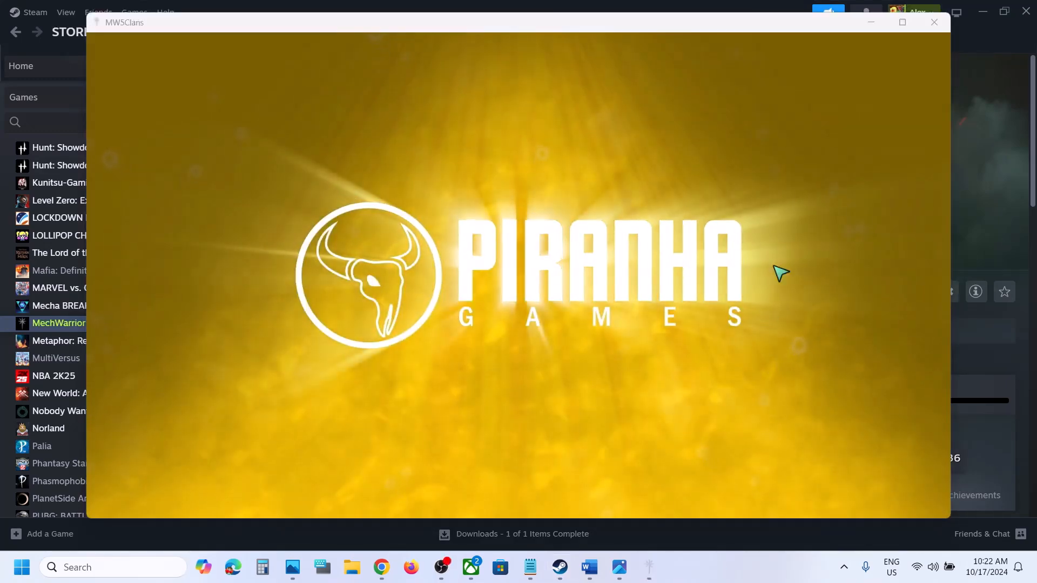
pyautogui.click(934, 22)
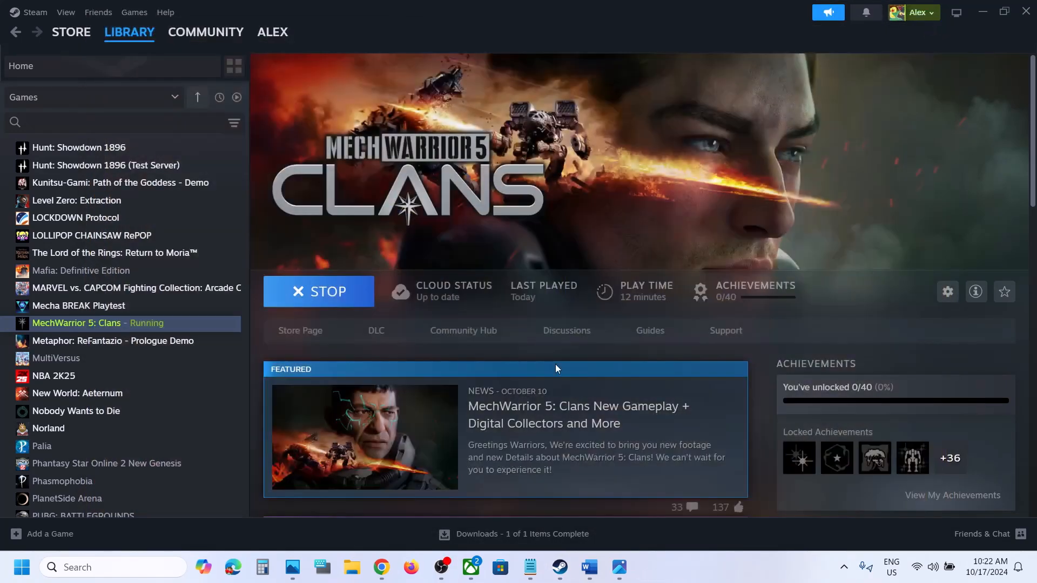
# - Switch to the Word document and read Step 3 about allowing the game through the antivirus program and Windows Security
pyautogui.click(589, 567)
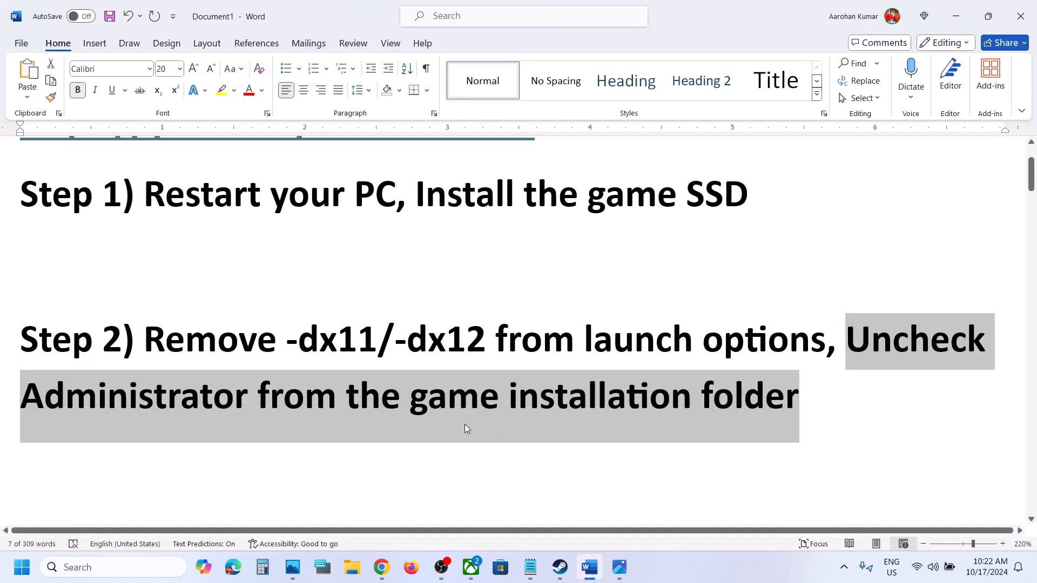
pyautogui.scroll(-3, 464, 427)
pyautogui.scroll(-3, 466, 425)
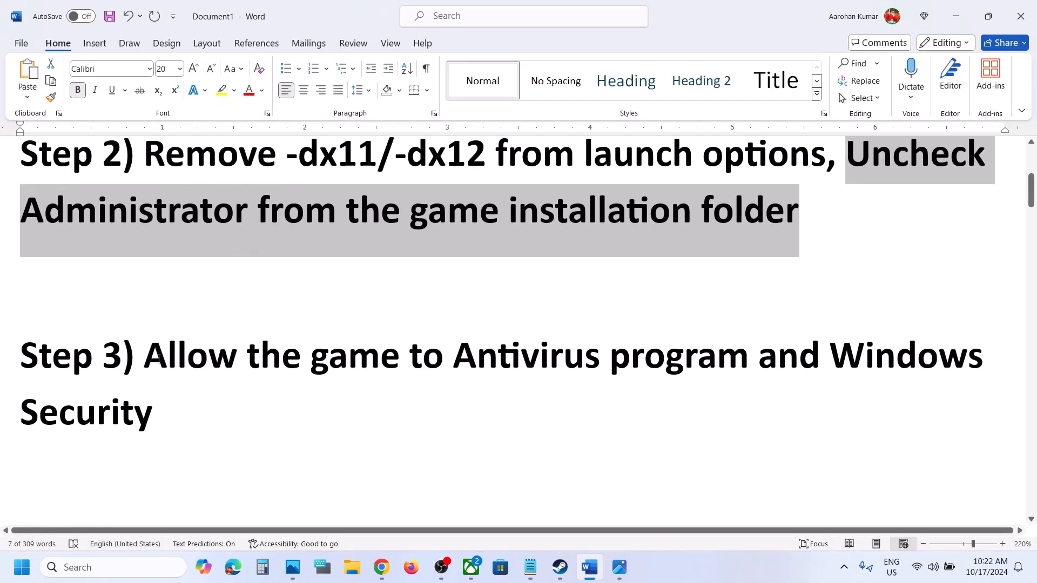
pyautogui.moveTo(158, 360); pyautogui.dragTo(453, 359)
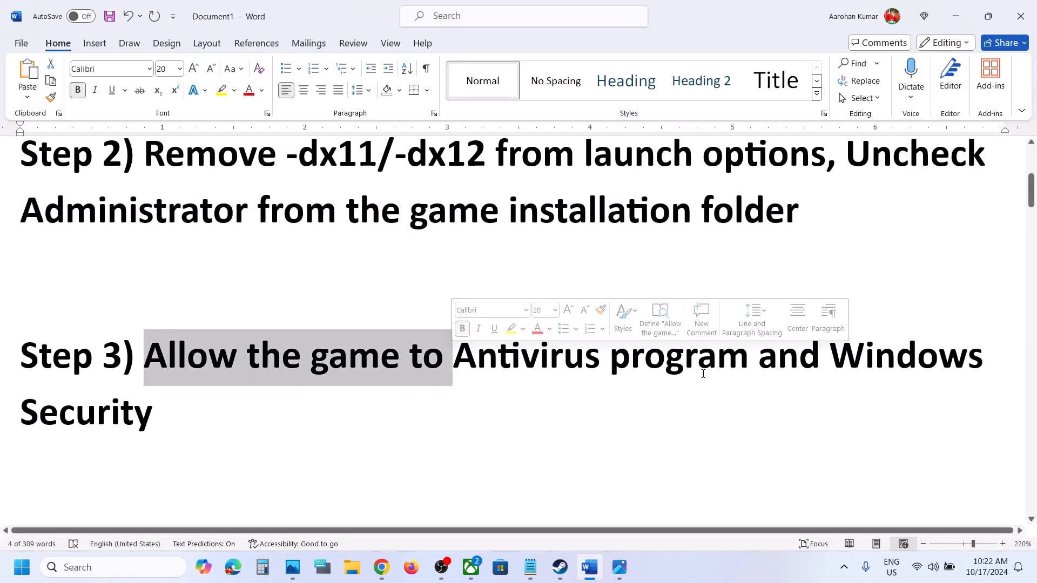
pyautogui.moveTo(654, 358); pyautogui.dragTo(192, 370)
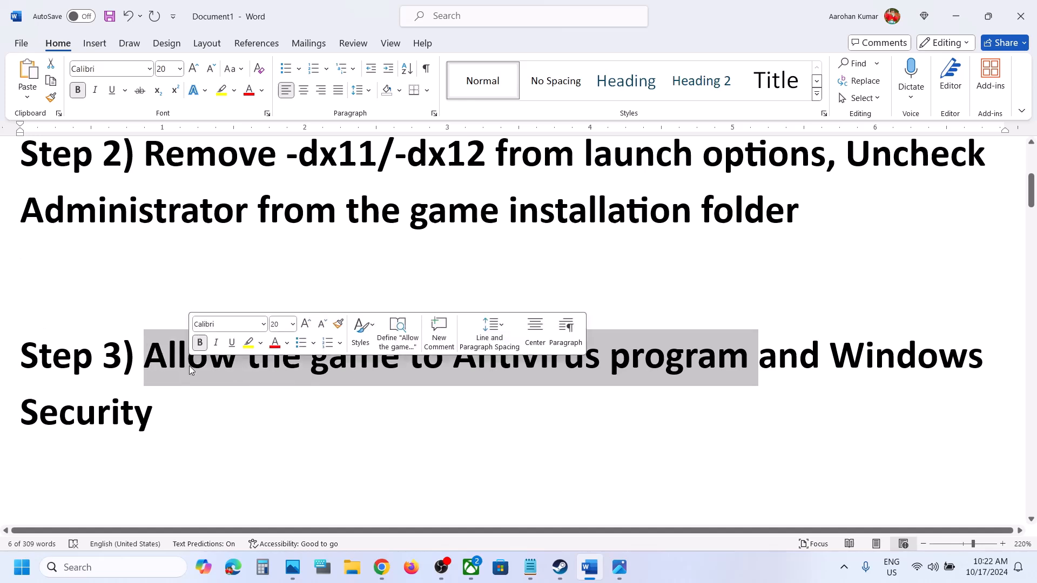
pyautogui.click(199, 396)
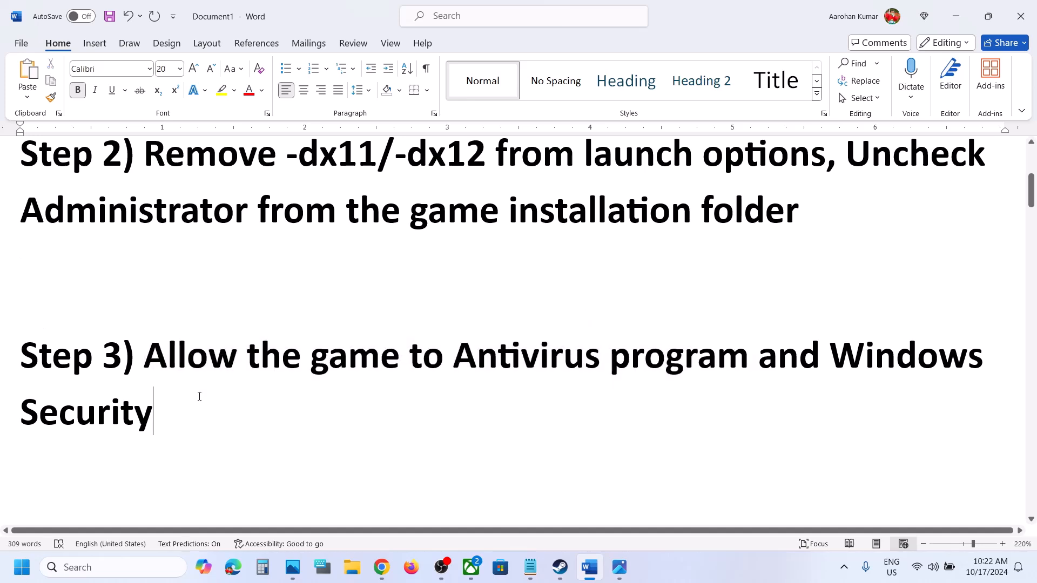
pyautogui.moveTo(259, 340); pyautogui.dragTo(654, 358)
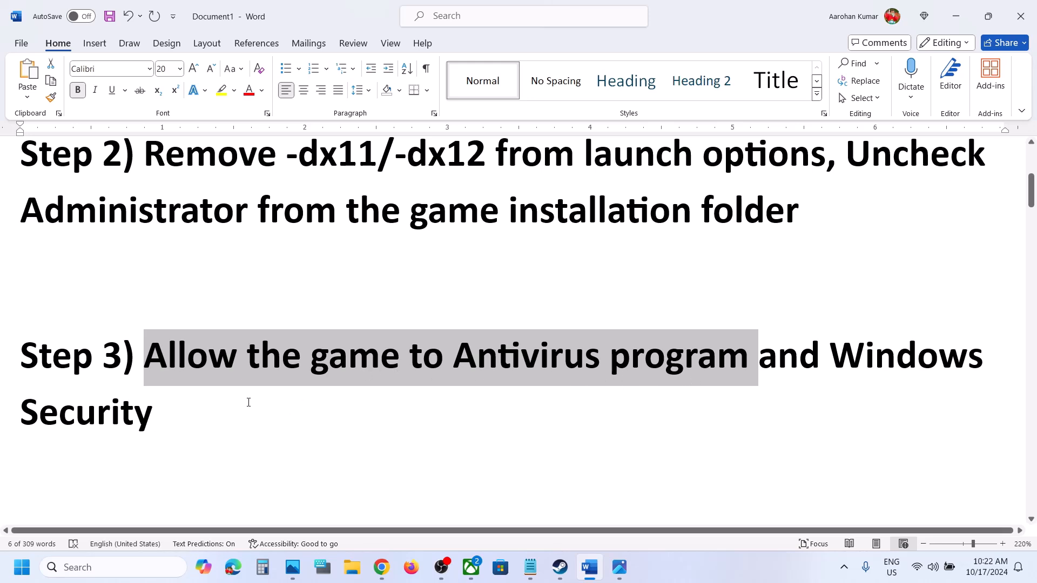
# - Open the list of apps allowed through Controlled folder access in the ransomware protection settings of Windows Security
pyautogui.press('super+i')
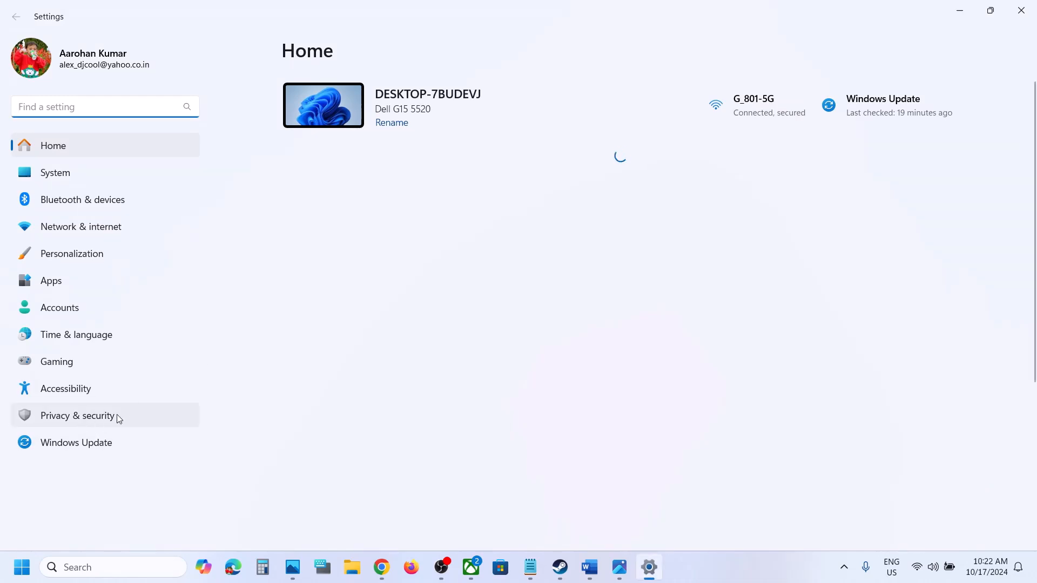
pyautogui.click(102, 419)
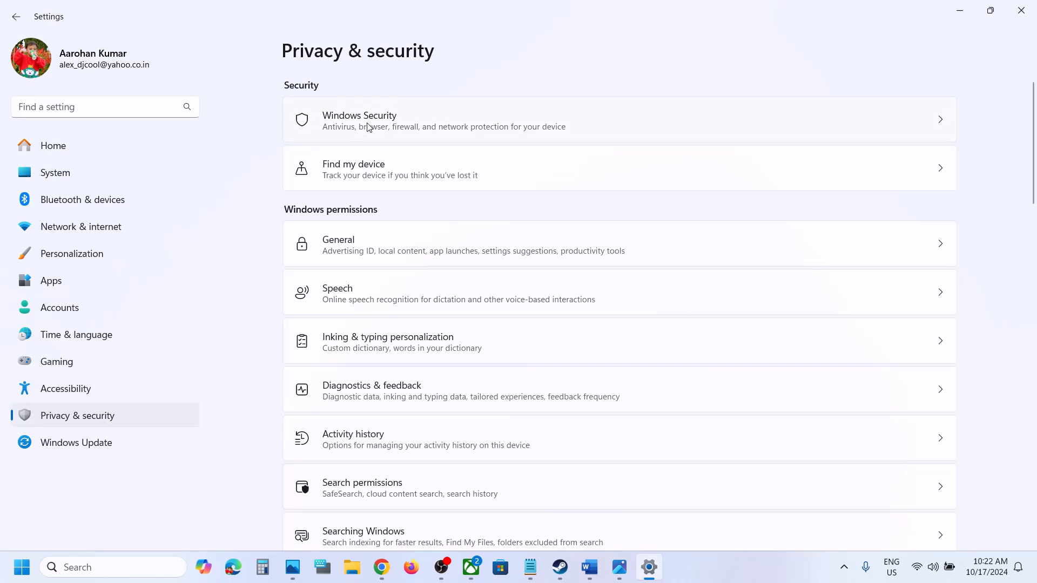
pyautogui.click(593, 147)
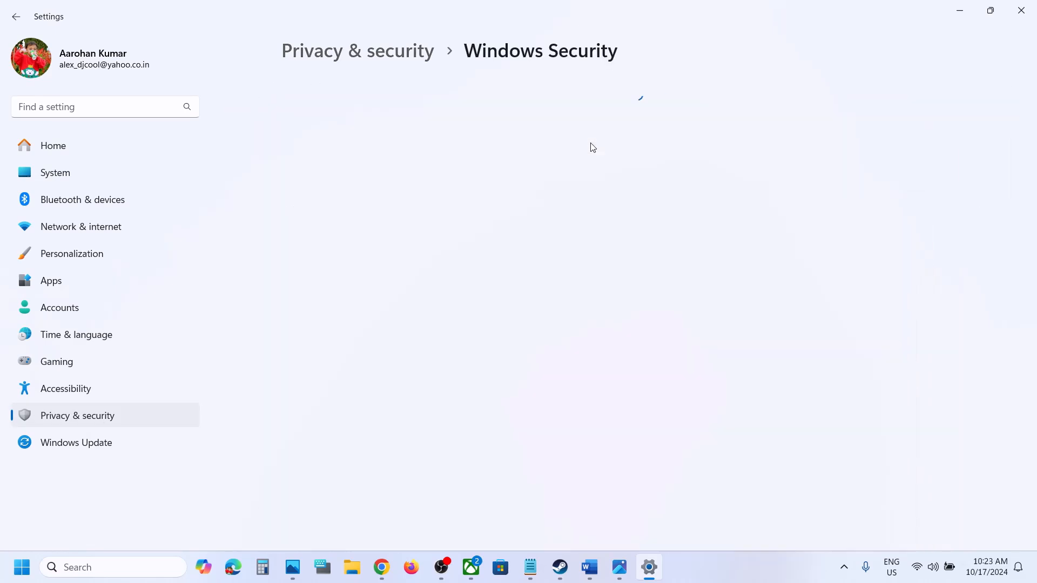
pyautogui.click(359, 197)
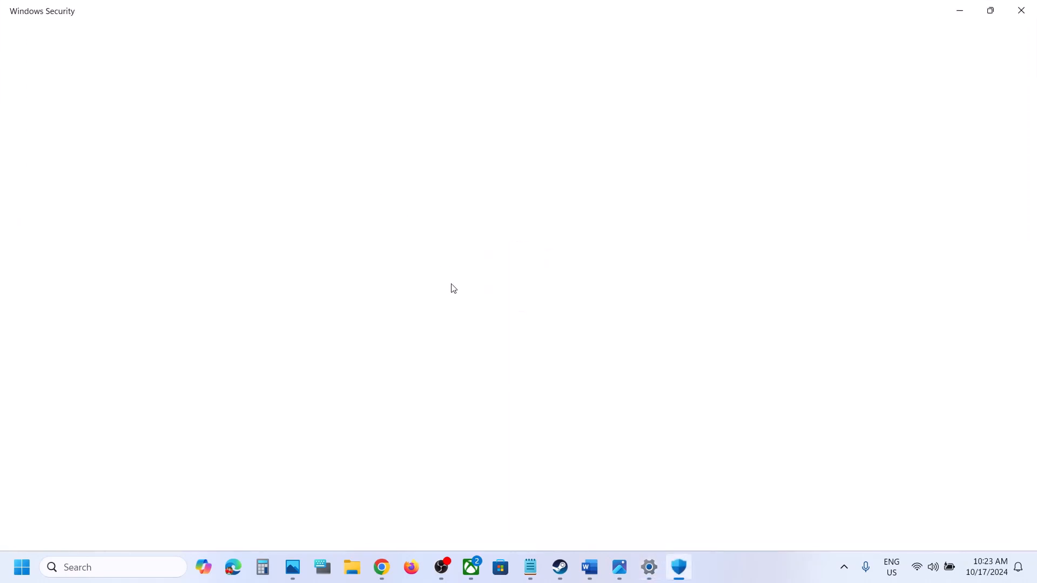
pyautogui.scroll(-3, 451, 288)
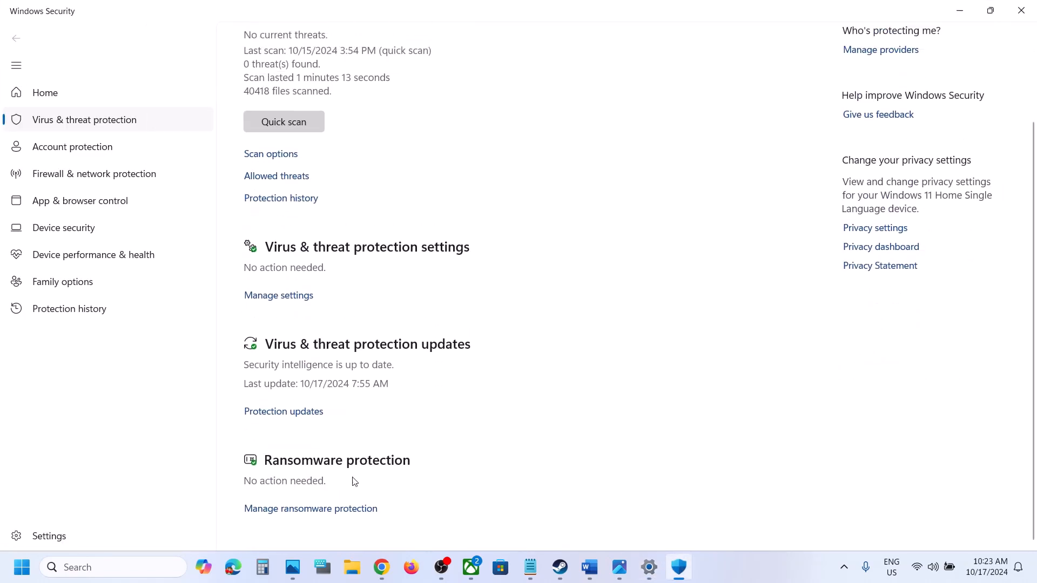
pyautogui.click(302, 510)
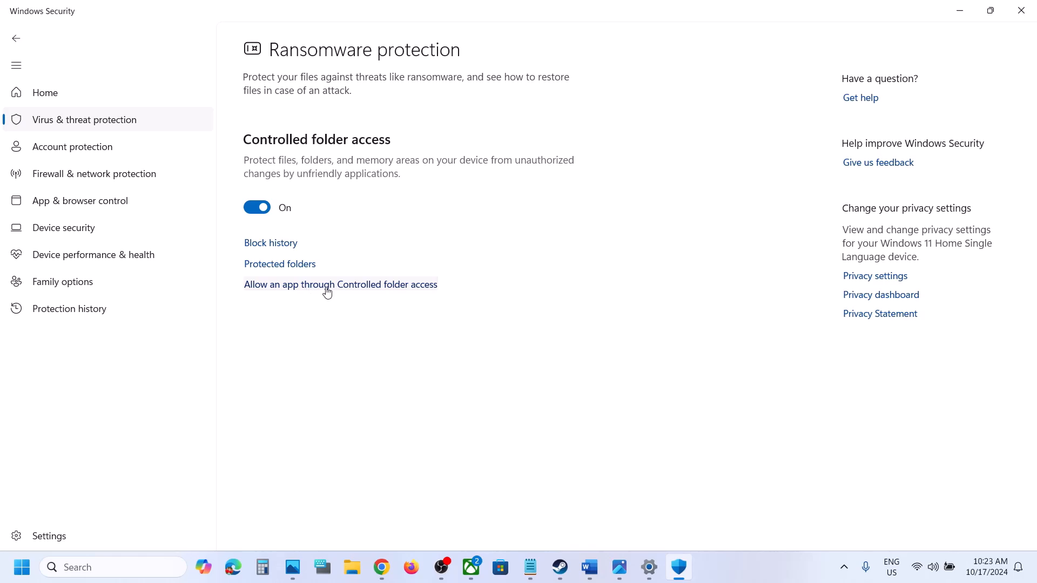
pyautogui.click(326, 285)
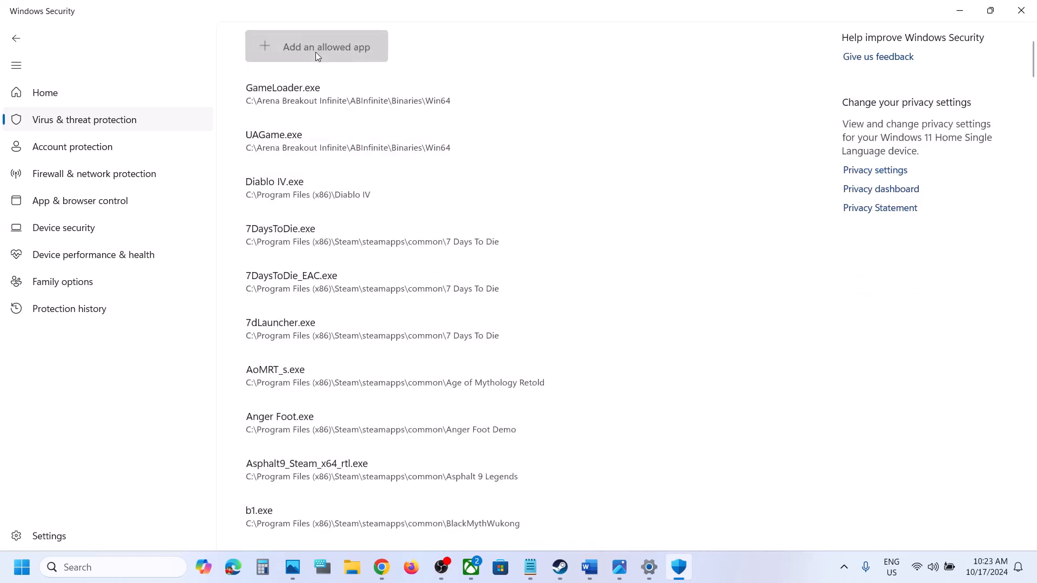
# - Start adding an allowed app by browsing all apps and go to the Steam folder in C: > Program Files (x86)
pyautogui.click(316, 54)
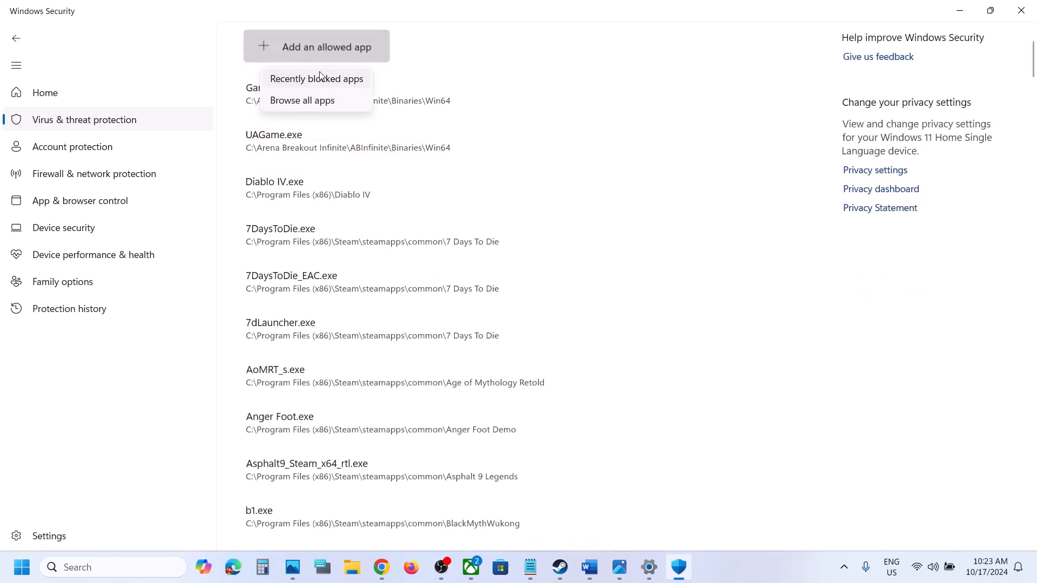
pyautogui.click(315, 101)
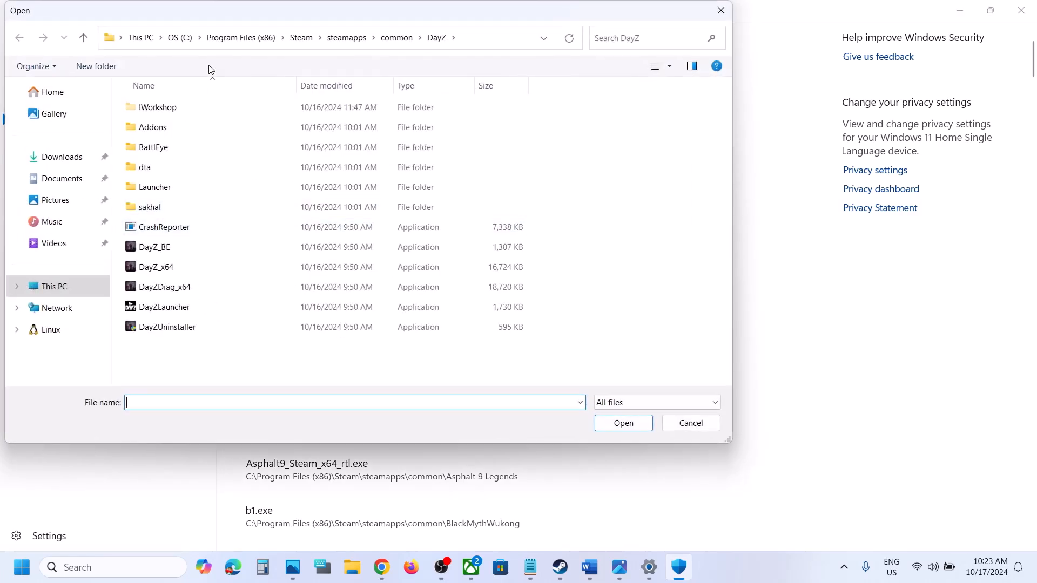
pyautogui.click(49, 286)
pyautogui.click(210, 119)
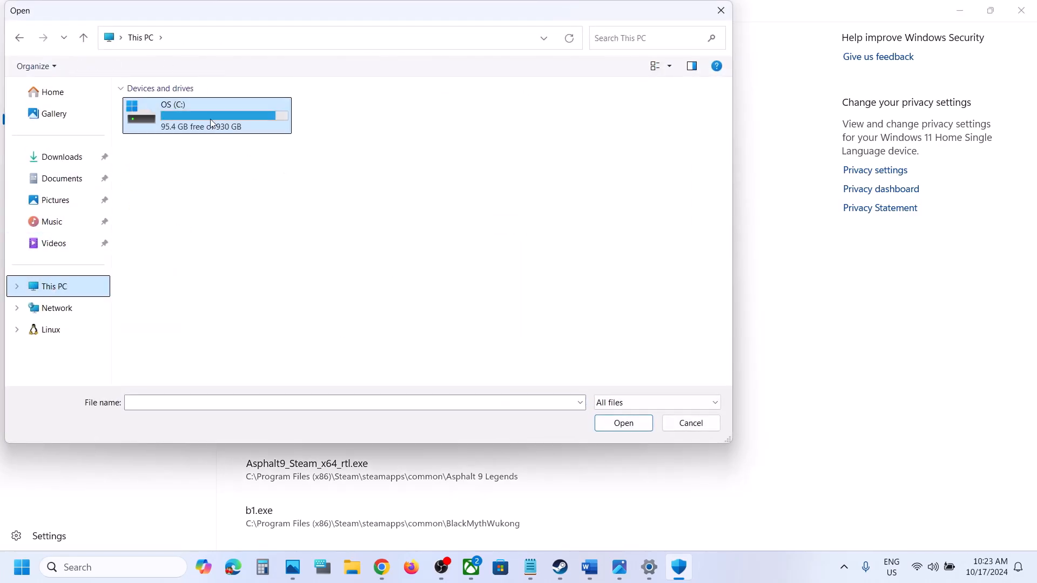
pyautogui.doubleClick(210, 119)
pyautogui.scroll(-5, 210, 121)
pyautogui.doubleClick(187, 218)
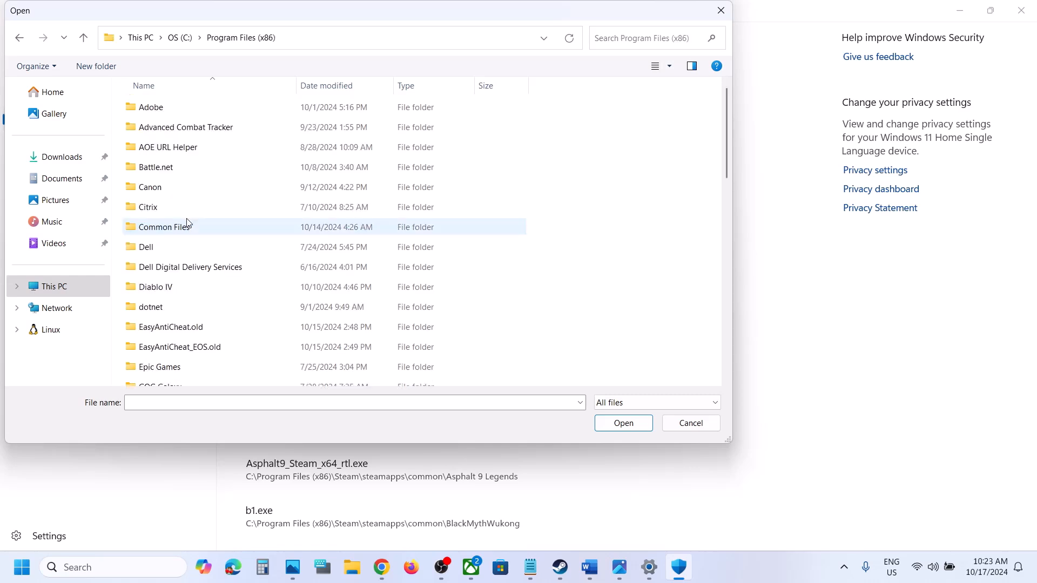
pyautogui.scroll(-5, 187, 222)
pyautogui.scroll(-3, 192, 318)
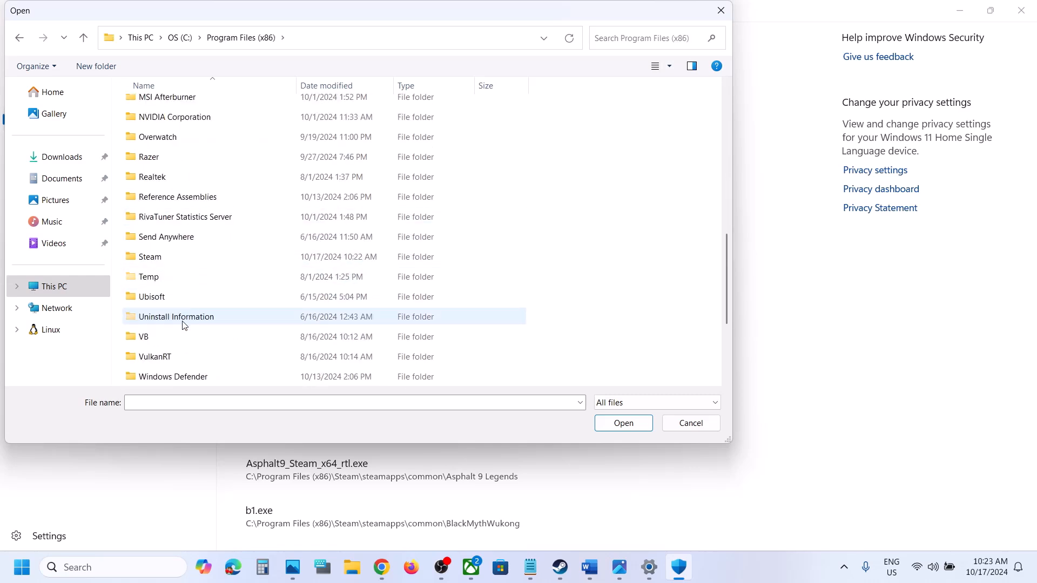
pyautogui.doubleClick(151, 261)
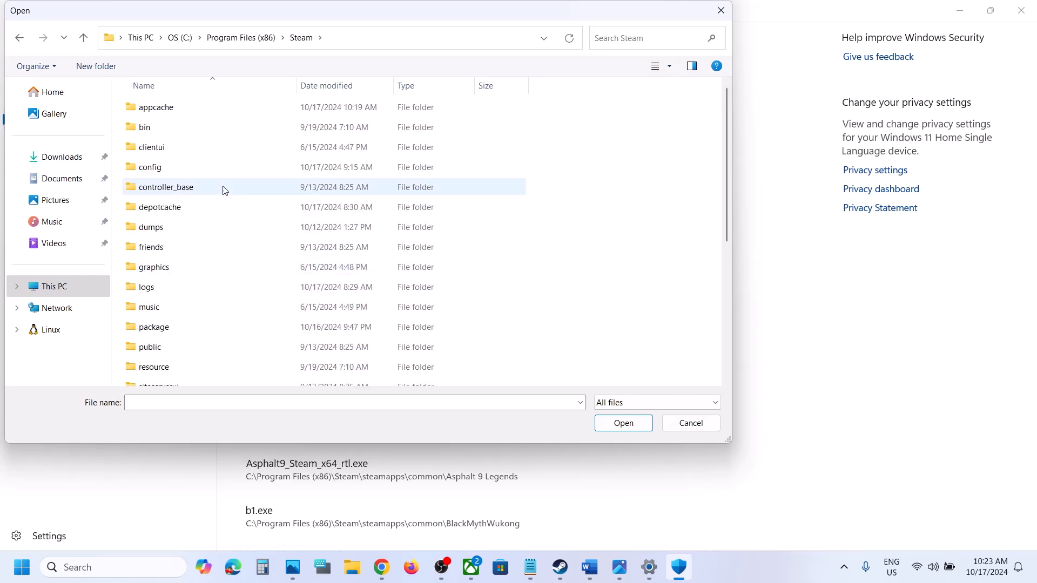
# - Add the MechWarrior application from steamapps > common > MechWarrior 5 Clans to the allowed apps
pyautogui.scroll(-3, 225, 190)
pyautogui.click(176, 264)
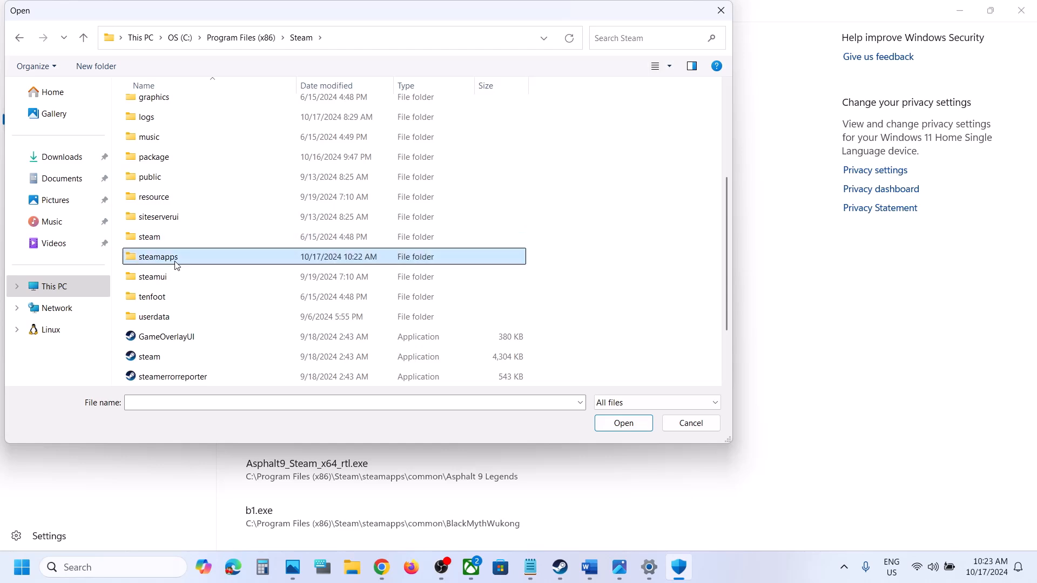
pyautogui.doubleClick(177, 263)
pyautogui.doubleClick(170, 107)
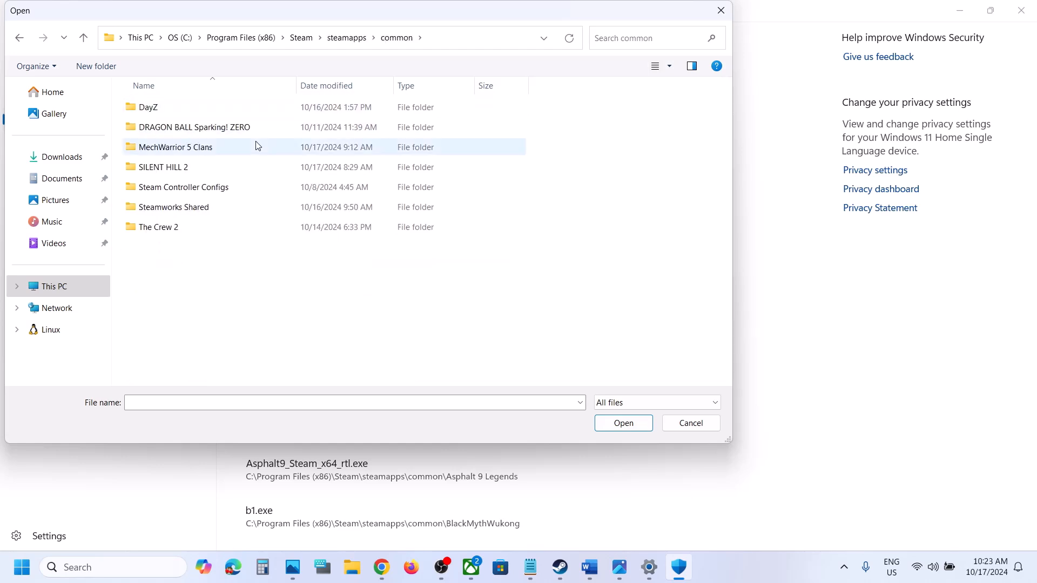
pyautogui.doubleClick(193, 154)
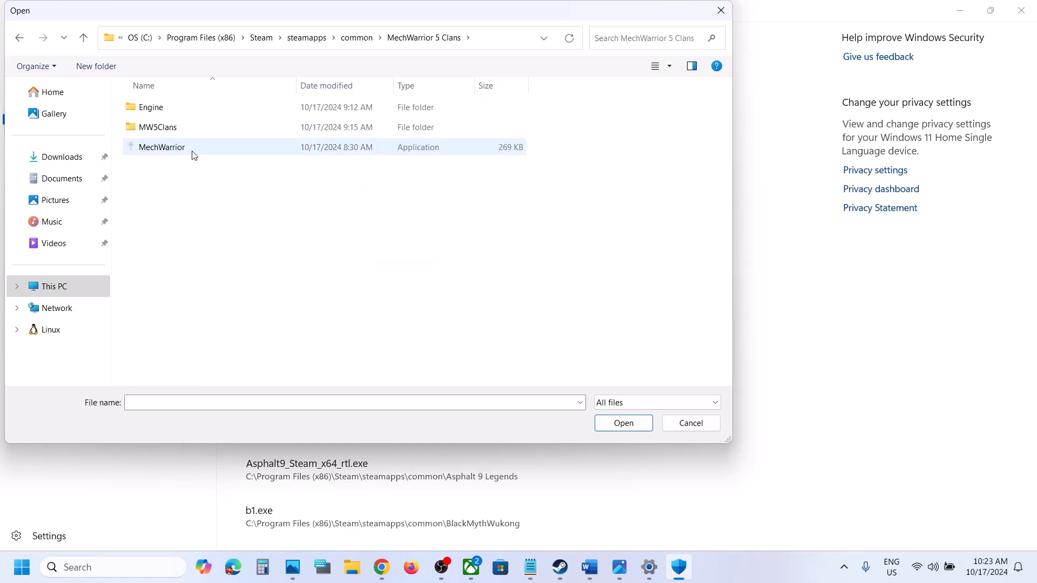
pyautogui.click(195, 153)
pyautogui.click(619, 421)
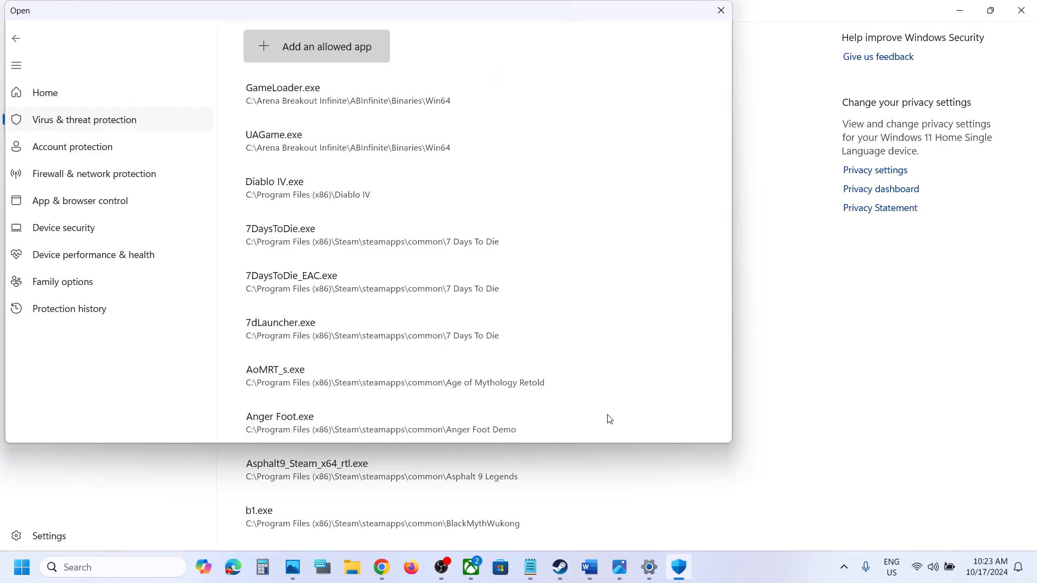
# - Add MechWarrior-Win64-Shipping from MW5Clans > Binaries > Win64 as another allowed app
pyautogui.click(331, 56)
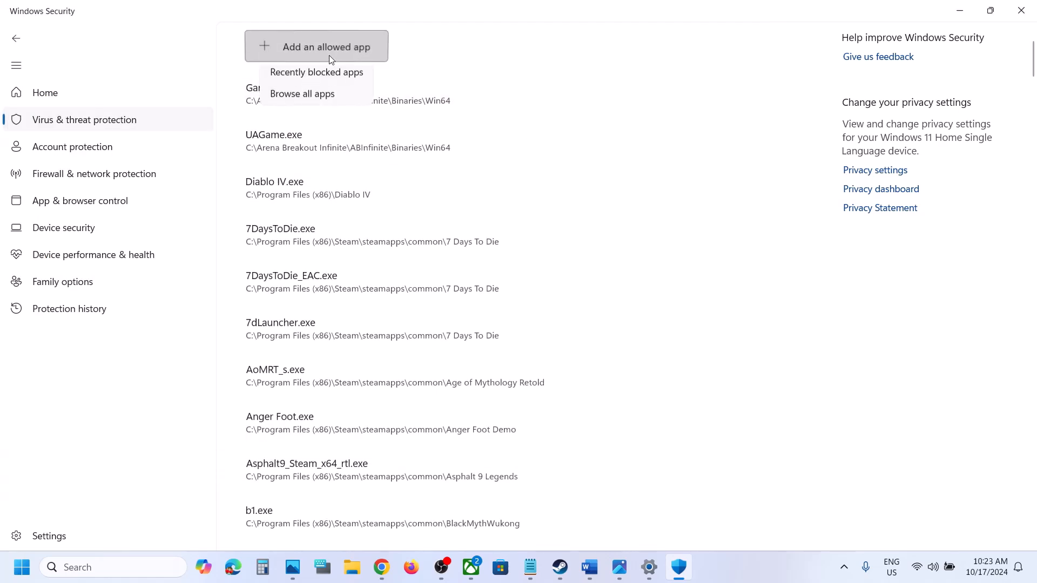
pyautogui.click(327, 98)
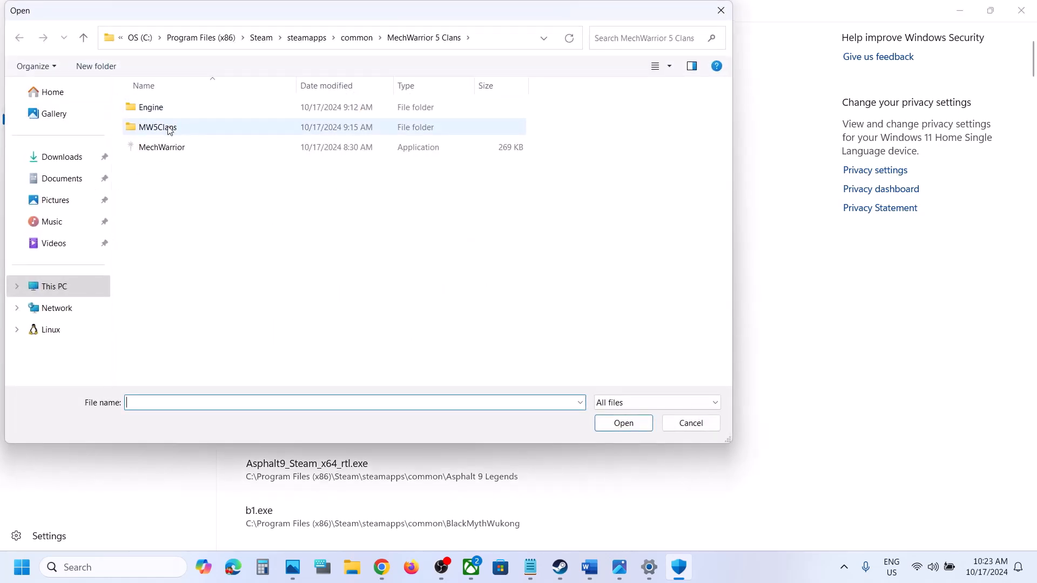
pyautogui.doubleClick(169, 128)
pyautogui.doubleClick(168, 110)
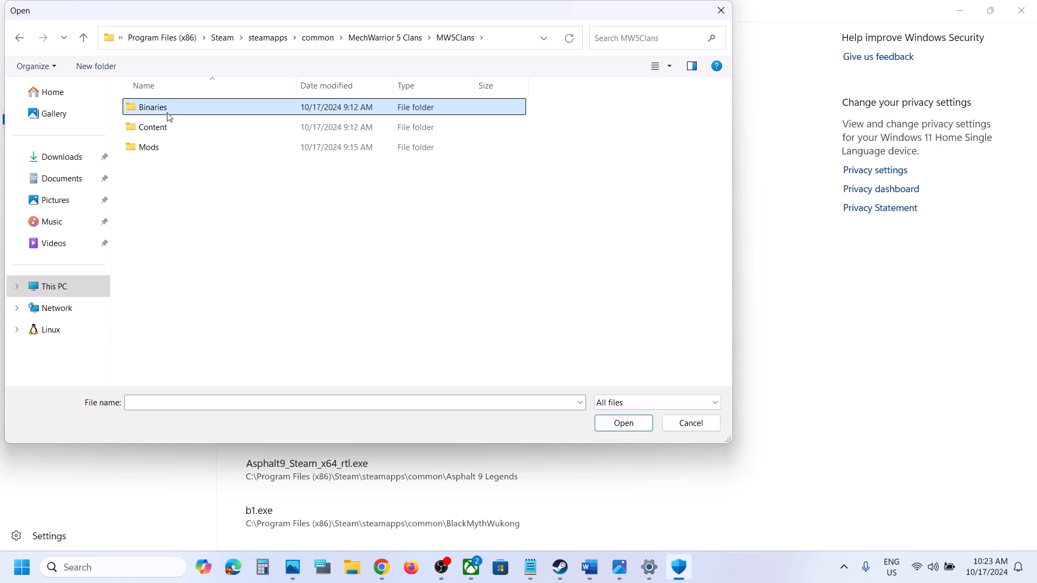
pyautogui.doubleClick(167, 126)
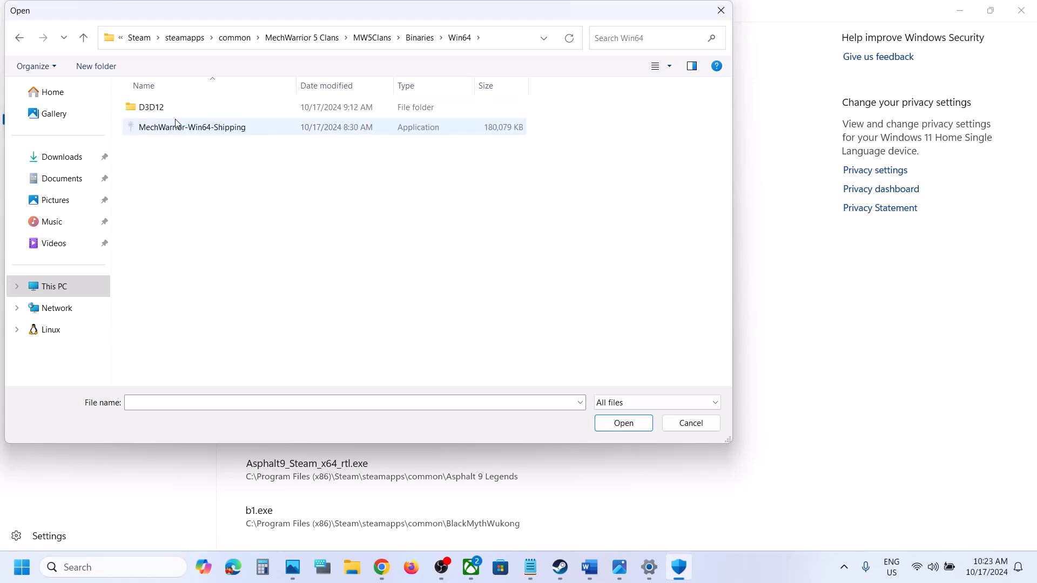
pyautogui.click(188, 127)
pyautogui.click(609, 423)
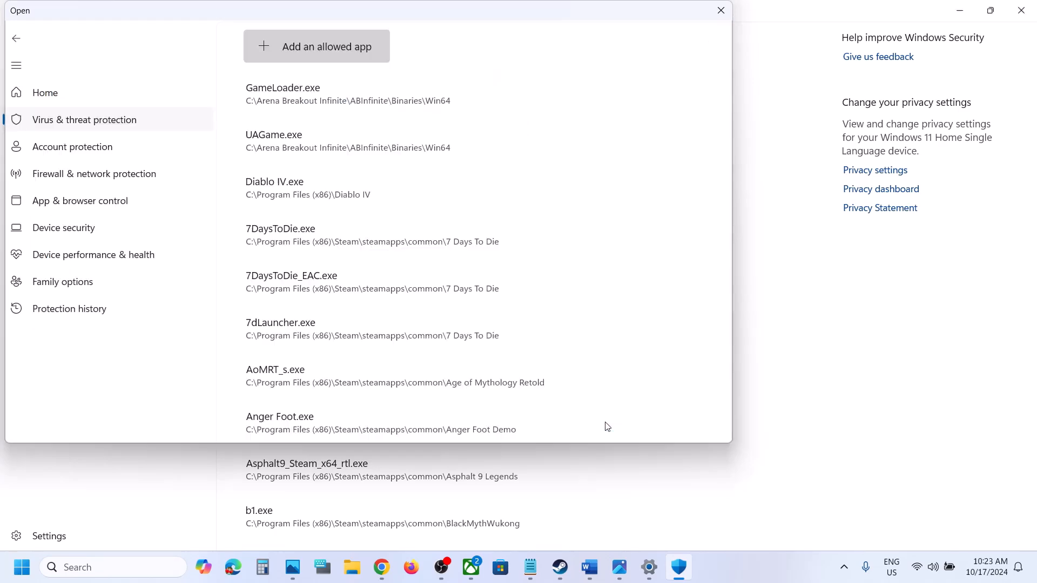
# - Open the Windows Defender Firewall page for allowing apps or features through Control Panel's System and Security section
pyautogui.click(129, 569)
pyautogui.write('control')
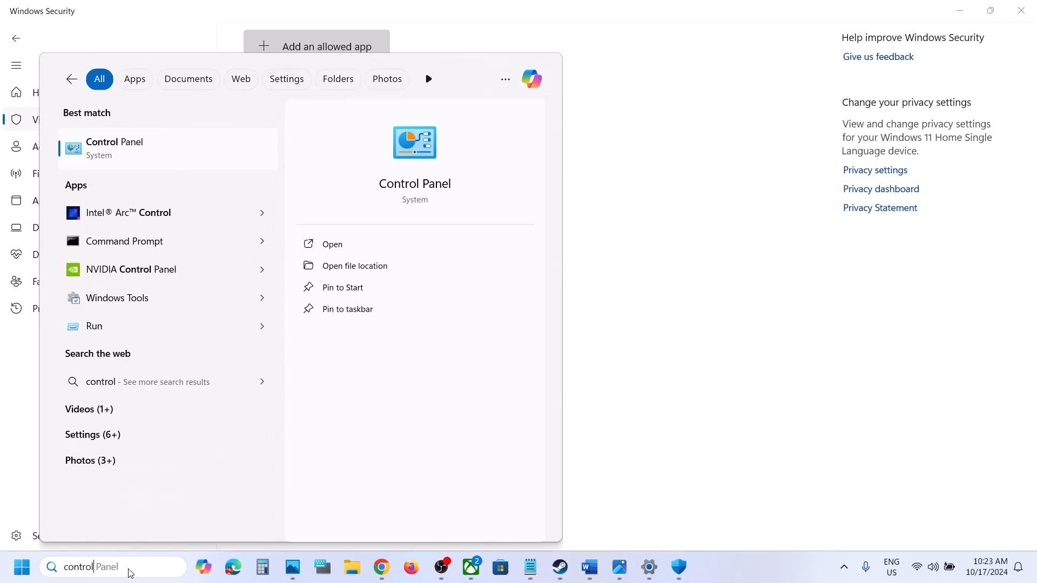
pyautogui.press('Return')
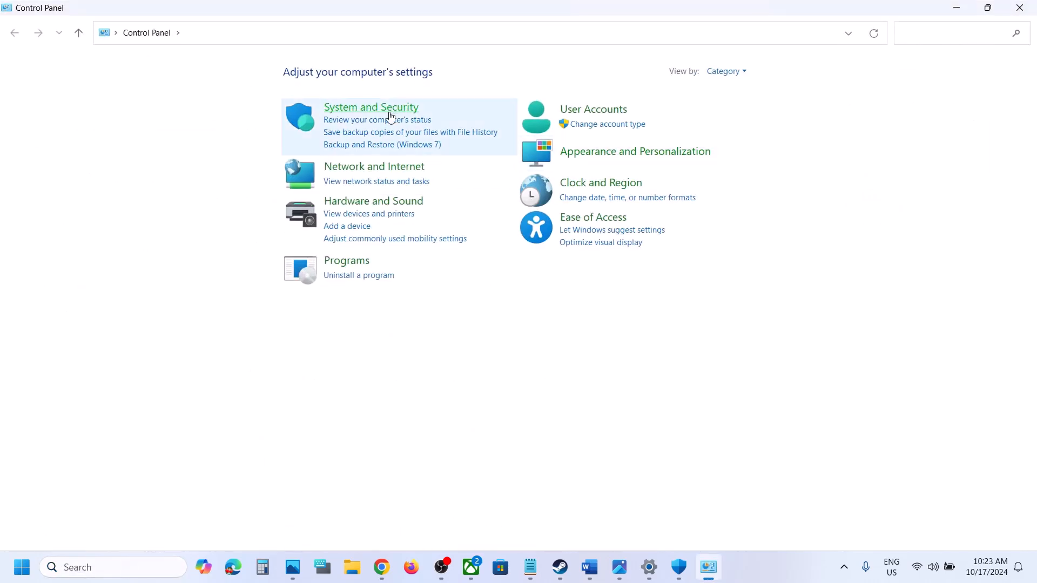
pyautogui.click(388, 112)
pyautogui.click(269, 119)
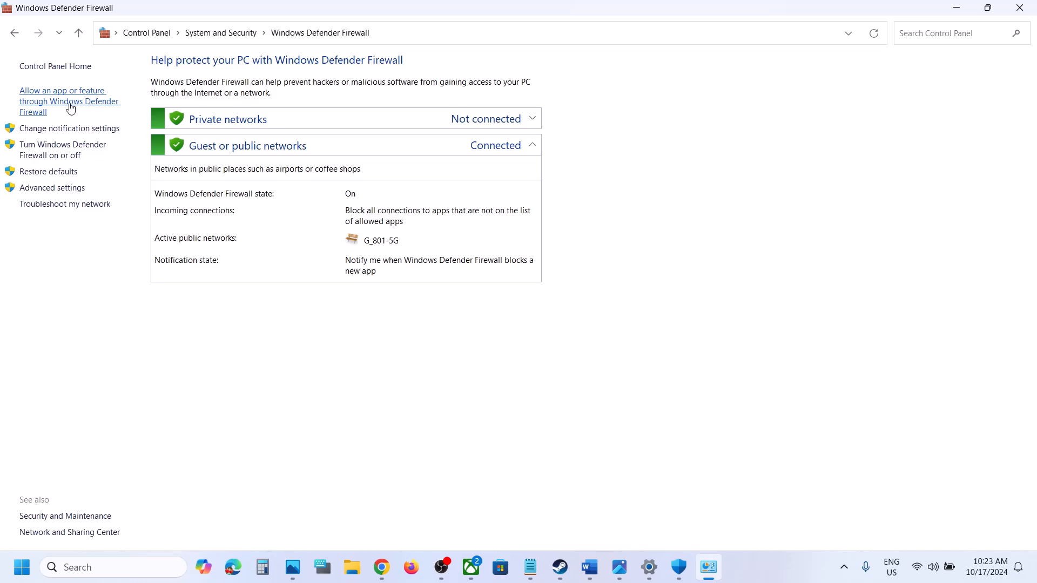
pyautogui.click(70, 109)
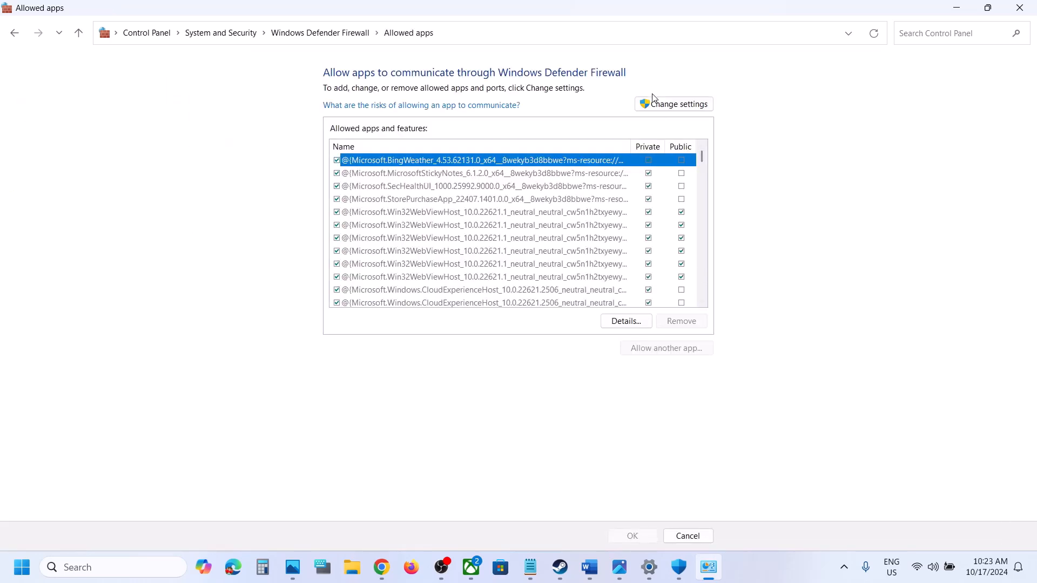
# - Enable editing of the firewall's allowed apps and add the MechWarrior application from steamapps > common > MechWarrior 5 Clans
pyautogui.click(654, 101)
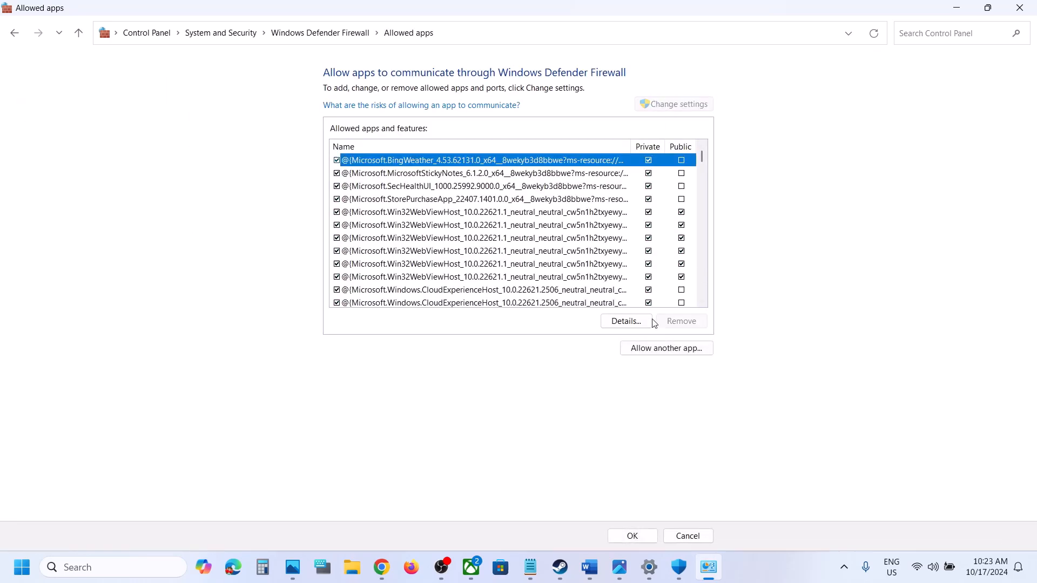
pyautogui.click(651, 346)
pyautogui.click(609, 347)
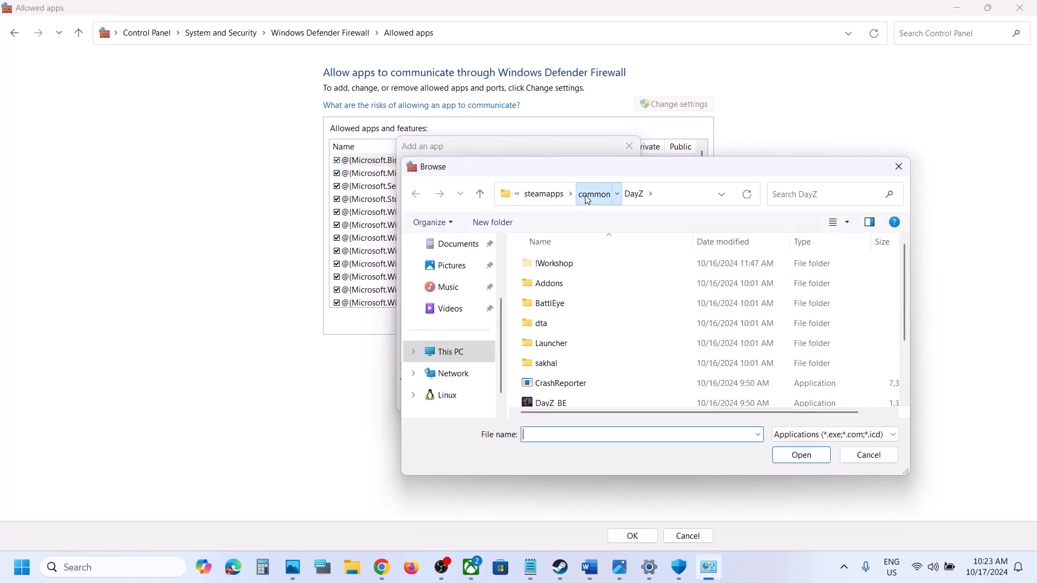
pyautogui.click(593, 194)
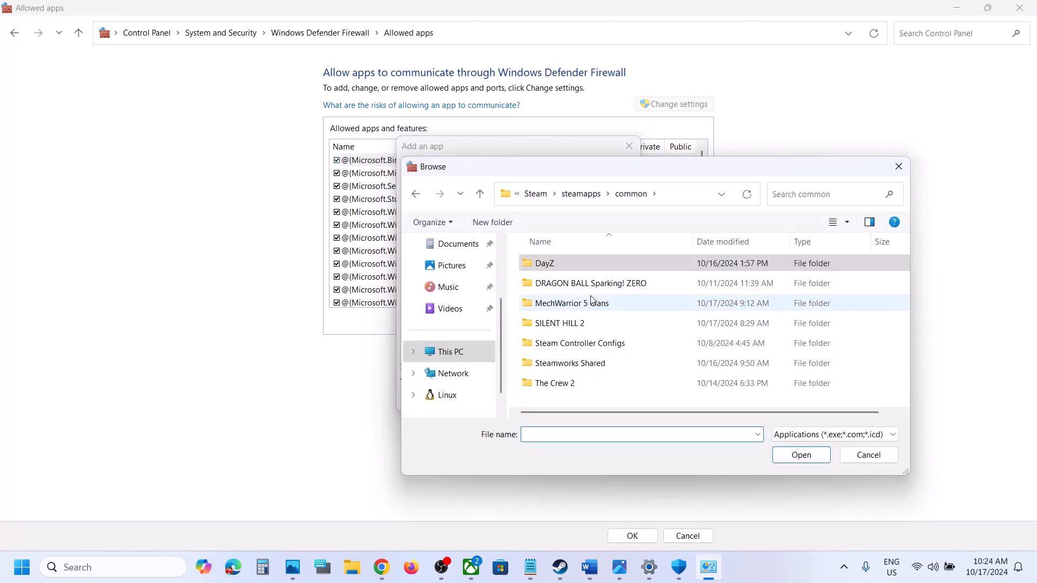
pyautogui.doubleClick(593, 302)
pyautogui.click(574, 306)
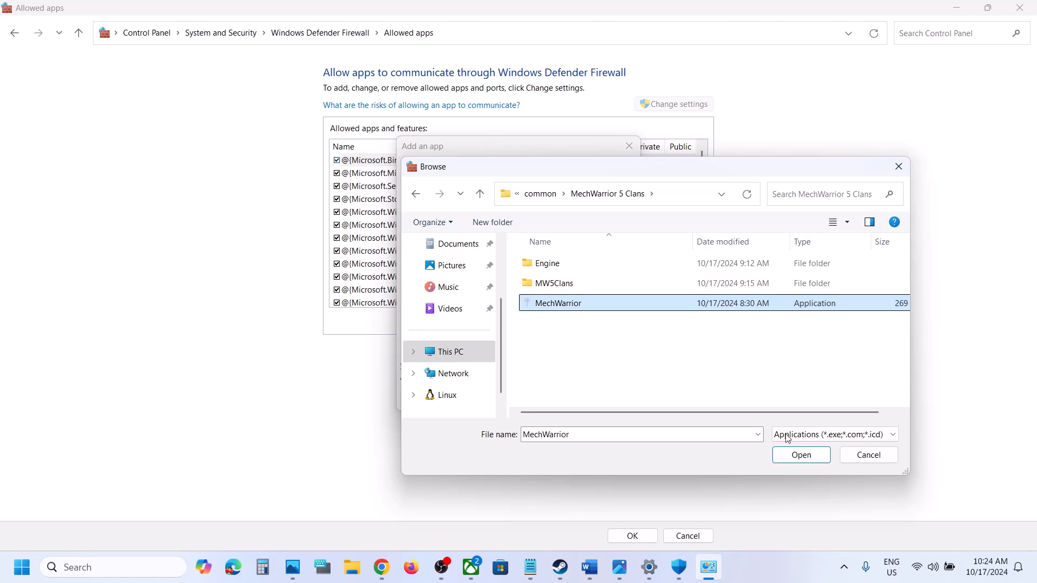
pyautogui.click(796, 457)
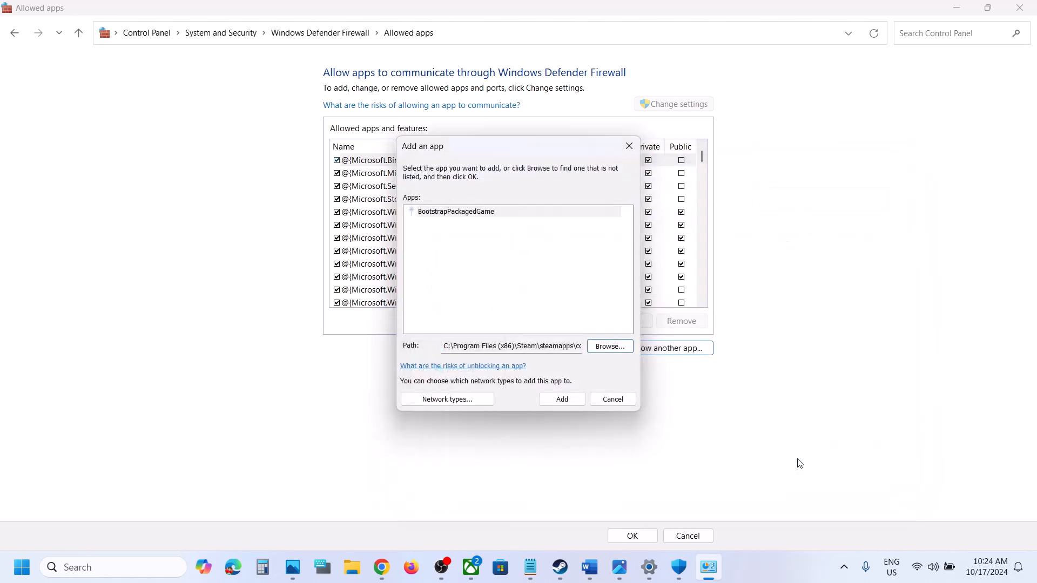
pyautogui.click(566, 403)
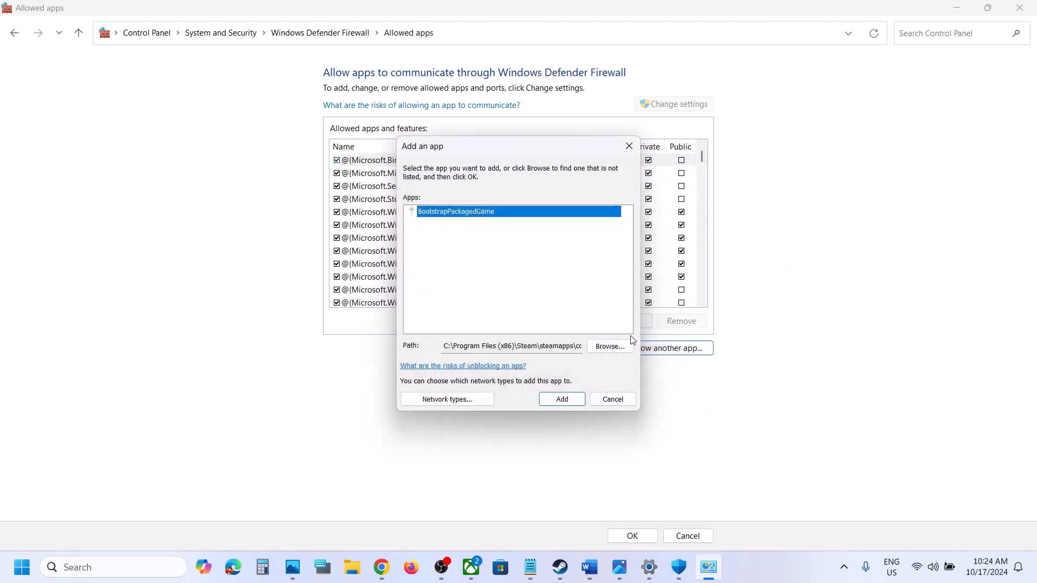
# - Add MechWarrior-Win64-Shipping from MW5Clans > Binaries > Win64 to the firewall's allowed apps
pyautogui.click(608, 337)
pyautogui.click(621, 348)
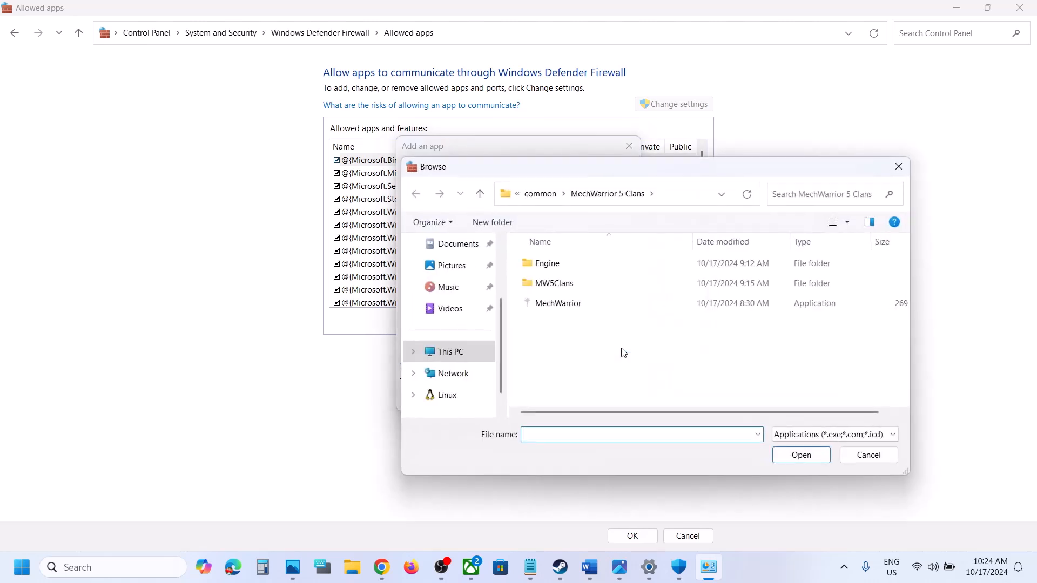
pyautogui.doubleClick(560, 289)
pyautogui.doubleClick(548, 265)
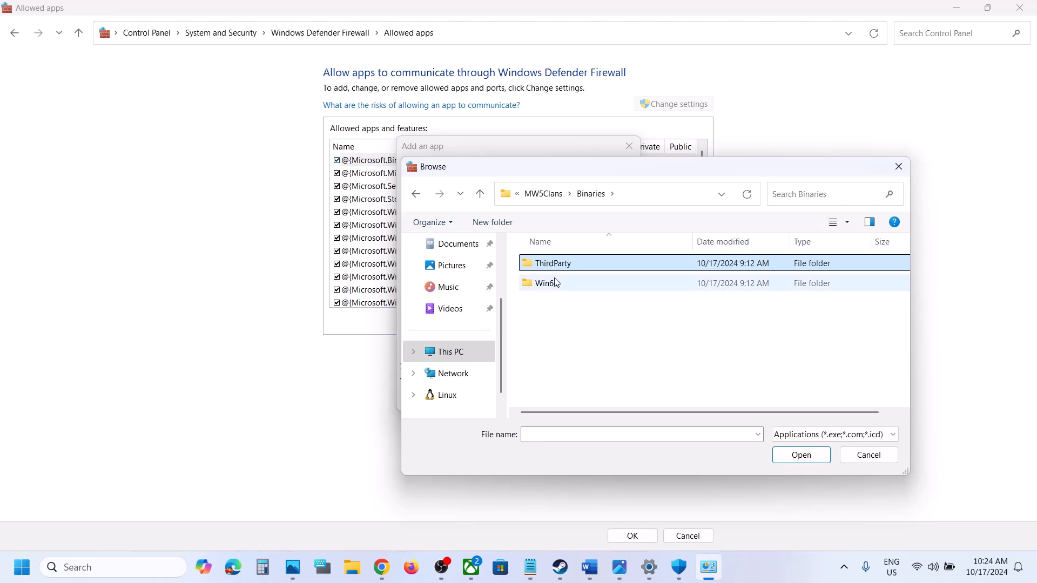
pyautogui.doubleClick(548, 284)
pyautogui.click(567, 285)
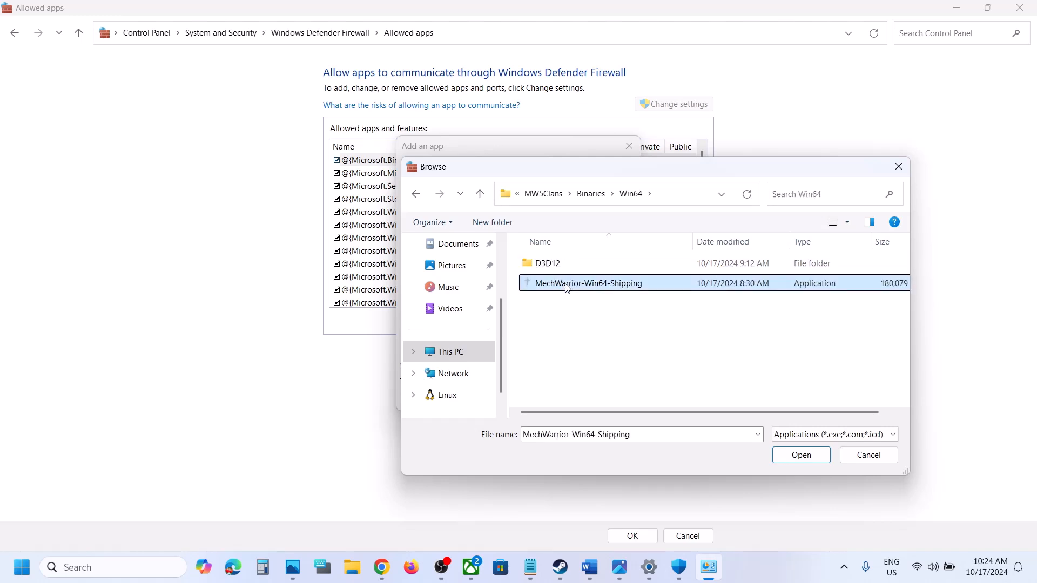
pyautogui.click(800, 454)
pyautogui.click(561, 399)
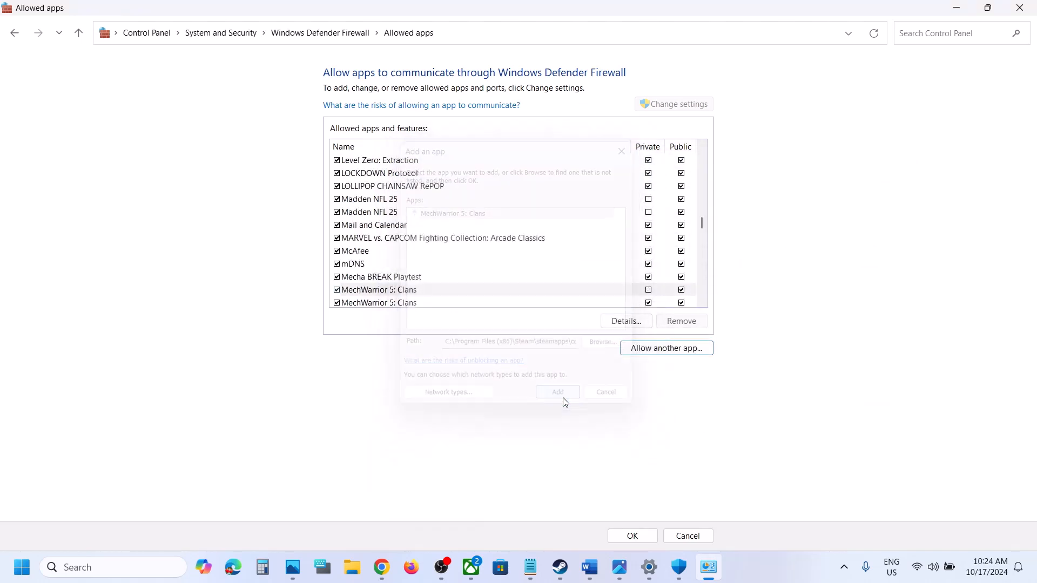
# - Select the upper MechWarrior 5: Clans entry among the allowed apps, and close the firewall, Windows Security and Settings windows
pyautogui.click(407, 291)
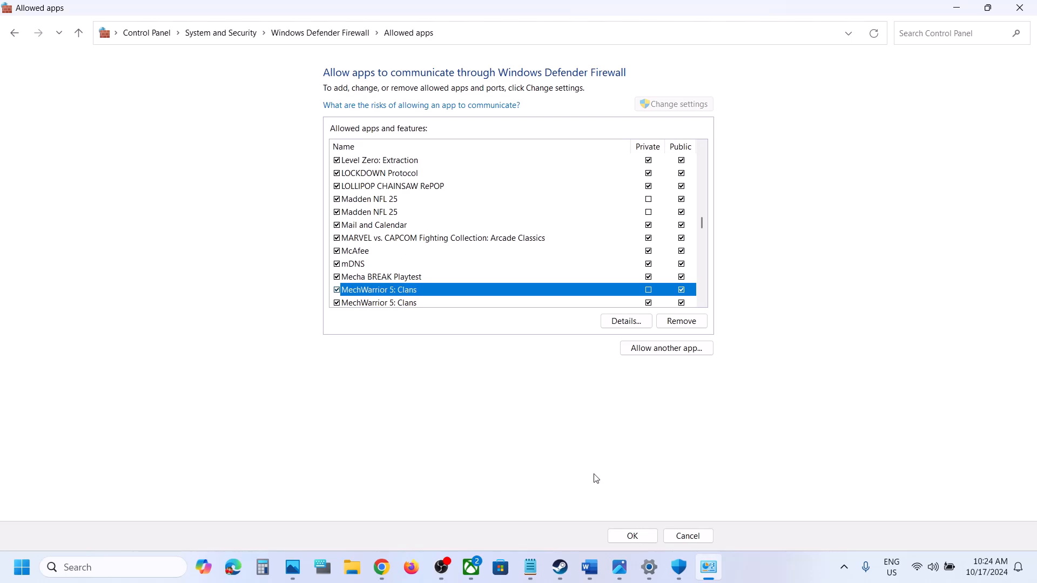
pyautogui.click(1025, 8)
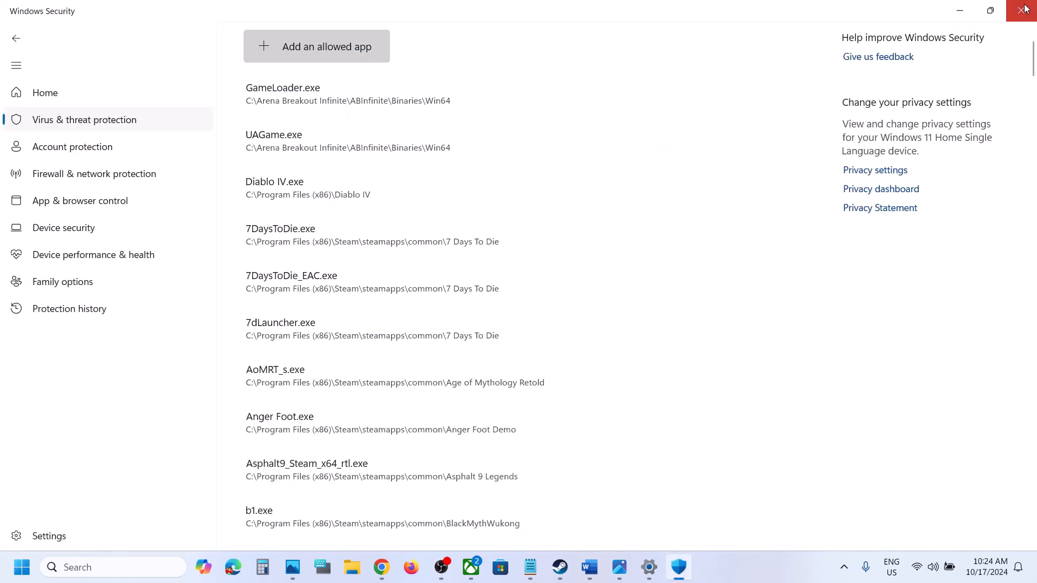
pyautogui.click(1025, 8)
pyautogui.click(1025, 8)
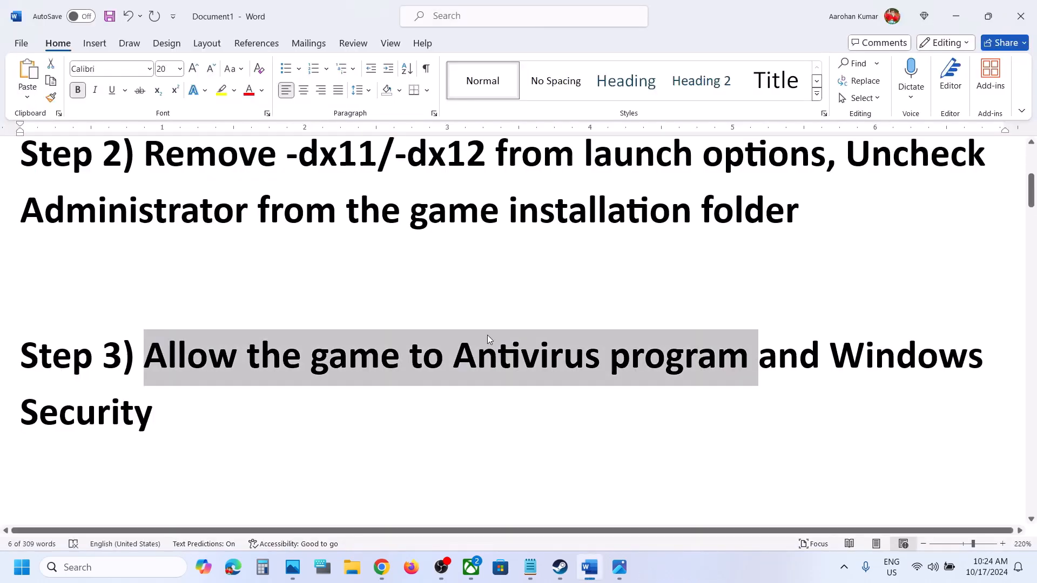
# - Highlight the Step 4 run-as-administrator instruction in the Word notes and open the MechWarrior 5: Clans installation folder from the Steam library
pyautogui.scroll(-5, 487, 335)
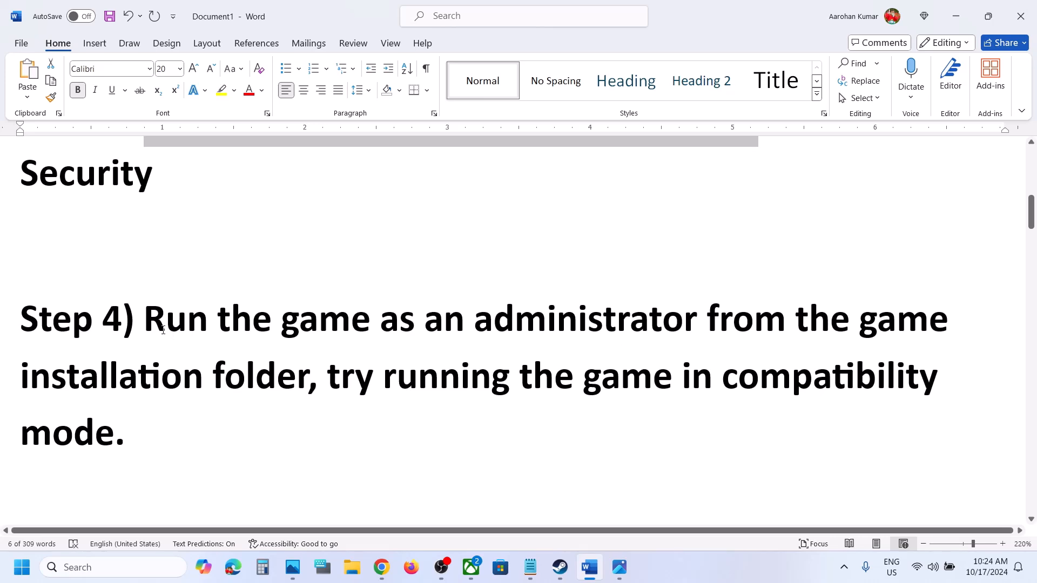
pyautogui.moveTo(163, 330); pyautogui.dragTo(308, 376)
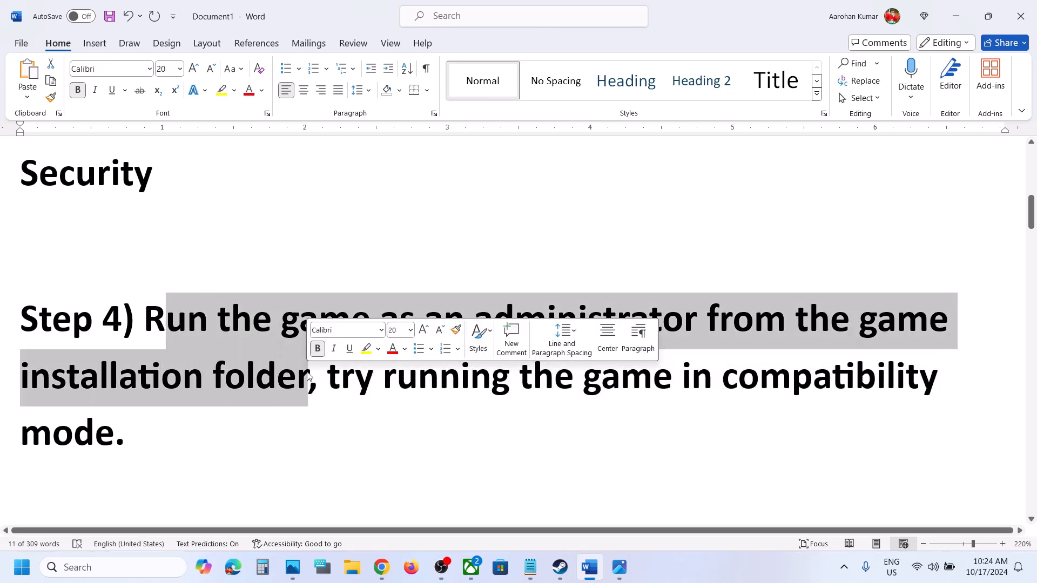
pyautogui.click(560, 568)
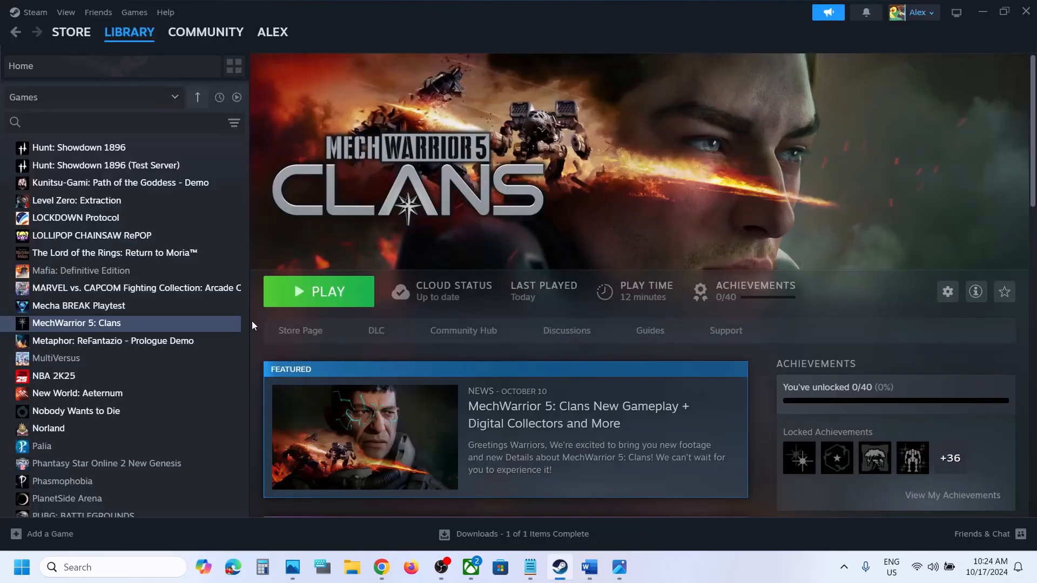
pyautogui.rightClick(98, 332)
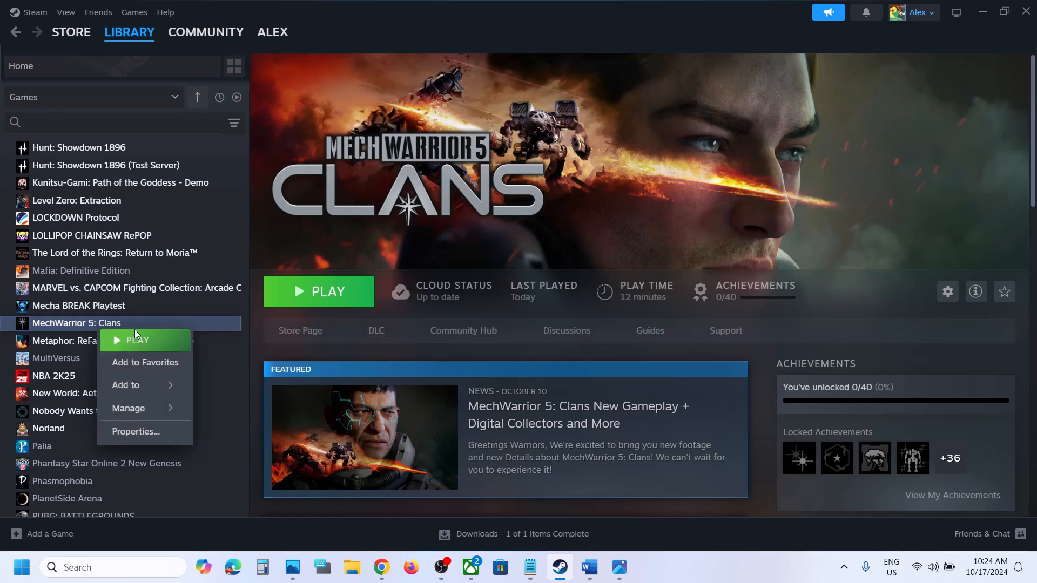
pyautogui.moveTo(154, 409)
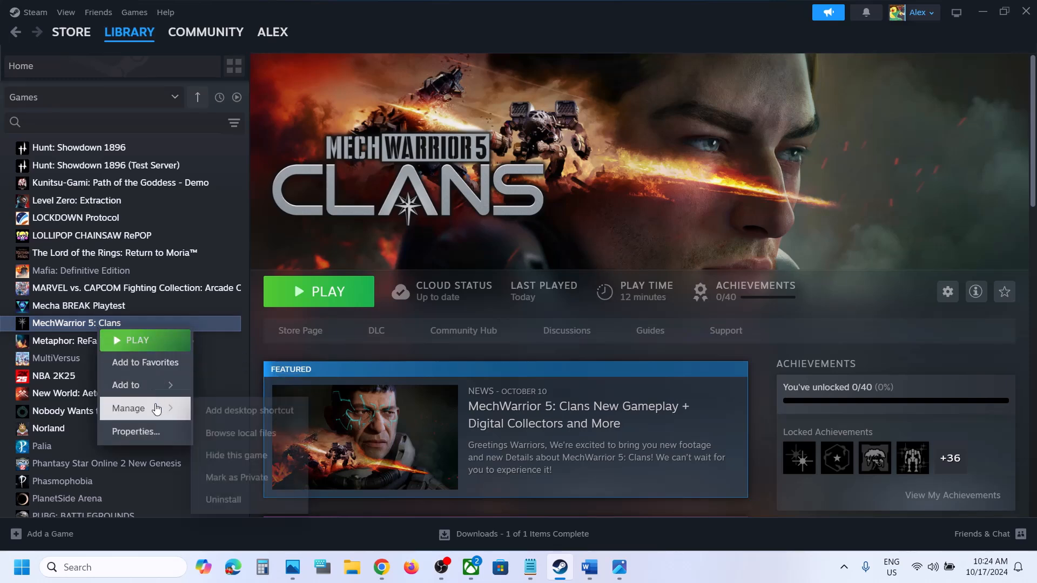
pyautogui.click(270, 432)
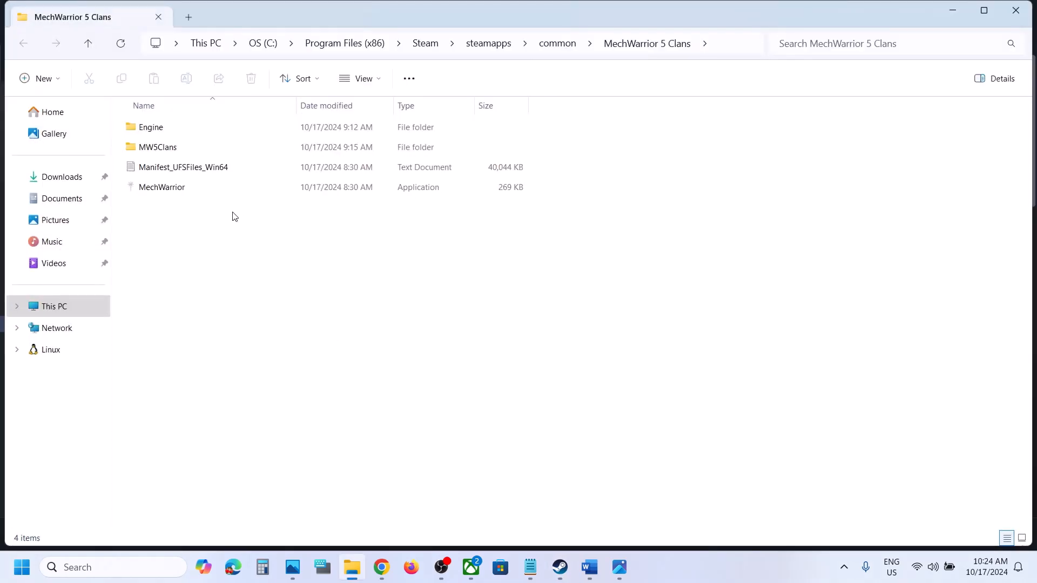
# - Run the MechWarrior application in the installation folder as administrator, and close the game once its intro plays
pyautogui.click(165, 192)
pyautogui.rightClick(164, 192)
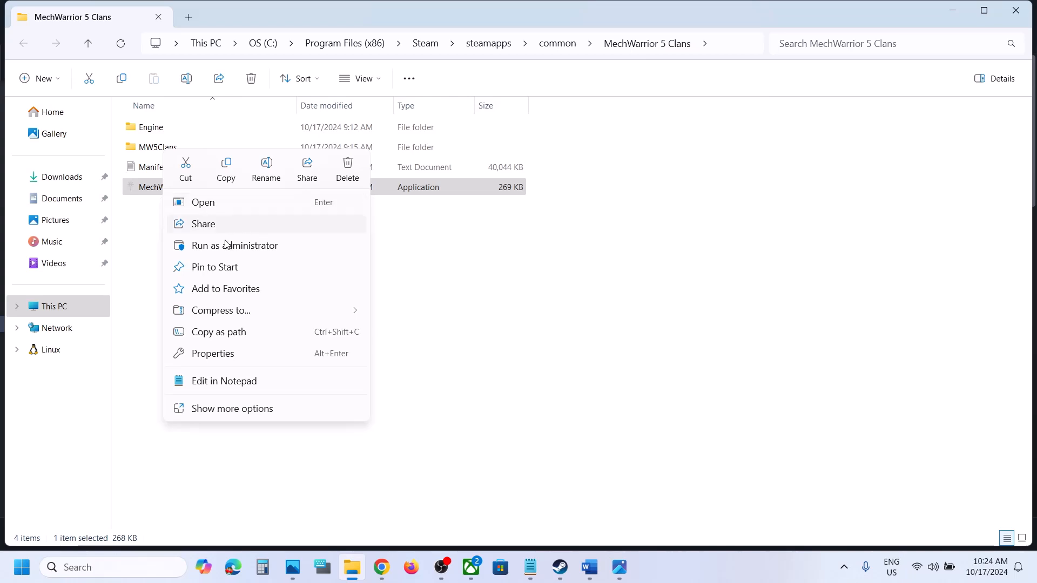
pyautogui.click(245, 247)
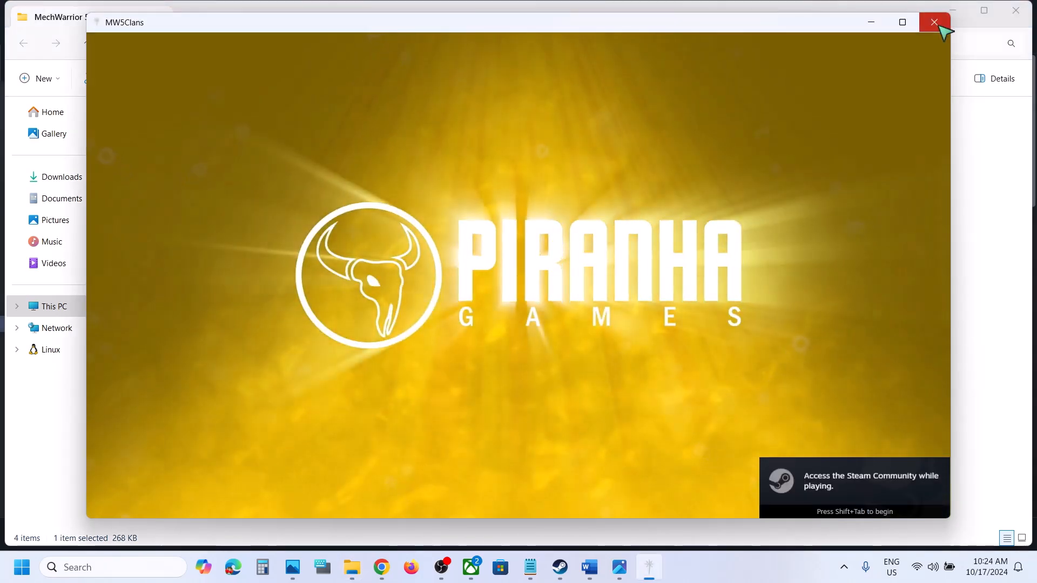
pyautogui.click(936, 24)
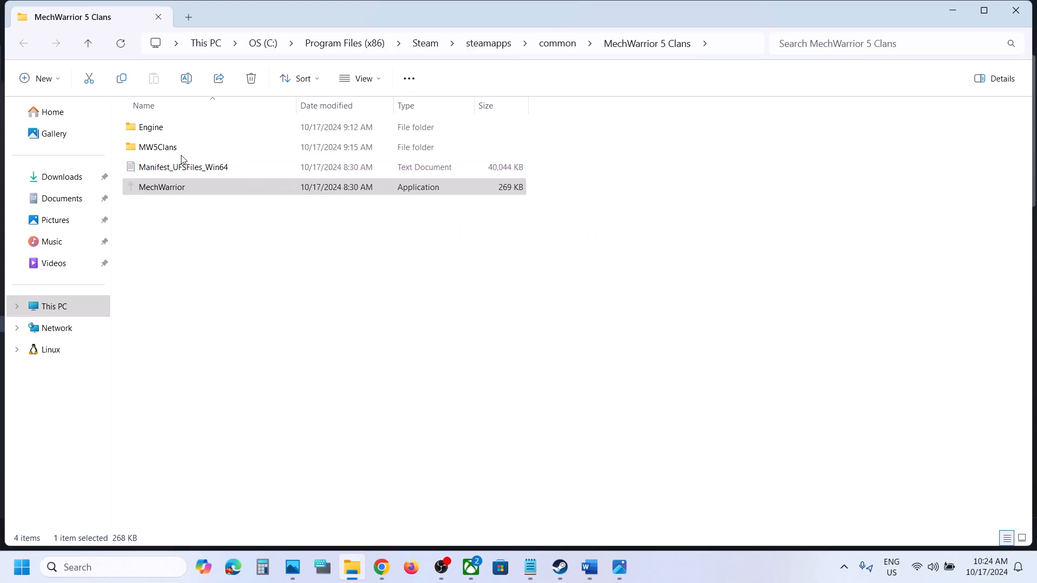
# - Go to MW5Clans > Binaries > Win64, run MechWarrior-Win64-Shipping as administrator, and close the game window
pyautogui.click(164, 155)
pyautogui.doubleClick(173, 154)
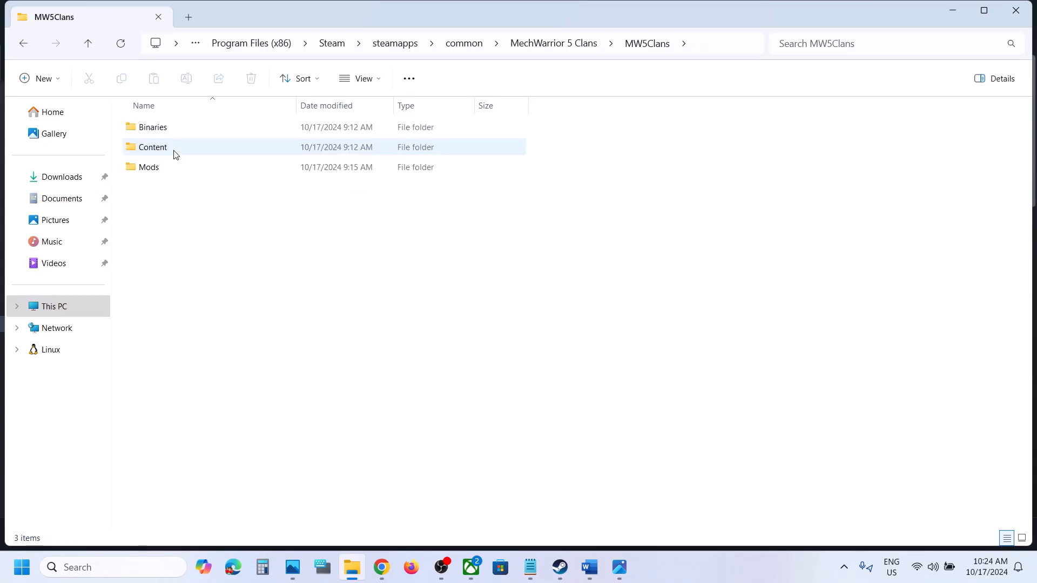
pyautogui.doubleClick(158, 133)
pyautogui.doubleClick(157, 152)
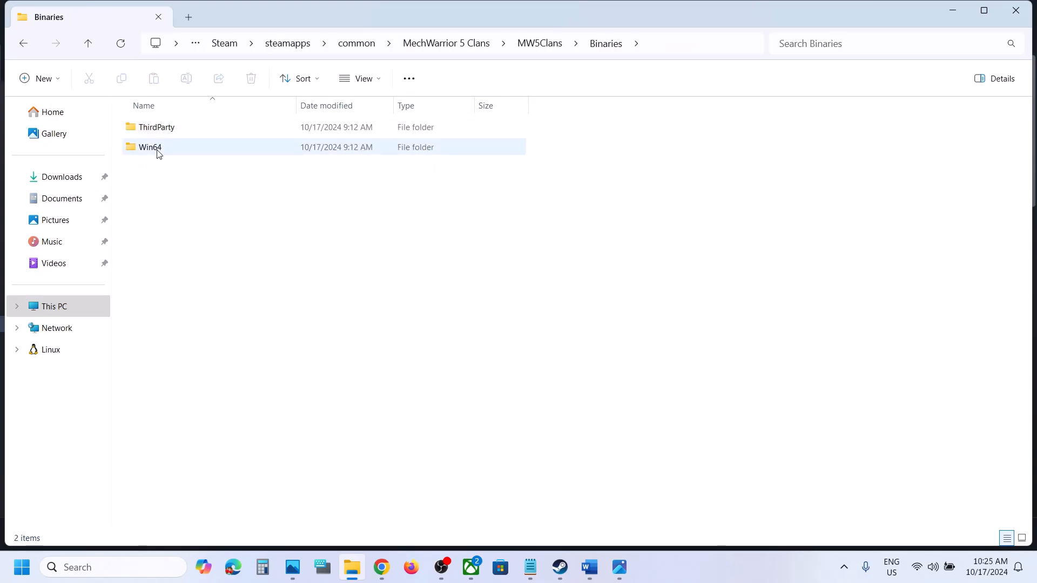
pyautogui.scroll(-2, 238, 270)
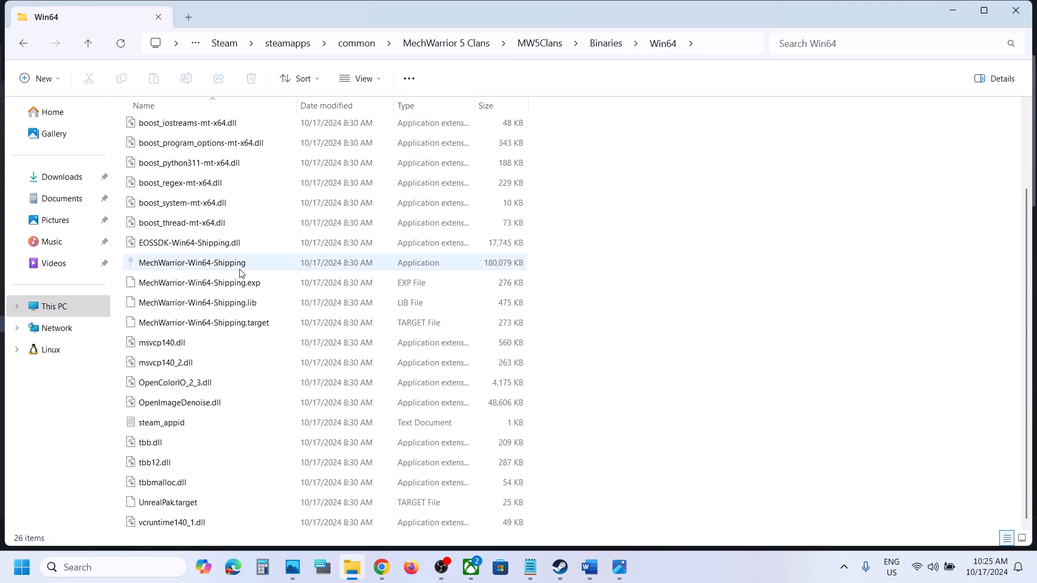
pyautogui.rightClick(231, 262)
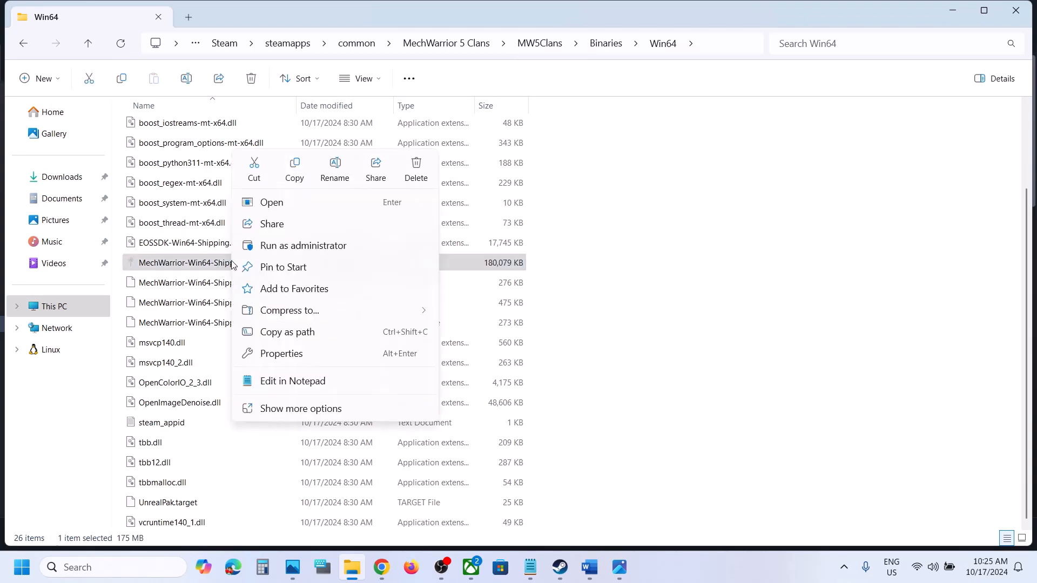
pyautogui.click(312, 246)
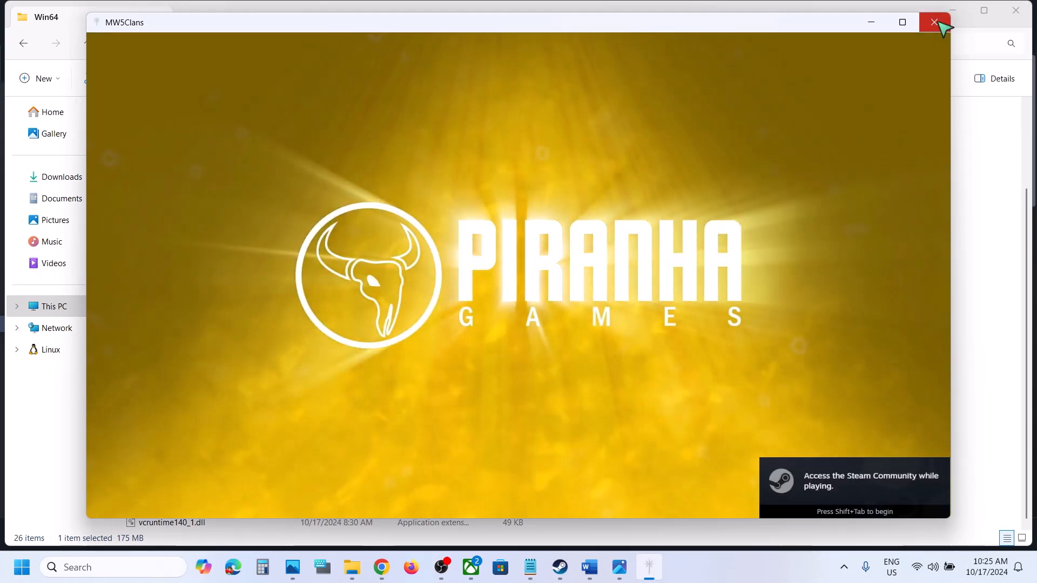
pyautogui.click(938, 22)
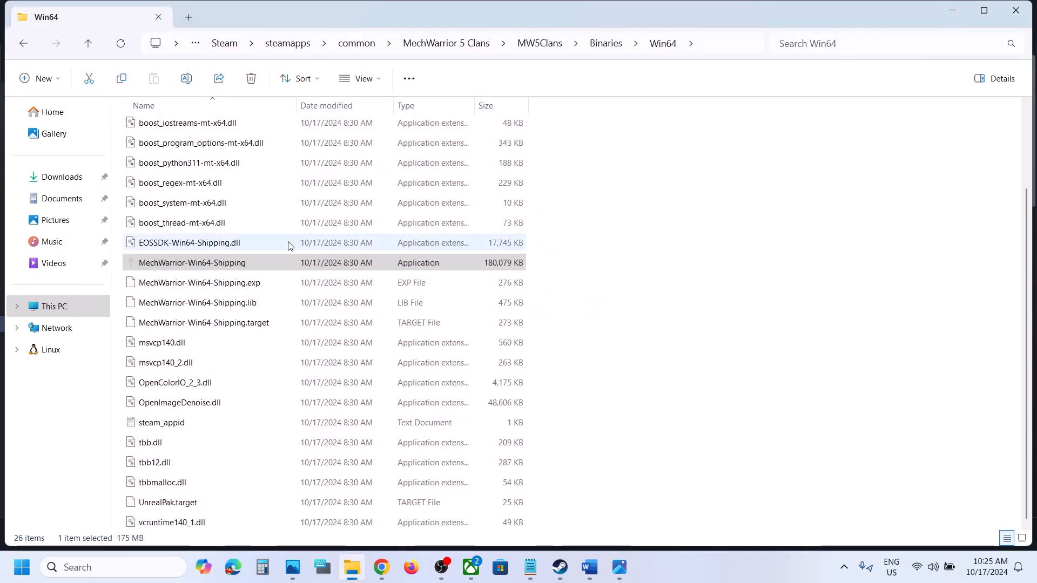
# - Set MechWarrior-Win64-Shipping to run in compatibility mode for Windows 8 and apply the change
pyautogui.rightClick(178, 268)
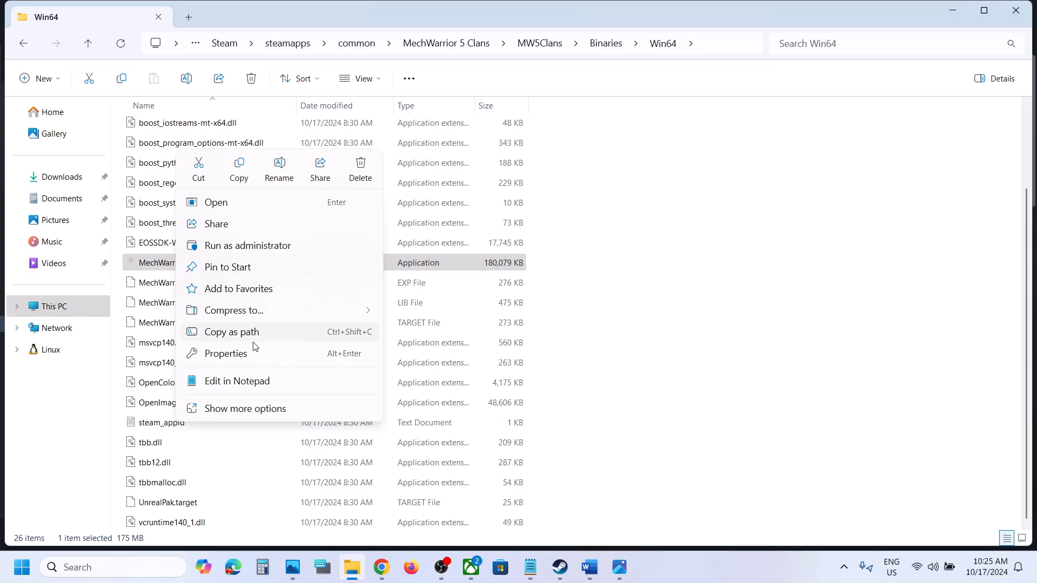
pyautogui.click(238, 354)
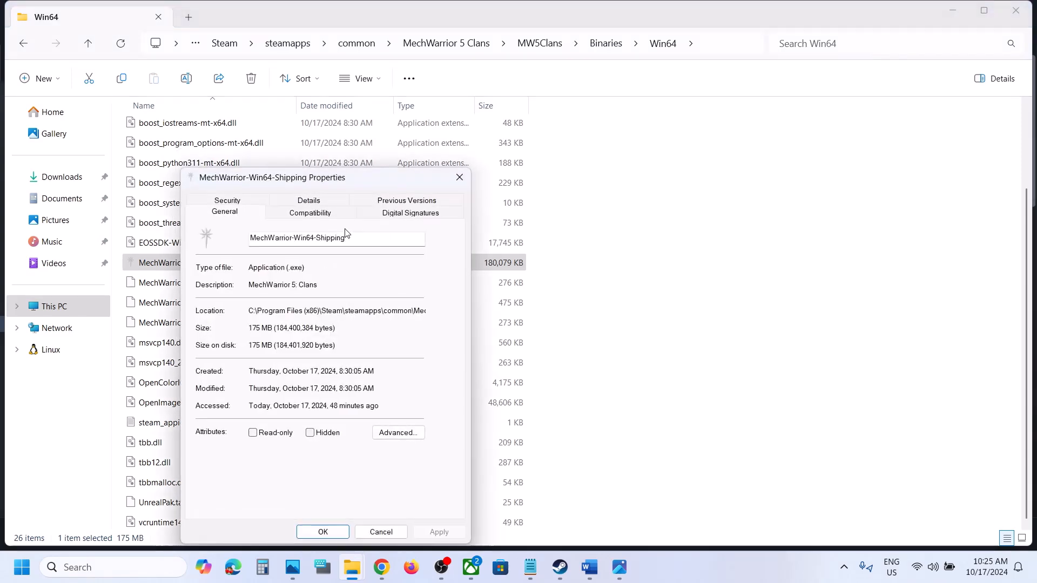
pyautogui.click(309, 214)
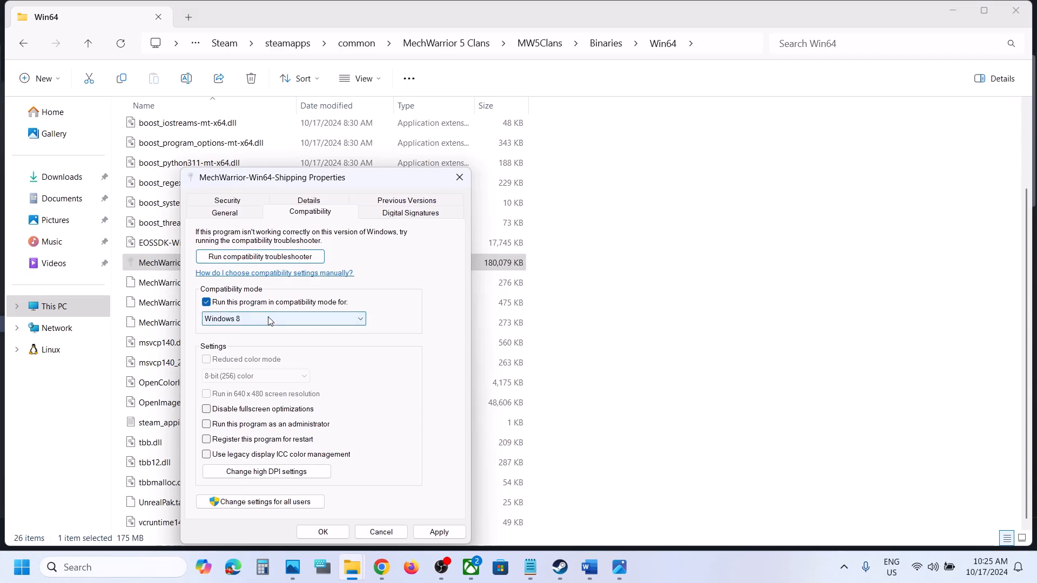
pyautogui.click(446, 534)
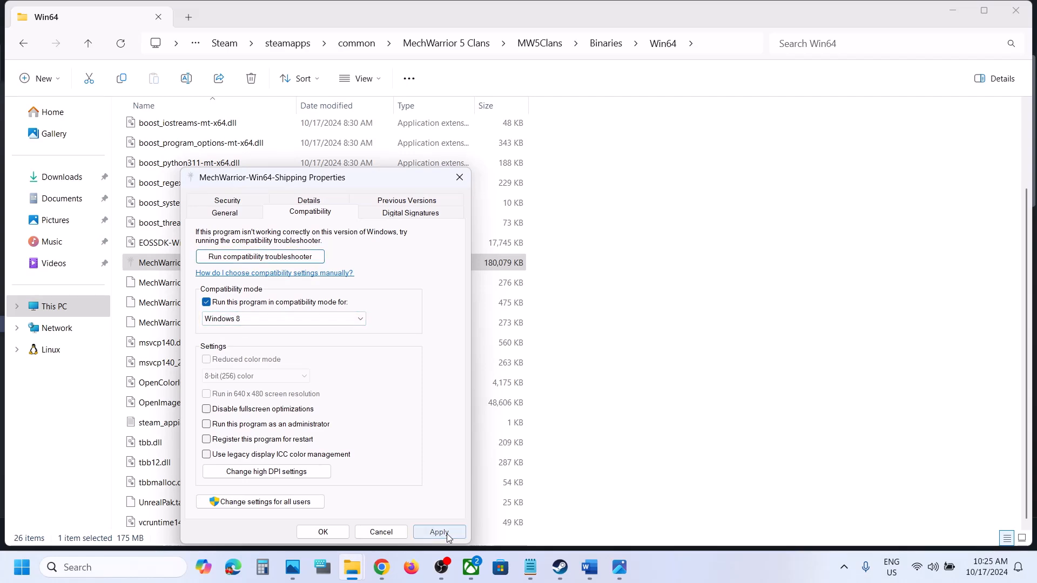
pyautogui.click(340, 533)
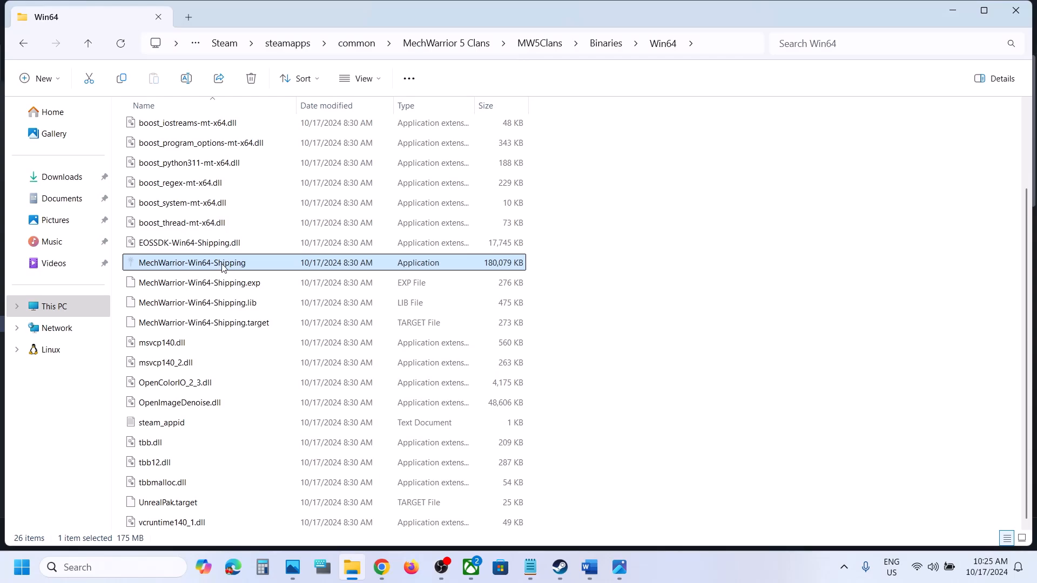
# - Set MechWarrior-Win64-Shipping to run in compatibility mode for Windows 7 with fullscreen optimizations disabled, and apply the changes
pyautogui.rightClick(223, 264)
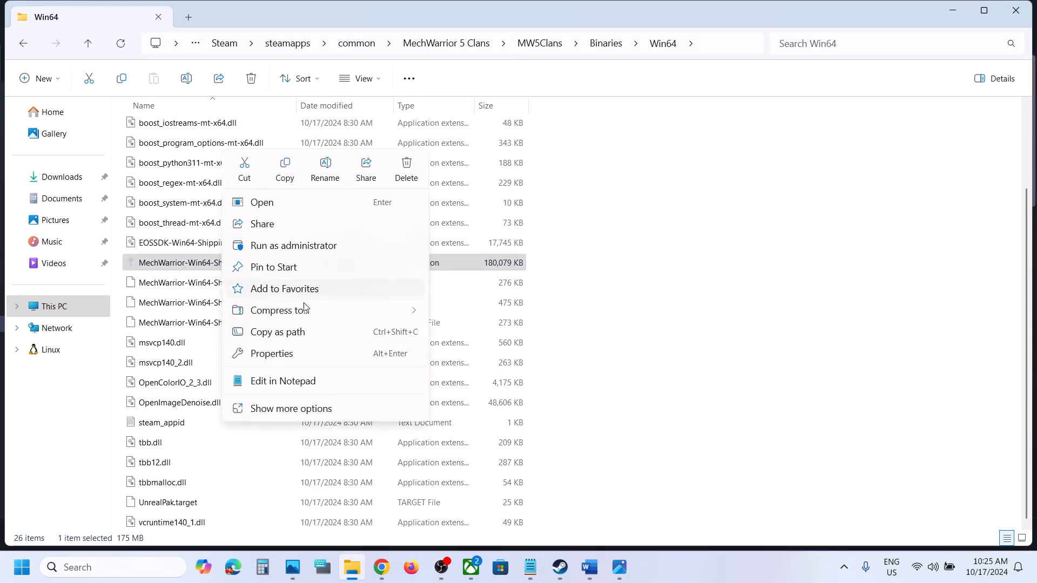
pyautogui.click(280, 352)
pyautogui.click(331, 216)
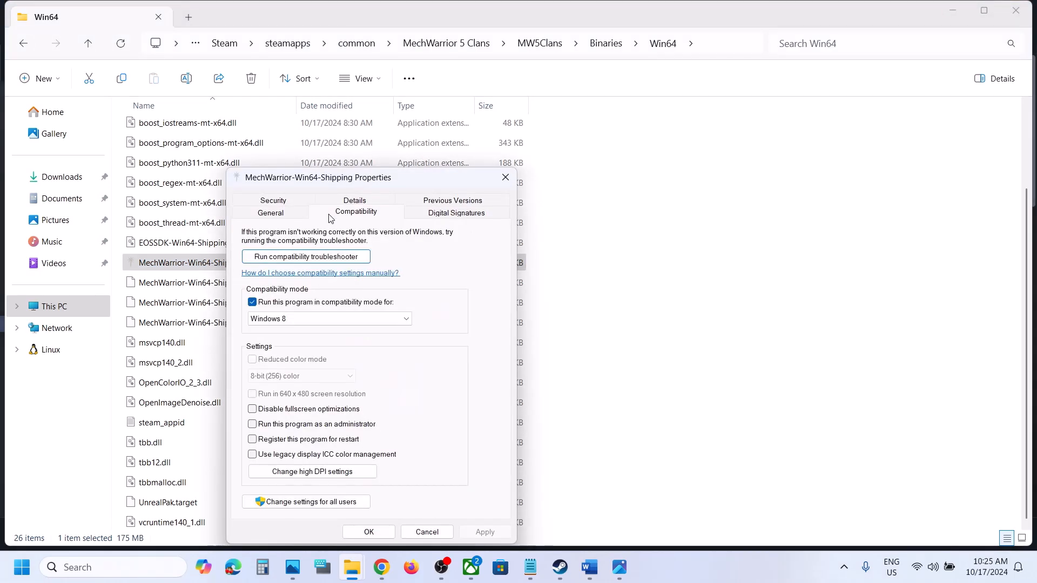
pyautogui.click(252, 302)
pyautogui.click(303, 319)
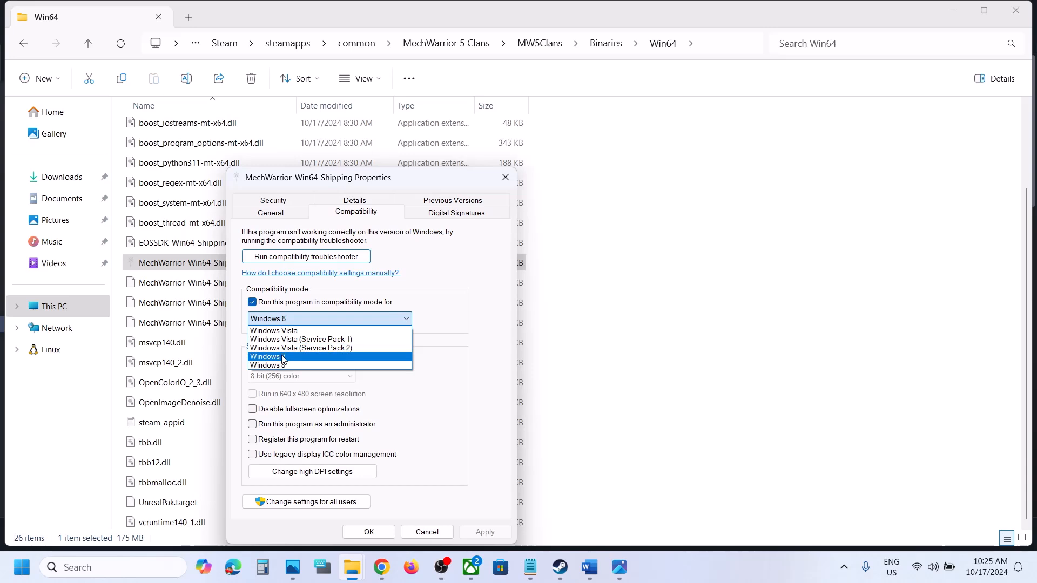
pyautogui.click(283, 356)
pyautogui.click(469, 534)
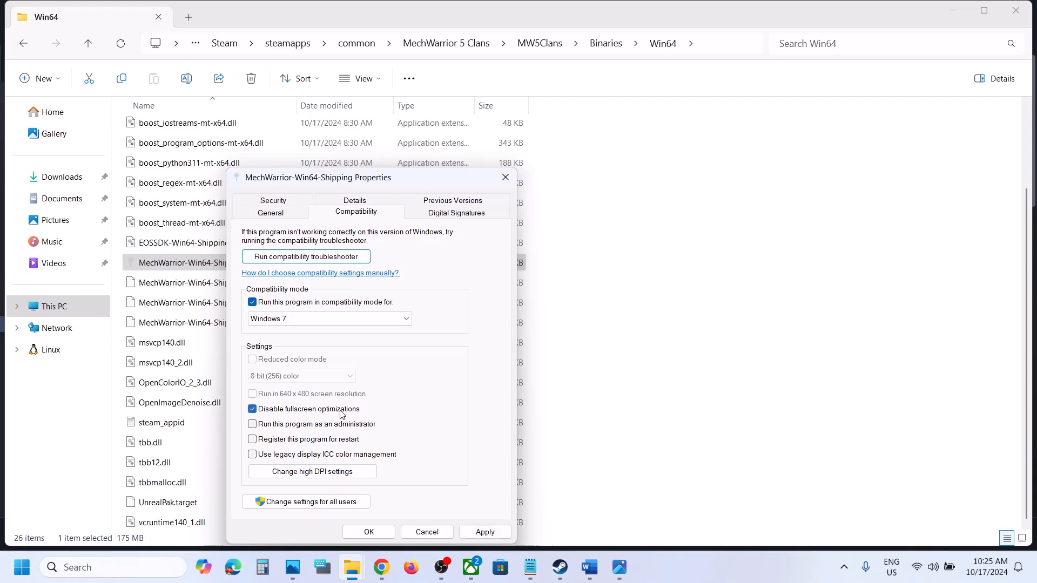
pyautogui.click(483, 531)
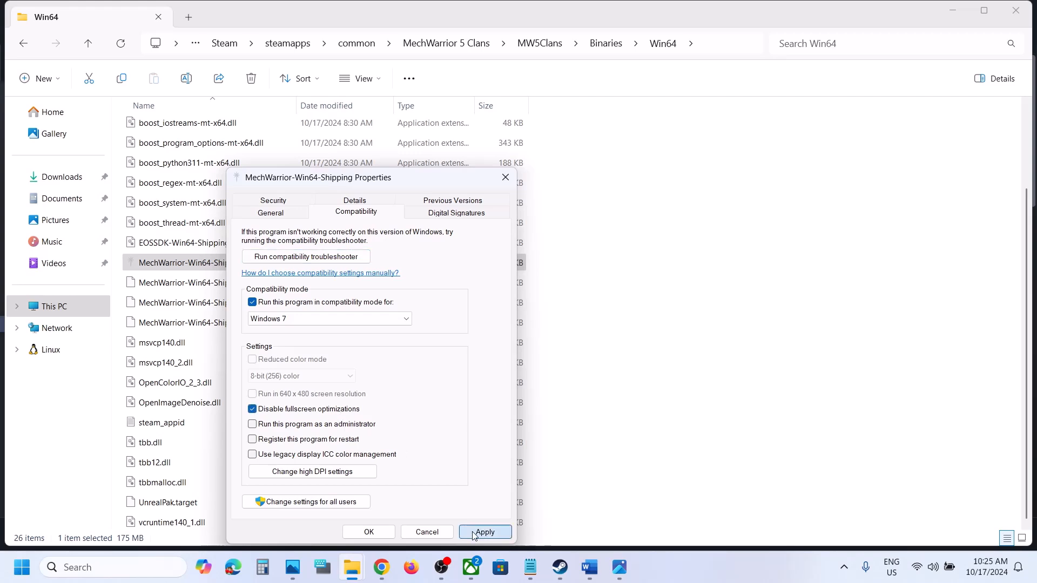
pyautogui.click(371, 533)
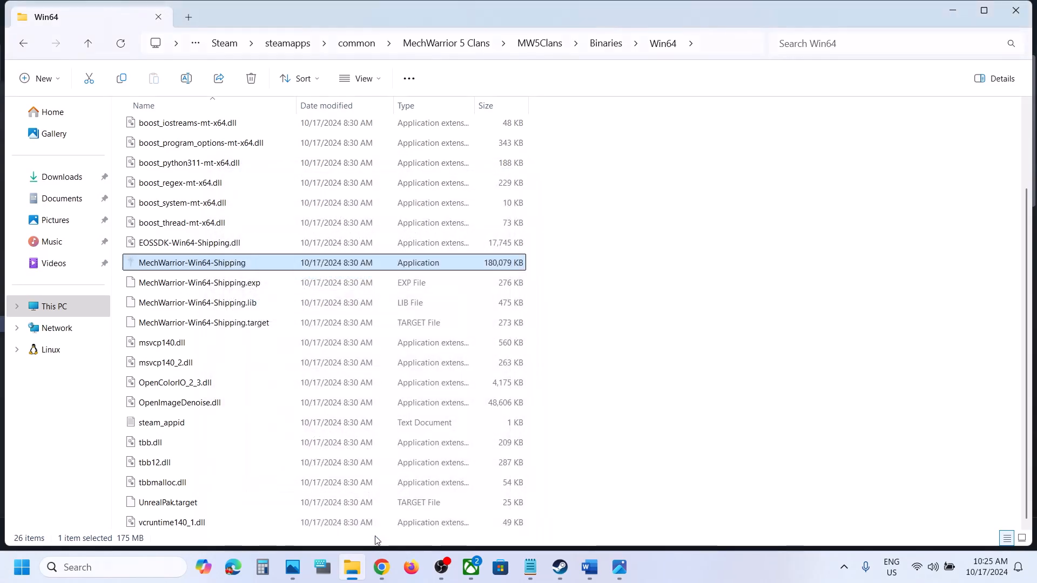
# - Turn off compatibility mode and re-enable fullscreen optimizations for MechWarrior-Win64-Shipping, apply the changes, and close the Win64 folder window
pyautogui.rightClick(212, 263)
pyautogui.click(266, 354)
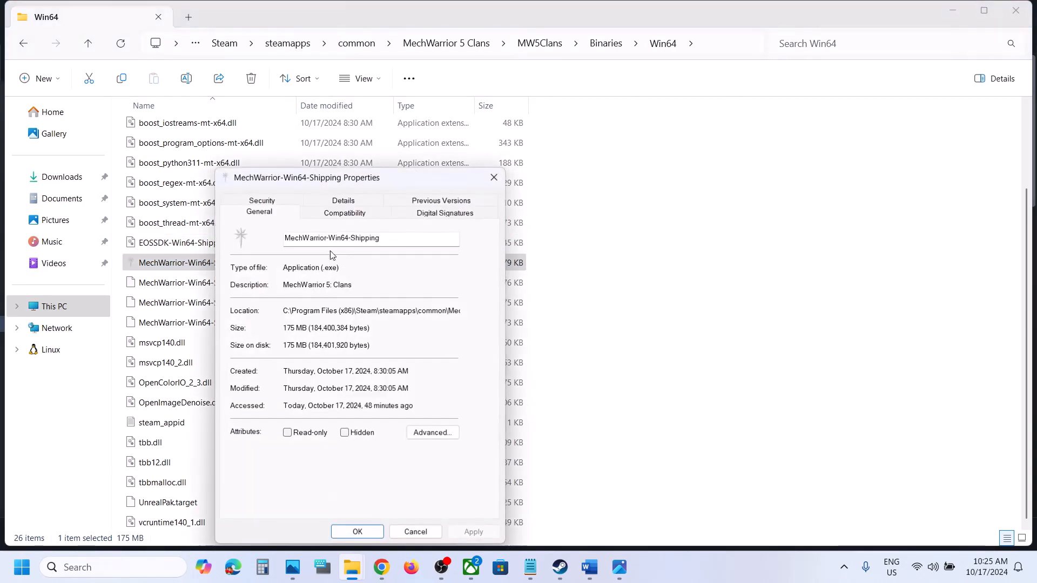
pyautogui.click(321, 217)
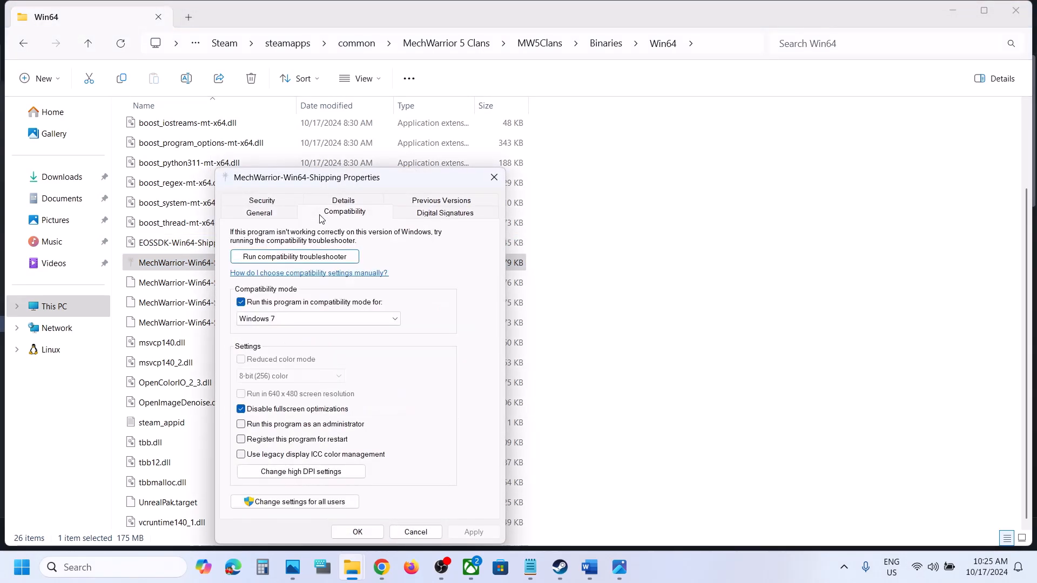
pyautogui.click(241, 302)
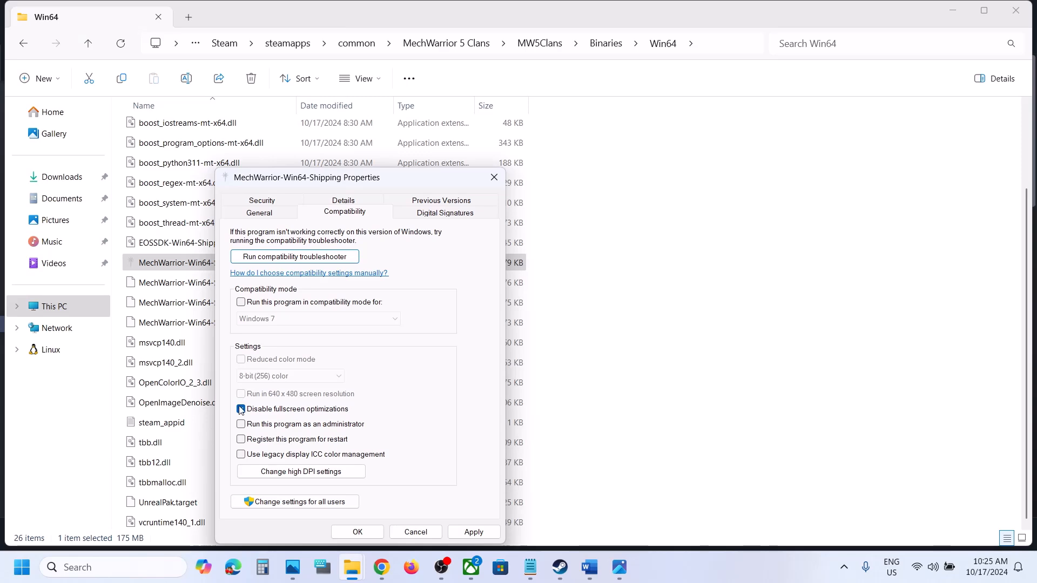
pyautogui.click(241, 409)
pyautogui.click(465, 532)
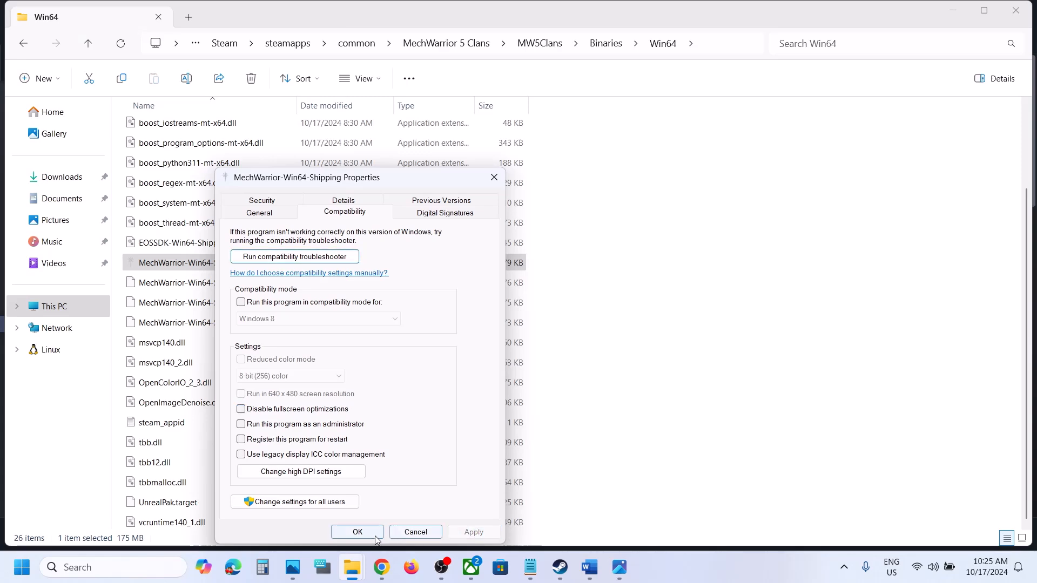
pyautogui.click(357, 532)
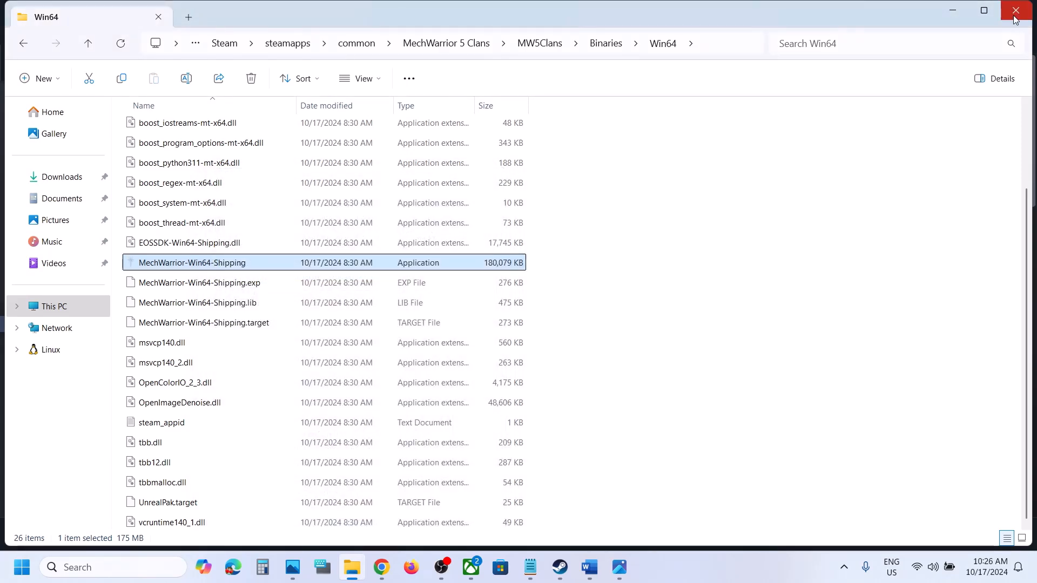
pyautogui.click(1015, 11)
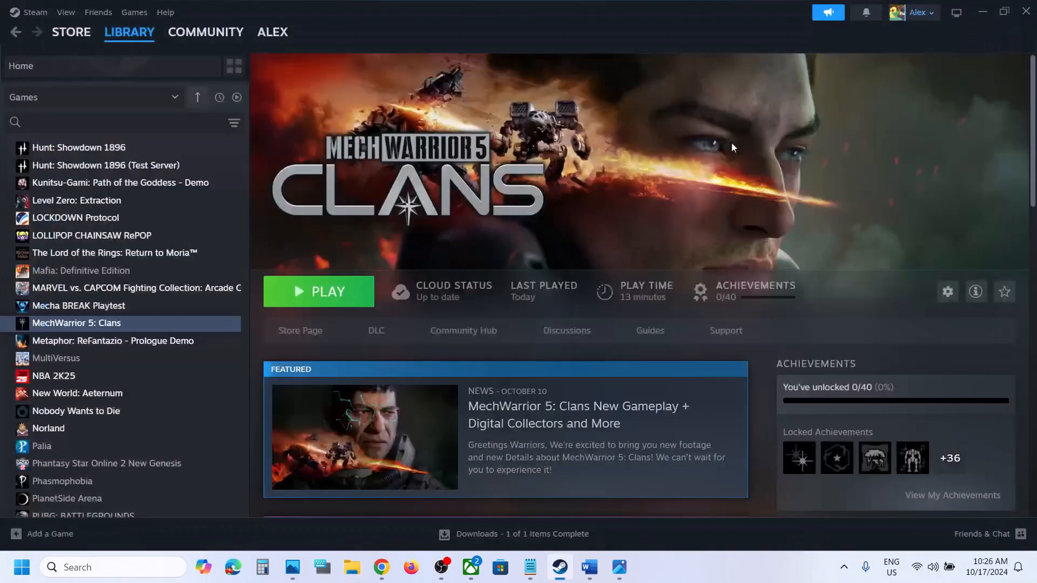
# - Switch to the Word notes and highlight the Step 5 instruction "Verify the game files"
pyautogui.click(593, 558)
pyautogui.scroll(-3, 416, 372)
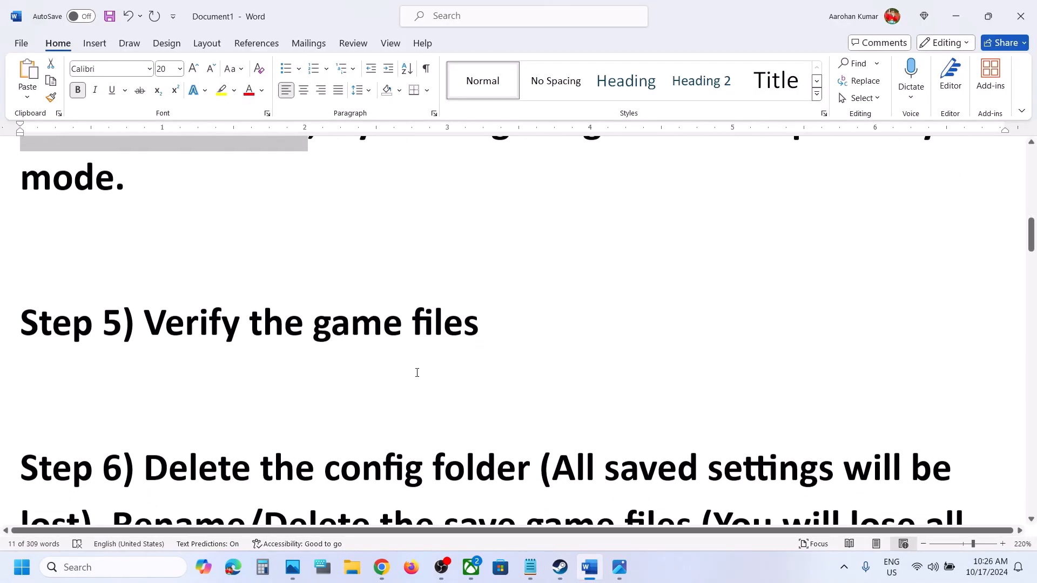
pyautogui.moveTo(154, 318); pyautogui.dragTo(468, 327)
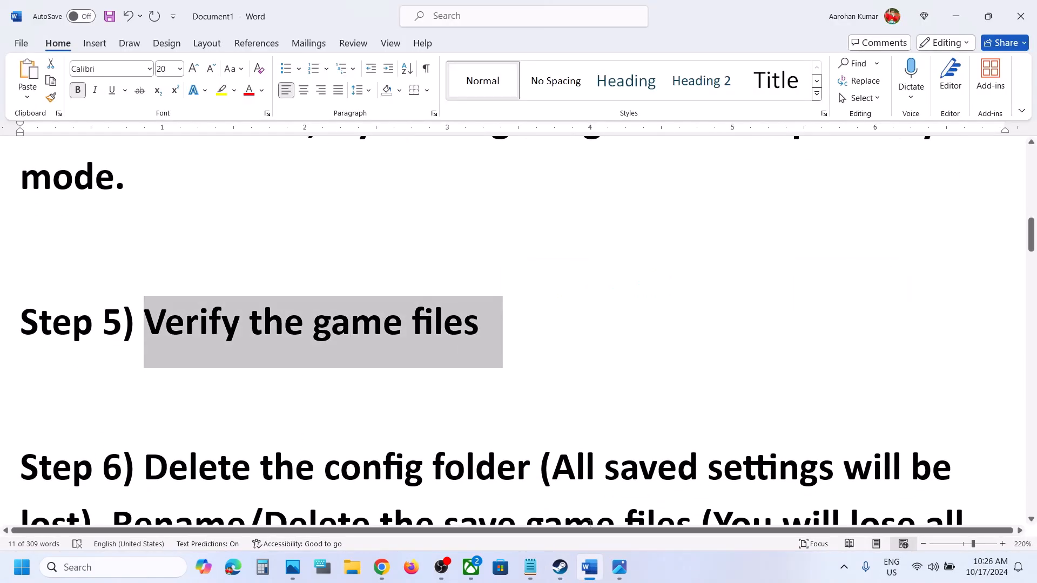
# - Switch to Steam and verify the integrity of the installed game files for MechWarrior 5: Clans
pyautogui.click(560, 567)
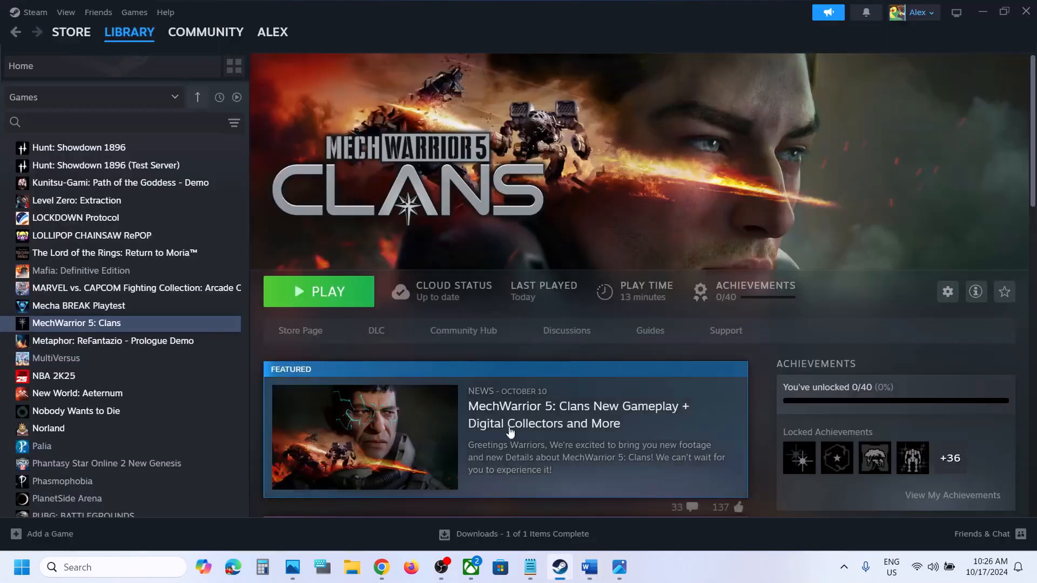
pyautogui.rightClick(108, 329)
pyautogui.click(156, 427)
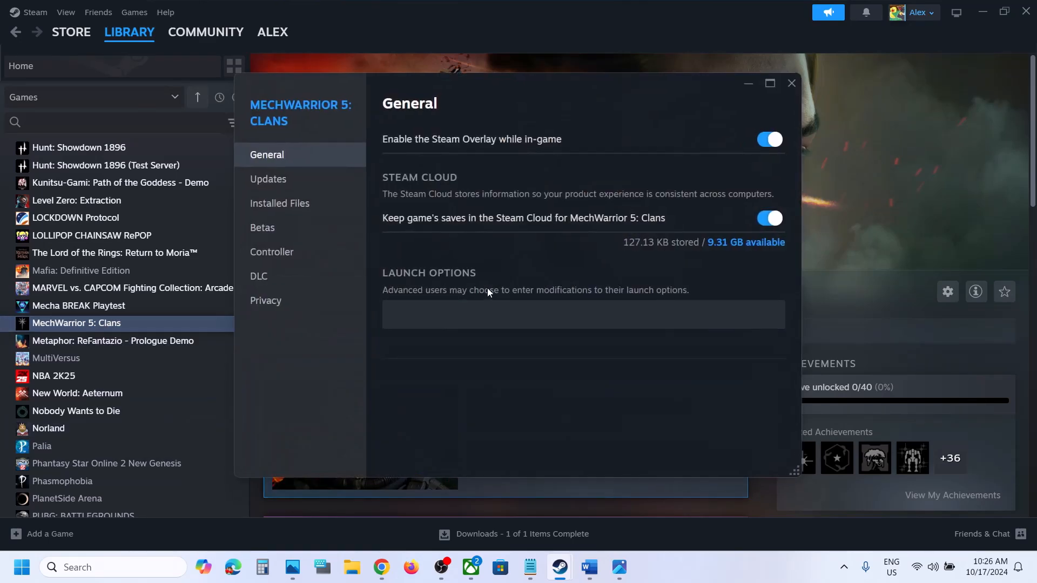
pyautogui.click(307, 208)
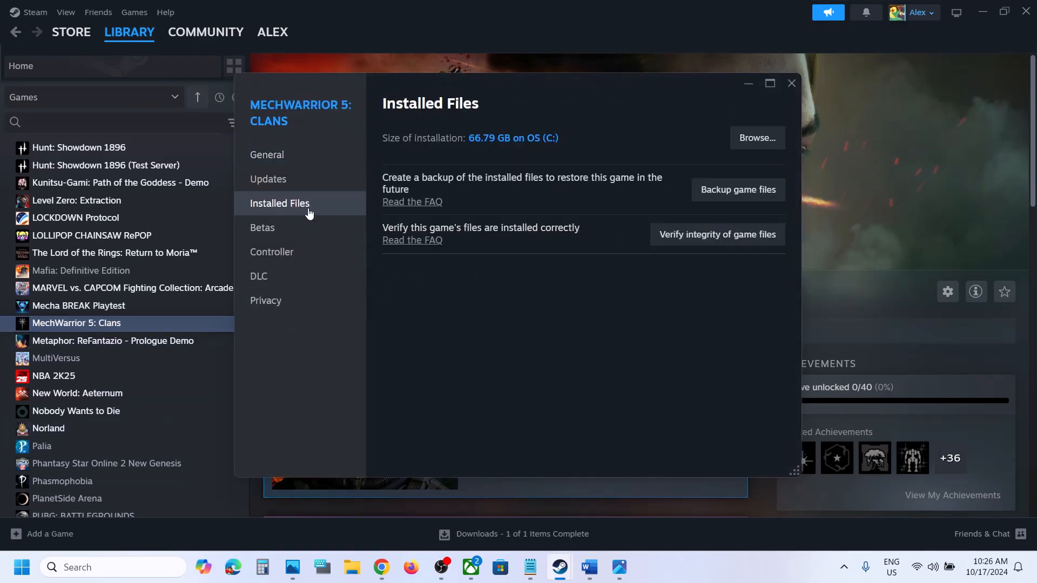
pyautogui.click(718, 241)
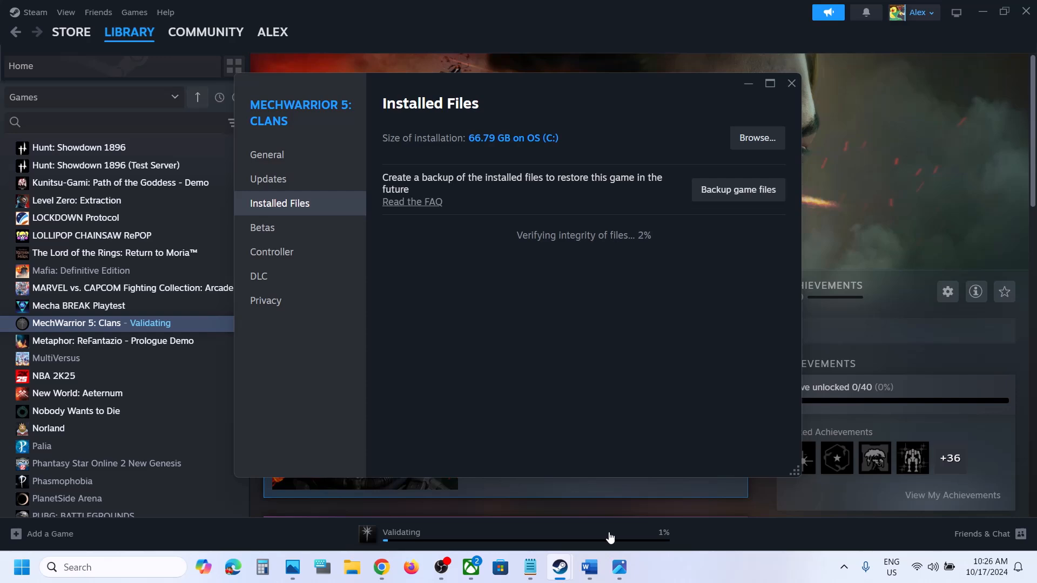
# - Return to the Word notes and highlight Step 6's config folder deletion instruction, followed by its warning about losing saved settings
pyautogui.click(589, 567)
pyautogui.scroll(-3, 391, 373)
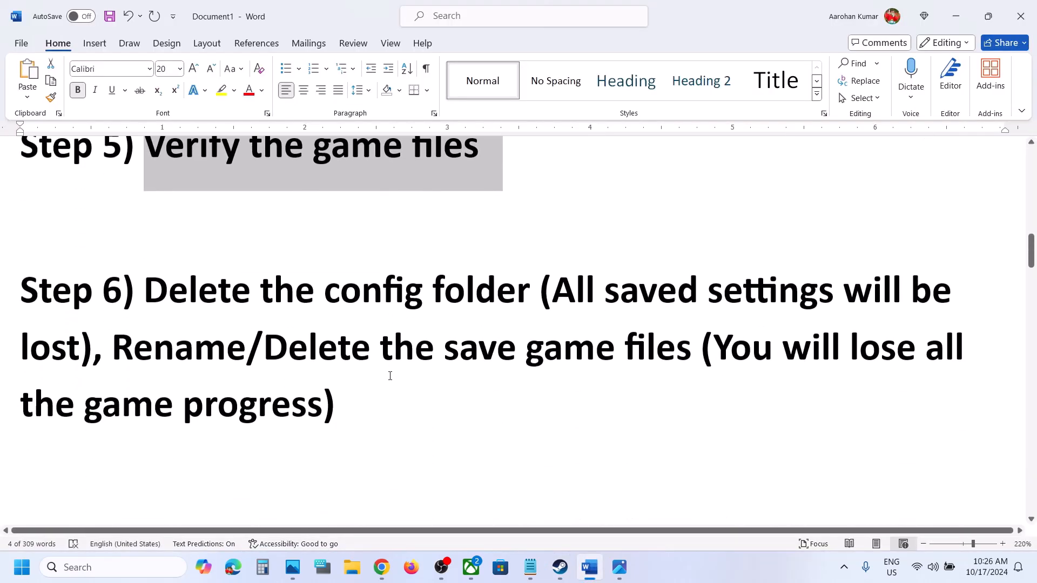
pyautogui.moveTo(140, 285); pyautogui.dragTo(465, 291)
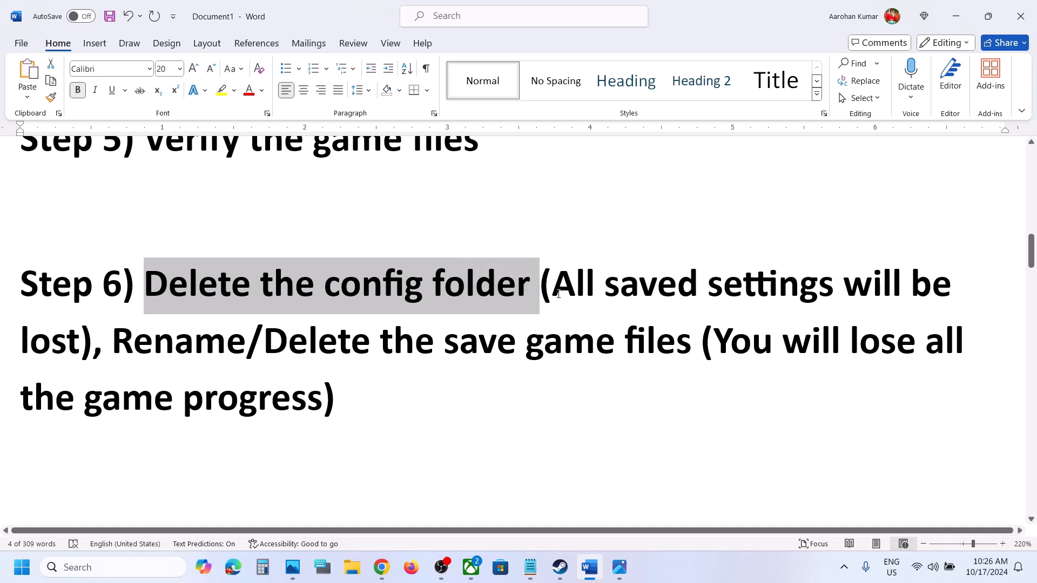
pyautogui.moveTo(551, 285); pyautogui.dragTo(81, 346)
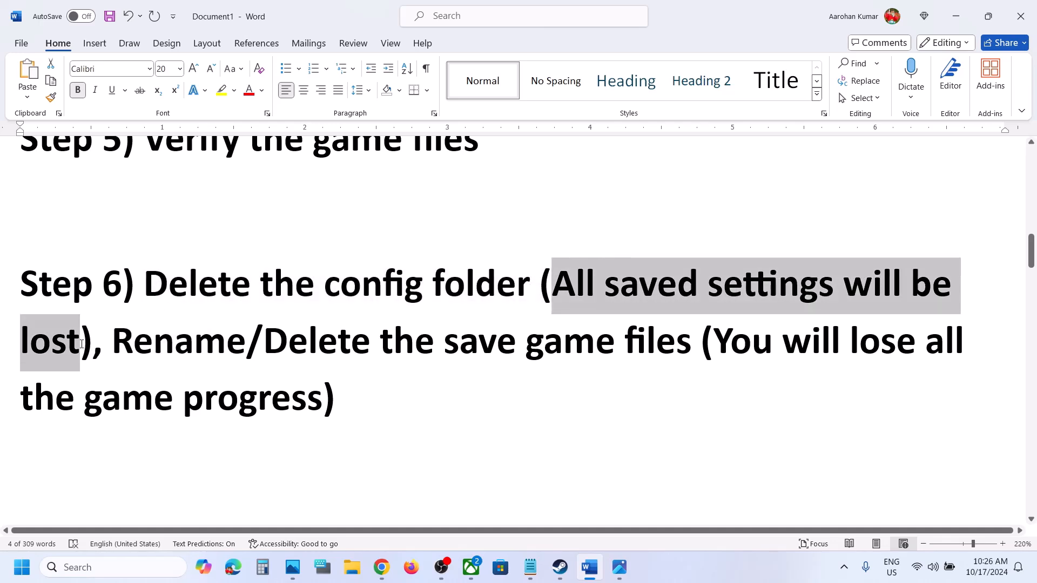
# - Open File Explorer and go to the current account's profile folder in Users on the C: drive
pyautogui.click(345, 581)
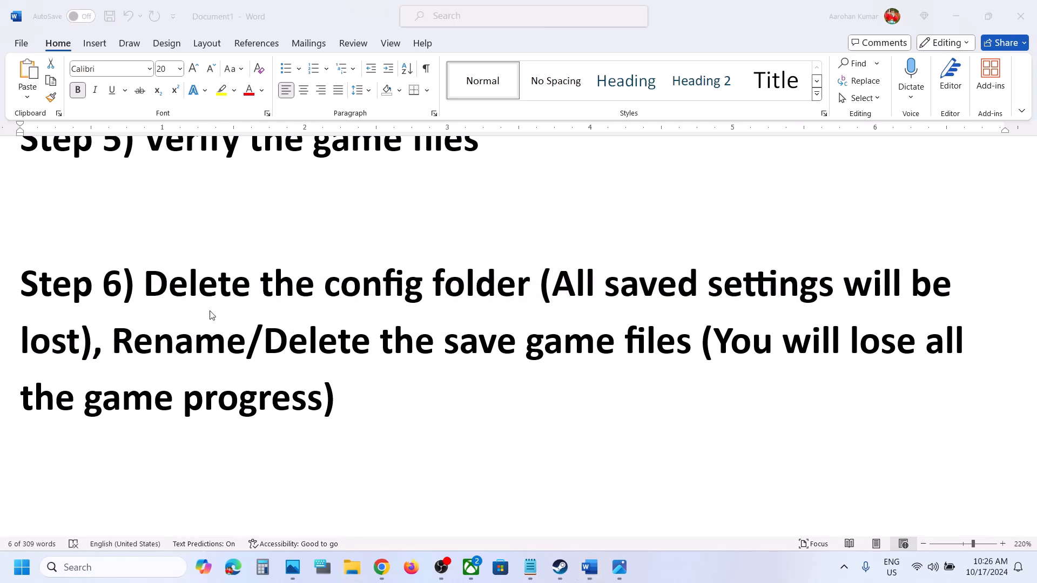
pyautogui.click(57, 306)
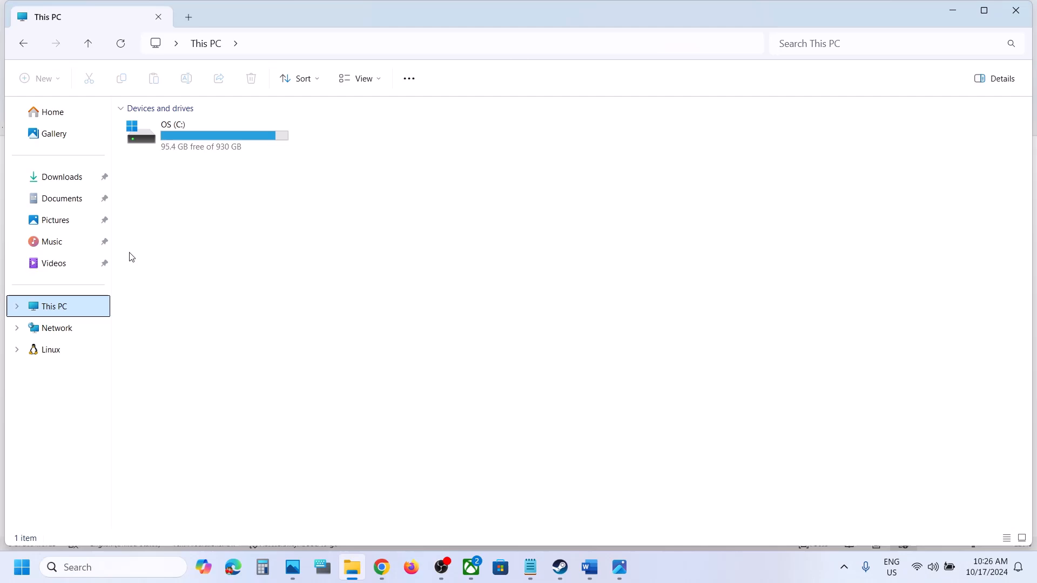
pyautogui.doubleClick(200, 138)
pyautogui.scroll(-3, 196, 325)
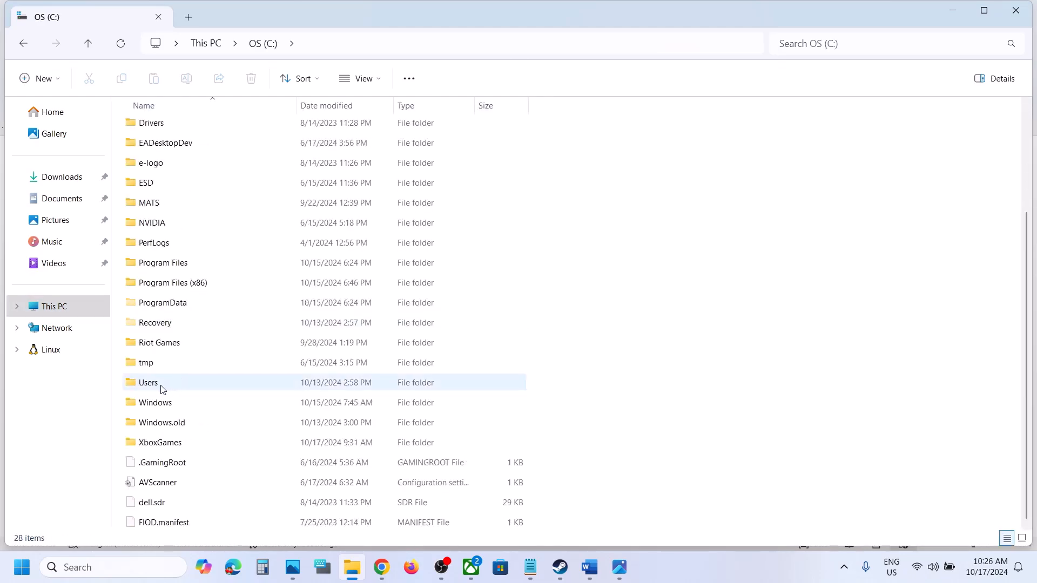
pyautogui.click(162, 389)
pyautogui.doubleClick(196, 384)
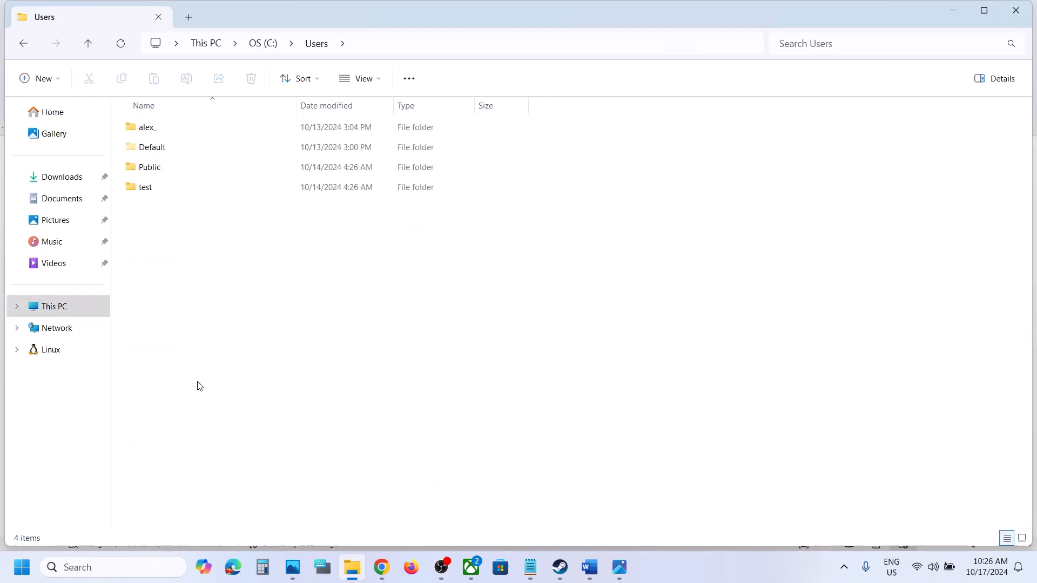
pyautogui.doubleClick(173, 131)
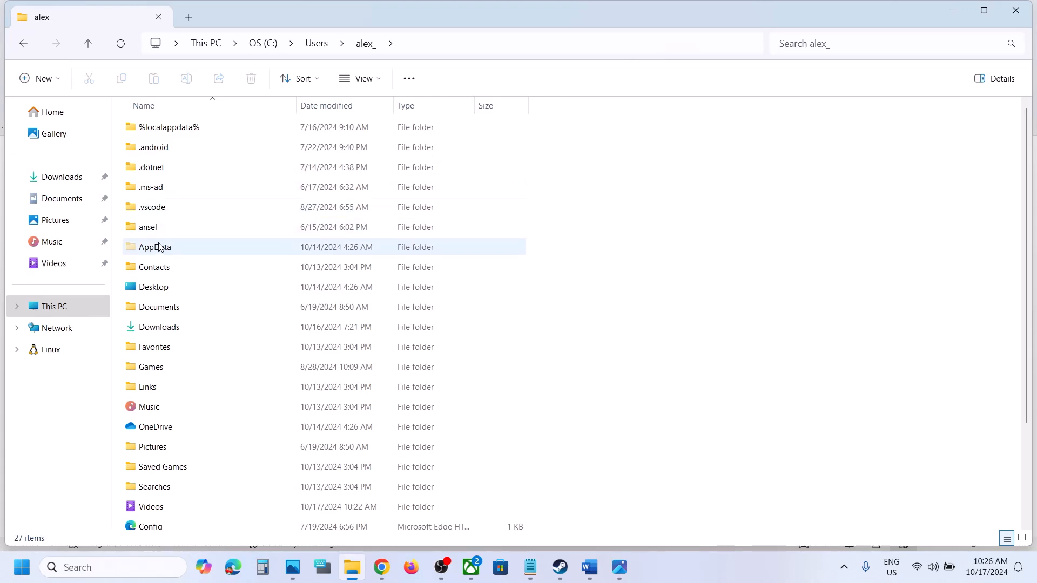
# - Check that hidden items are set to show in the profile folder, and open the AppData folder
pyautogui.click(158, 247)
pyautogui.click(379, 82)
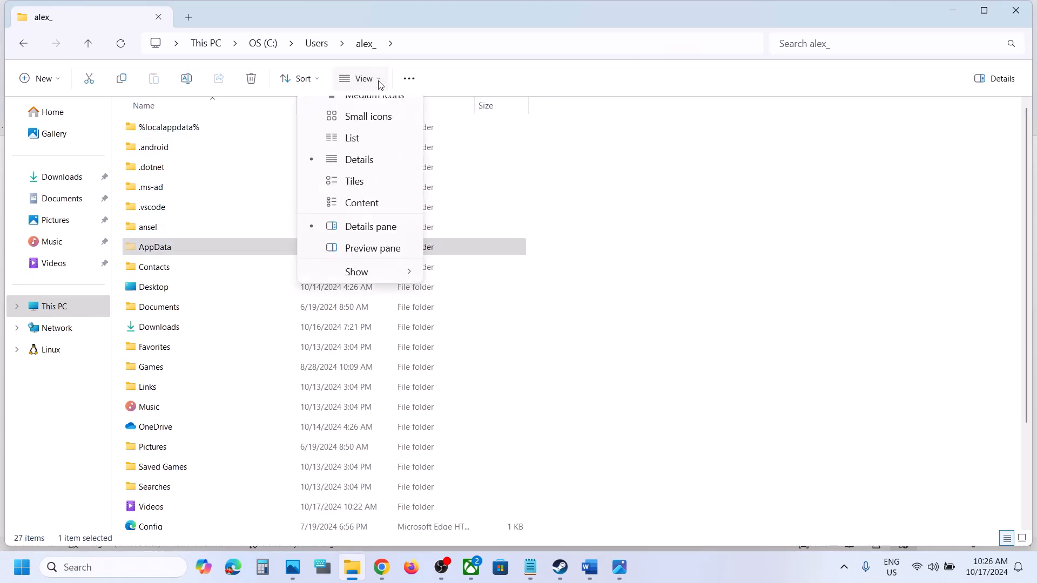
pyautogui.moveTo(358, 331)
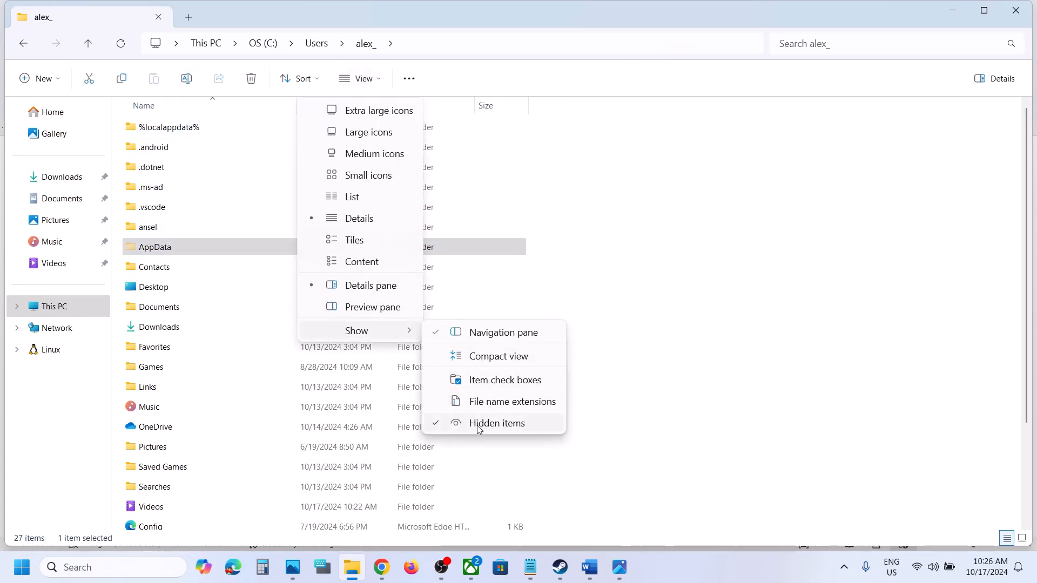
pyautogui.click(181, 249)
pyautogui.doubleClick(176, 247)
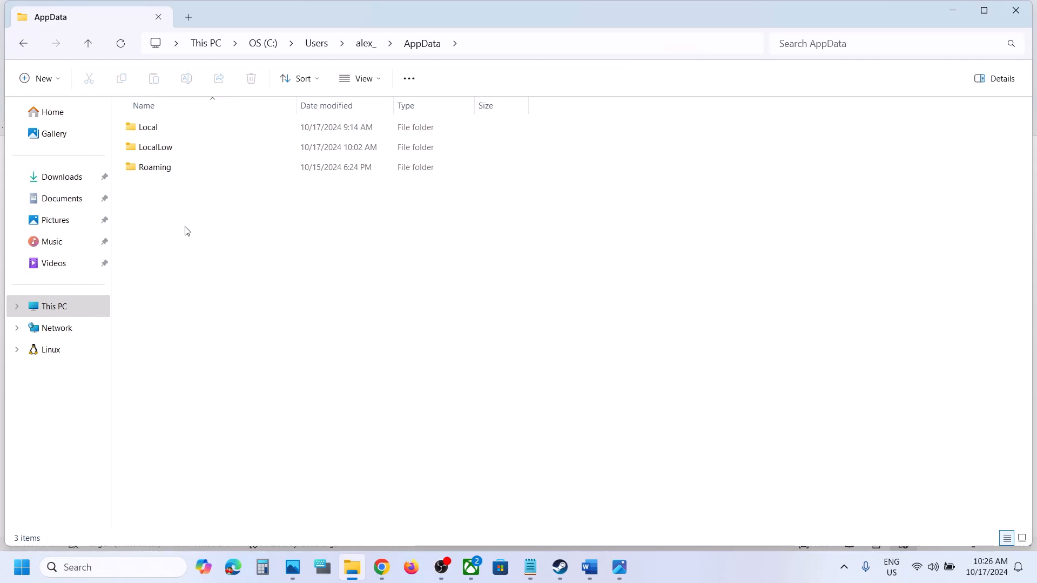
# - Go to Local > MW5Clans > Saved inside the AppData folder
pyautogui.doubleClick(154, 128)
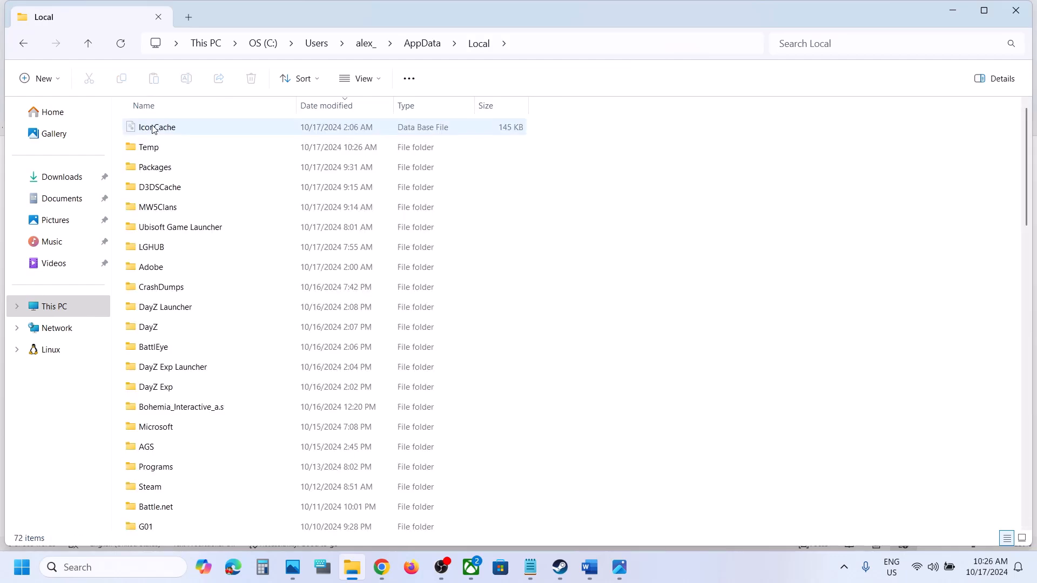
pyautogui.click(161, 210)
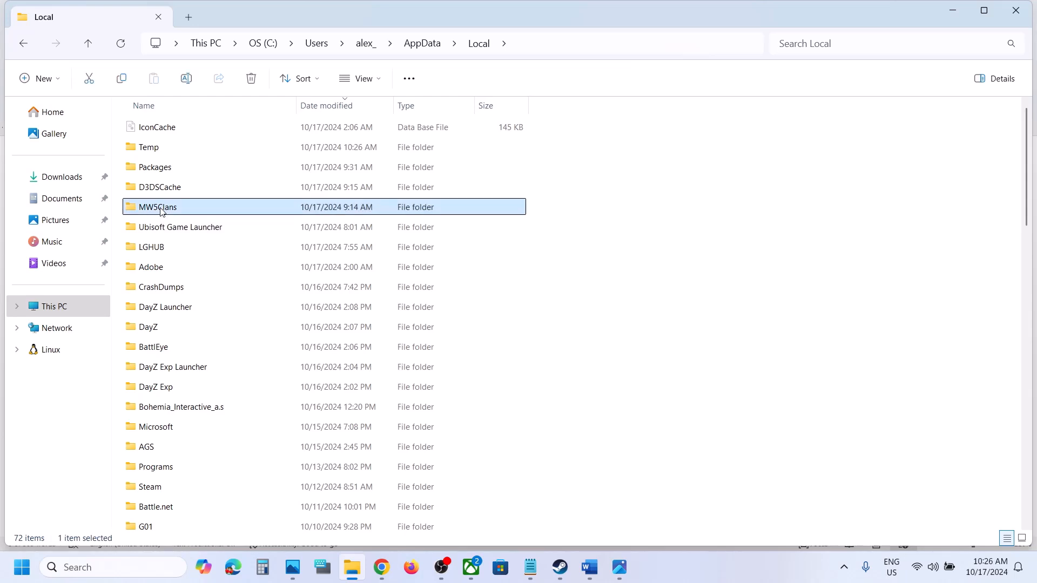
pyautogui.doubleClick(161, 211)
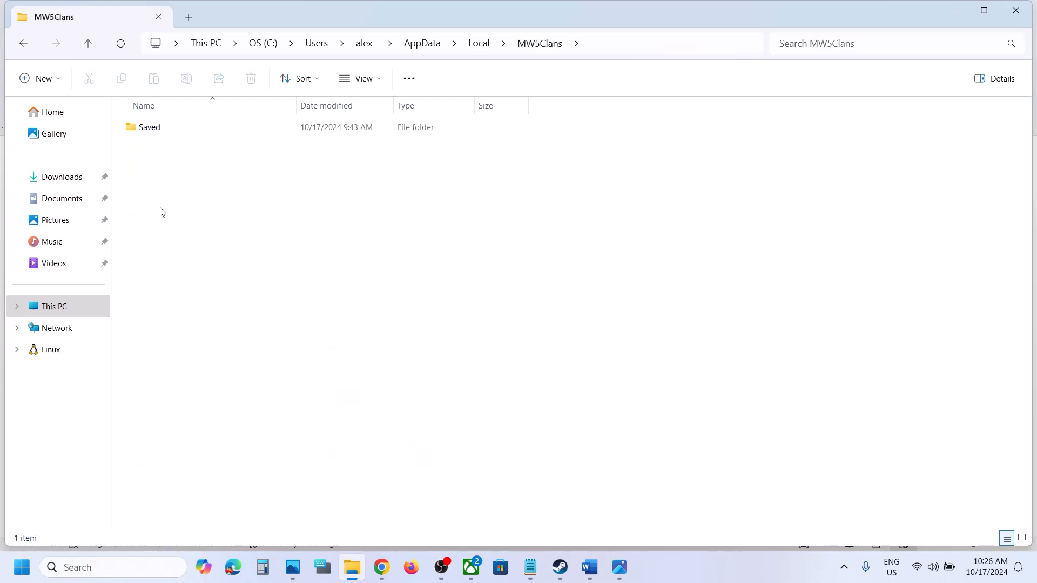
pyautogui.doubleClick(171, 130)
# - Select the Config folder, bring up its delete option without deleting it, and return to the Word notes
pyautogui.click(174, 134)
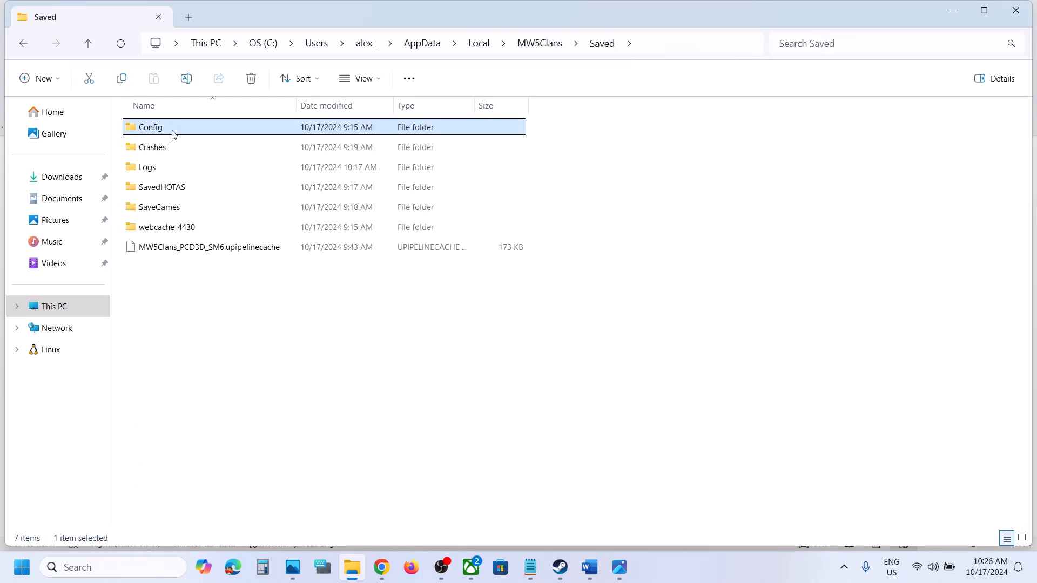
pyautogui.rightClick(179, 133)
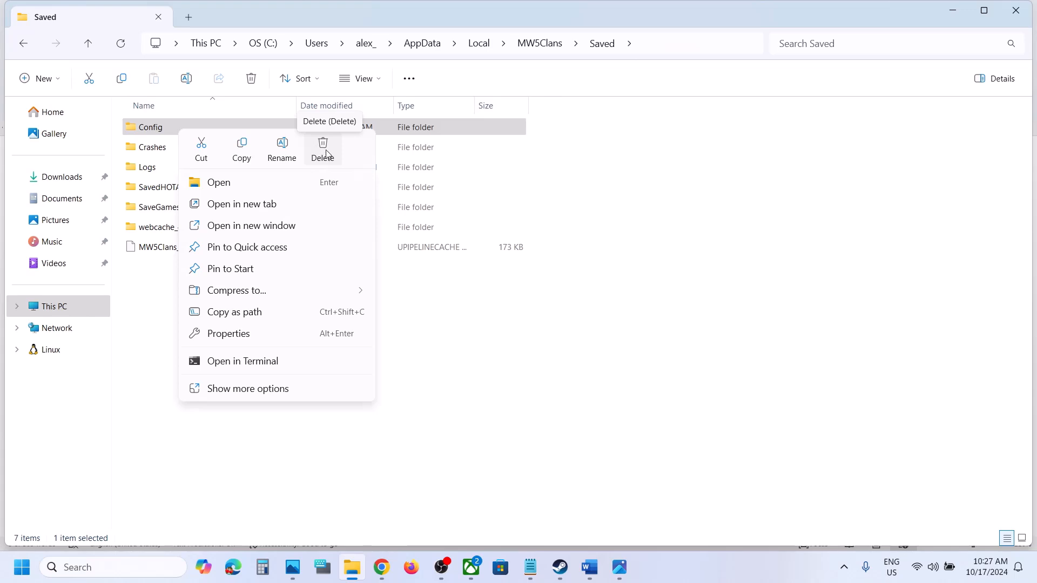
pyautogui.click(591, 566)
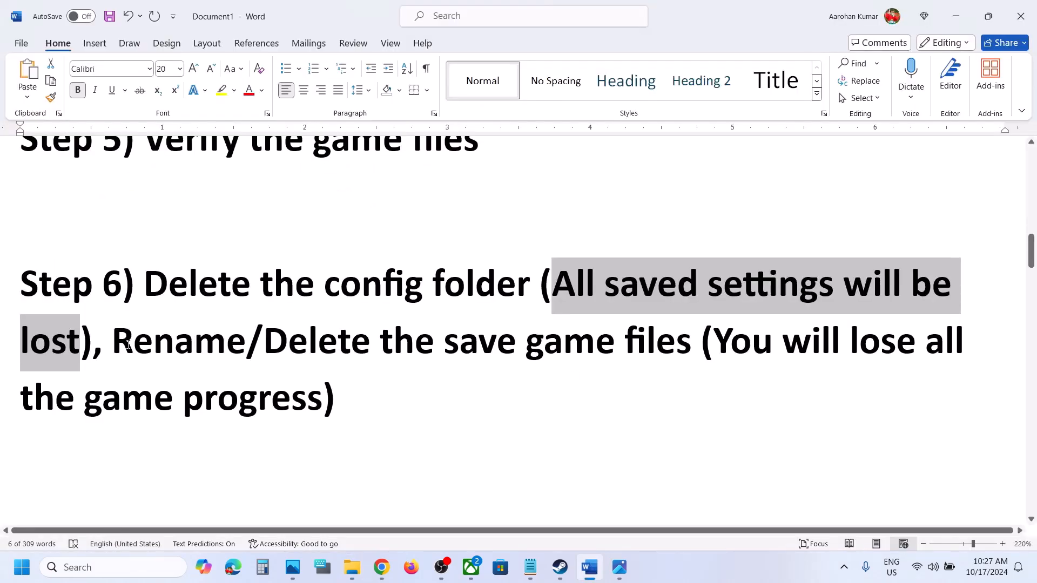
# - Highlight the Step 6 notes on renaming or deleting the save game files and on losing all game progress
pyautogui.moveTo(127, 345); pyautogui.dragTo(621, 346)
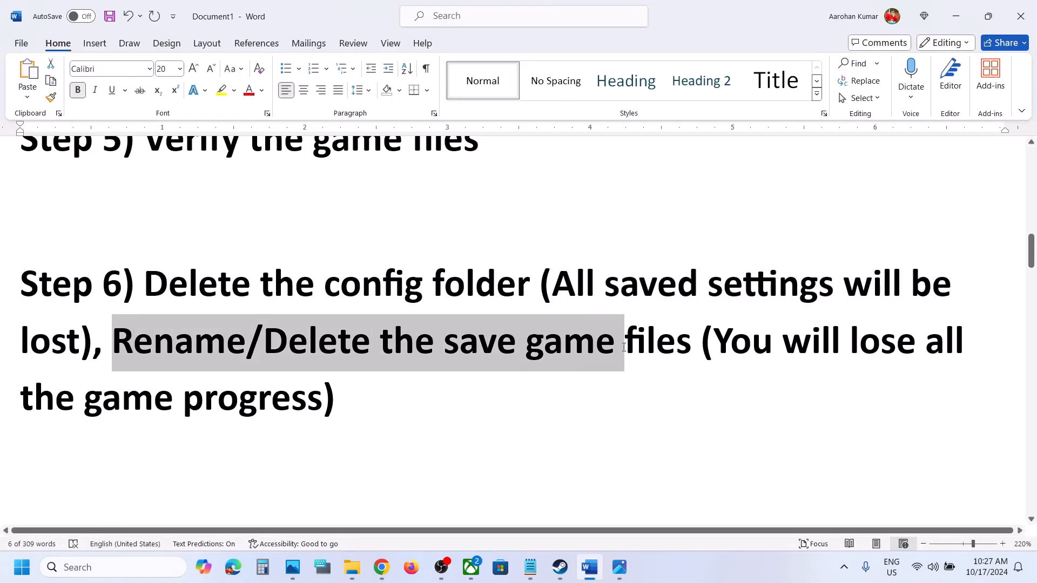
pyautogui.click(953, 16)
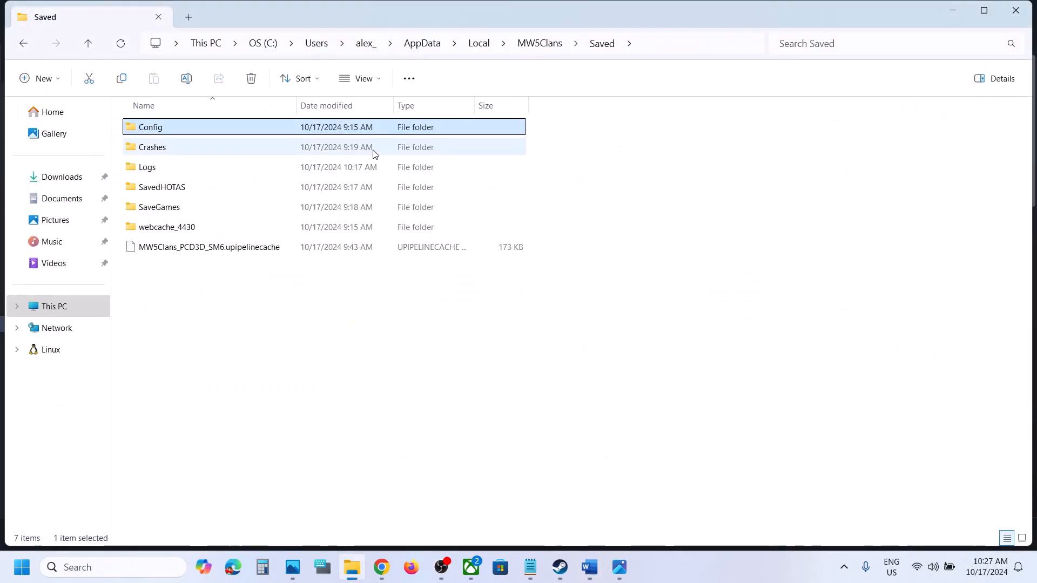
pyautogui.click(589, 577)
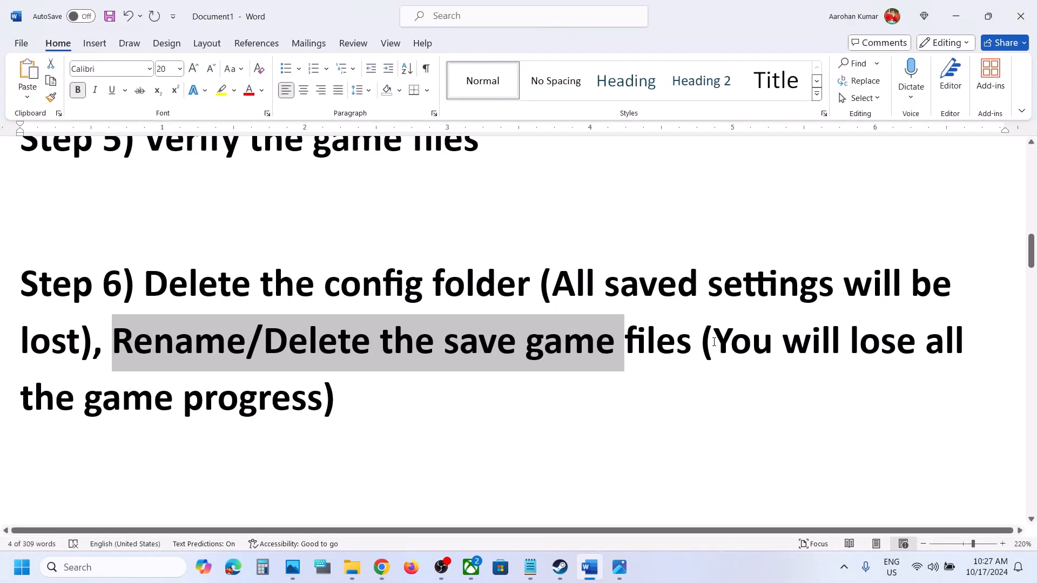
pyautogui.moveTo(713, 342); pyautogui.dragTo(309, 405)
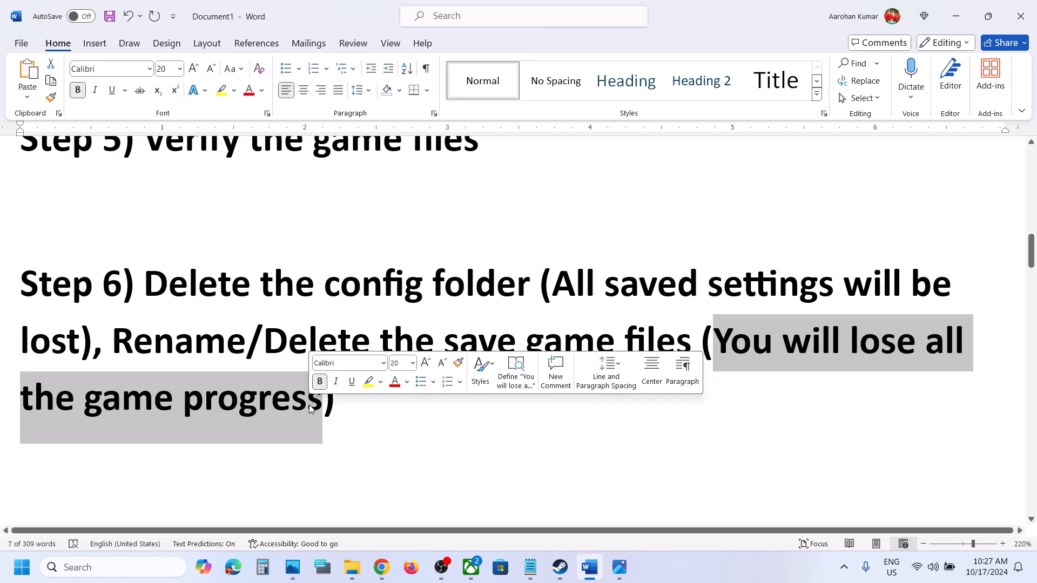
# - Switch to File Explorer, go up to the AppData Local folder, and copy the MW5Clans folder as a backup
pyautogui.click(351, 568)
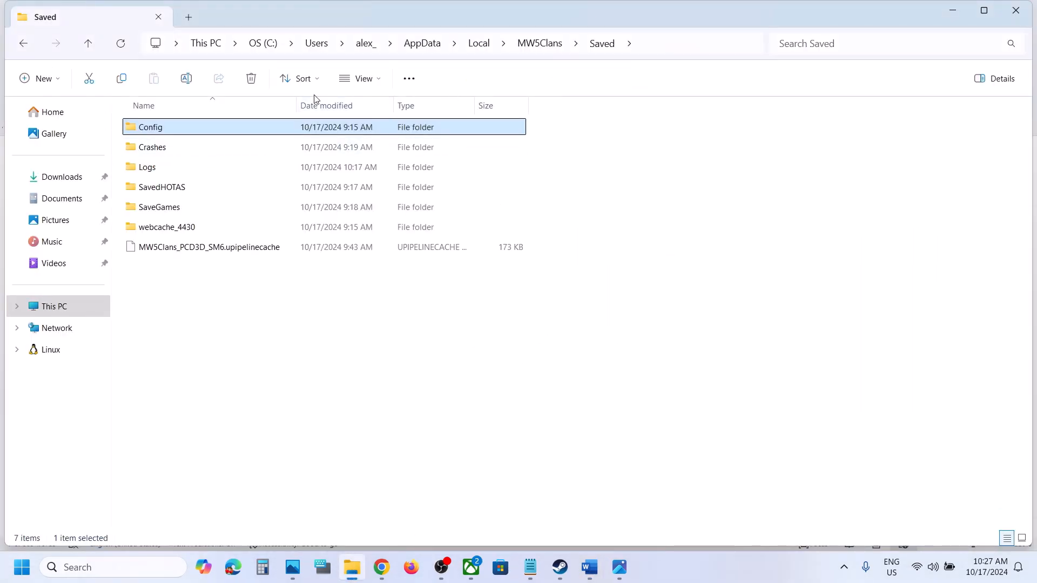
pyautogui.click(88, 43)
pyautogui.click(88, 43)
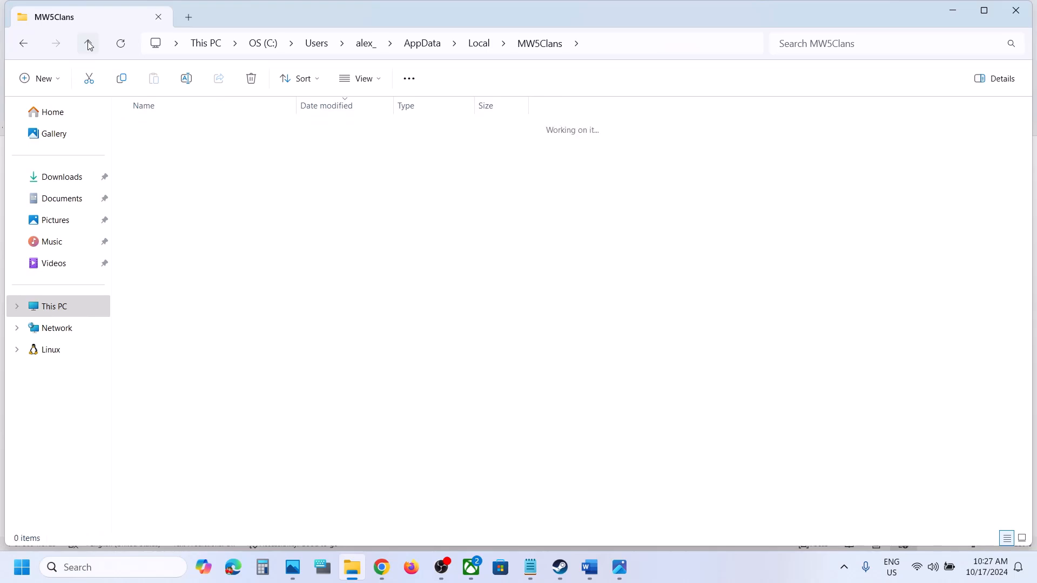
pyautogui.click(542, 44)
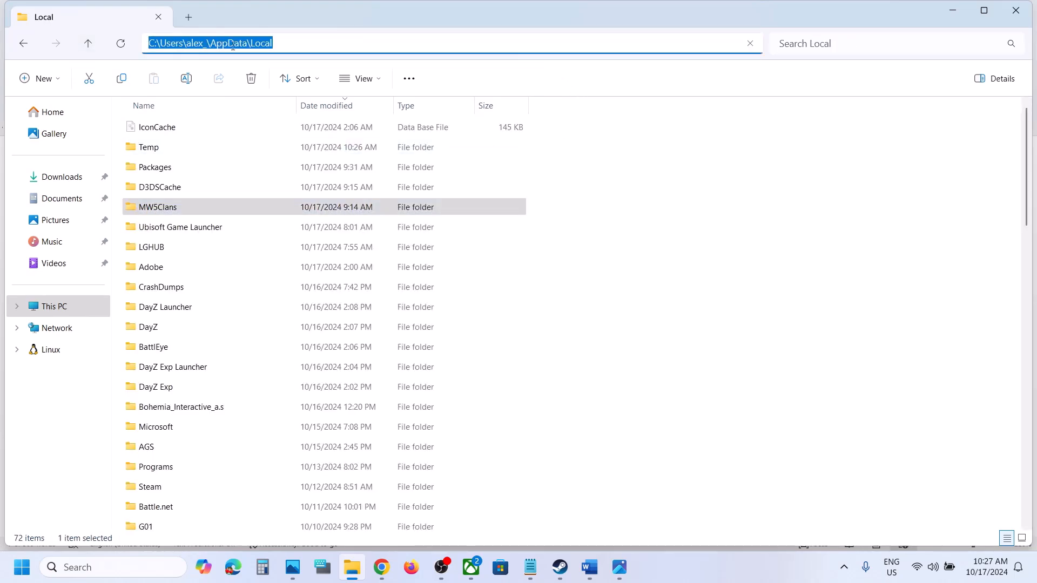
pyautogui.click(173, 209)
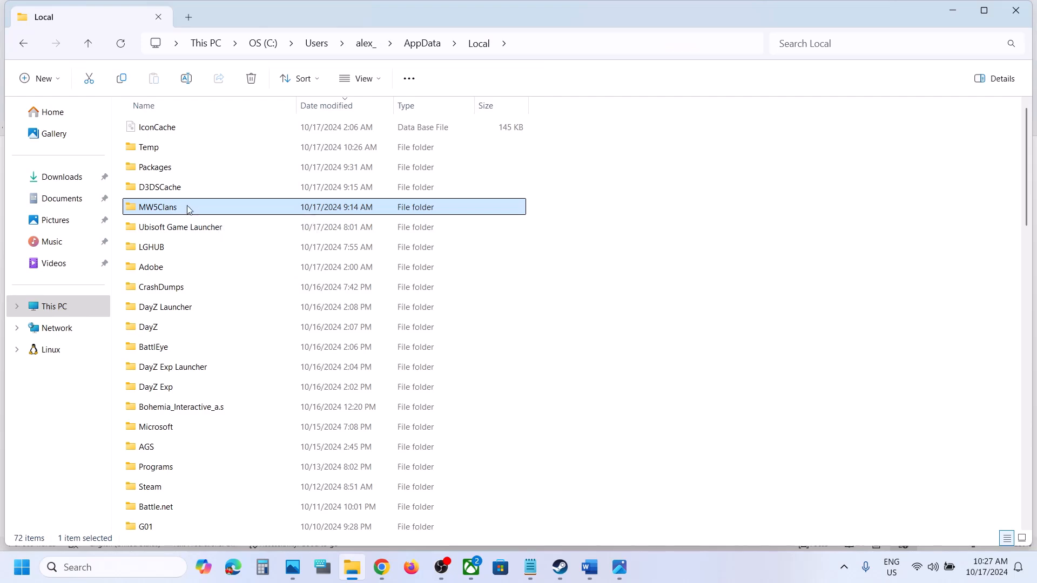
pyautogui.rightClick(187, 209)
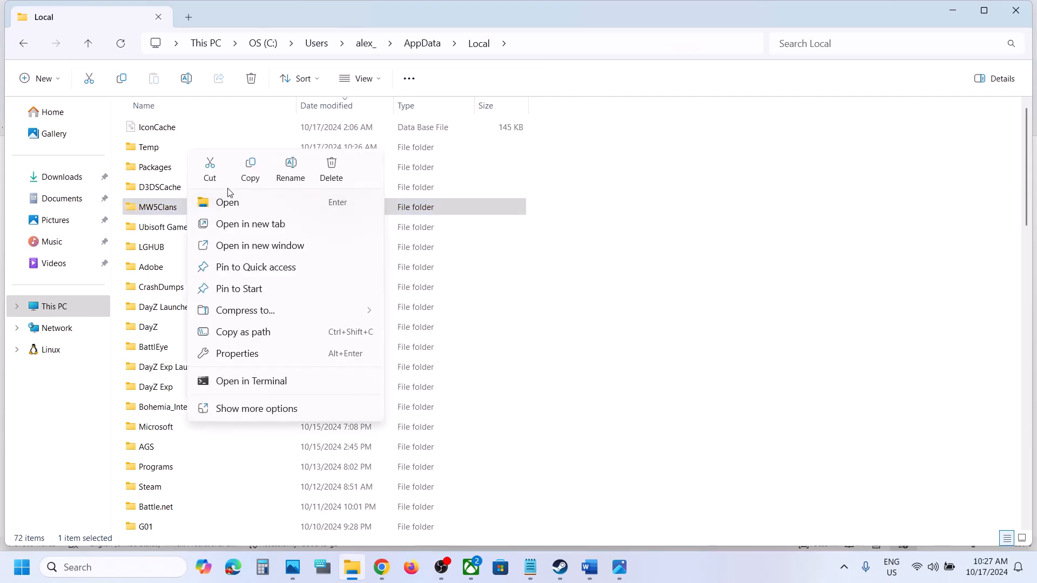
pyautogui.click(252, 166)
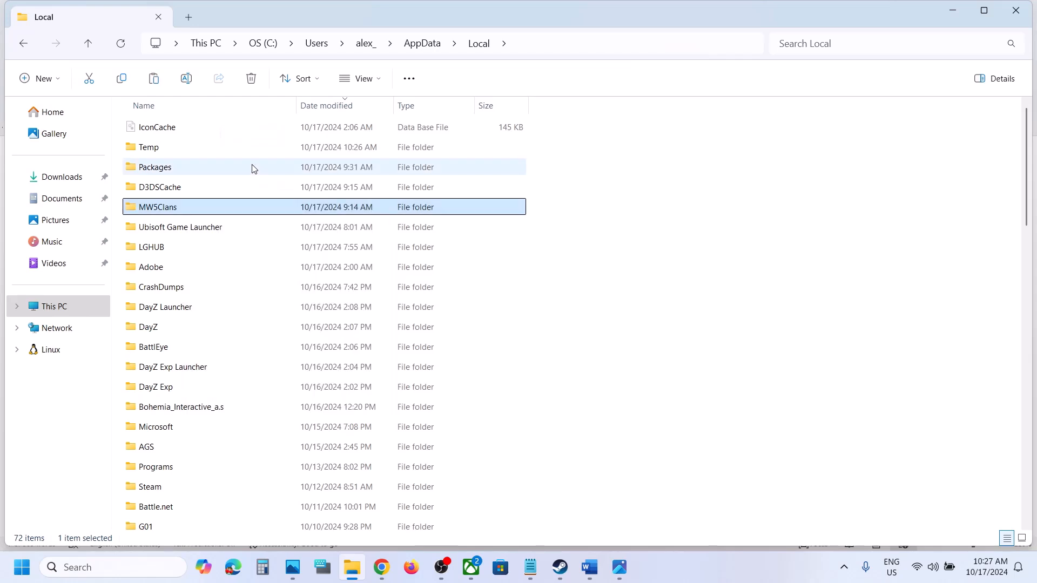
# - Rename the MW5Clans folder in Local to MW5Clans.old
pyautogui.rightClick(190, 211)
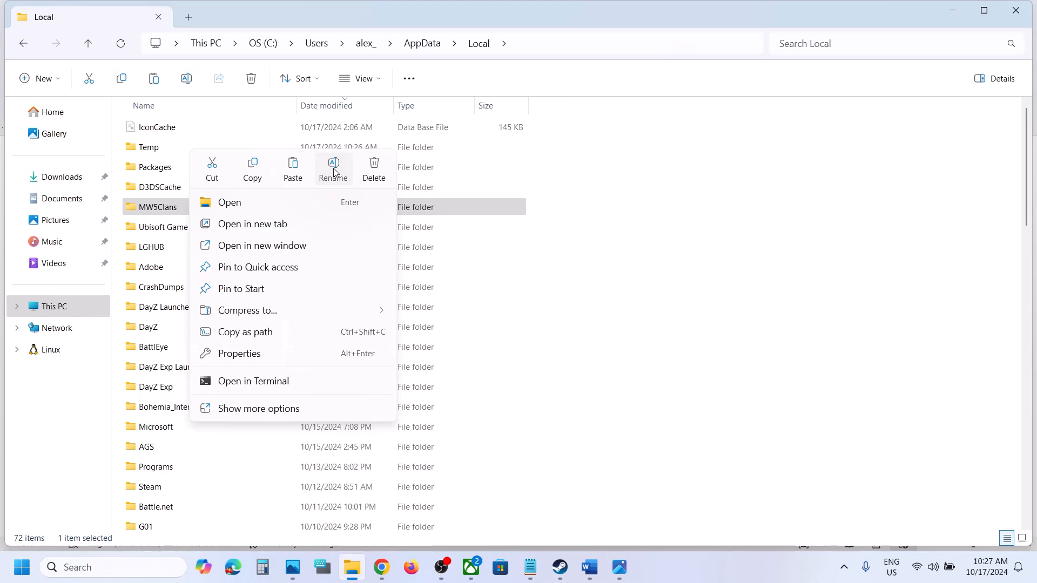
pyautogui.click(334, 172)
pyautogui.click(190, 210)
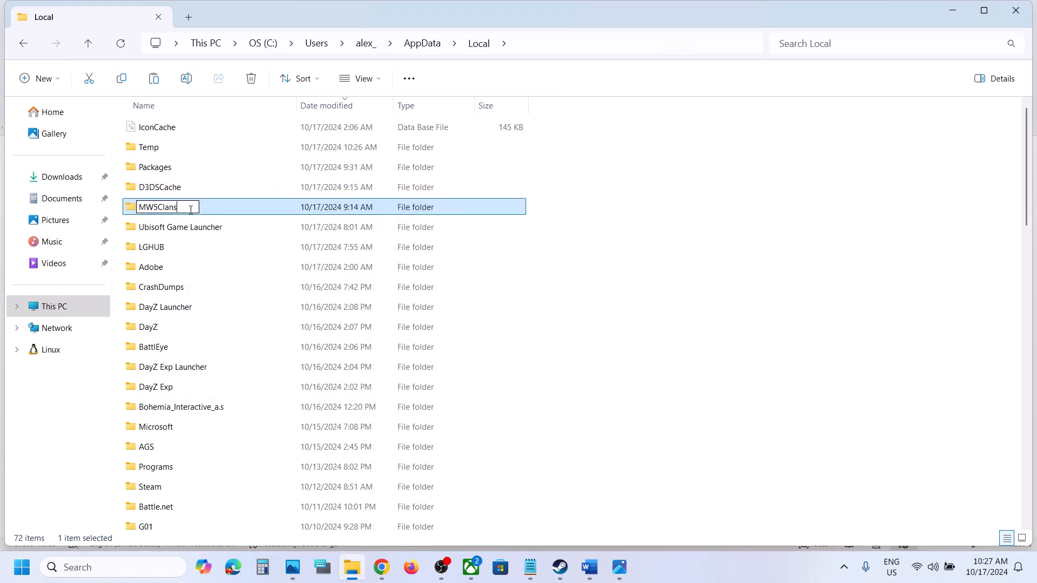
pyautogui.write('.old')
pyautogui.press('Return')
pyautogui.click(551, 245)
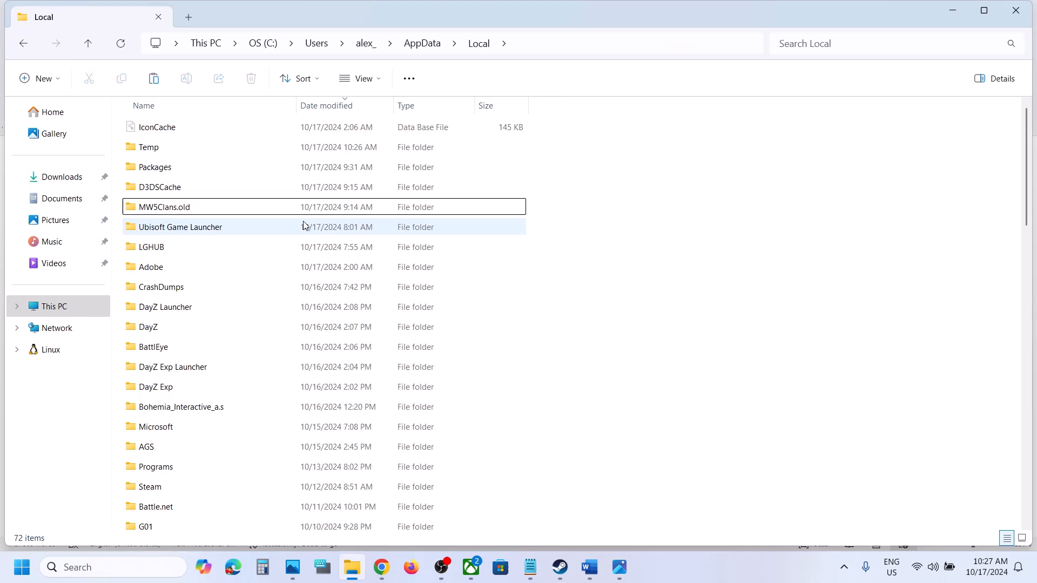
# - Bring up the delete option for the MW5Clans.old folder without deleting it, and check the game's validation progress in Steam
pyautogui.rightClick(190, 213)
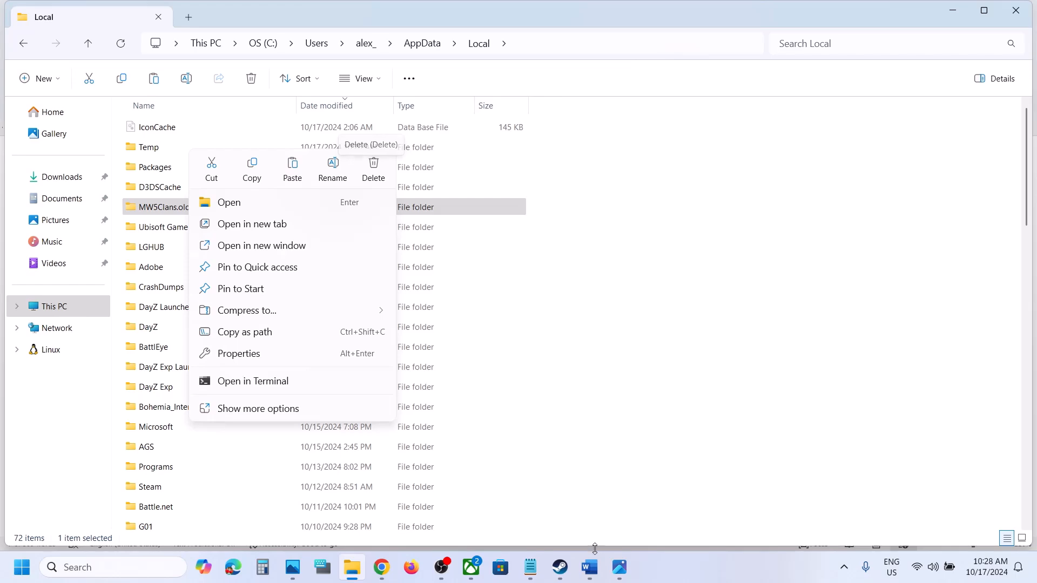
pyautogui.moveTo(559, 567)
pyautogui.click(509, 491)
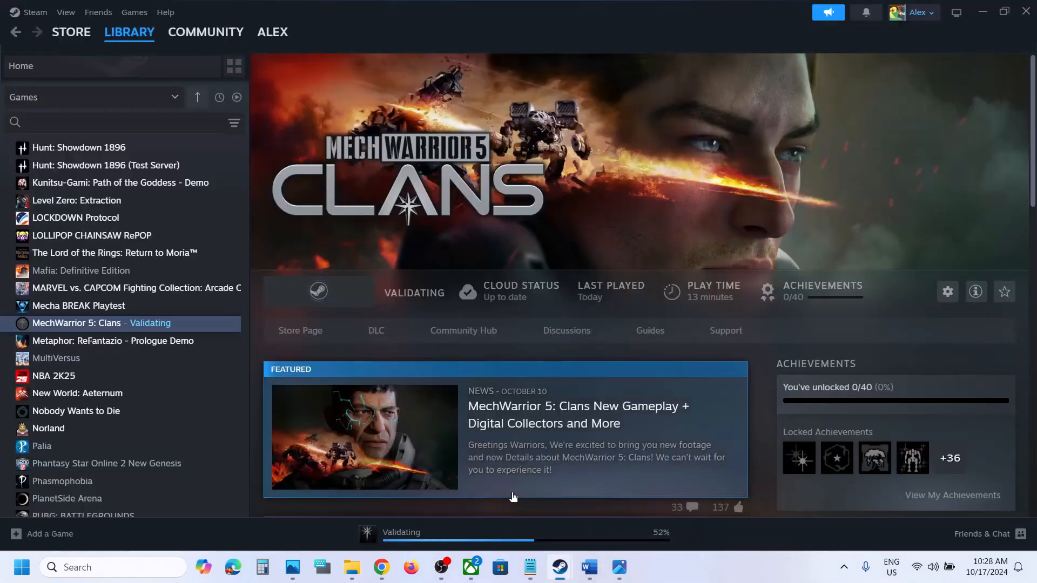
# - Return to the Word notes and highlight Step 7 on clean graphics driver installation, including the NVIDIA and AMD links
pyautogui.click(590, 573)
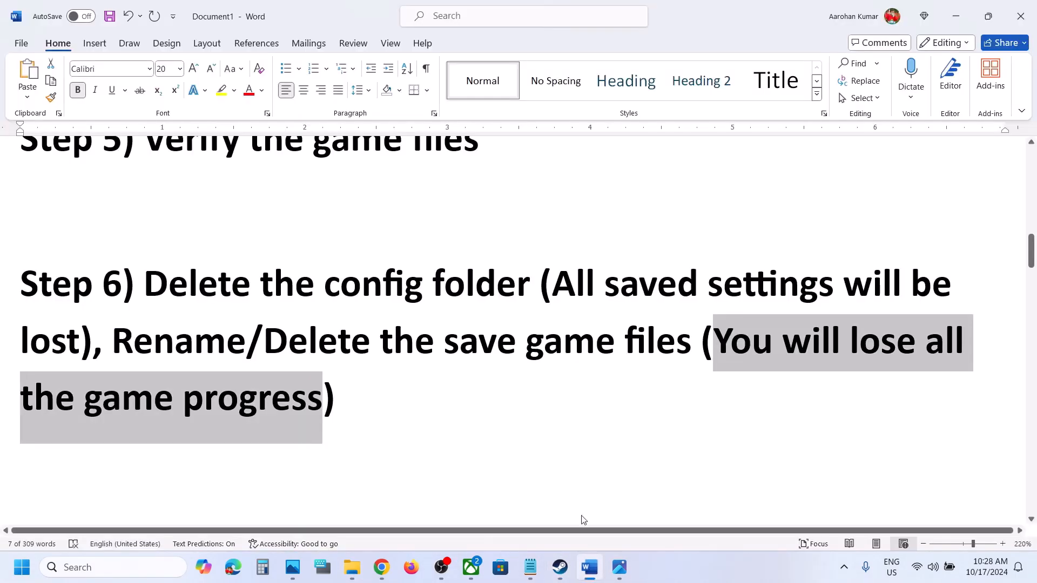
pyautogui.scroll(-5, 455, 416)
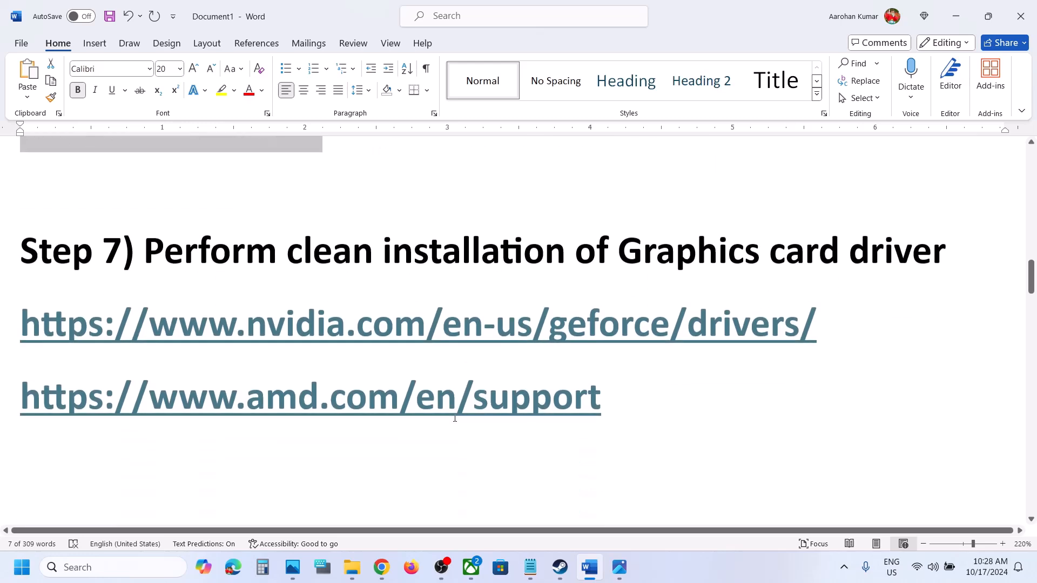
pyautogui.moveTo(171, 254); pyautogui.dragTo(945, 253)
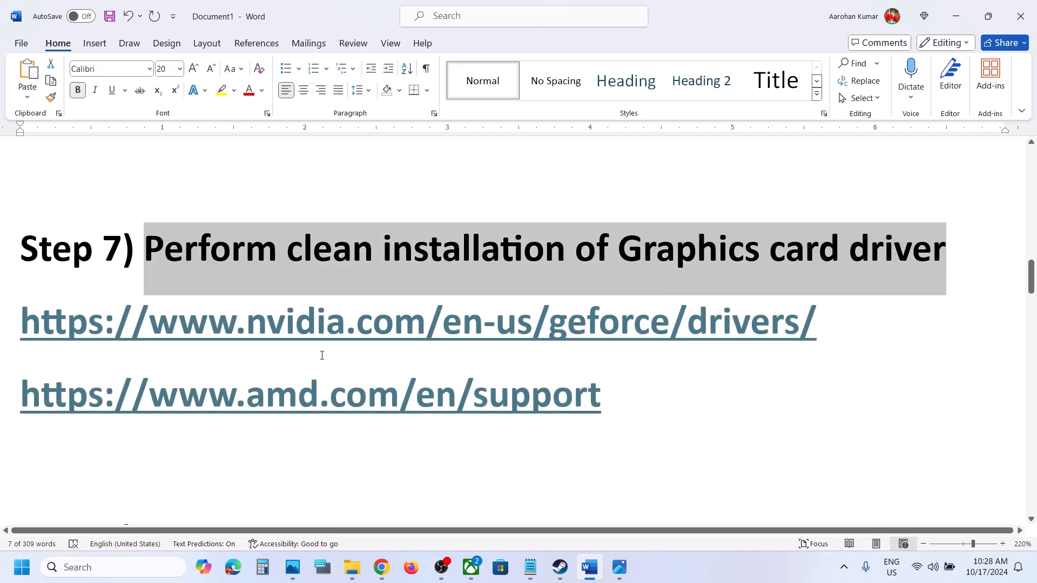
pyautogui.moveTo(182, 324); pyautogui.dragTo(745, 323)
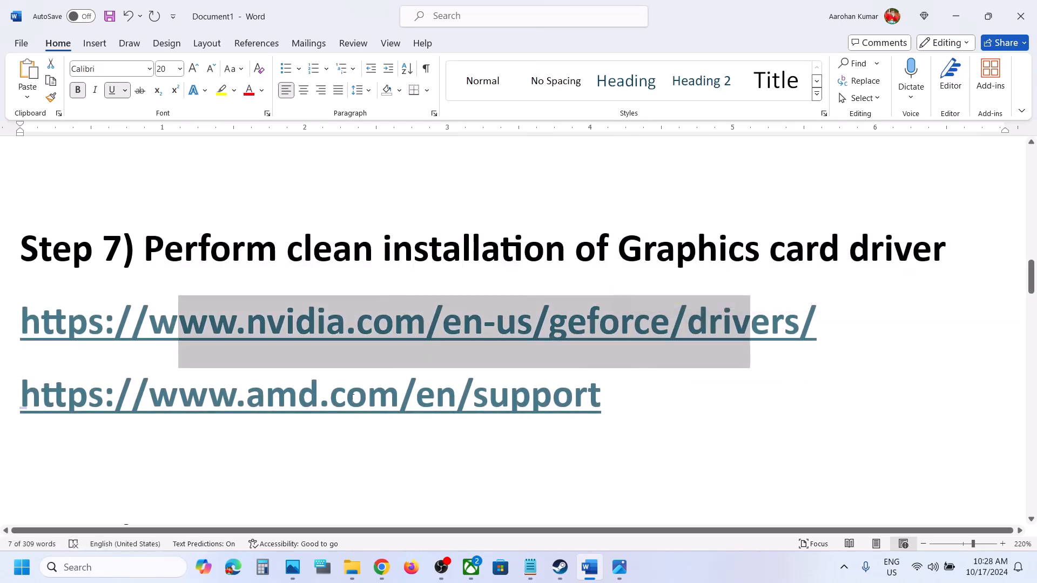
pyautogui.moveTo(271, 408); pyautogui.dragTo(594, 404)
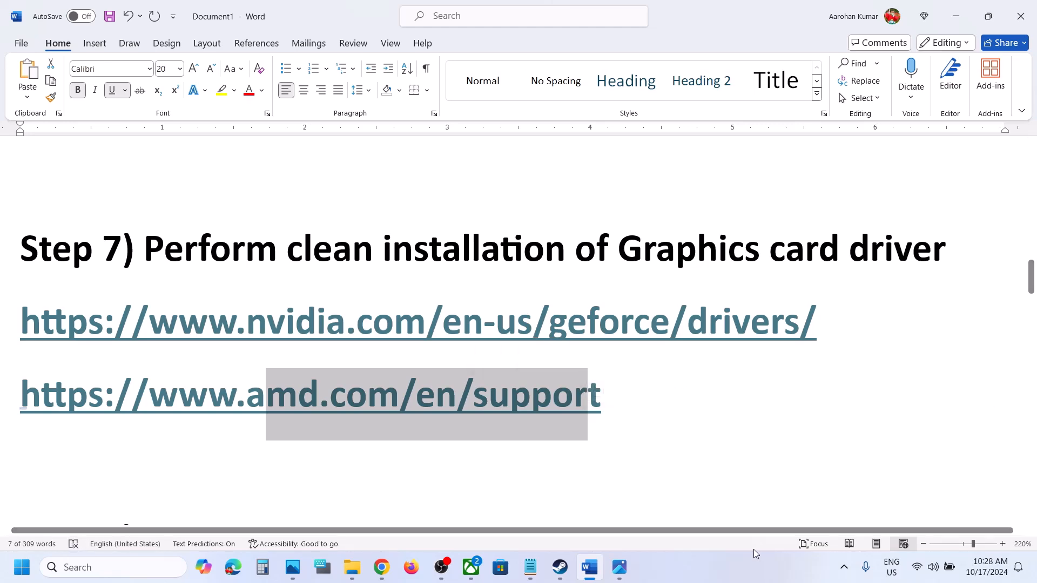
# - On NVIDIA's drivers page in Chrome, search manually for GeForce, GeForce RTX 30 Series (Notebooks), GeForce RTX 3050 Laptop GPU, Windows 11, English (US)
pyautogui.click(729, 575)
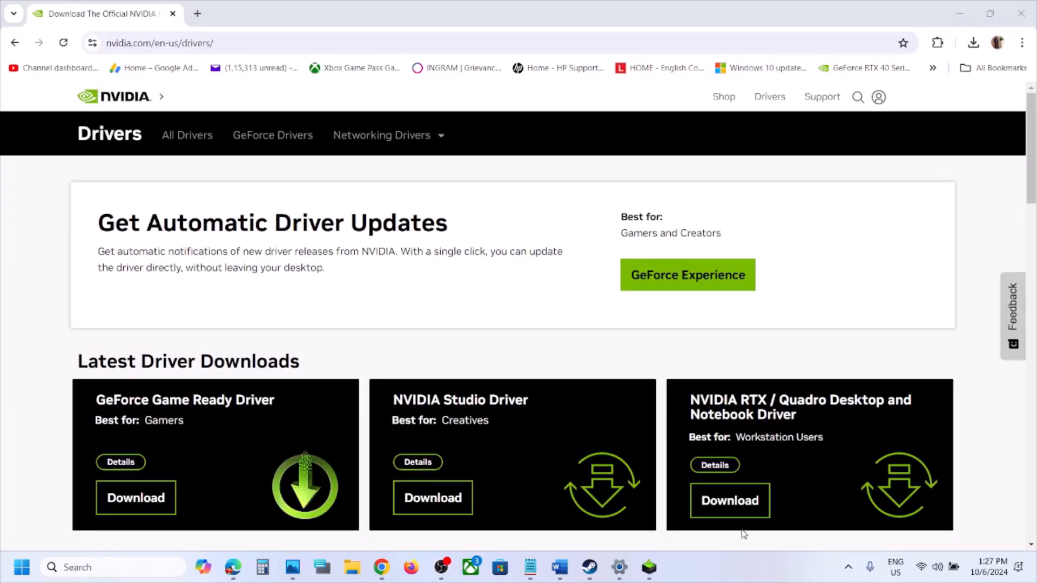
pyautogui.scroll(-8, 306, 297)
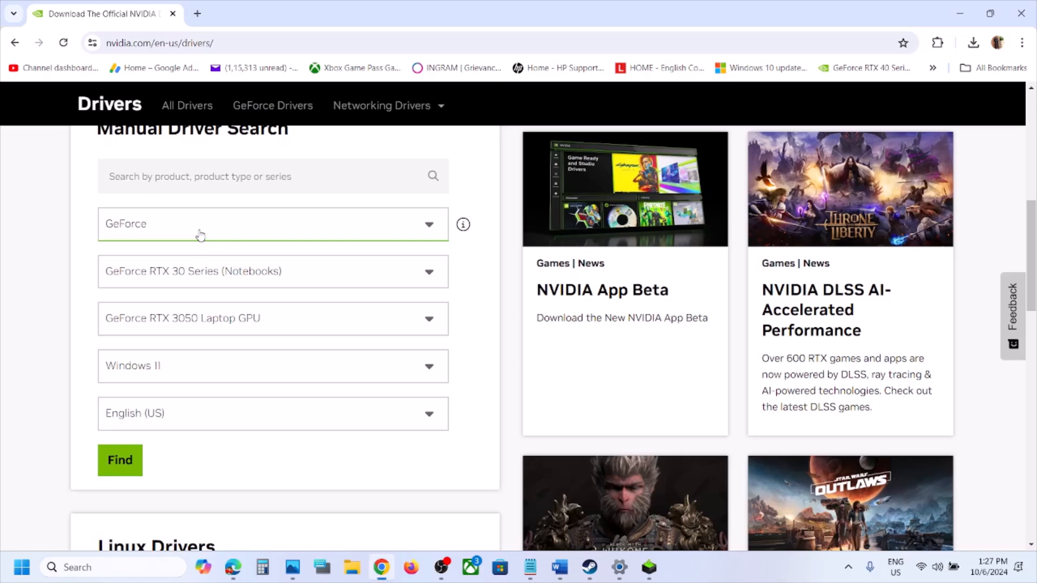
pyautogui.click(198, 233)
pyautogui.click(146, 265)
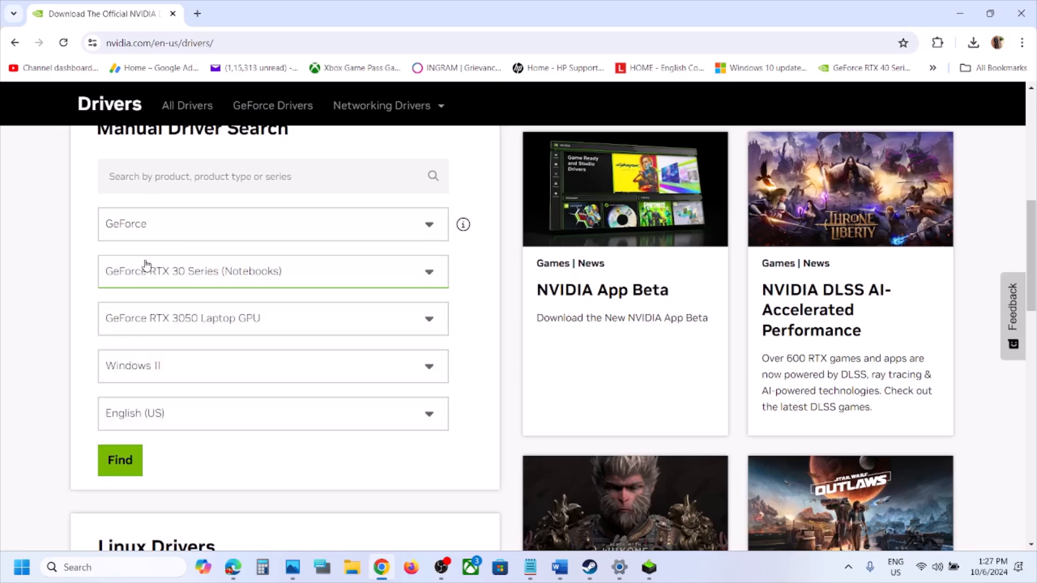
pyautogui.click(230, 286)
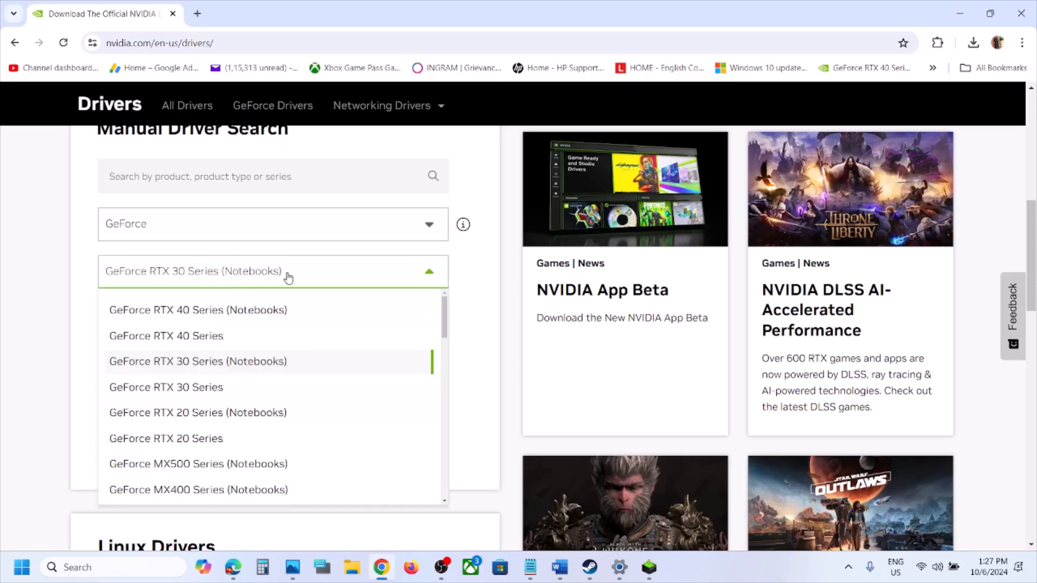
pyautogui.click(50, 317)
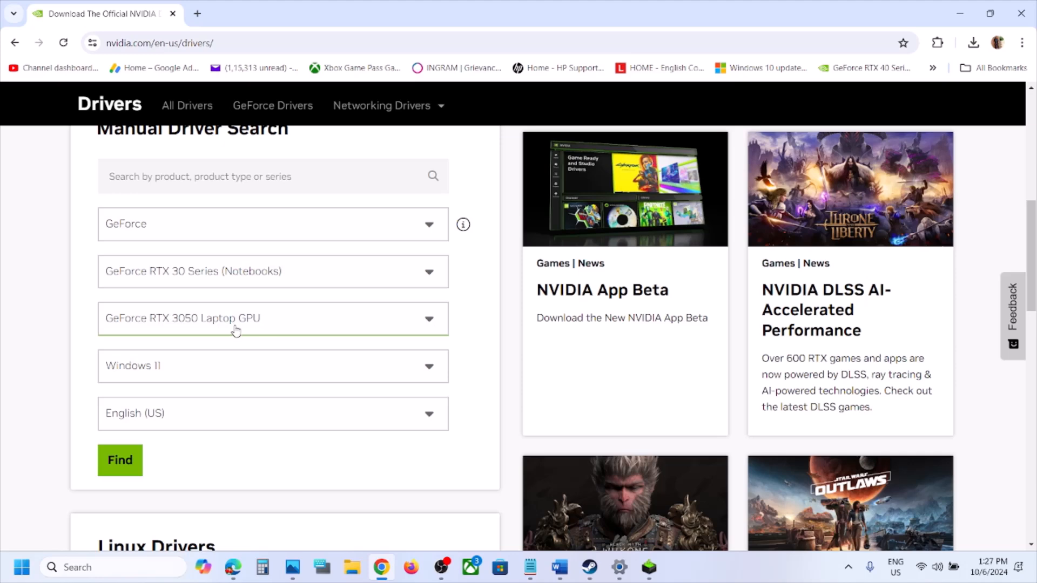
pyautogui.click(203, 355)
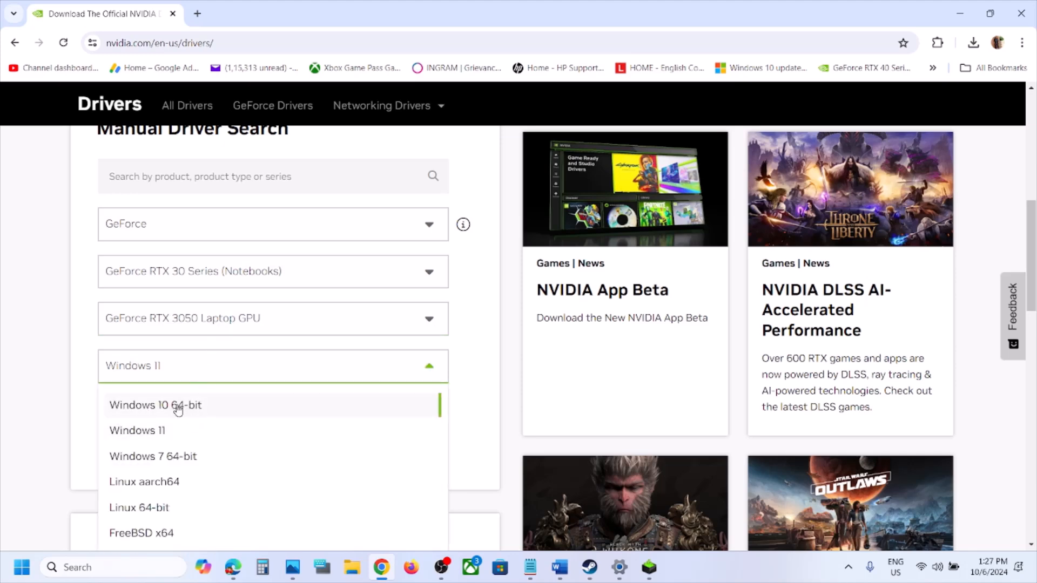
pyautogui.click(68, 381)
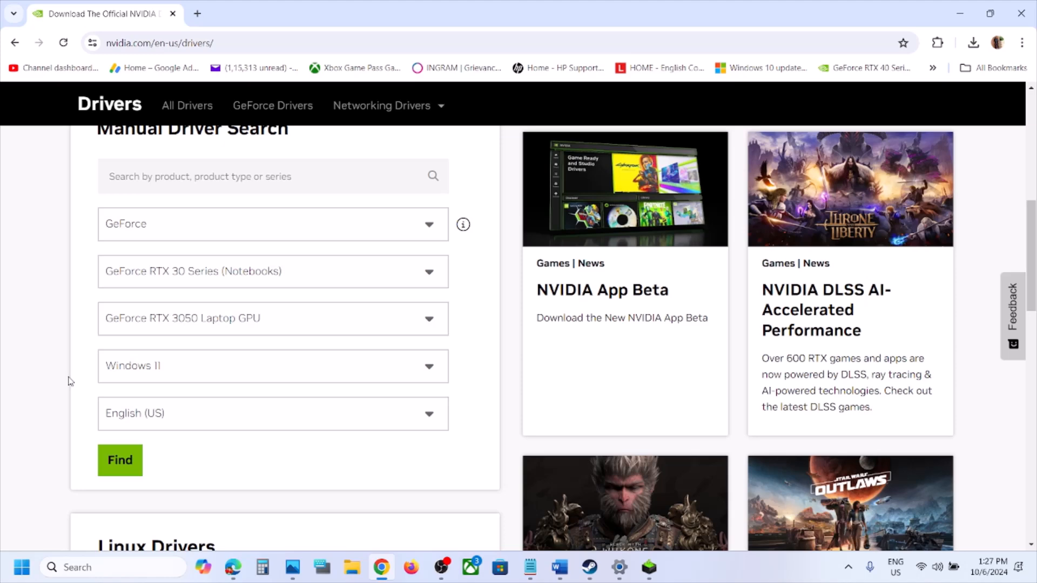
pyautogui.click(127, 461)
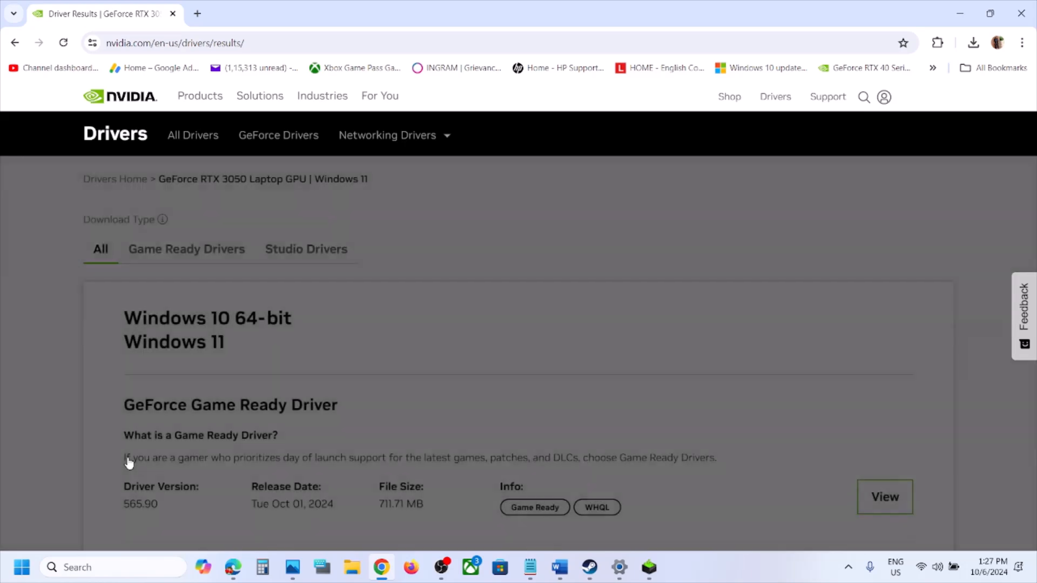
# - Open the GeForce Game Ready Driver 565.90 details from the search results and download the driver
pyautogui.scroll(-2, 455, 393)
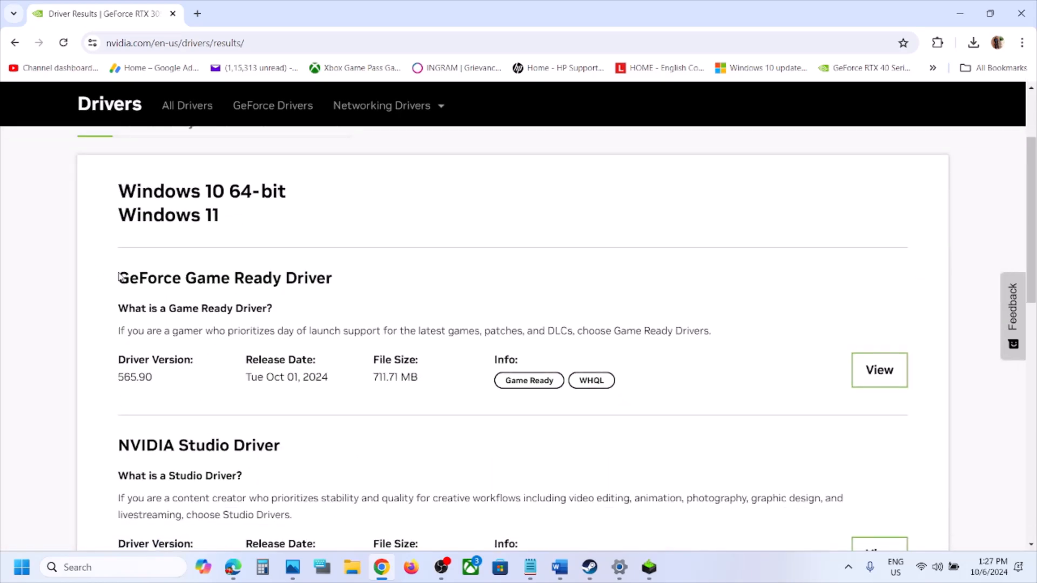
pyautogui.moveTo(118, 276); pyautogui.dragTo(336, 266)
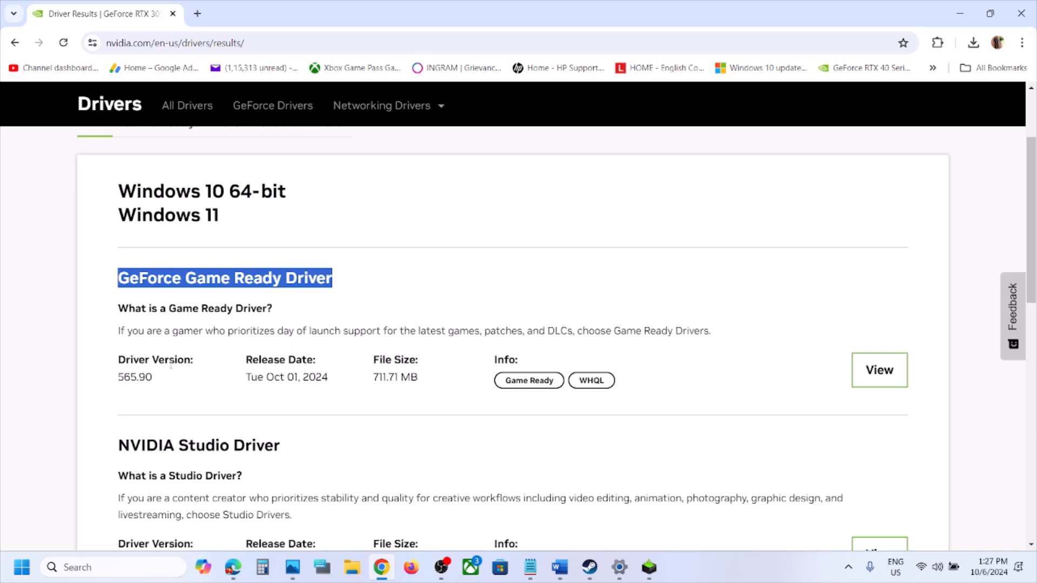
pyautogui.moveTo(118, 378); pyautogui.dragTo(153, 381)
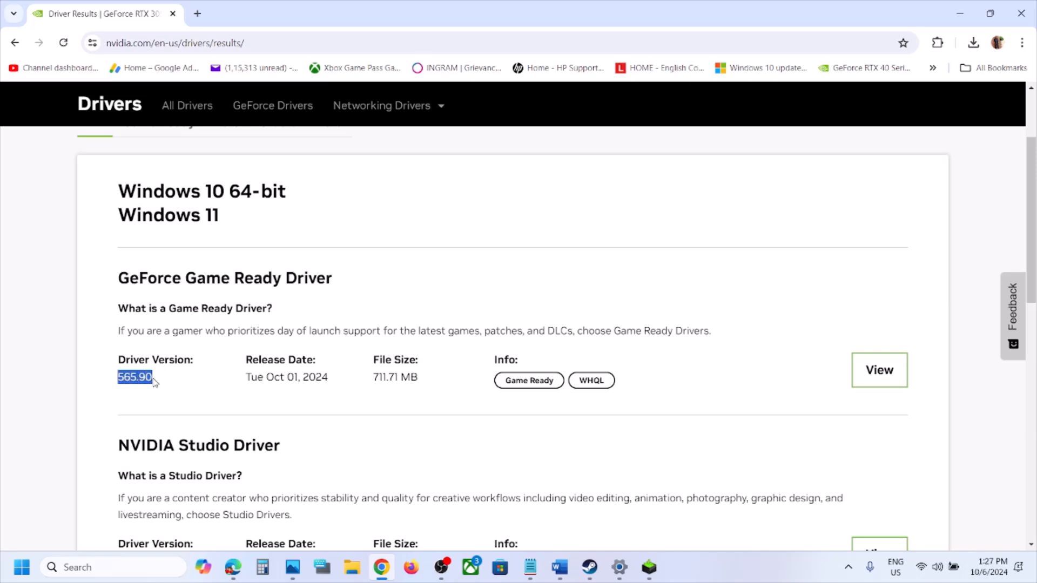
pyautogui.click(871, 372)
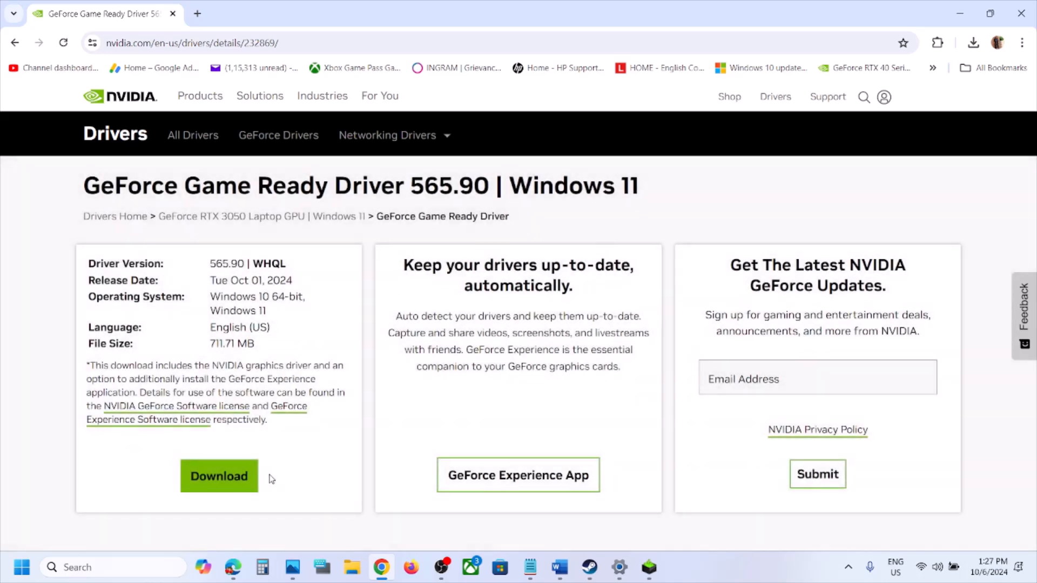
pyautogui.click(233, 476)
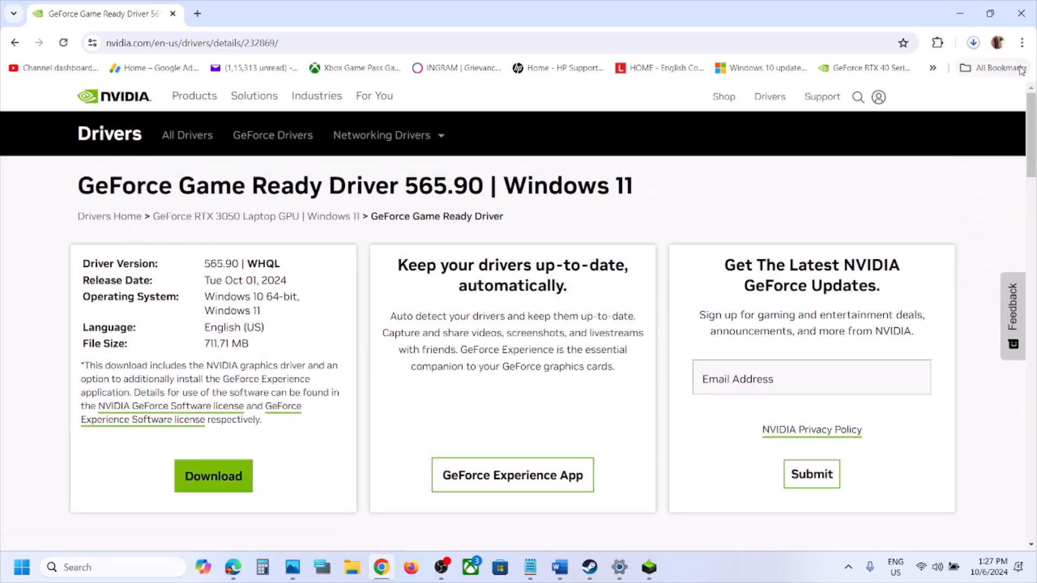
# - Check the driver's download progress and bring up the NVIDIA Graphics Driver 565.90 installer
pyautogui.click(973, 43)
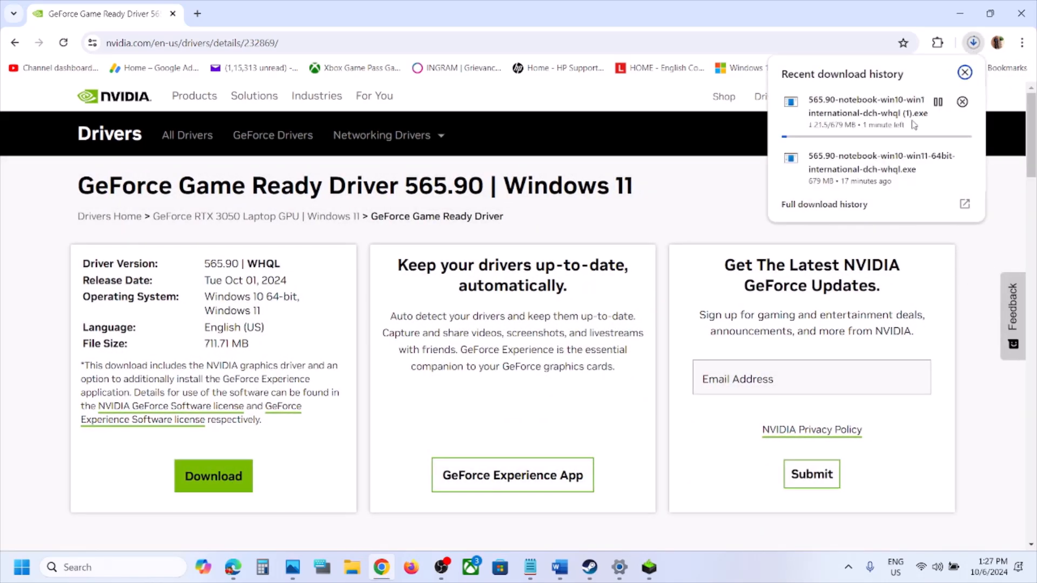
pyautogui.click(701, 228)
pyautogui.click(649, 568)
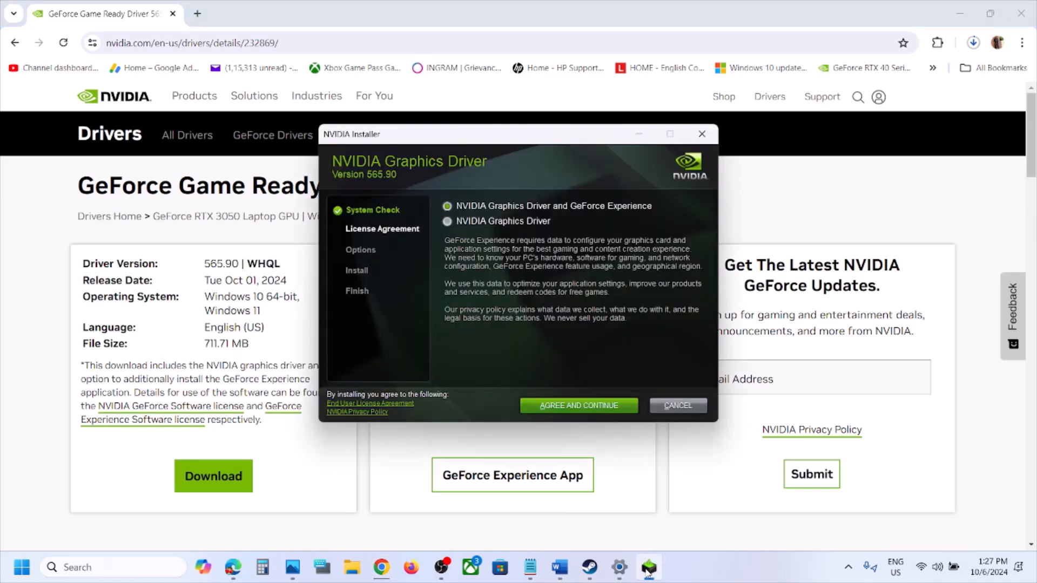
# - Install the NVIDIA driver with GeForce Experience as a Custom (Advanced) clean installation, and bring up the Windows restart option
pyautogui.click(563, 413)
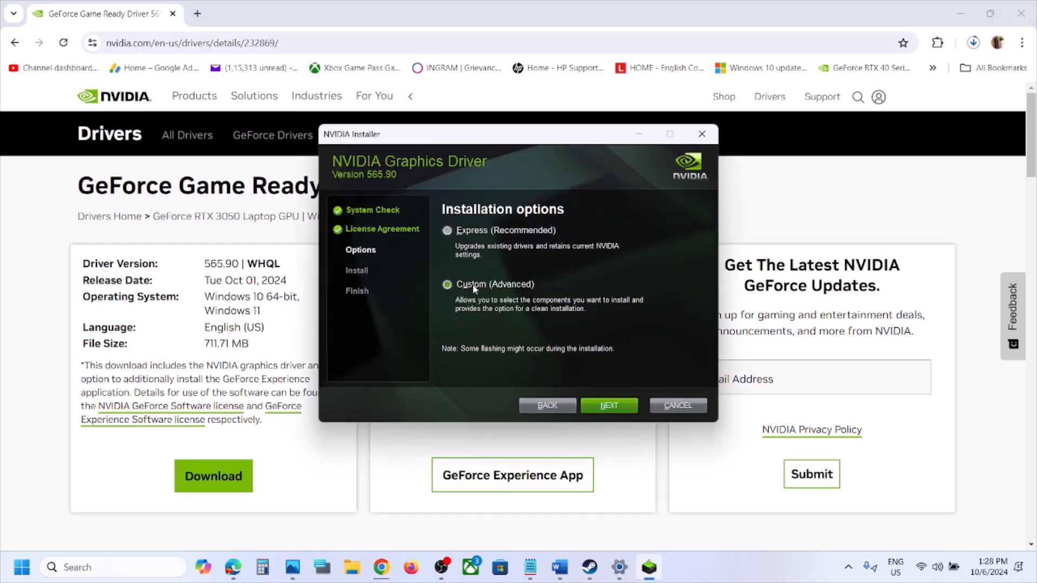
pyautogui.click(604, 407)
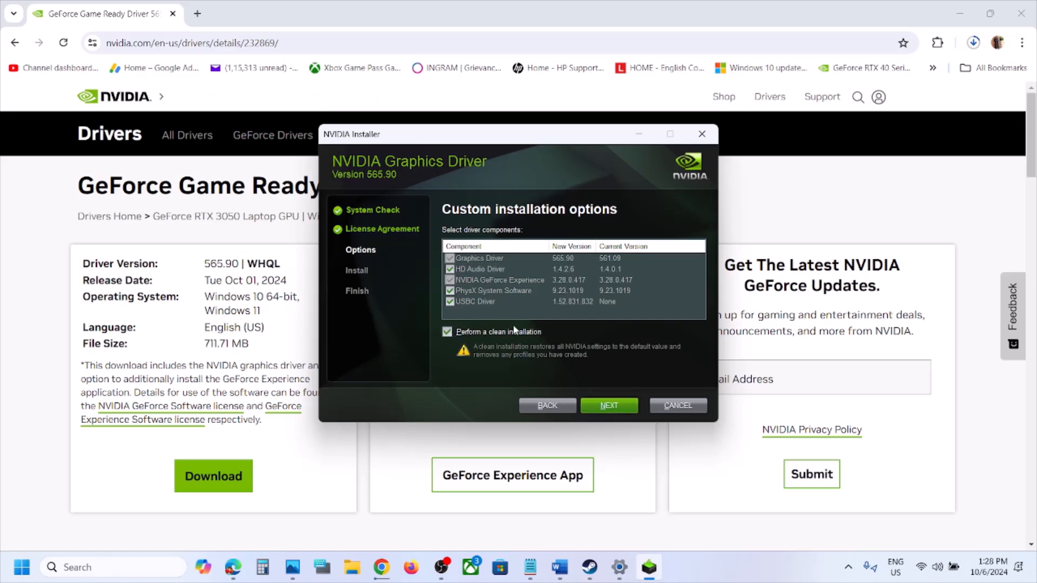
pyautogui.click(620, 408)
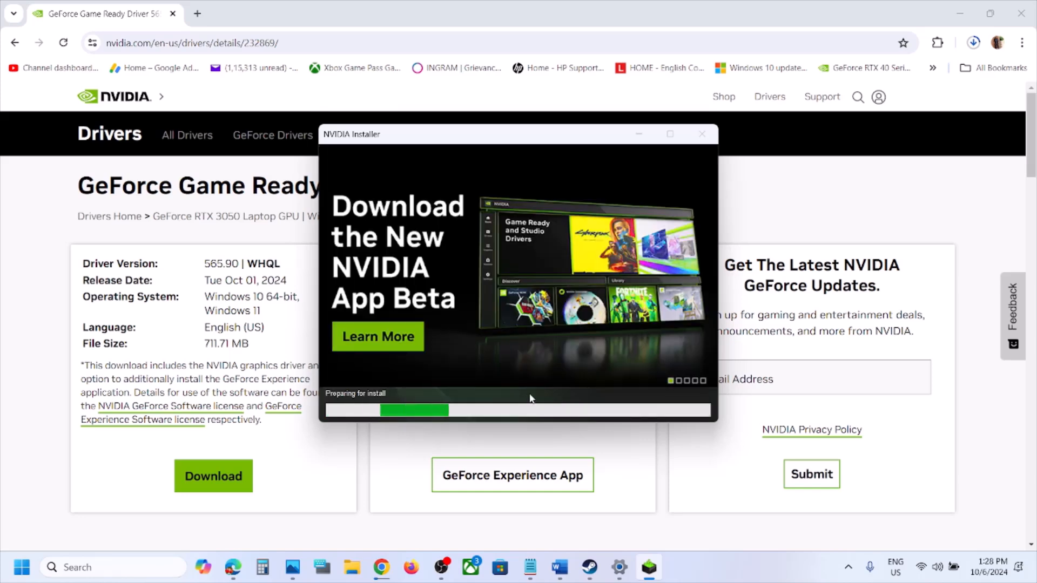
pyautogui.press('super')
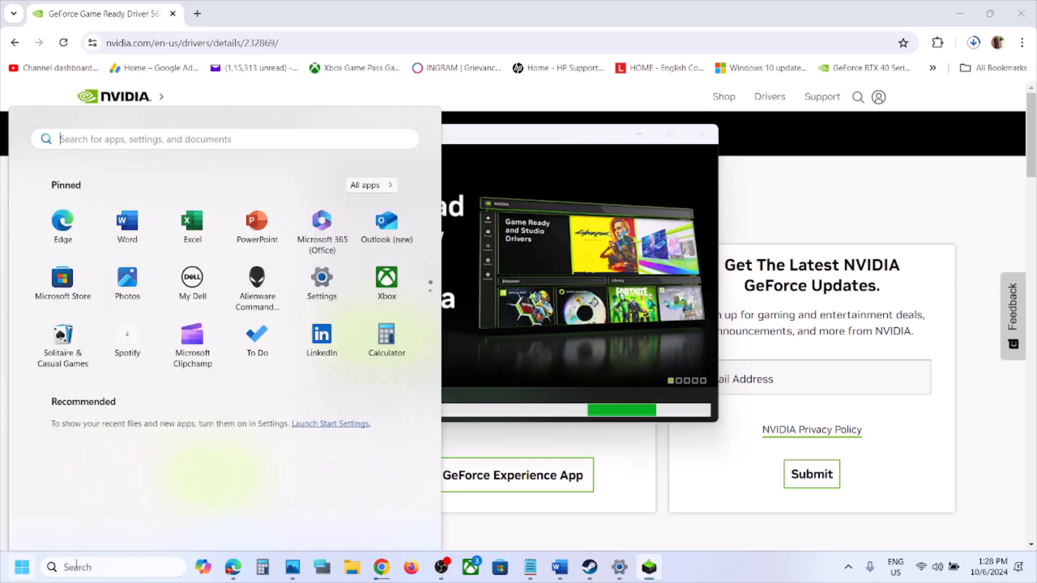
pyautogui.click(392, 521)
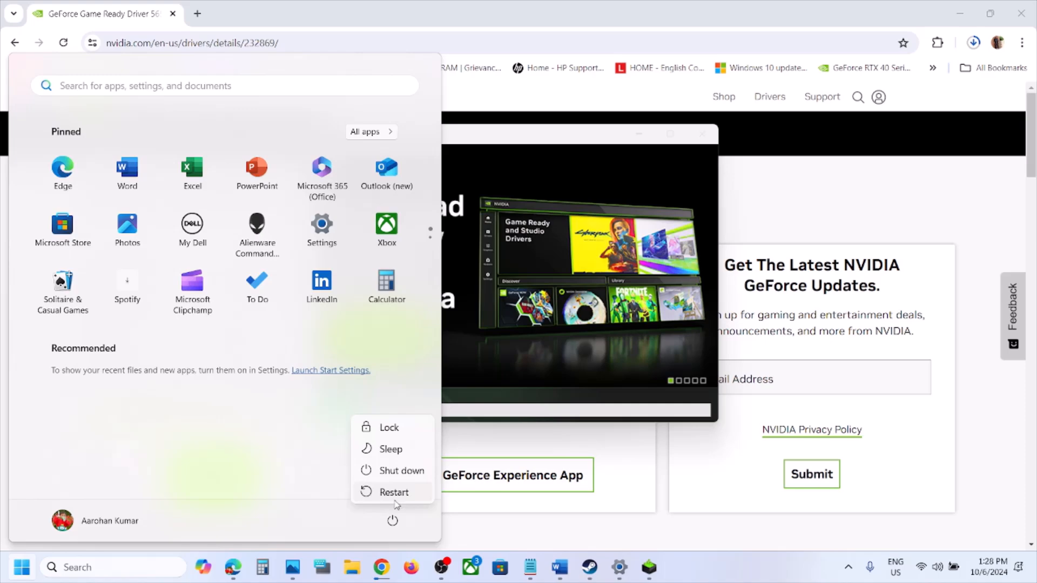
# - In the Word notes, highlight the AMD support link and review Step 8 on running the game on the dedicated graphics card
pyautogui.click(624, 338)
pyautogui.click(624, 339)
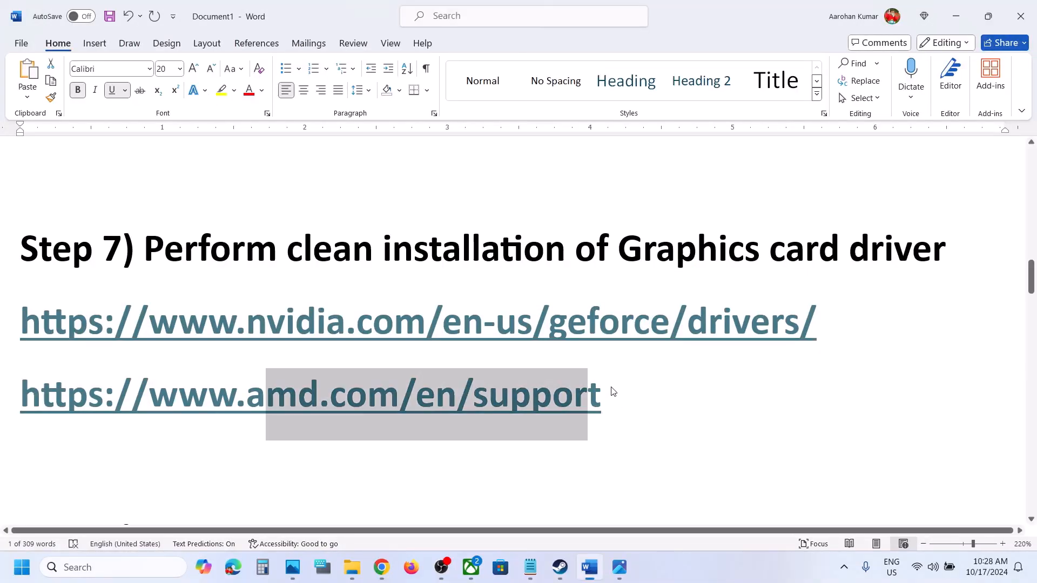
pyautogui.click(622, 391)
pyautogui.tripleClick(206, 391)
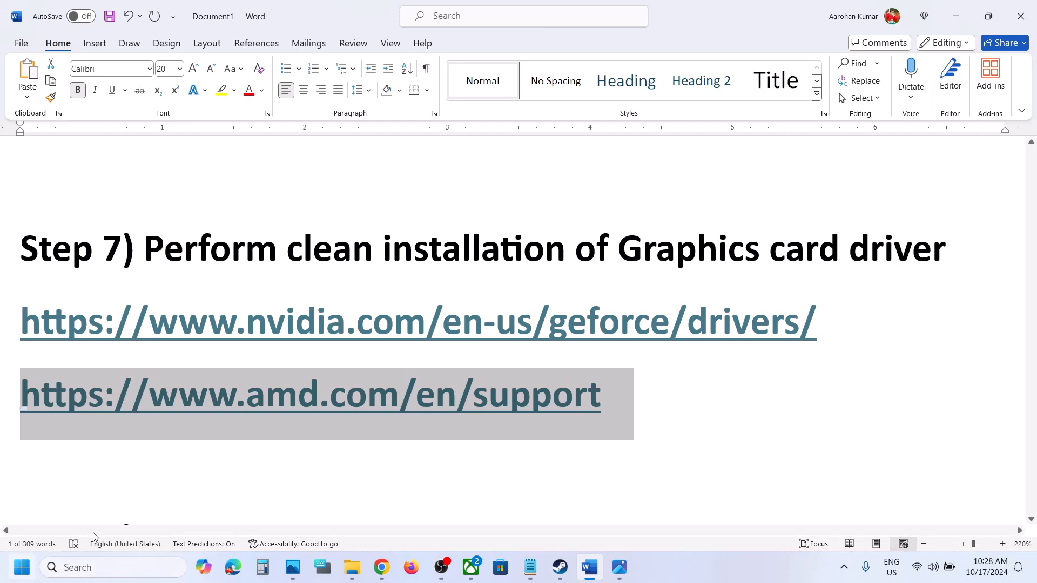
pyautogui.scroll(-3, 500, 433)
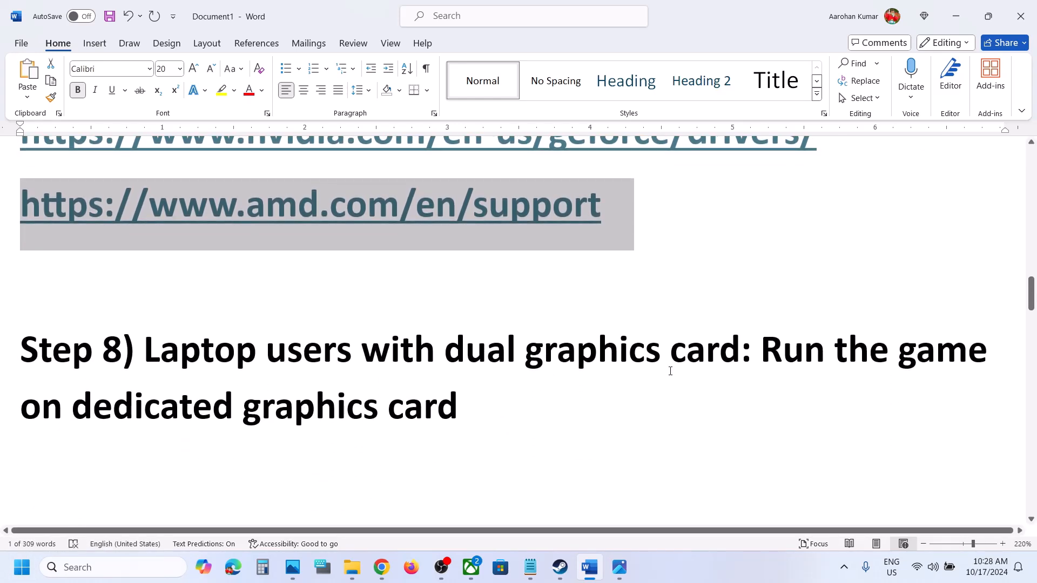
pyautogui.doubleClick(331, 401)
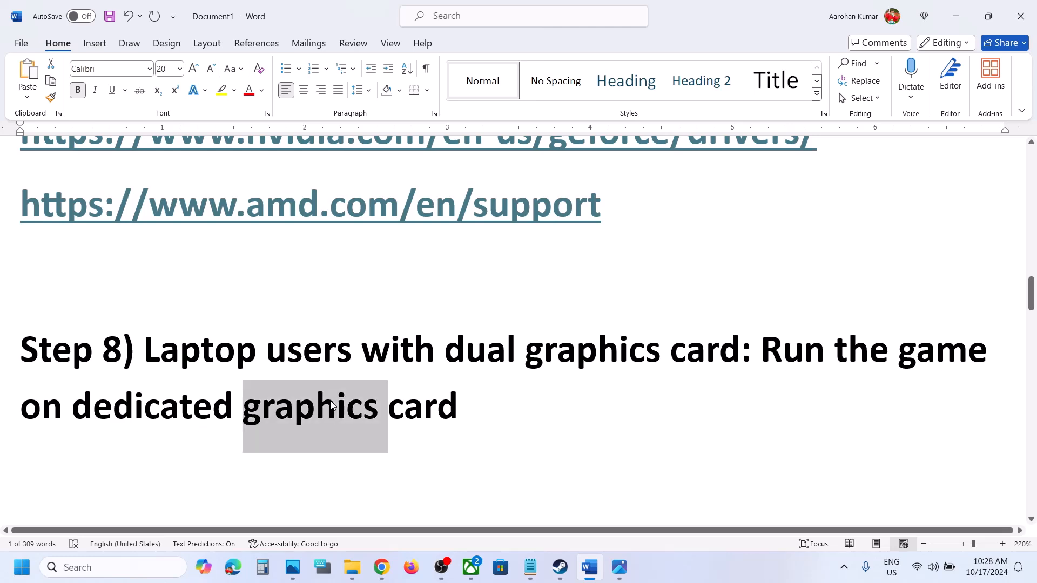
# - Open Windows Graphics settings and add the MechWarrior application from Steam's common\MechWarrior 5 Clans folder as a desktop app
pyautogui.click(123, 569)
pyautogui.write('graphics settings')
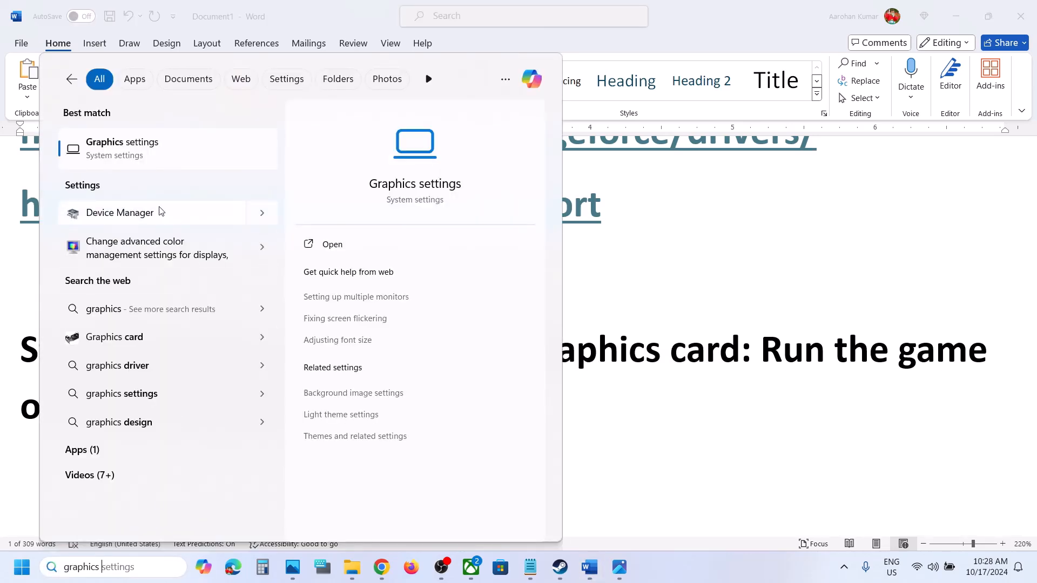
pyautogui.click(133, 160)
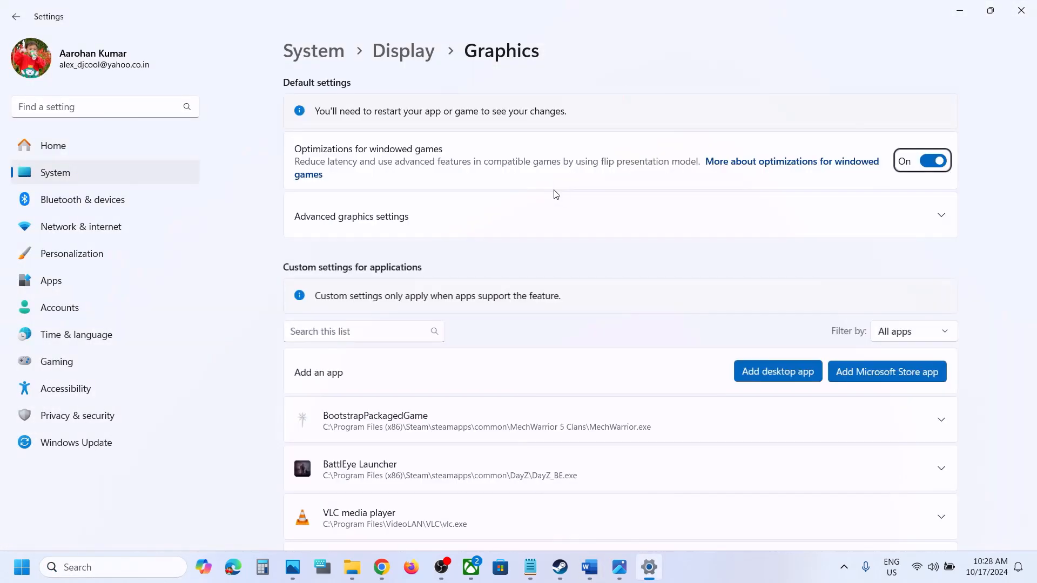
pyautogui.click(767, 380)
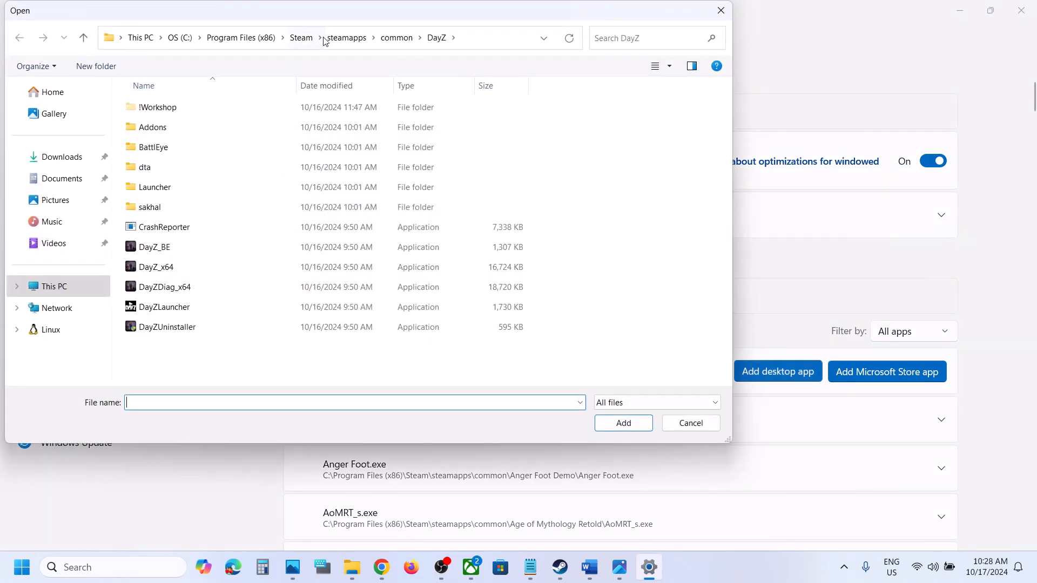
pyautogui.click(396, 37)
pyautogui.doubleClick(169, 147)
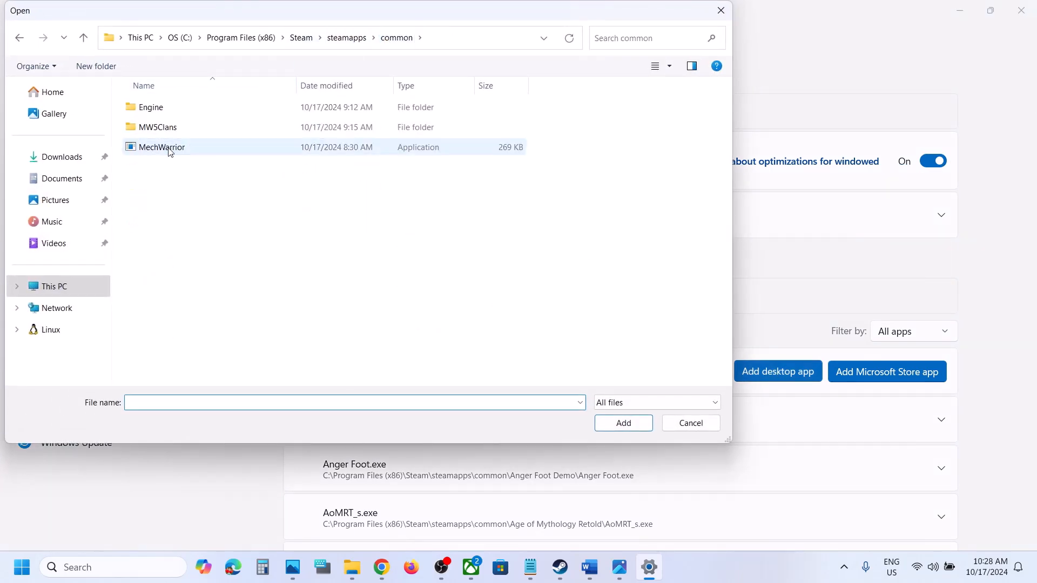
pyautogui.click(160, 154)
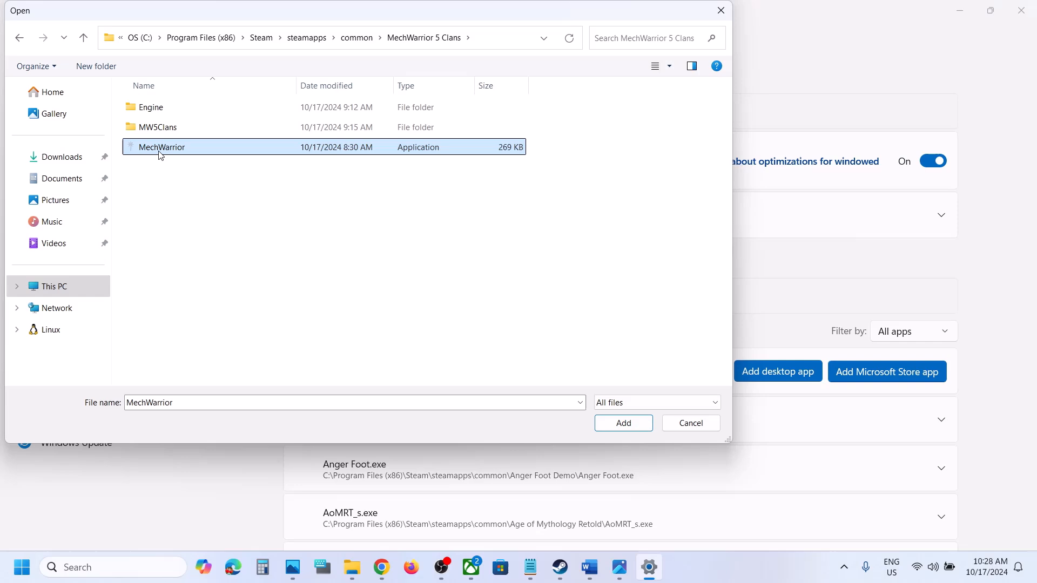
pyautogui.click(629, 425)
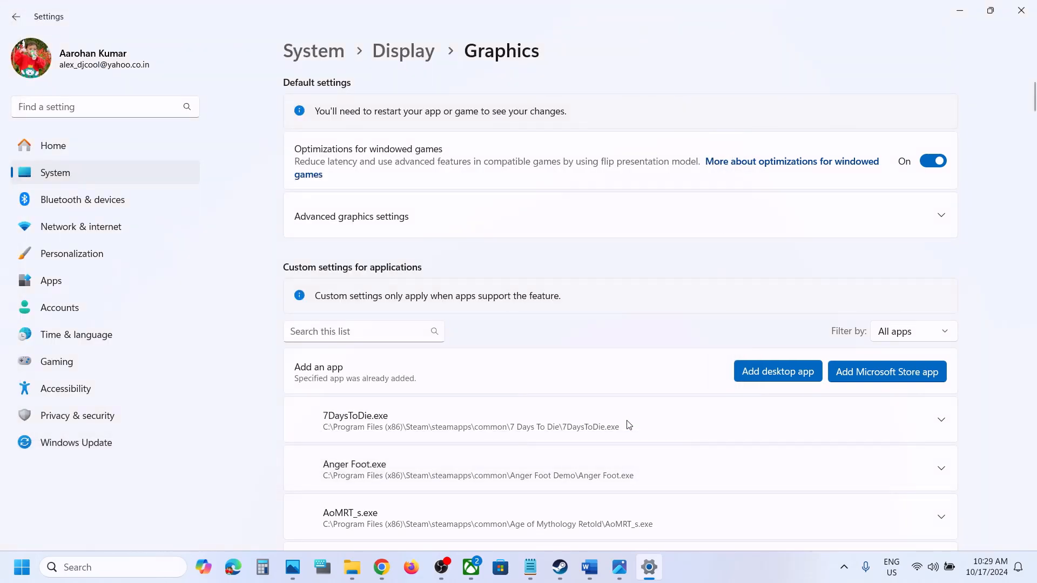
# - Set the GPU preference of the MechWarrior.exe entry to High Performance (NVIDIA GeForce RTX 3050 Laptop GPU)
pyautogui.scroll(-5, 519, 424)
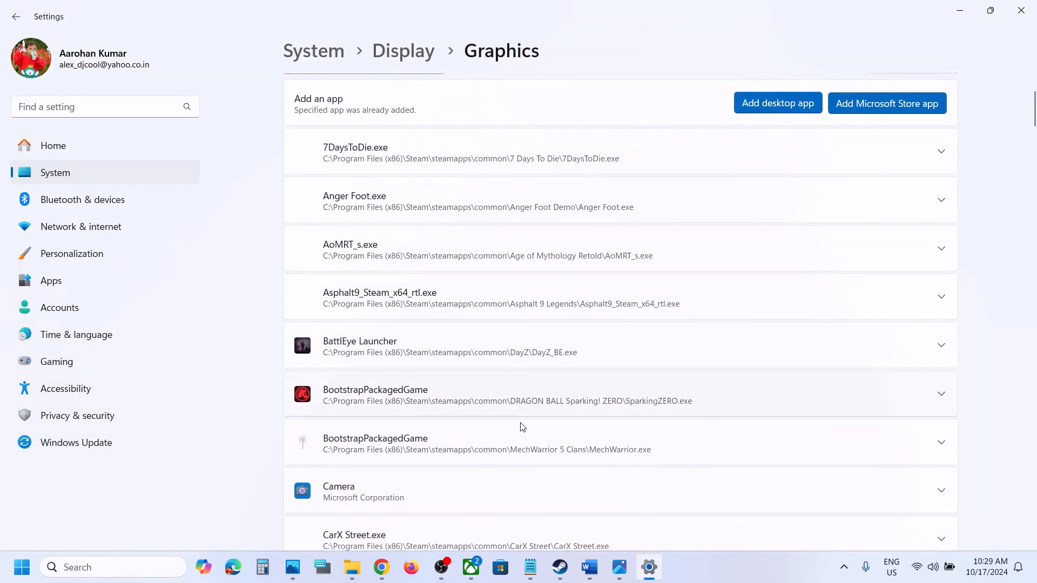
pyautogui.scroll(-1, 520, 424)
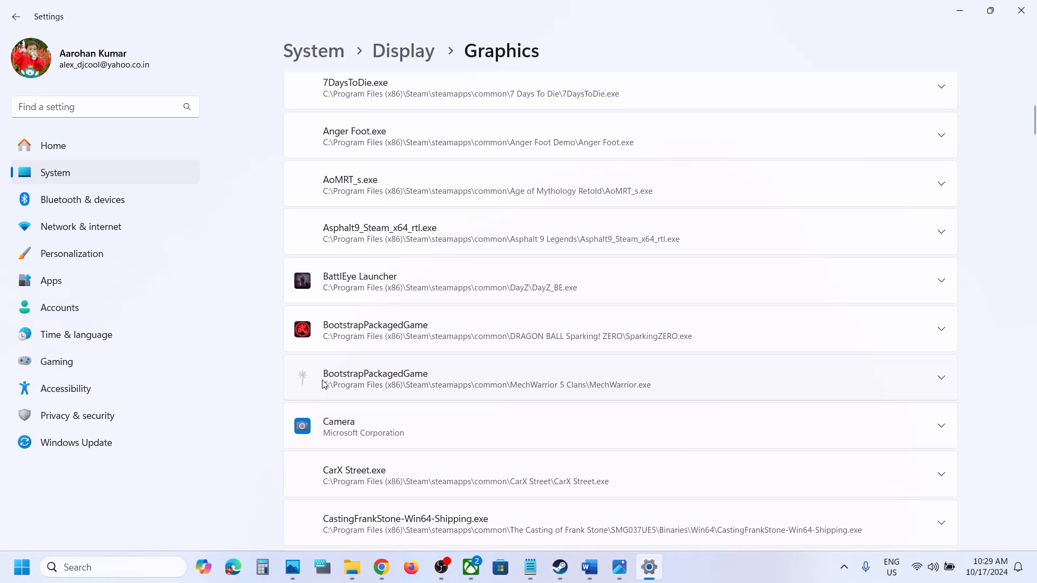
pyautogui.click(940, 379)
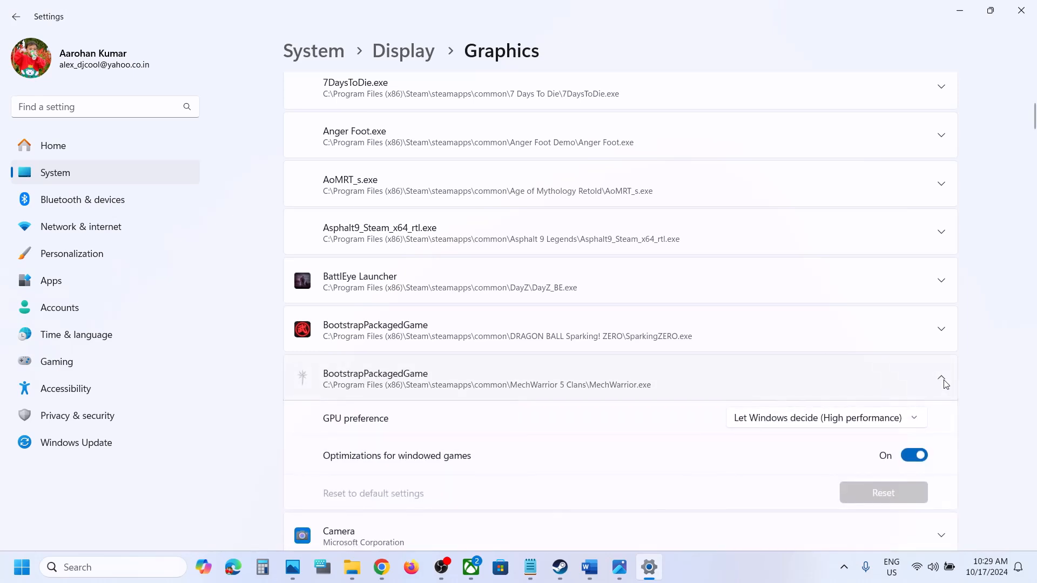
pyautogui.click(858, 422)
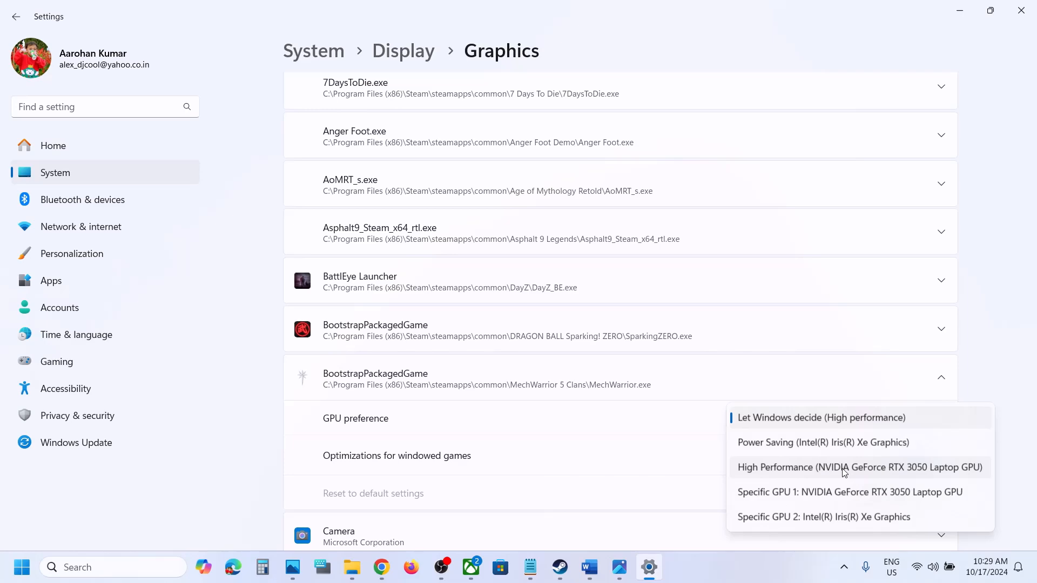
pyautogui.click(826, 468)
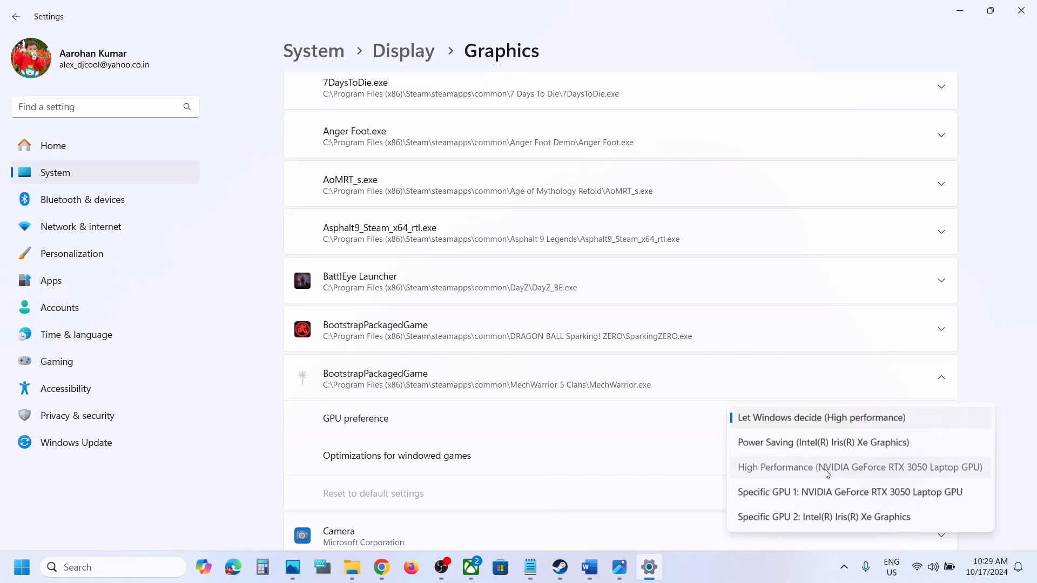
# - Add the MechWarrior-Win64-Shipping application from MW5Clans\Binaries\Win64 as another desktop app
pyautogui.scroll(3, 560, 339)
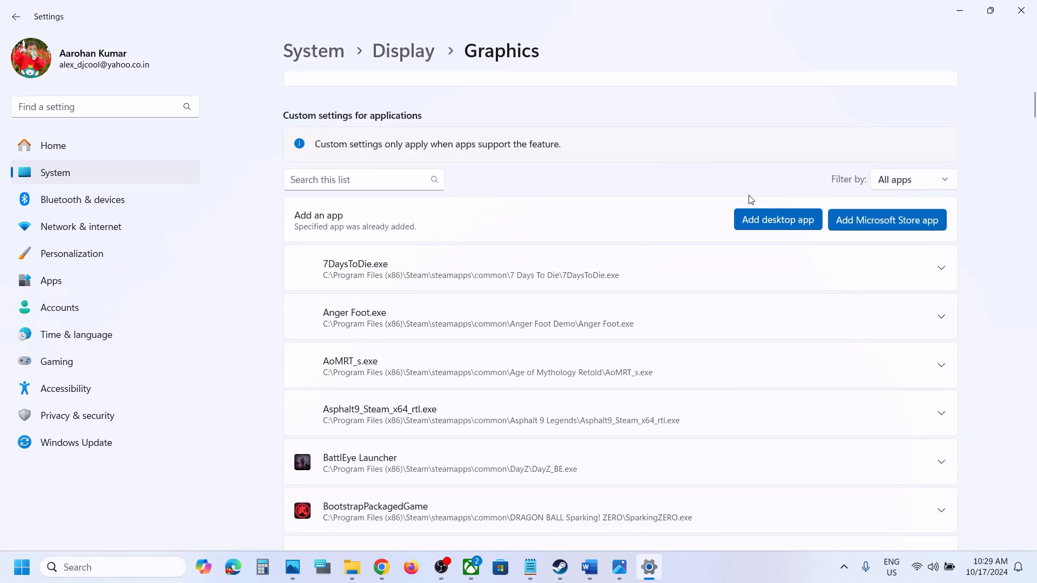
pyautogui.click(763, 227)
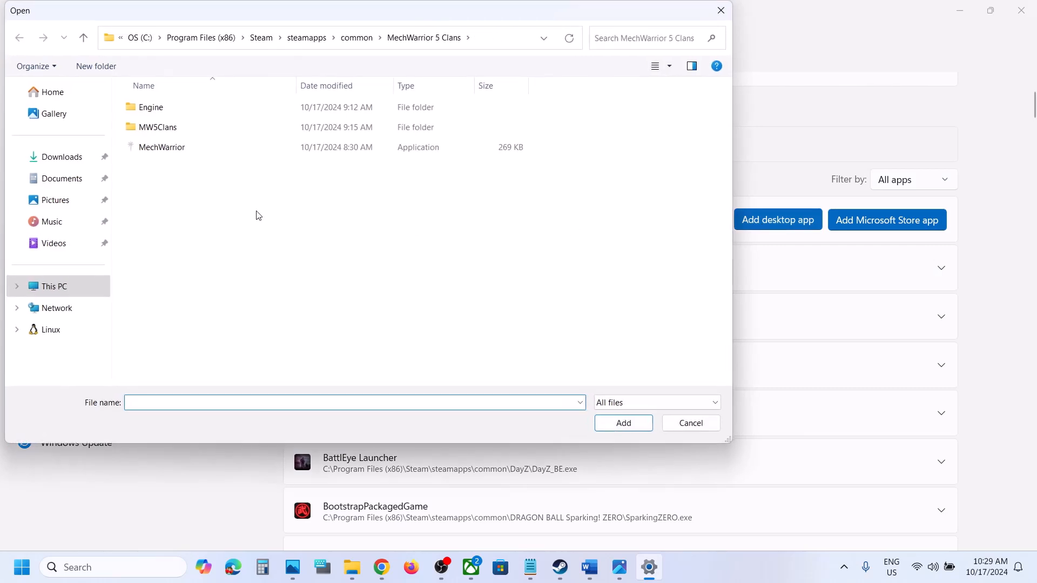
pyautogui.click(155, 132)
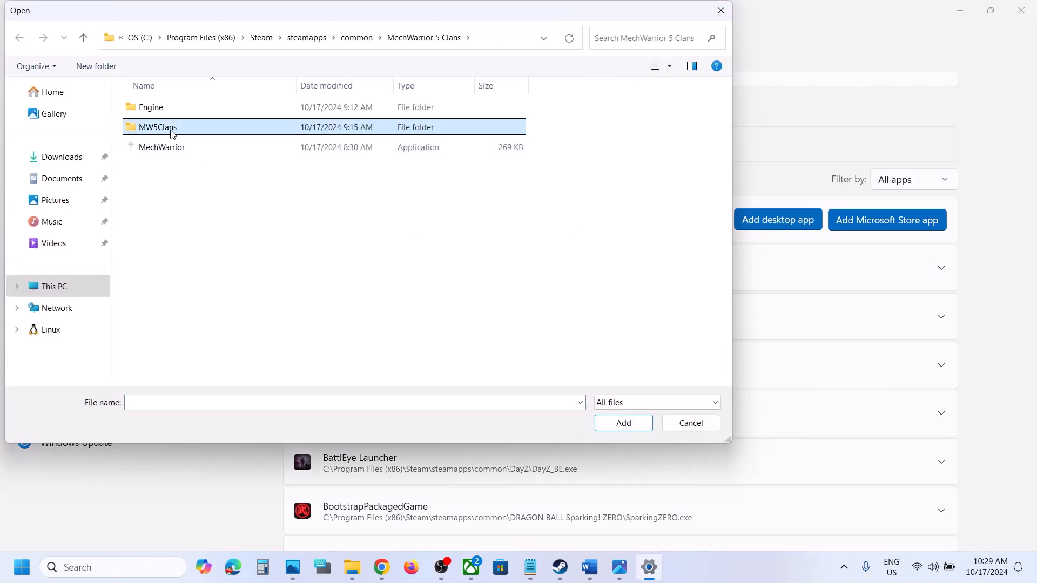
pyautogui.doubleClick(171, 132)
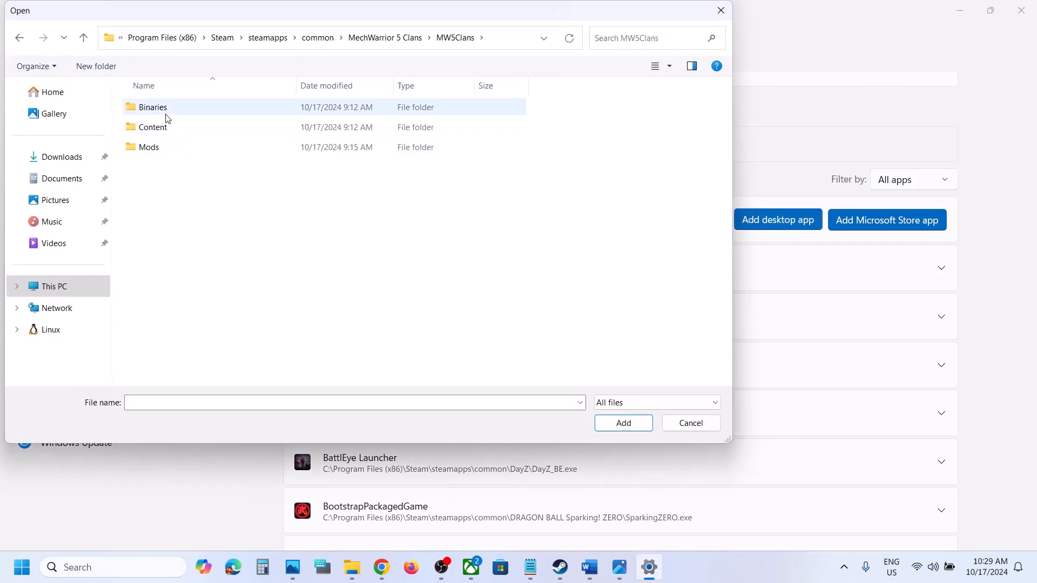
pyautogui.click(167, 117)
pyautogui.doubleClick(167, 115)
pyautogui.doubleClick(167, 128)
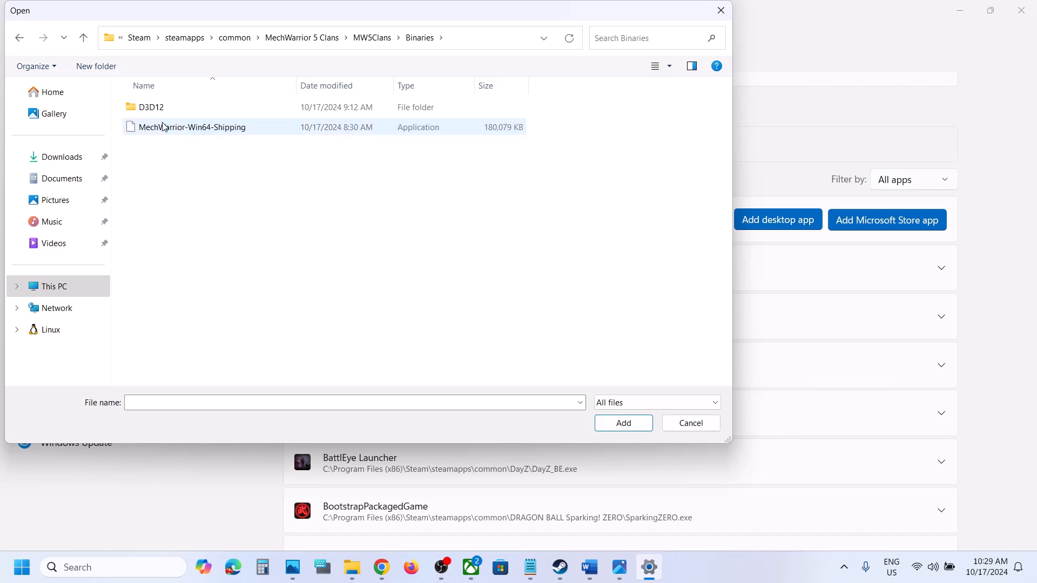
pyautogui.click(208, 131)
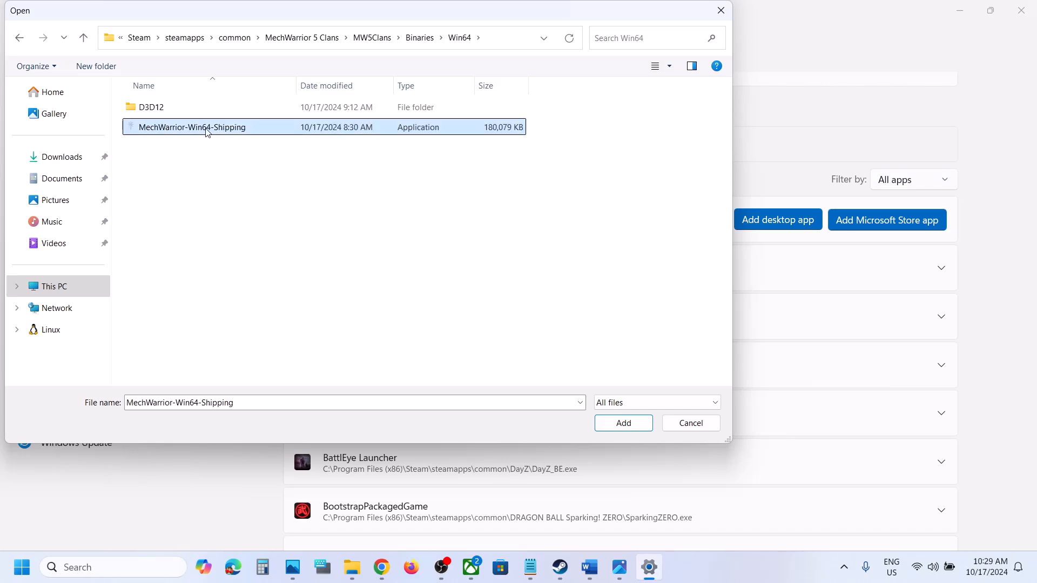
pyautogui.click(636, 423)
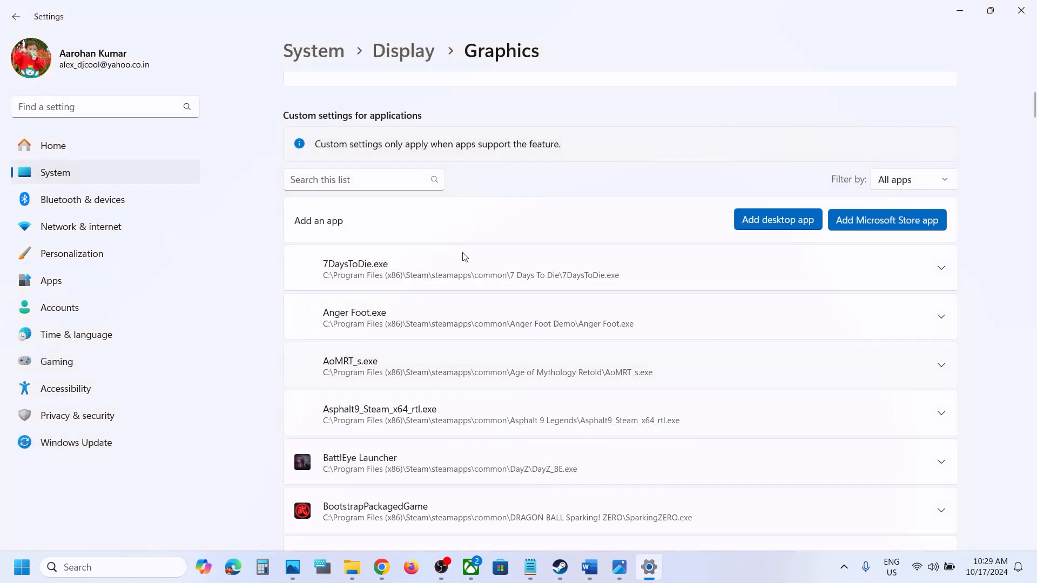
# - Filter the app list for "mech", set MechWarrior 5: Clans to High Performance (NVIDIA GeForce RTX 3050 Laptop GPU), and close Settings
pyautogui.click(328, 183)
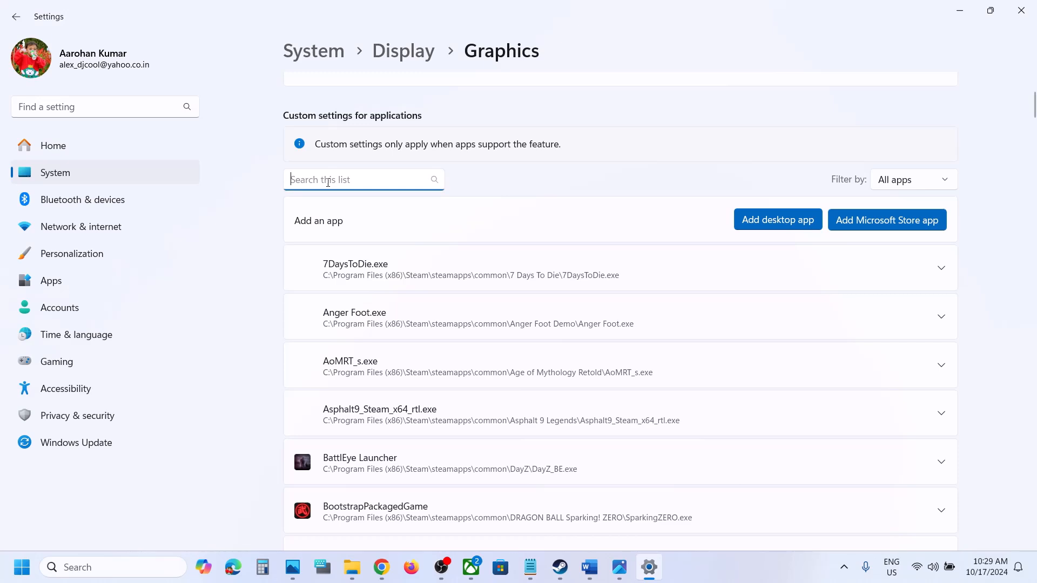
pyautogui.write('mech')
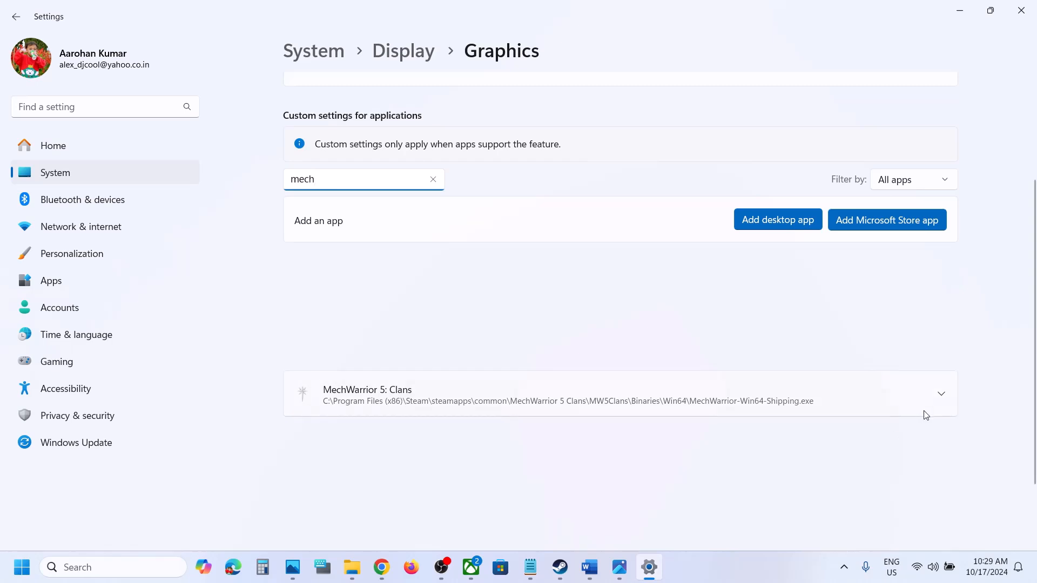
pyautogui.click(941, 393)
pyautogui.scroll(-2, 944, 398)
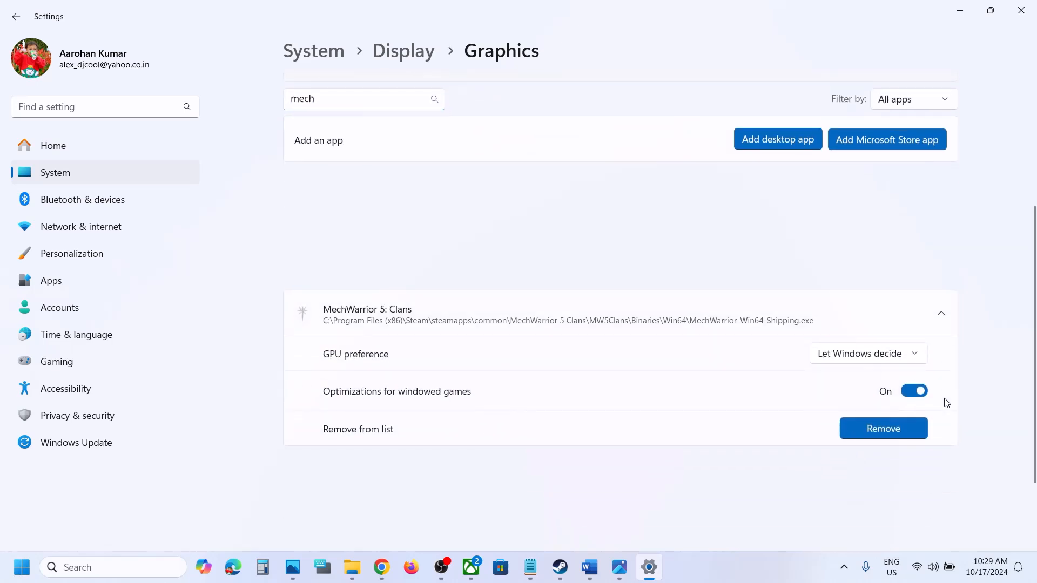
pyautogui.click(889, 359)
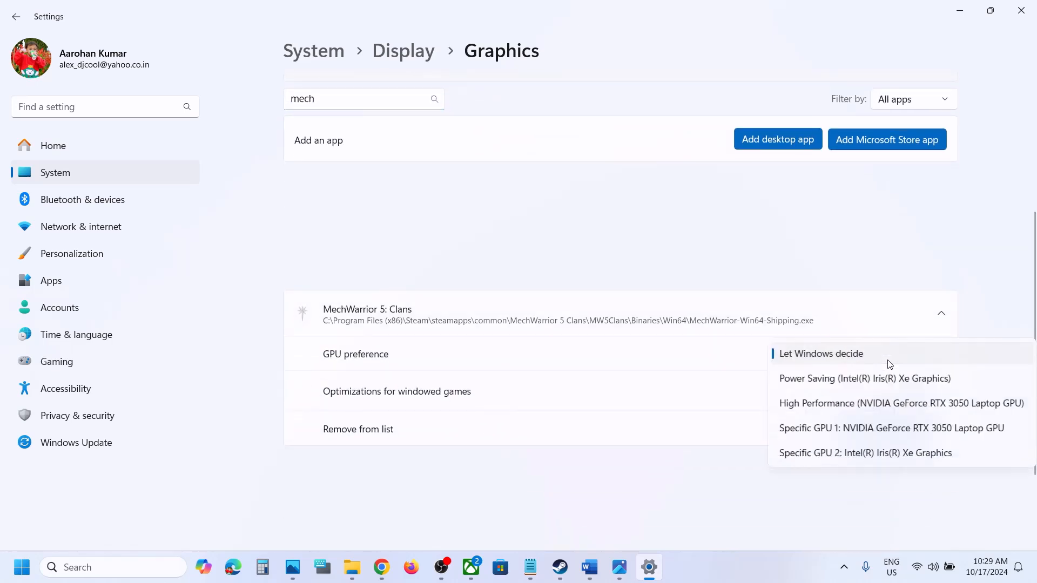
pyautogui.click(869, 406)
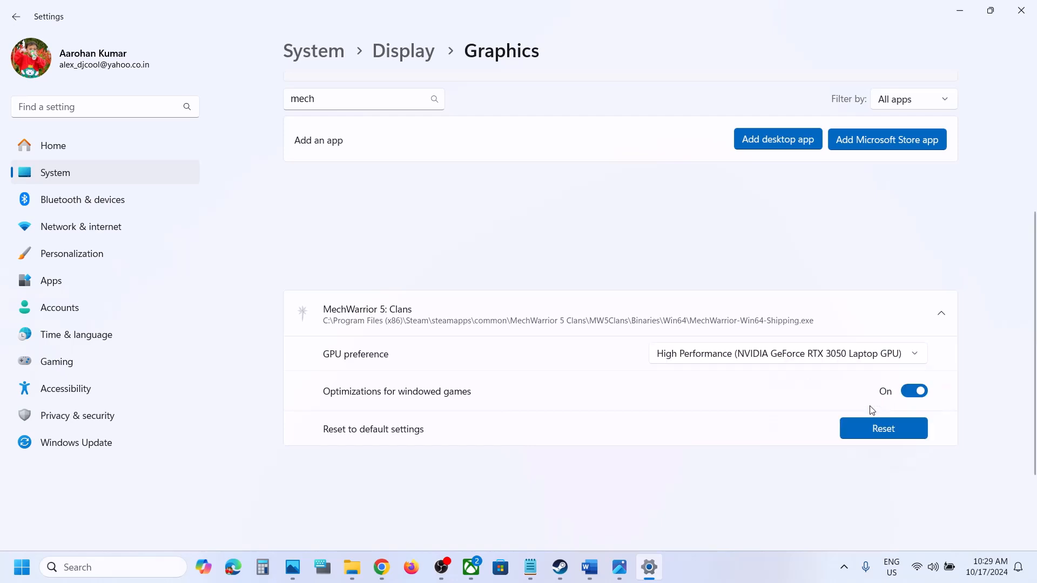
pyautogui.click(1029, 11)
# - Copy "View Advanced system settings" from Step 9 of the notes and use it in Windows search to open System Properties
pyautogui.scroll(-4, 389, 408)
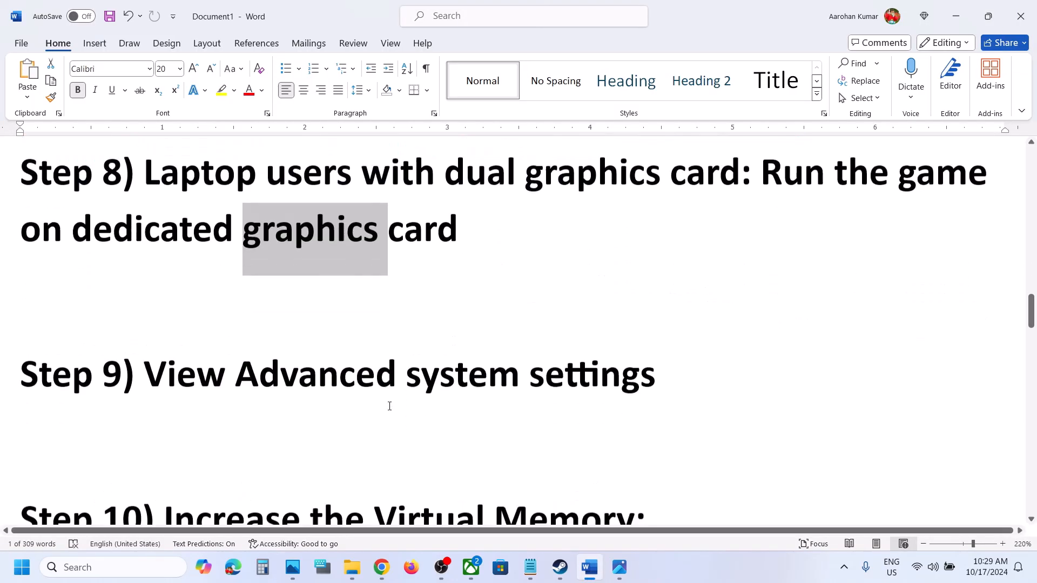
pyautogui.scroll(2, 389, 407)
pyautogui.moveTo(671, 432); pyautogui.dragTo(193, 462)
pyautogui.hotkey('ctrl', 'c')
pyautogui.click(119, 572)
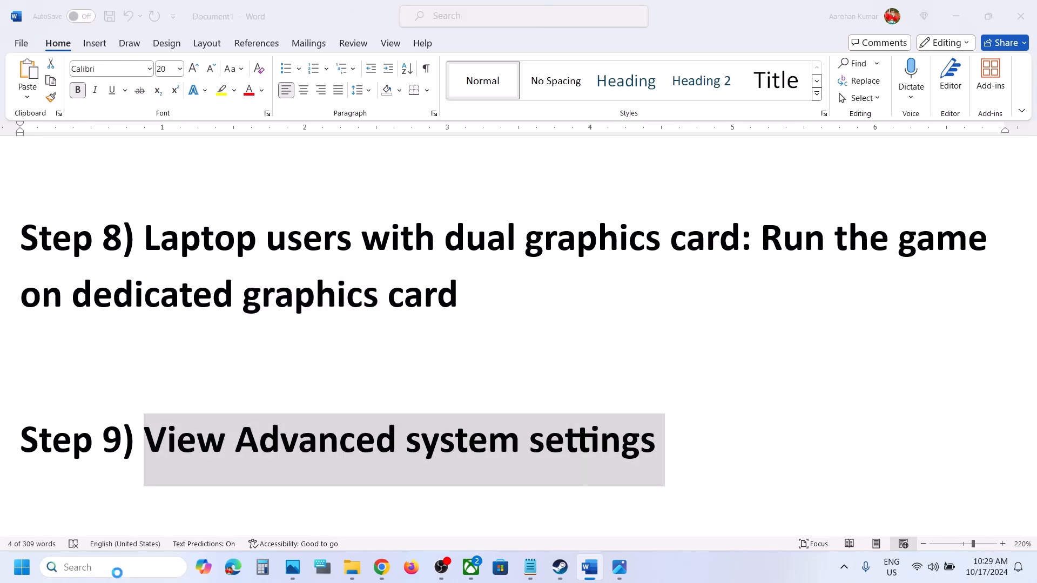
pyautogui.hotkey('ctrl', 'v')
pyautogui.click(146, 152)
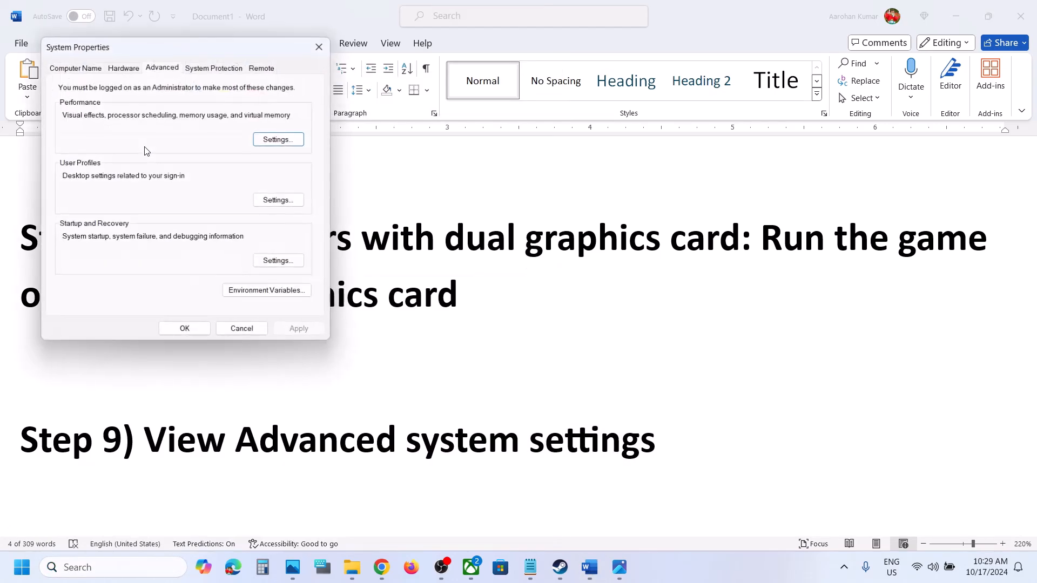
# - Enable automatic paging file management for all drives in the advanced performance options and confirm the change
pyautogui.moveTo(184, 52); pyautogui.dragTo(490, 118)
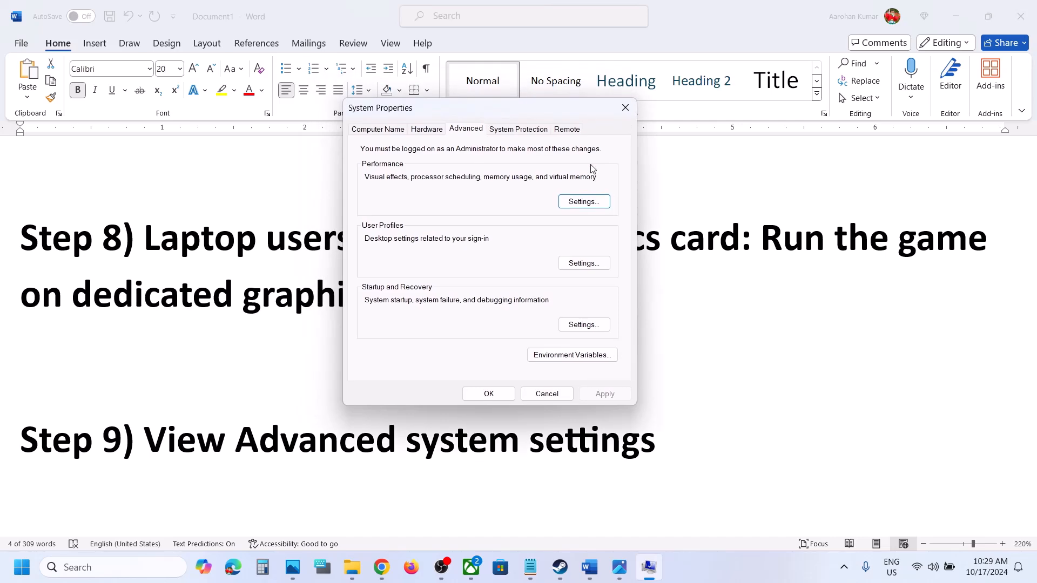
pyautogui.click(581, 203)
pyautogui.click(434, 152)
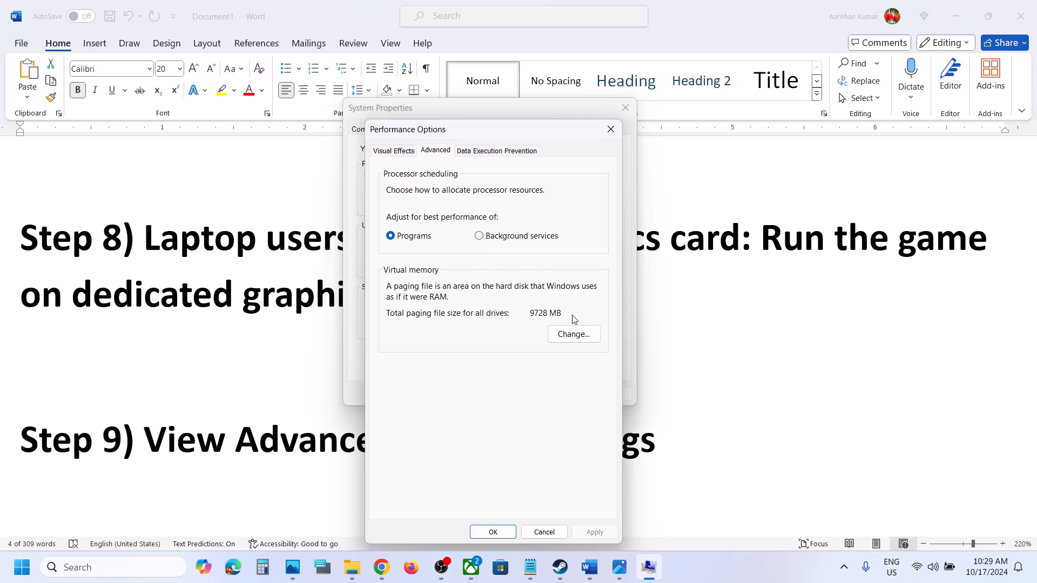
pyautogui.click(572, 334)
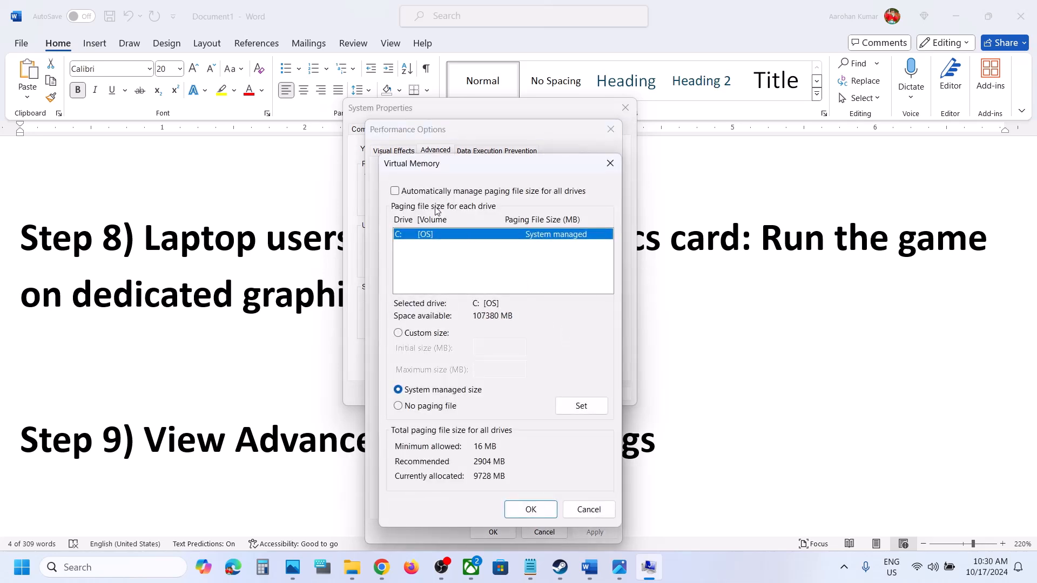
pyautogui.click(400, 193)
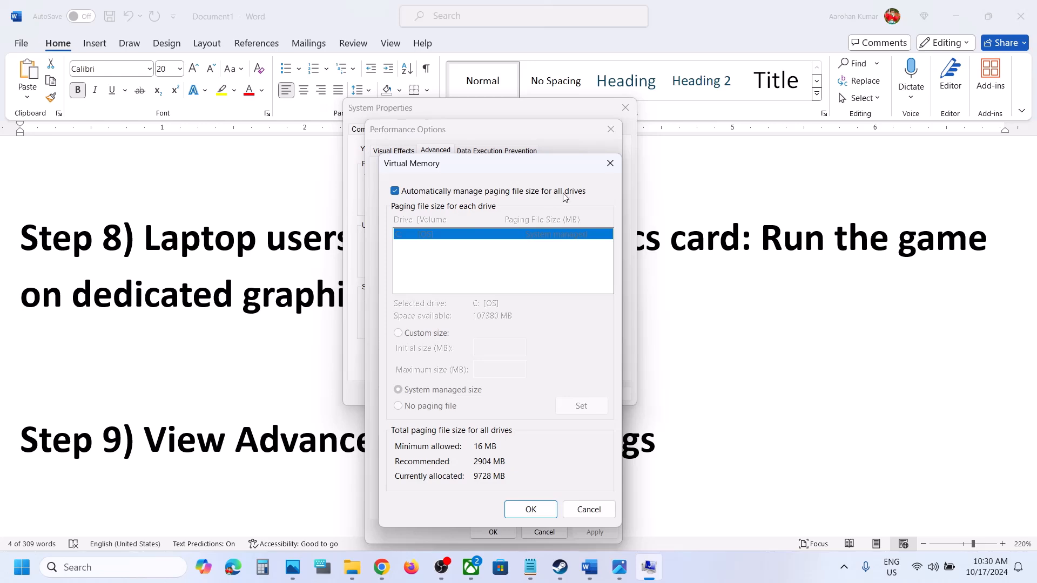
pyautogui.click(545, 508)
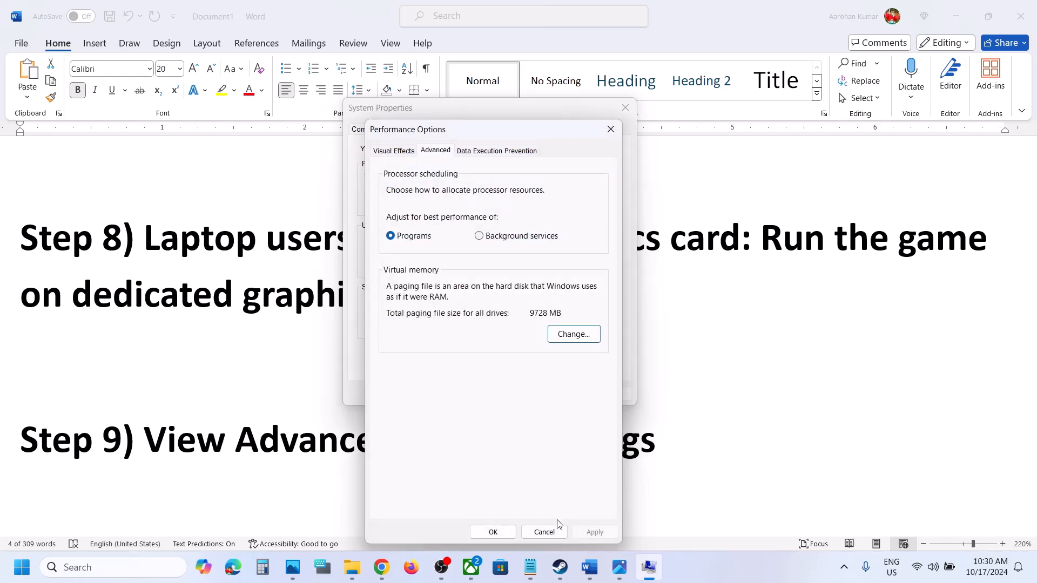
pyautogui.click(493, 531)
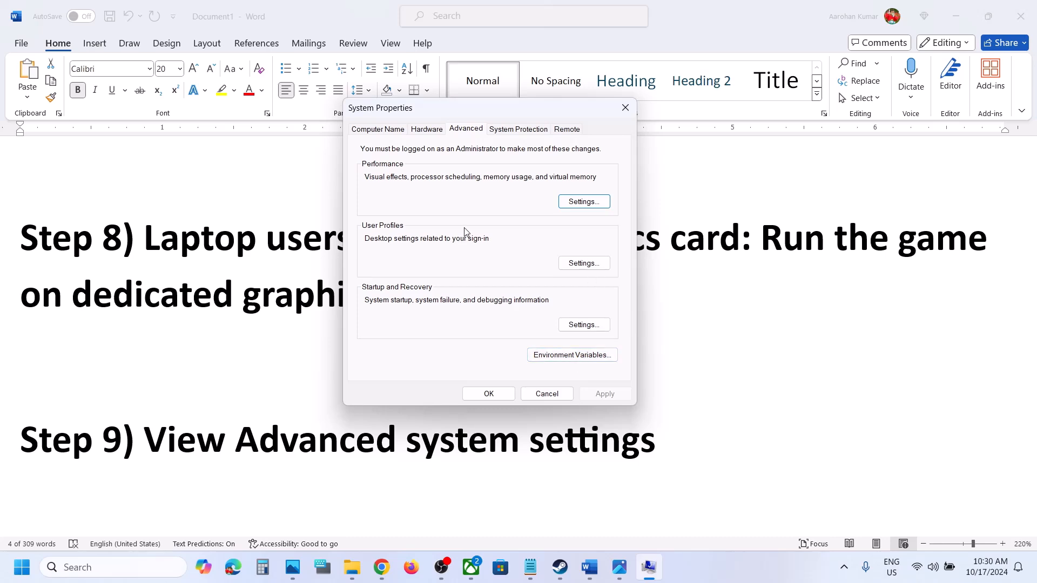
# - Disable automatic paging file management, set drive C: to System managed size, and close the Performance Options and System Properties dialogs
pyautogui.click(583, 202)
pyautogui.click(435, 151)
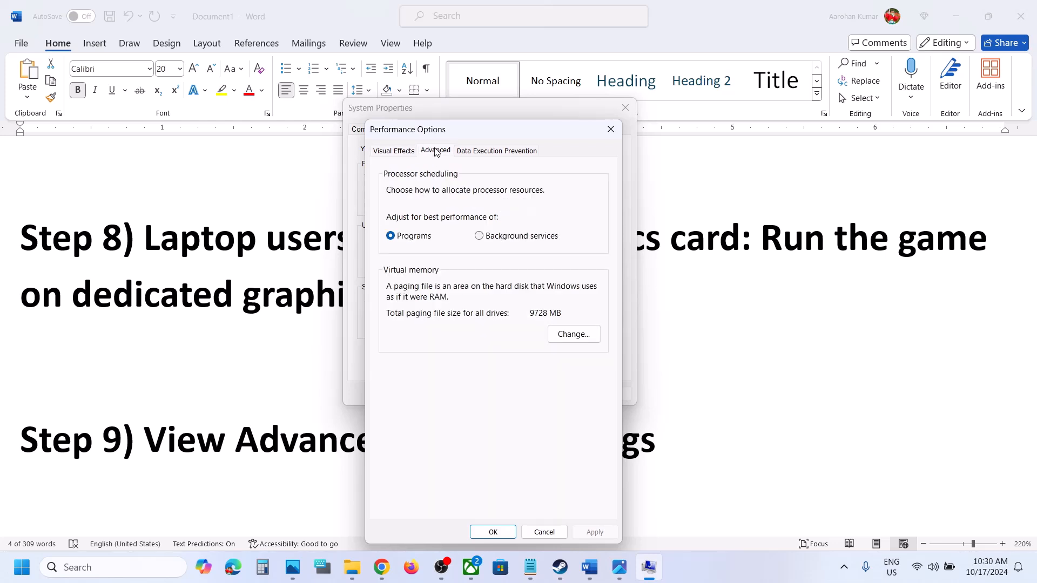
pyautogui.click(572, 332)
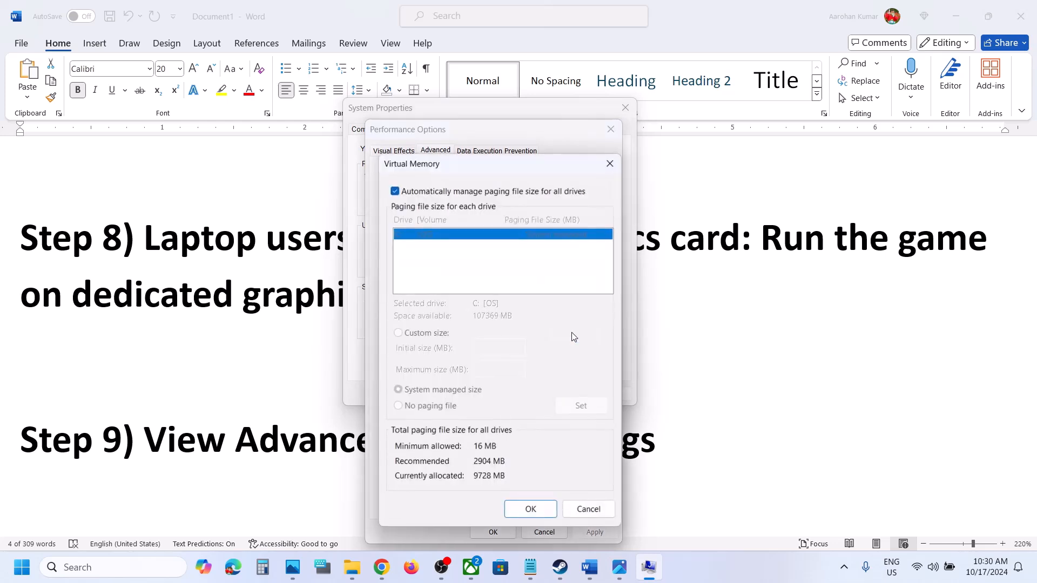
pyautogui.click(395, 192)
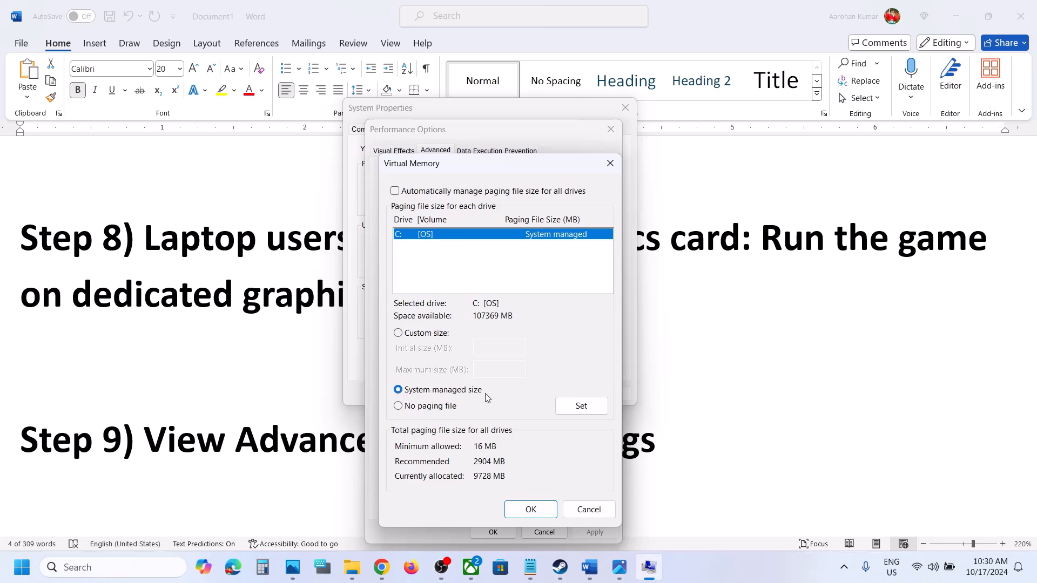
pyautogui.click(576, 407)
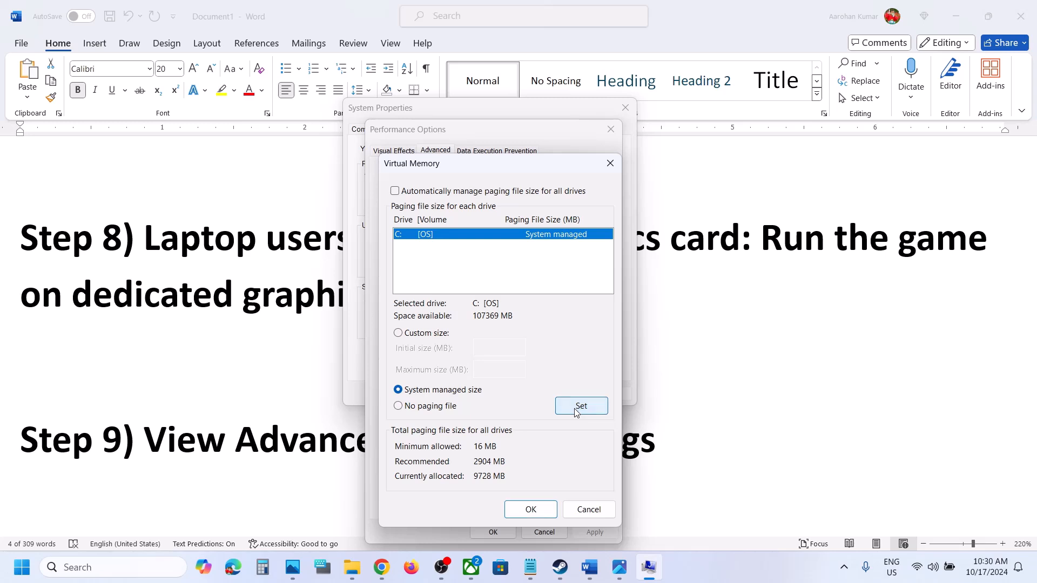
pyautogui.click(531, 507)
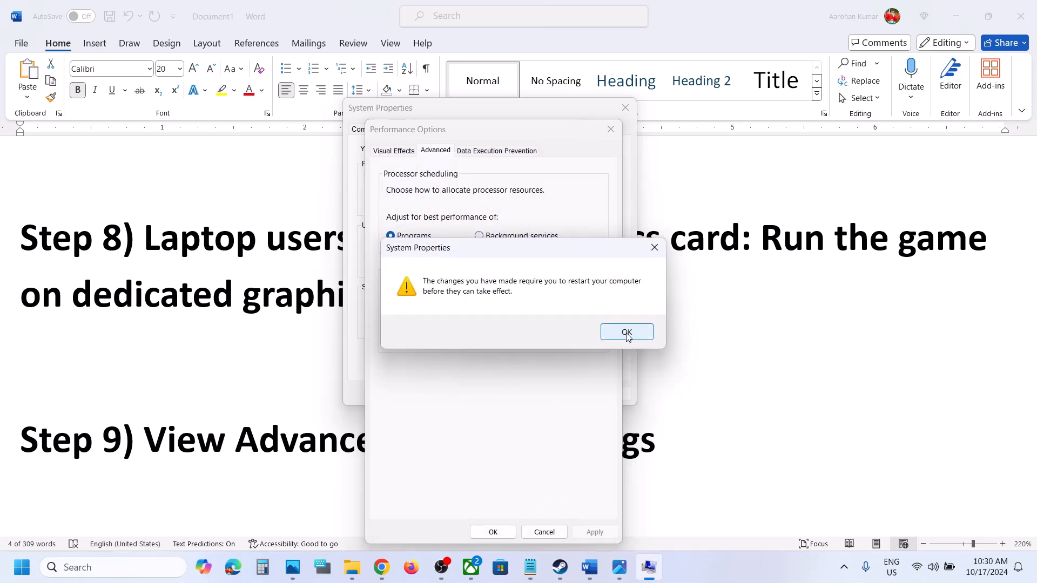
pyautogui.click(654, 244)
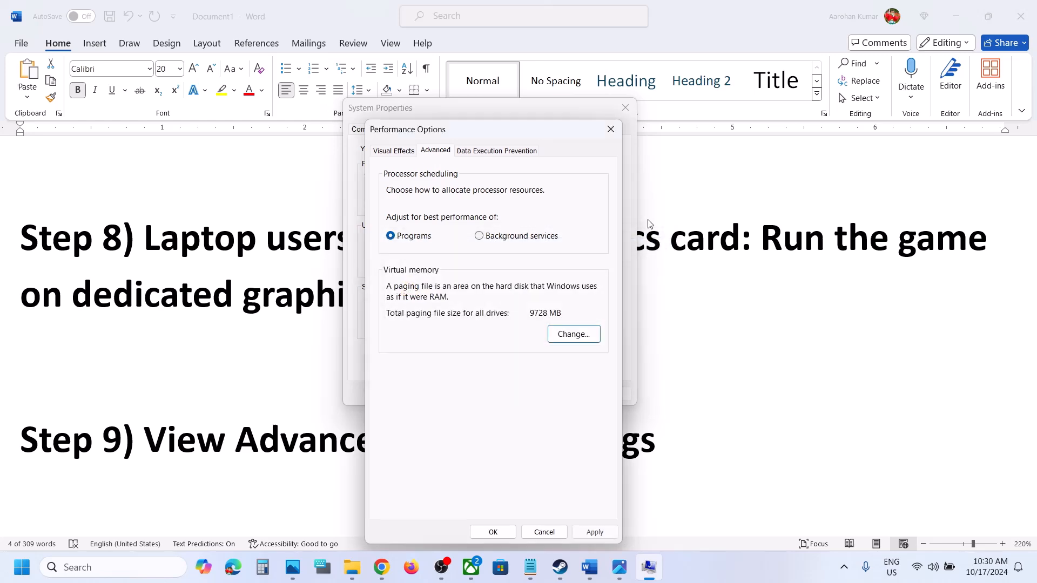
pyautogui.click(611, 130)
pyautogui.click(626, 108)
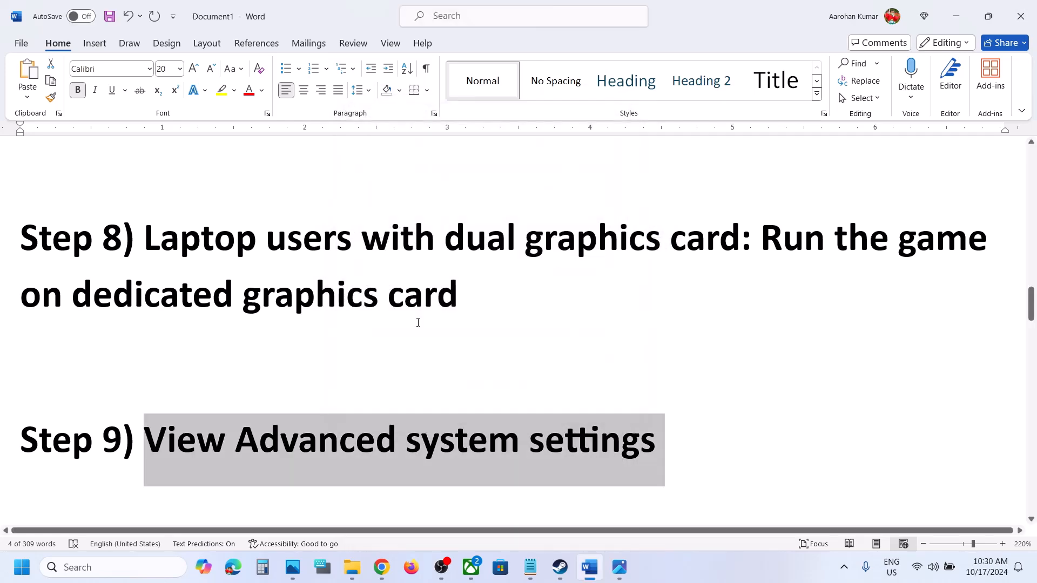
# - Copy "View Advanced system settings" from the virtual memory notes and use it in Windows search to open System Properties
pyautogui.scroll(-4, 577, 449)
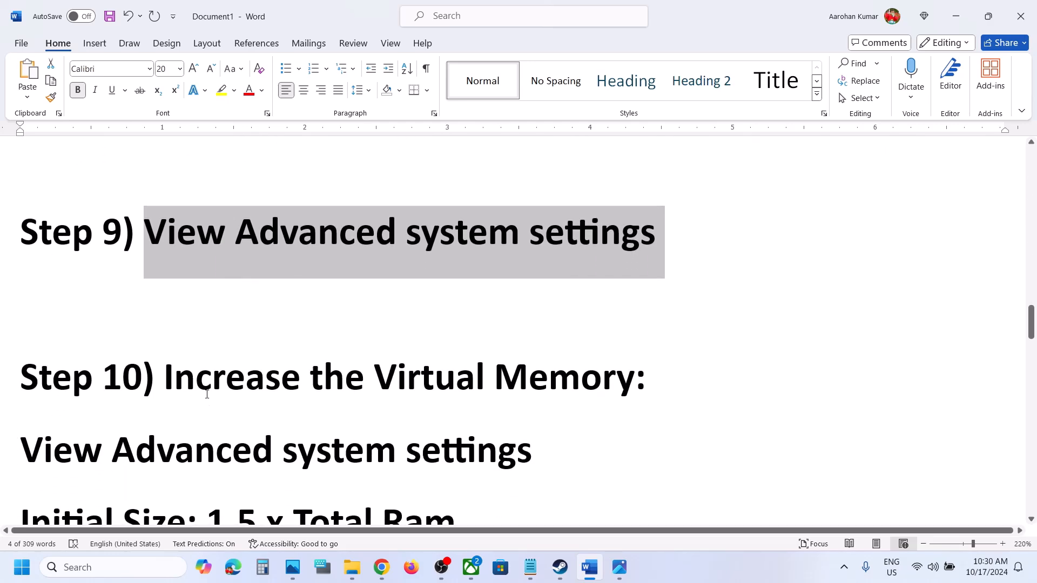
pyautogui.moveTo(207, 394); pyautogui.dragTo(648, 392)
pyautogui.click(680, 565)
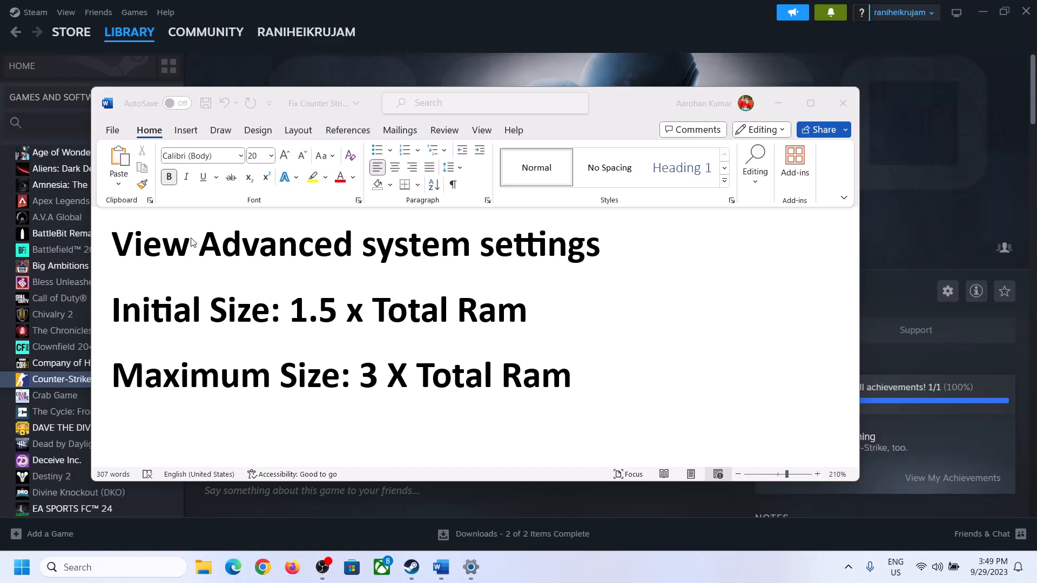
pyautogui.moveTo(124, 249); pyautogui.dragTo(594, 243)
pyautogui.hotkey('ctrl', 'c')
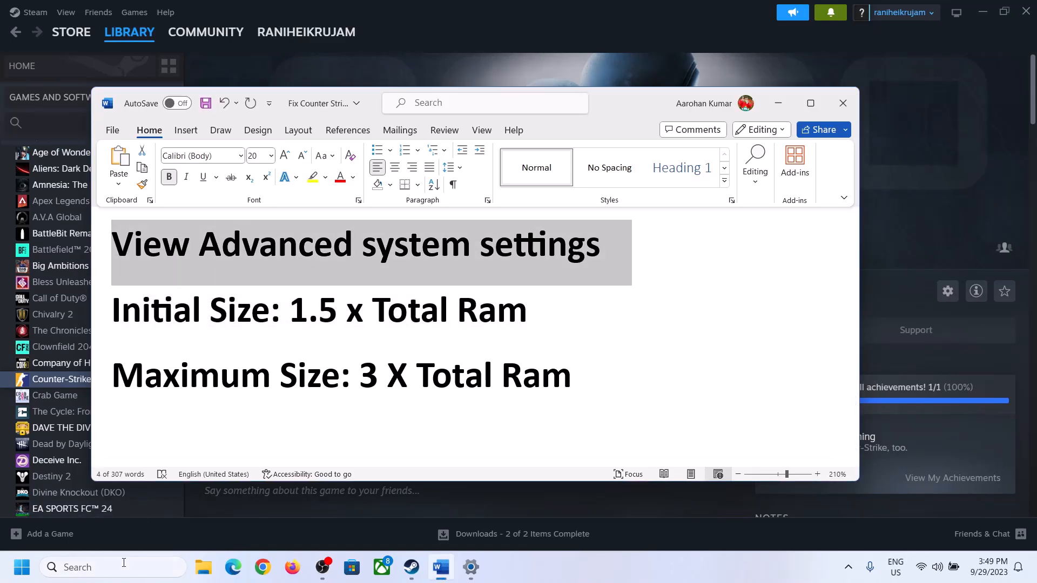
pyautogui.click(123, 567)
pyautogui.hotkey('ctrl', 'v')
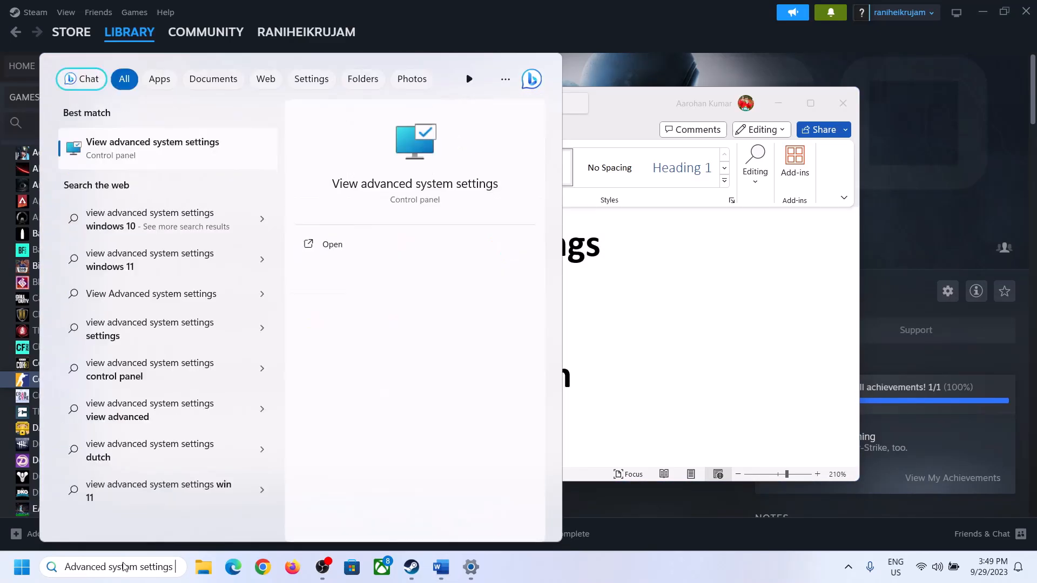
pyautogui.click(146, 156)
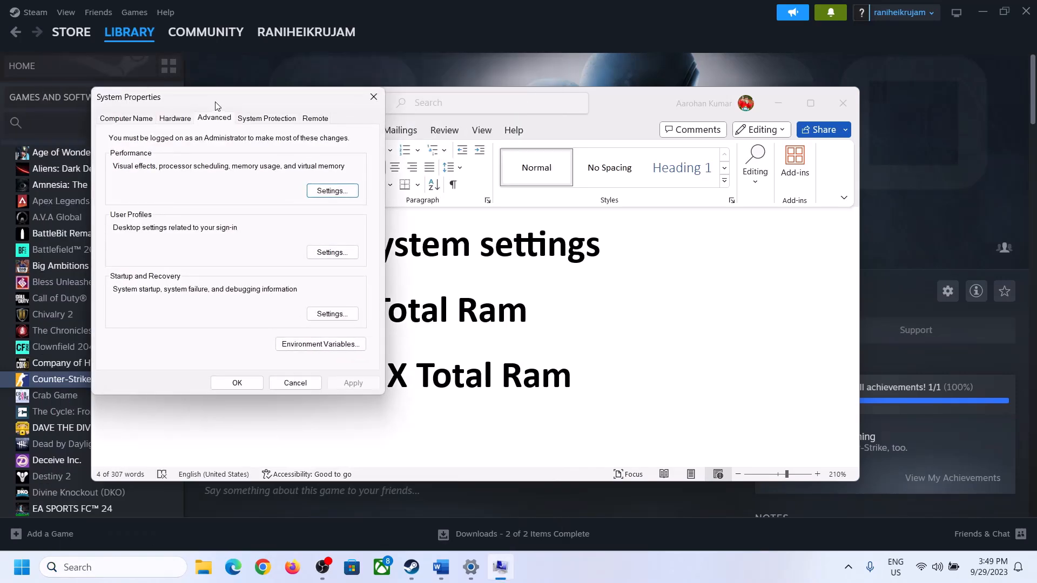
# - Open the Virtual Memory settings, turn off automatic paging file management, and choose Custom size for drive C:
pyautogui.moveTo(215, 103); pyautogui.dragTo(463, 185)
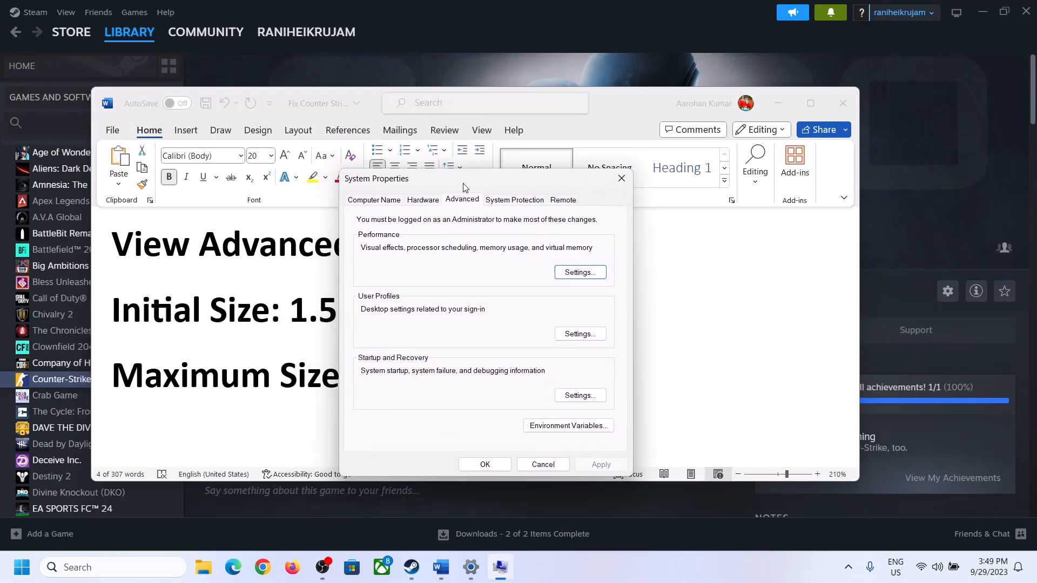
pyautogui.click(581, 273)
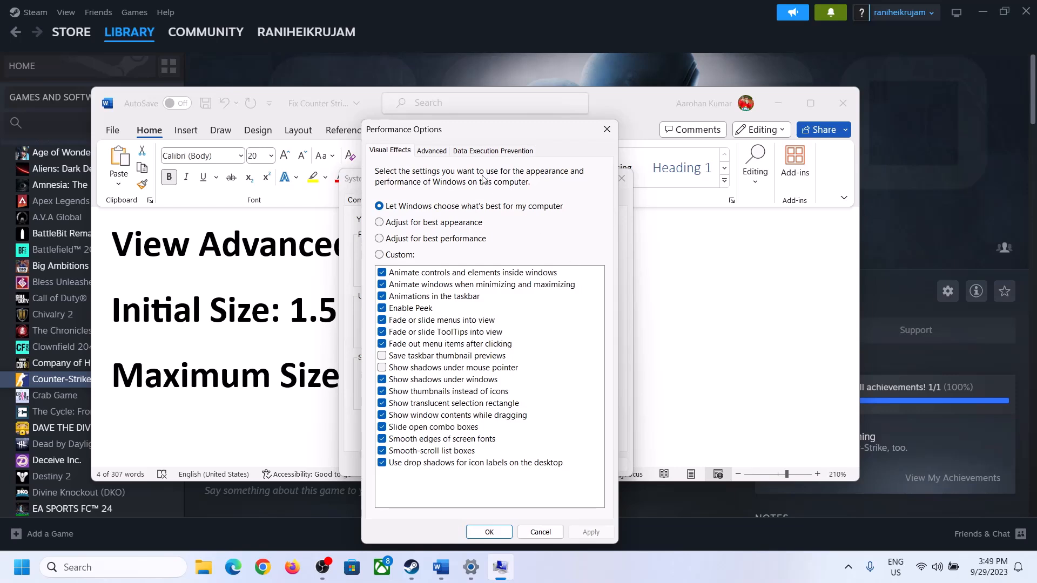
pyautogui.click(436, 154)
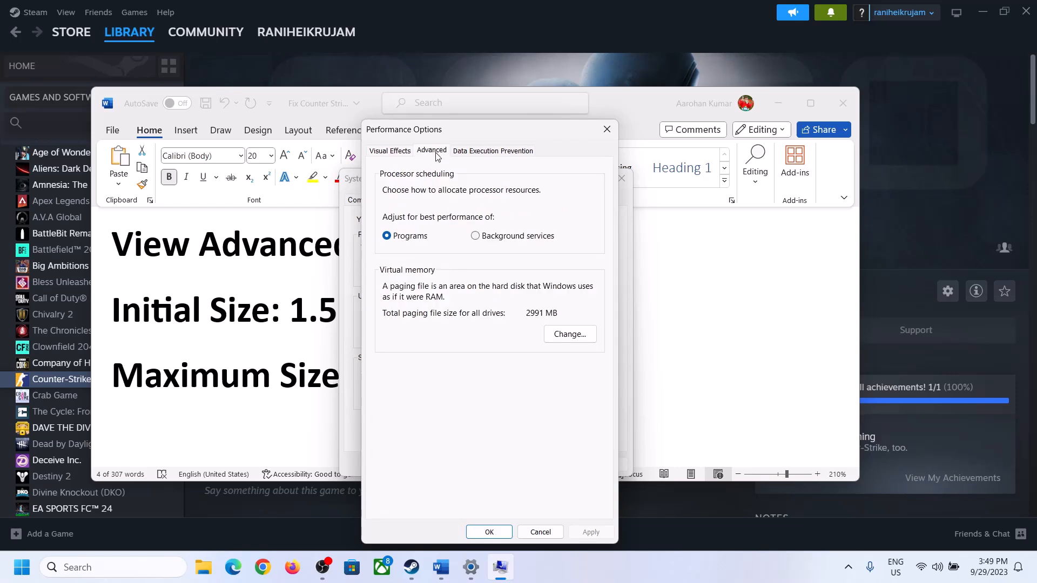
pyautogui.click(575, 336)
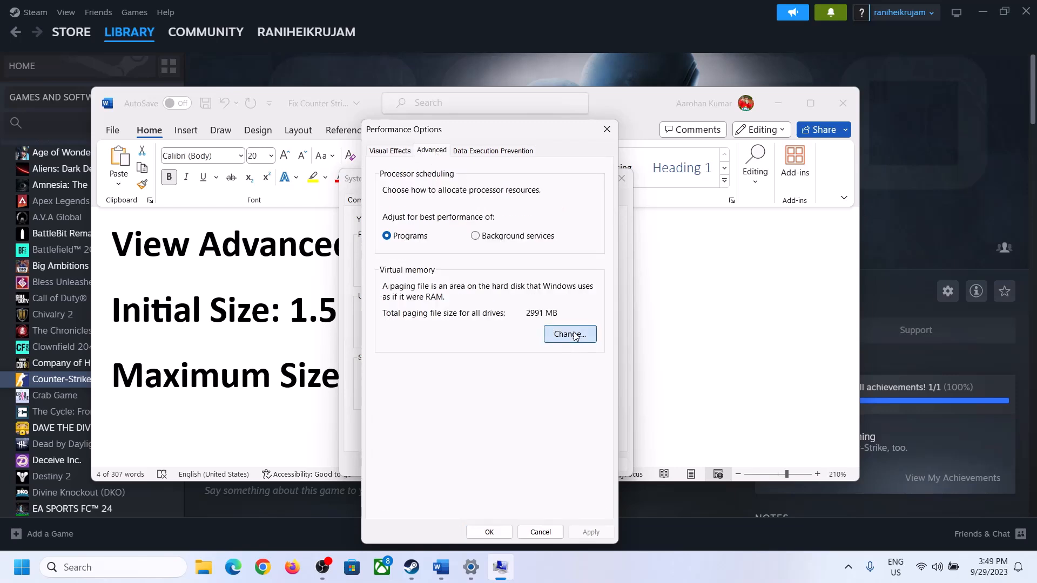
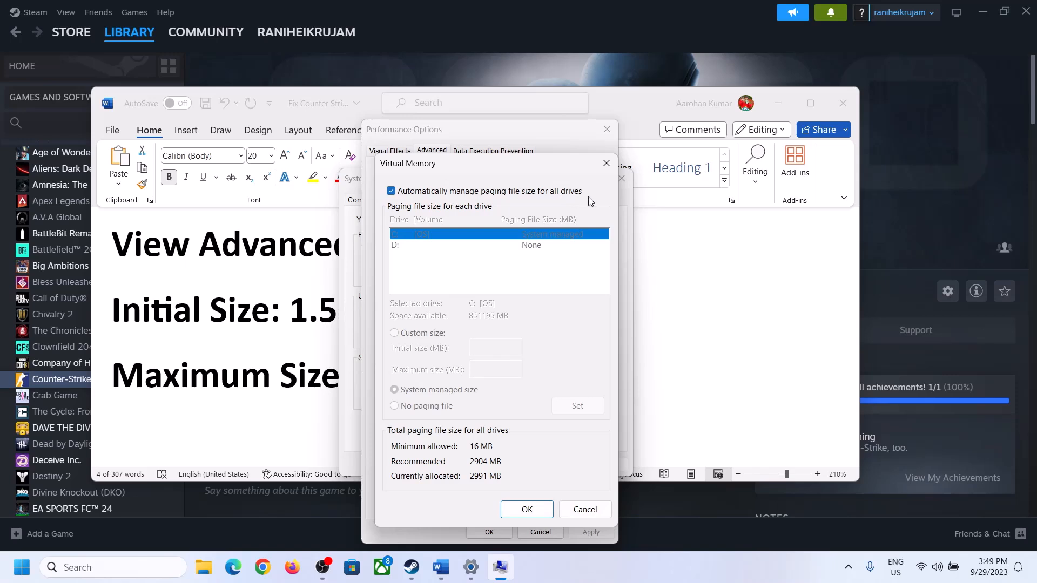
pyautogui.click(391, 191)
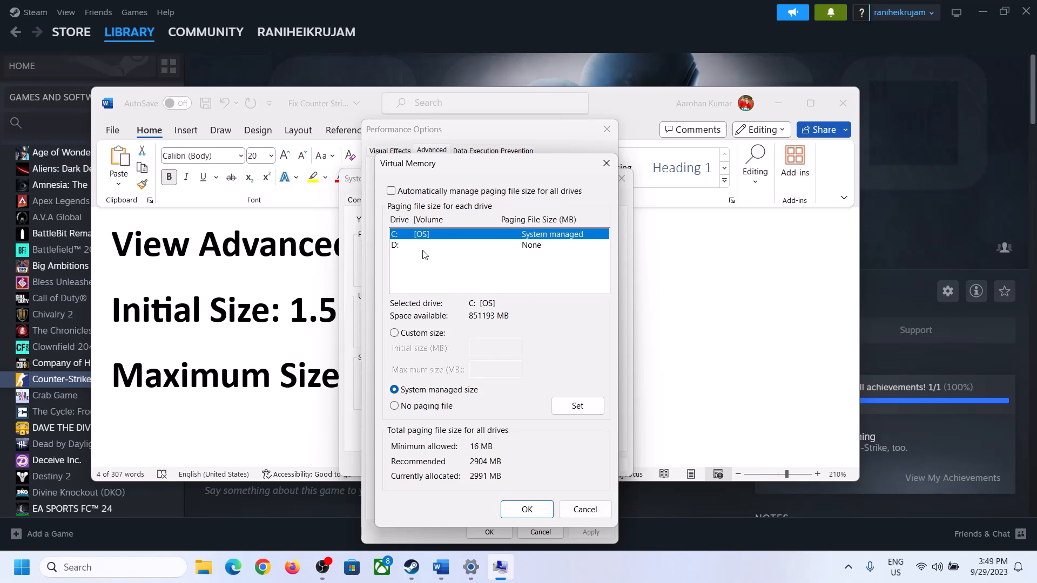
pyautogui.click(395, 334)
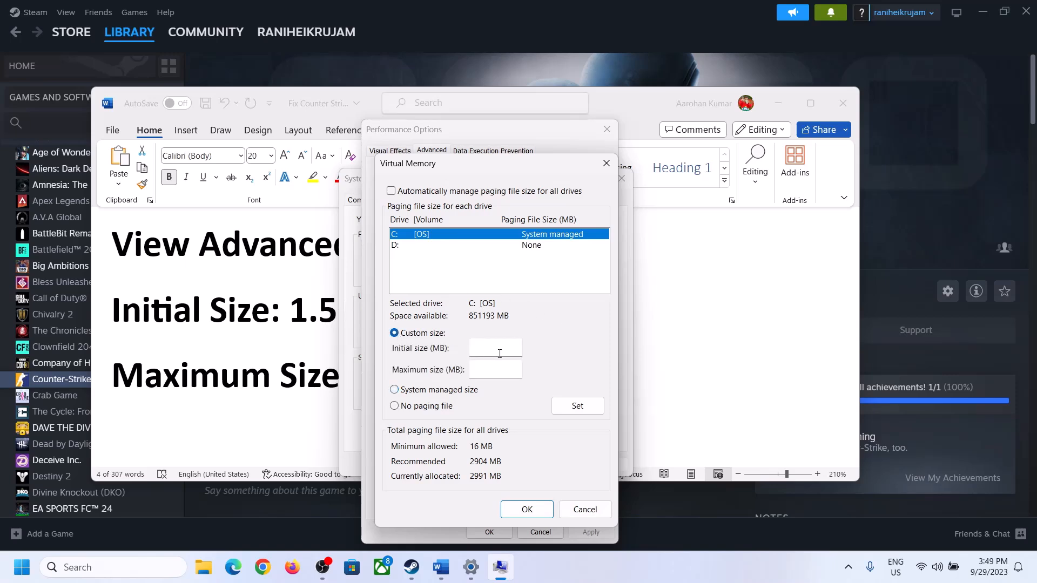
# - Review the notes' initial size formula, 1.5 x Total Ram, and look up the installed RAM in the system's About page
pyautogui.click(287, 317)
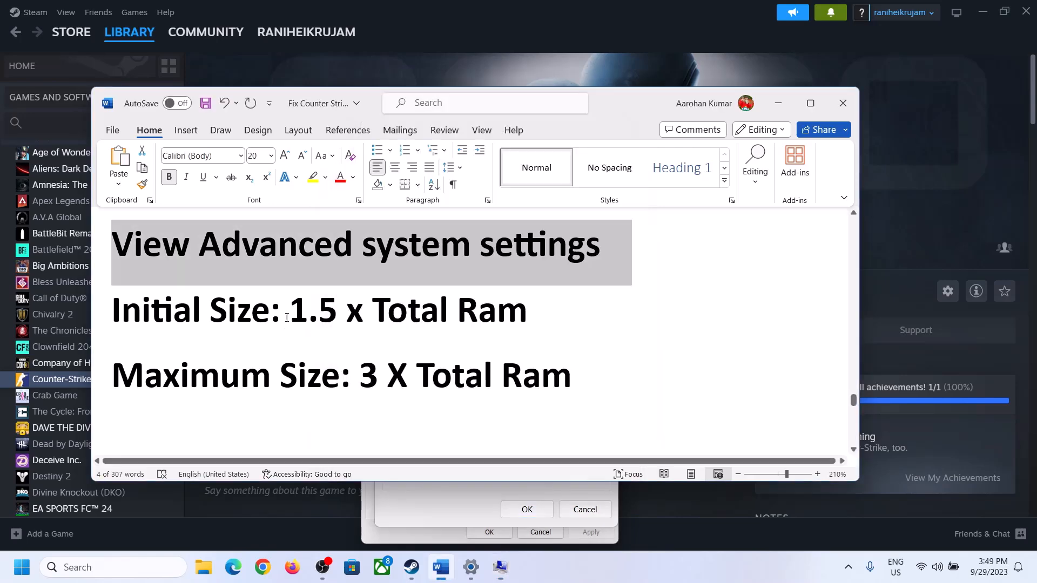
pyautogui.moveTo(297, 311); pyautogui.dragTo(479, 318)
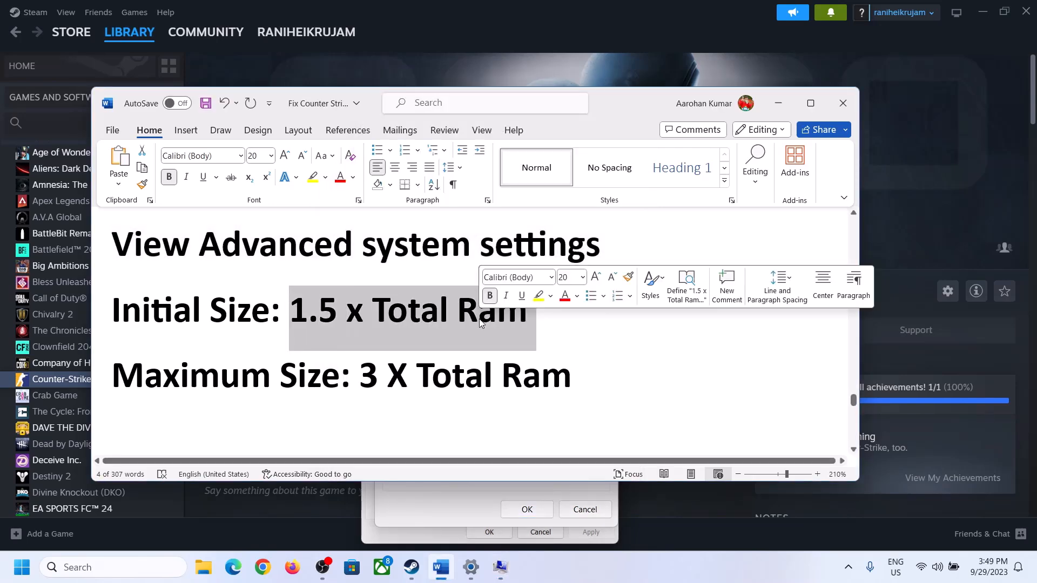
pyautogui.click(471, 567)
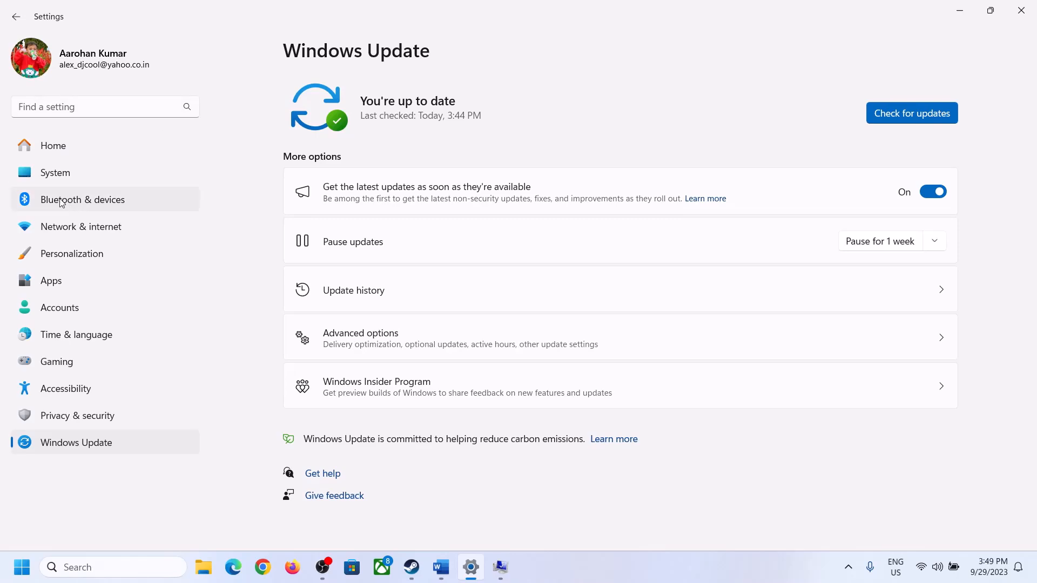
pyautogui.click(48, 174)
pyautogui.scroll(-5, 381, 402)
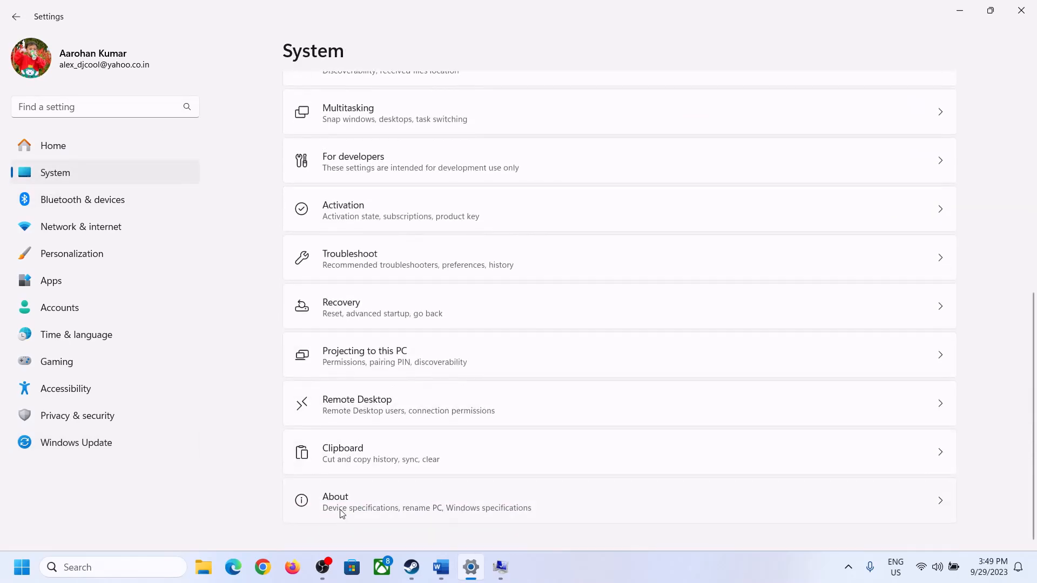
pyautogui.click(338, 510)
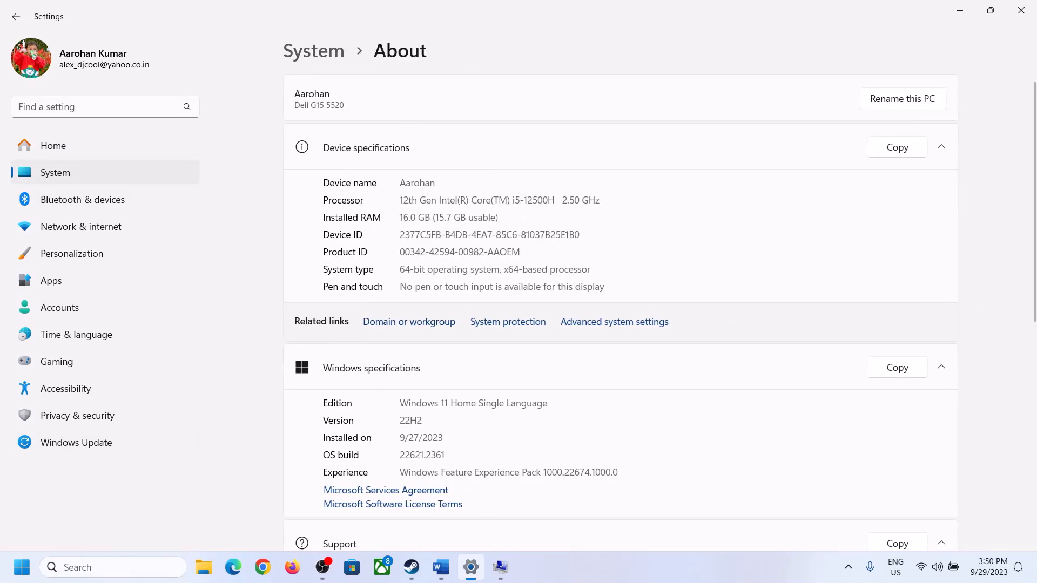
pyautogui.moveTo(410, 216); pyautogui.dragTo(394, 217)
pyautogui.click(417, 219)
pyautogui.moveTo(412, 215); pyautogui.dragTo(396, 212)
# - Open Calculator, place it beside the Virtual Memory dialog, and bring up the paging file size formulas from the Word notes behind it
pyautogui.click(495, 570)
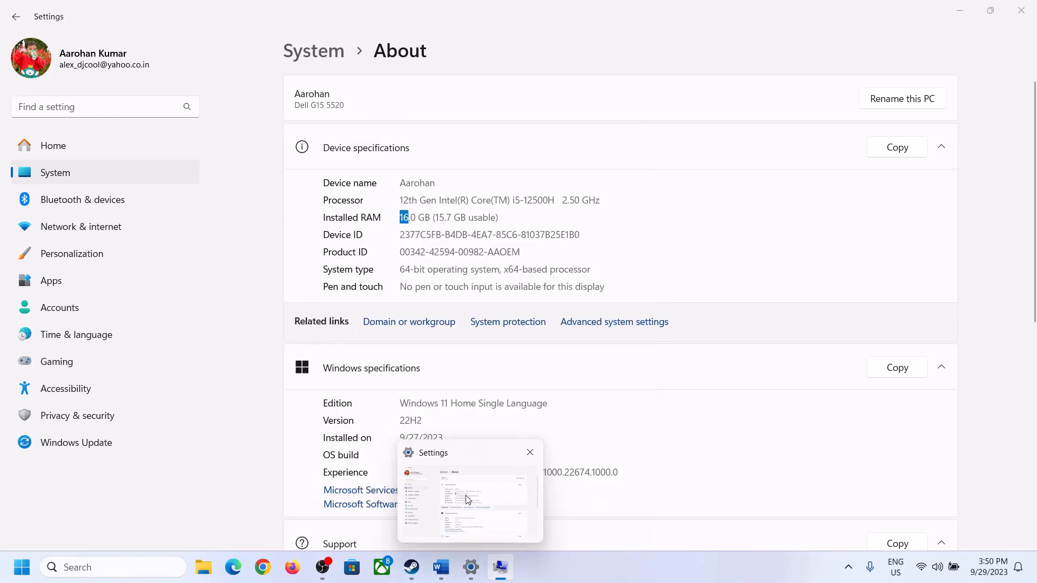
pyautogui.press('super+r')
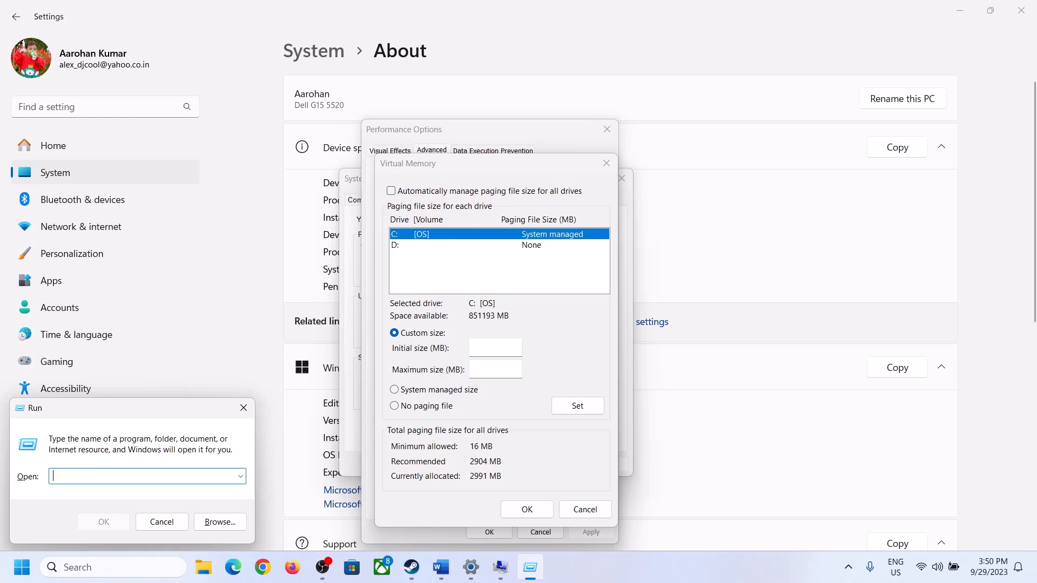
pyautogui.write('calc')
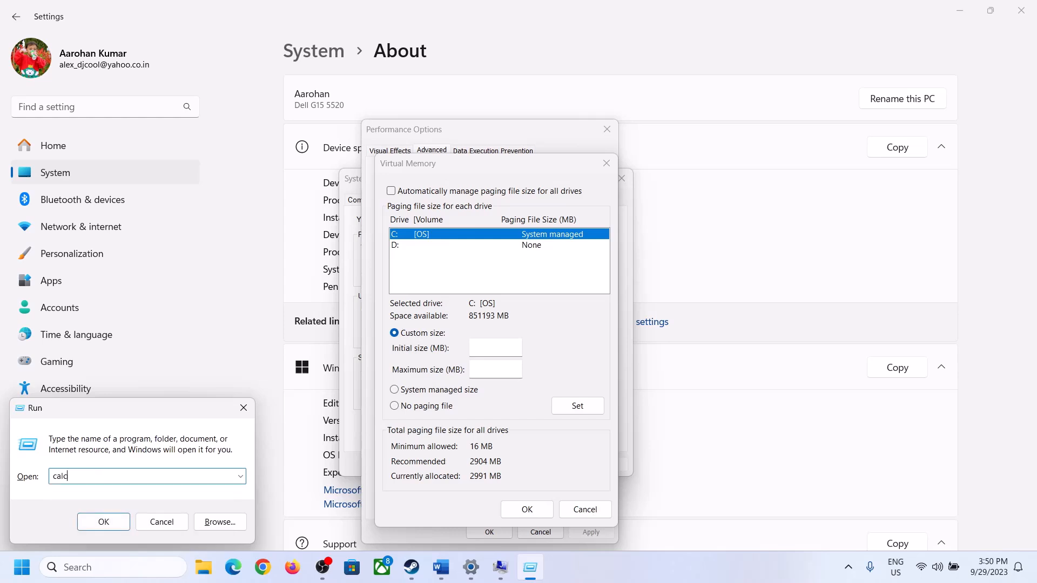
pyautogui.click(97, 523)
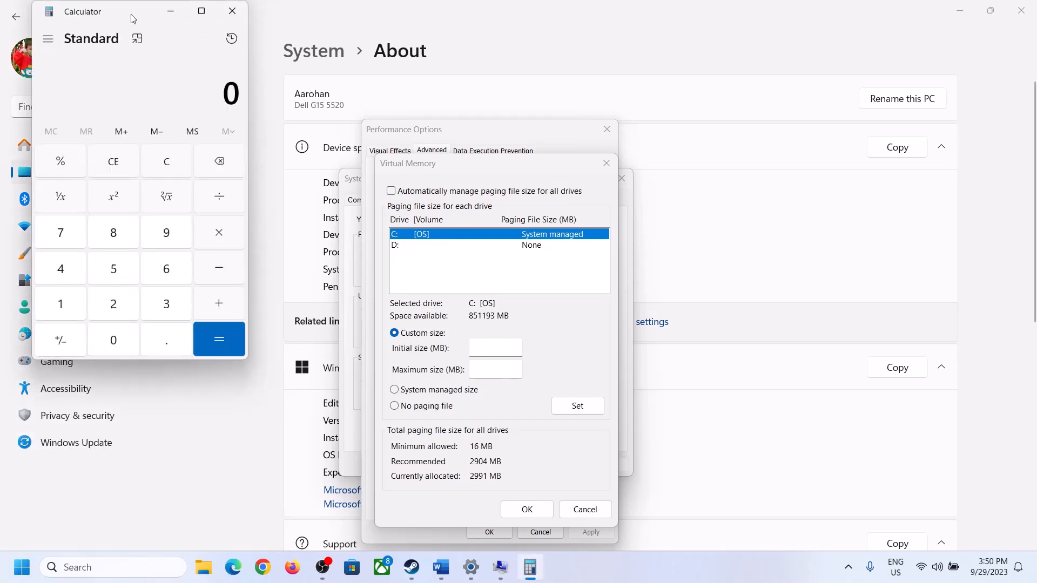
pyautogui.moveTo(132, 19); pyautogui.dragTo(759, 177)
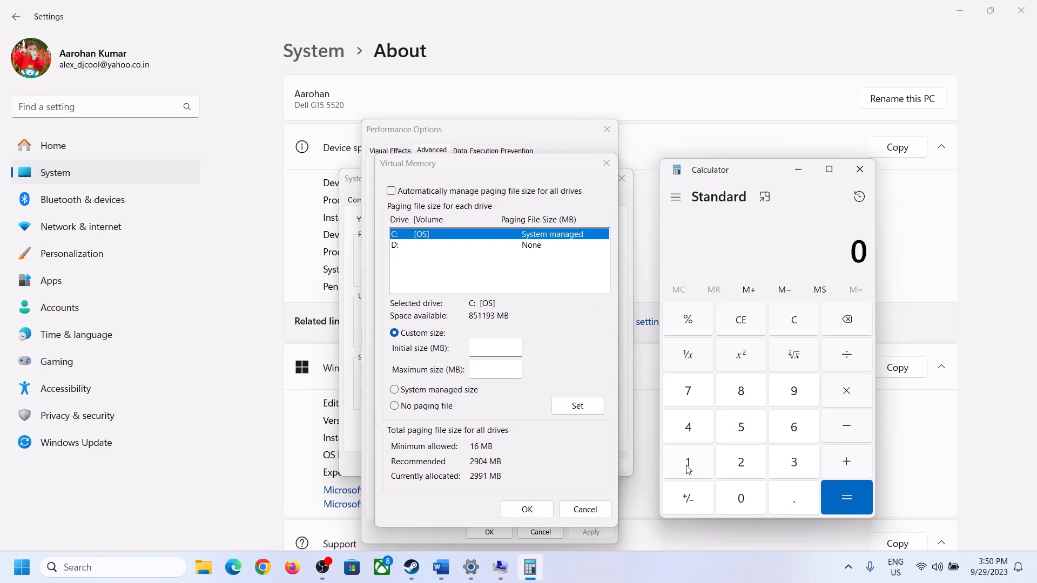
pyautogui.click(440, 567)
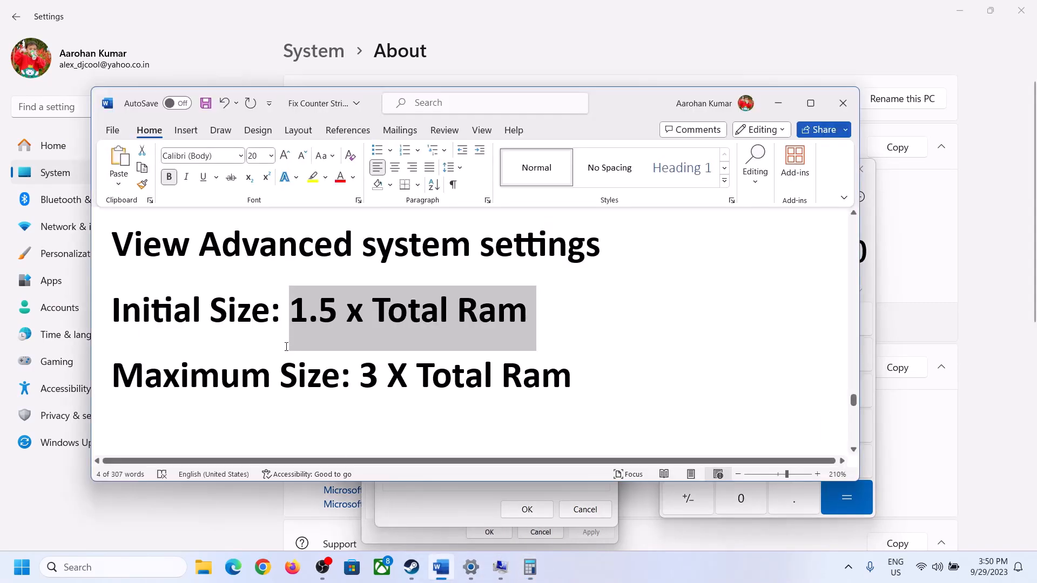
pyautogui.click(532, 568)
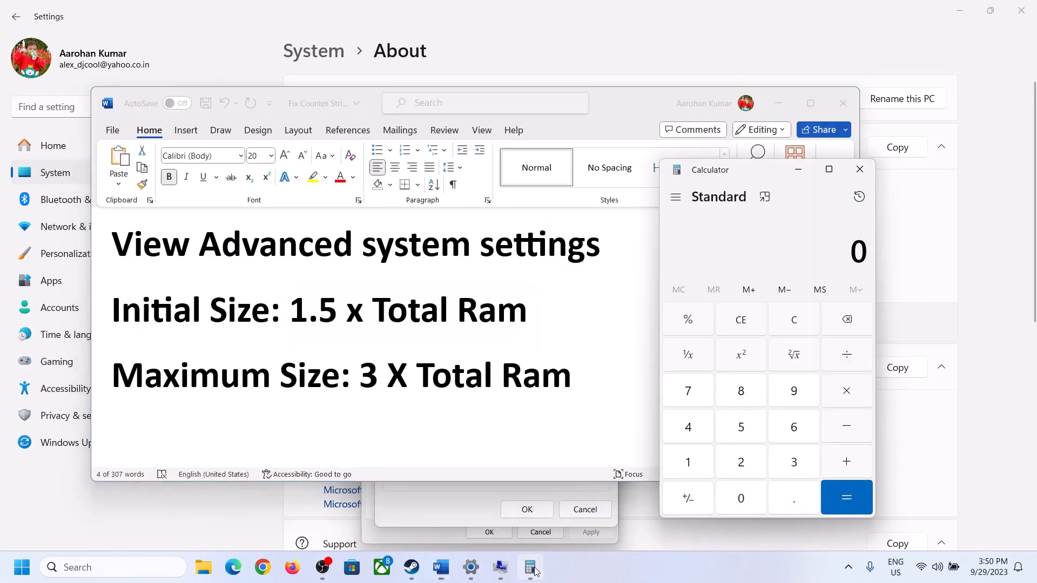
# - Calculate the installed RAM in megabytes as 16 × 1024 in Calculator
pyautogui.click(689, 464)
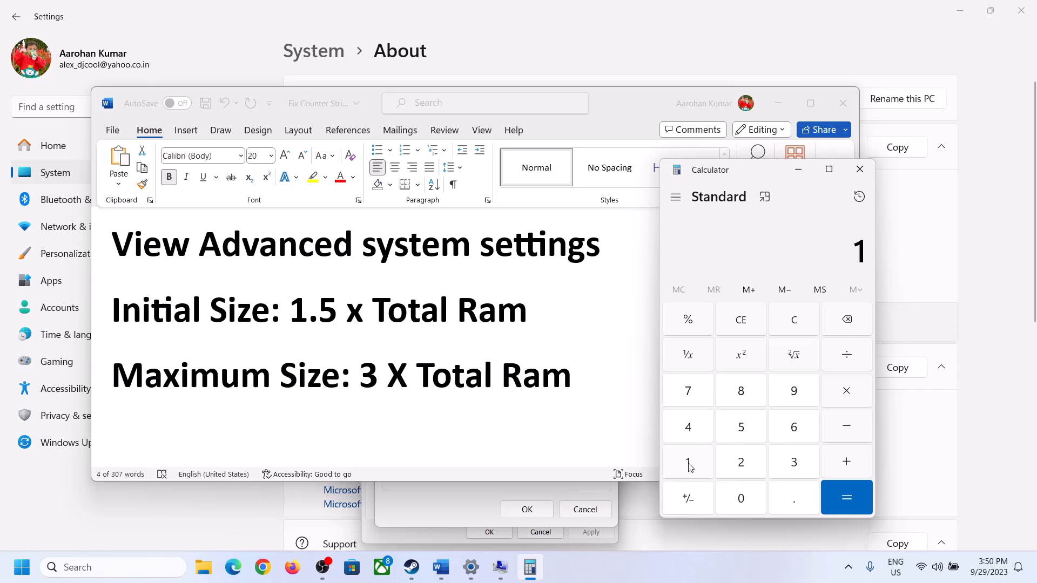
pyautogui.click(789, 436)
pyautogui.click(796, 330)
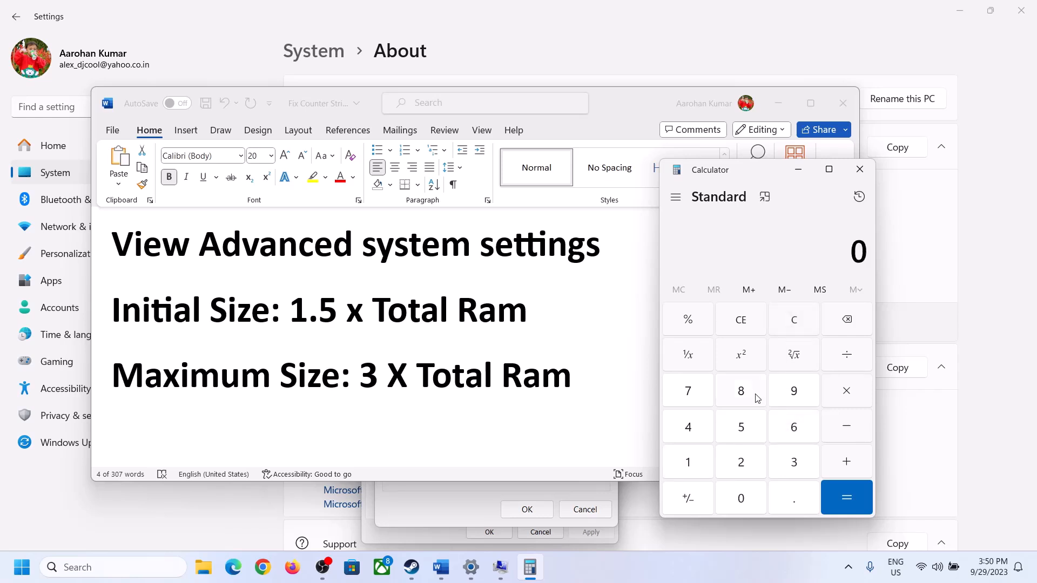
pyautogui.click(696, 465)
pyautogui.click(777, 435)
pyautogui.click(845, 398)
pyautogui.click(687, 463)
pyautogui.click(740, 498)
pyautogui.click(742, 464)
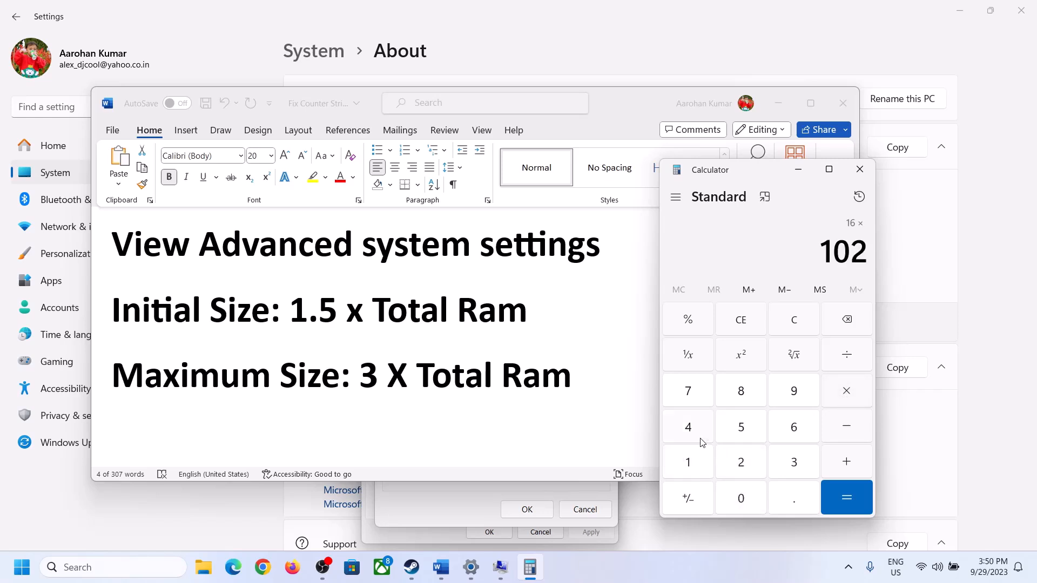
pyautogui.click(701, 440)
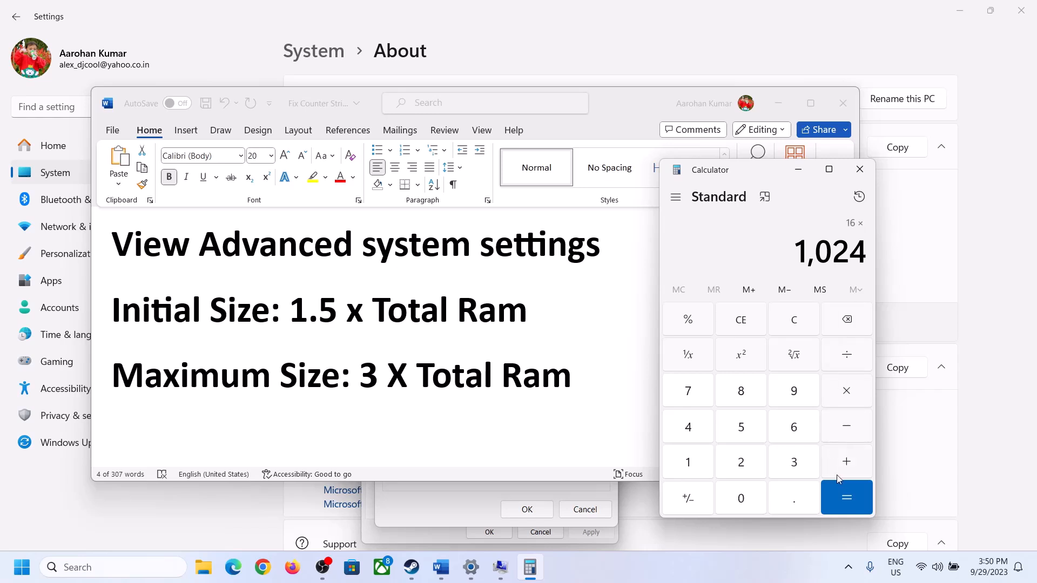
pyautogui.click(846, 498)
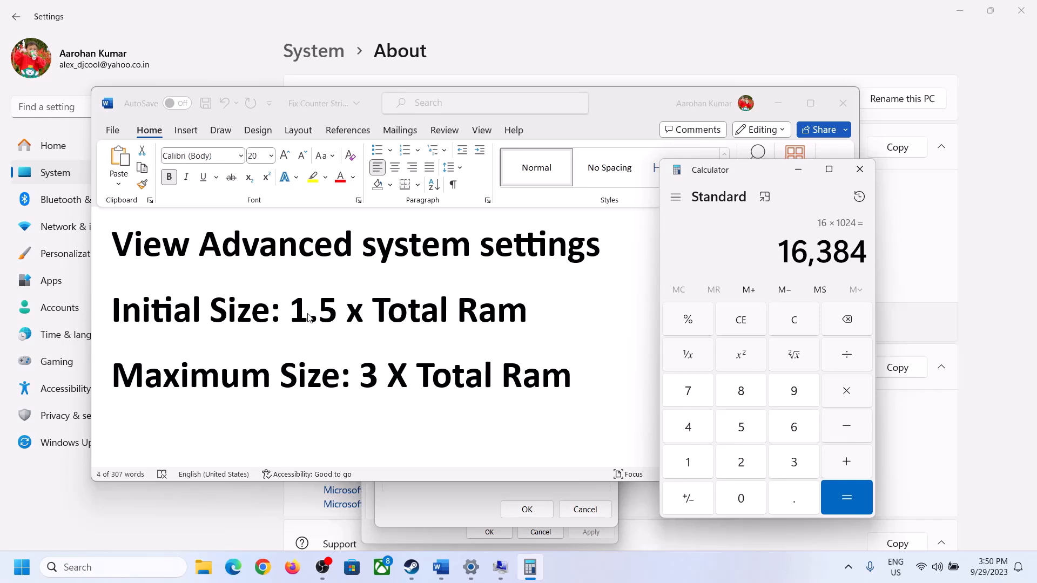
# - Multiply the RAM result by 1.5 to work out the initial paging file size
pyautogui.click(848, 394)
pyautogui.click(705, 466)
pyautogui.click(788, 505)
pyautogui.click(741, 428)
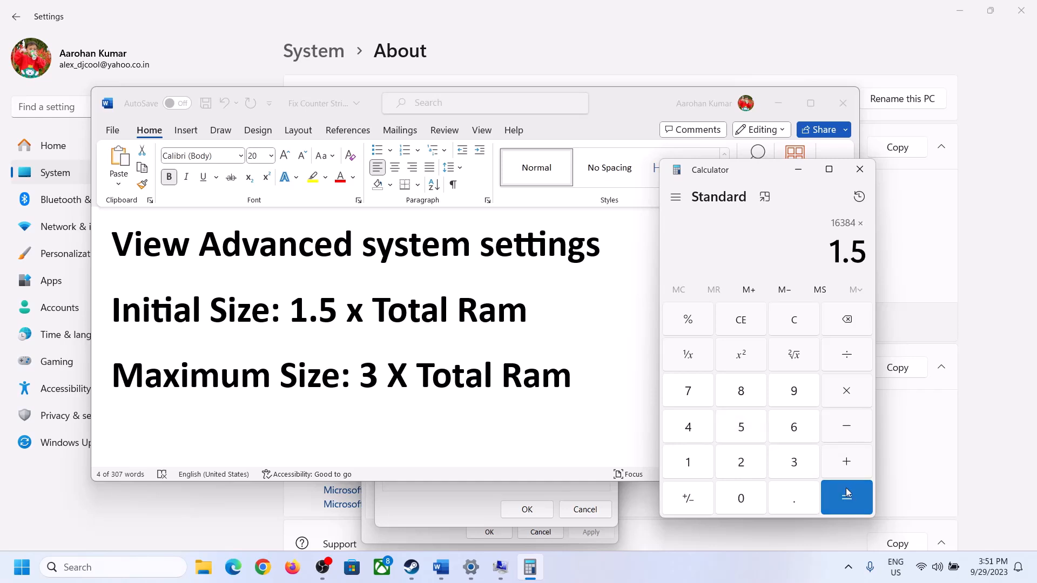
pyautogui.click(843, 494)
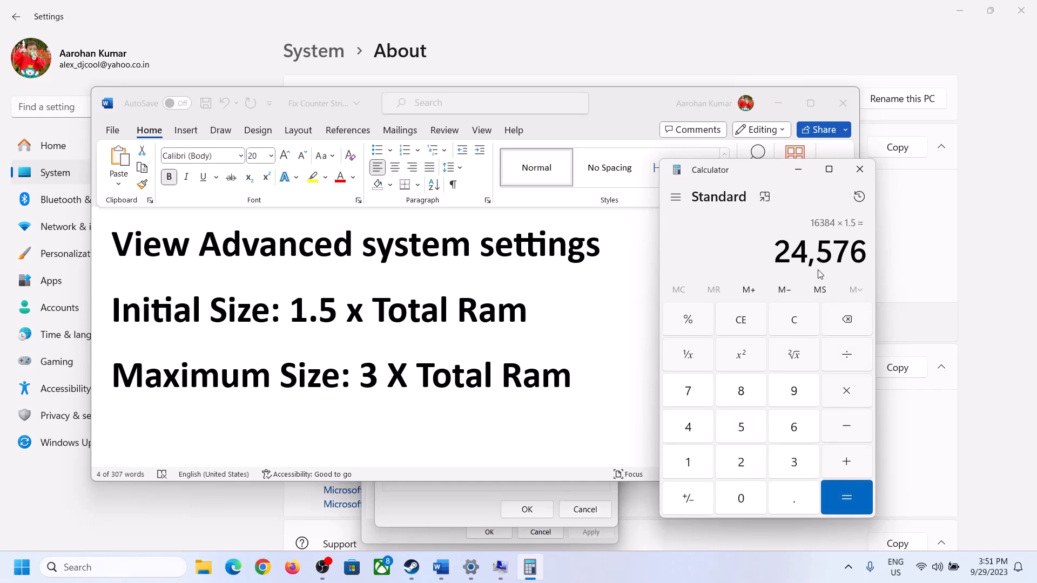
# - Set the custom initial paging file size for drive C: to 24576 MB in the Virtual Memory dialog
pyautogui.click(458, 503)
pyautogui.click(490, 349)
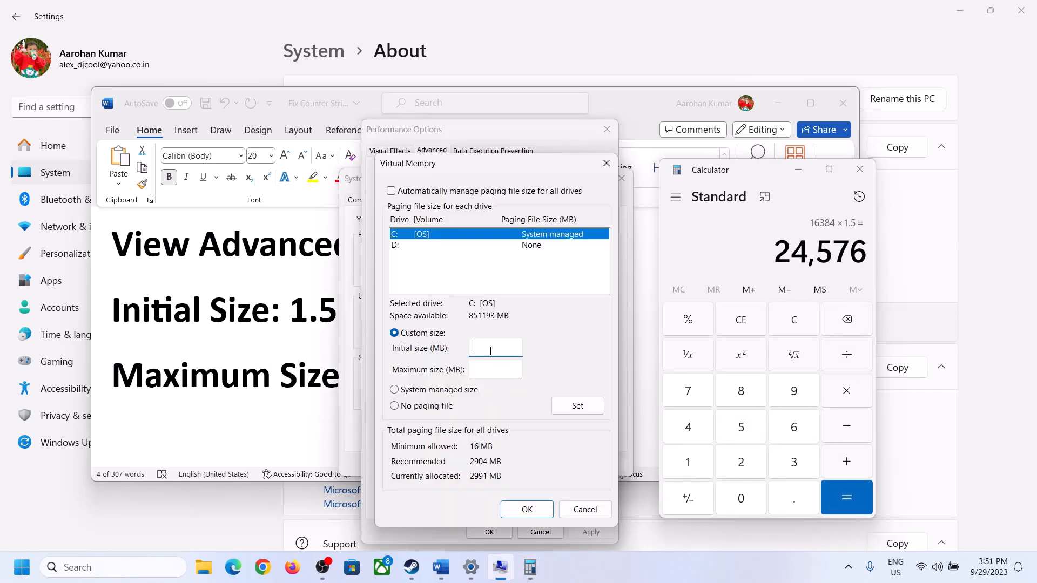
pyautogui.write('24576')
pyautogui.click(519, 369)
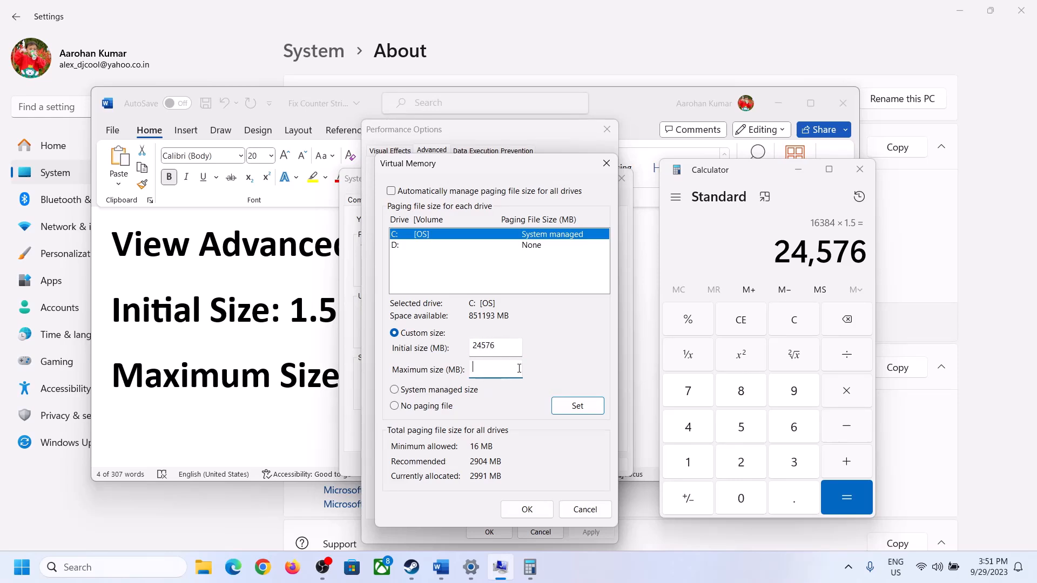
# - Check the maximum size formula in the notes, clear Calculator, and compute the installed RAM again as 16 × 1024
pyautogui.click(314, 379)
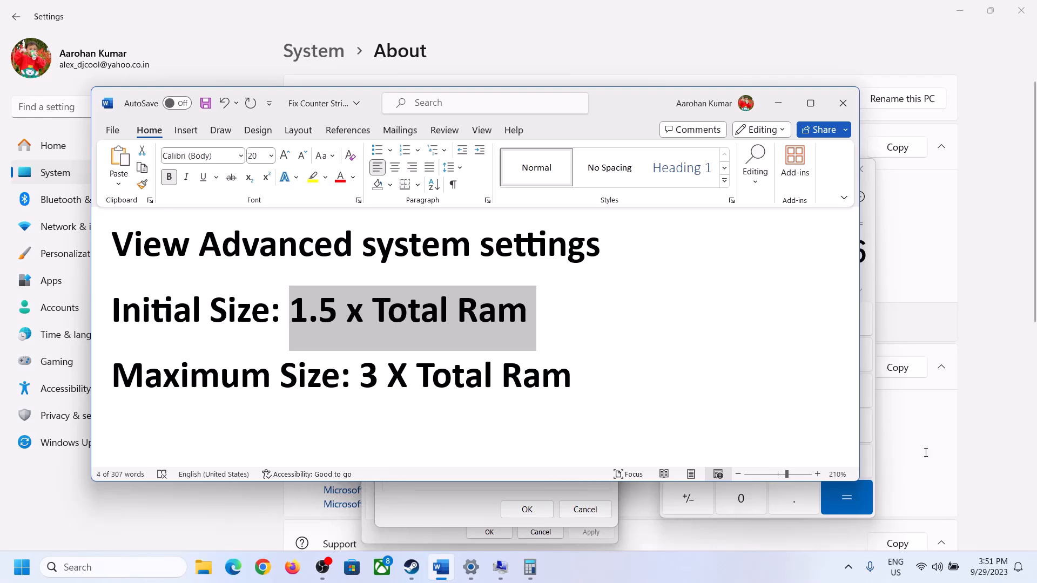
pyautogui.click(871, 280)
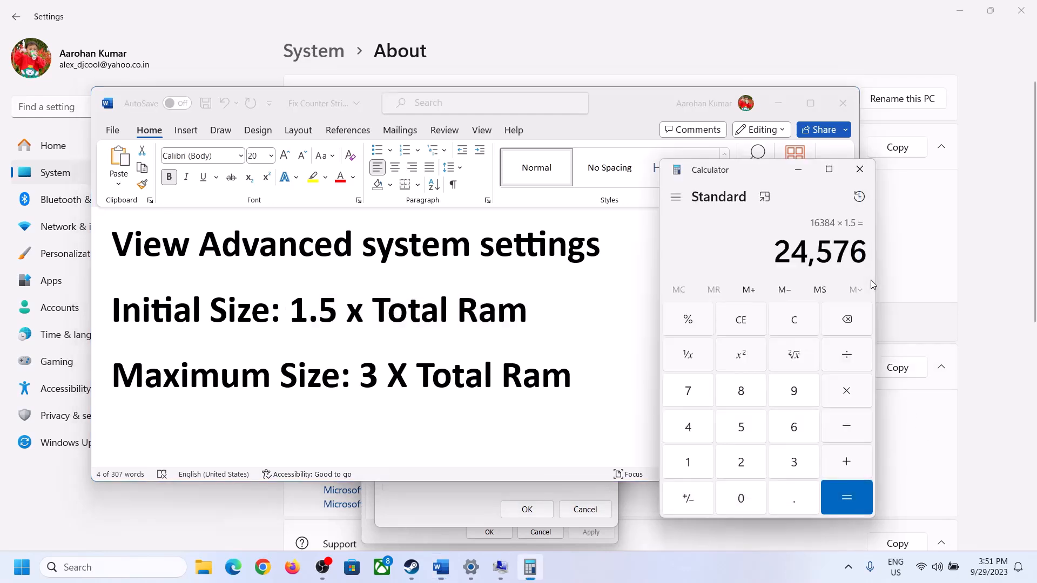
pyautogui.click(793, 320)
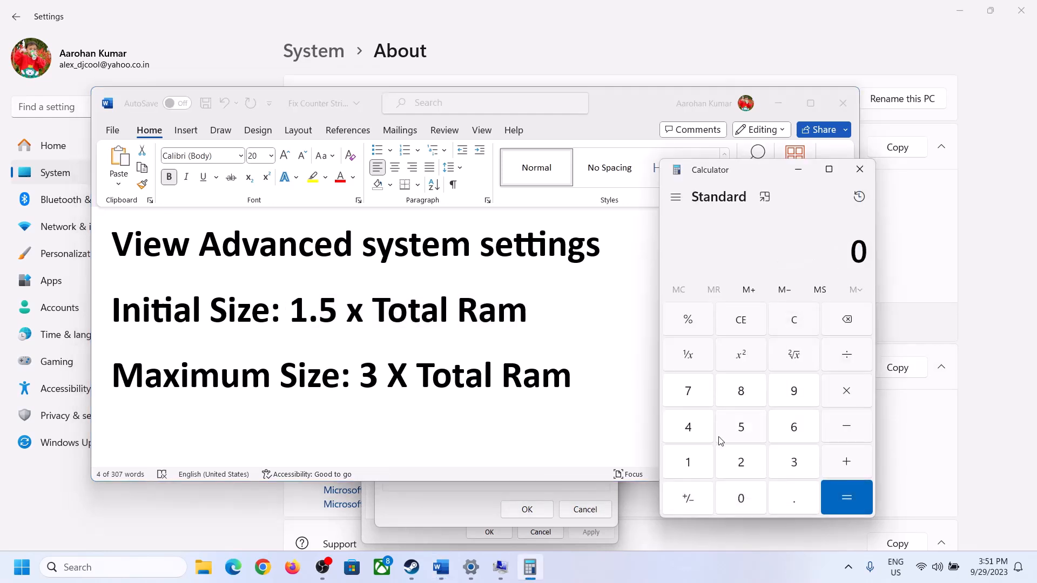
pyautogui.click(471, 567)
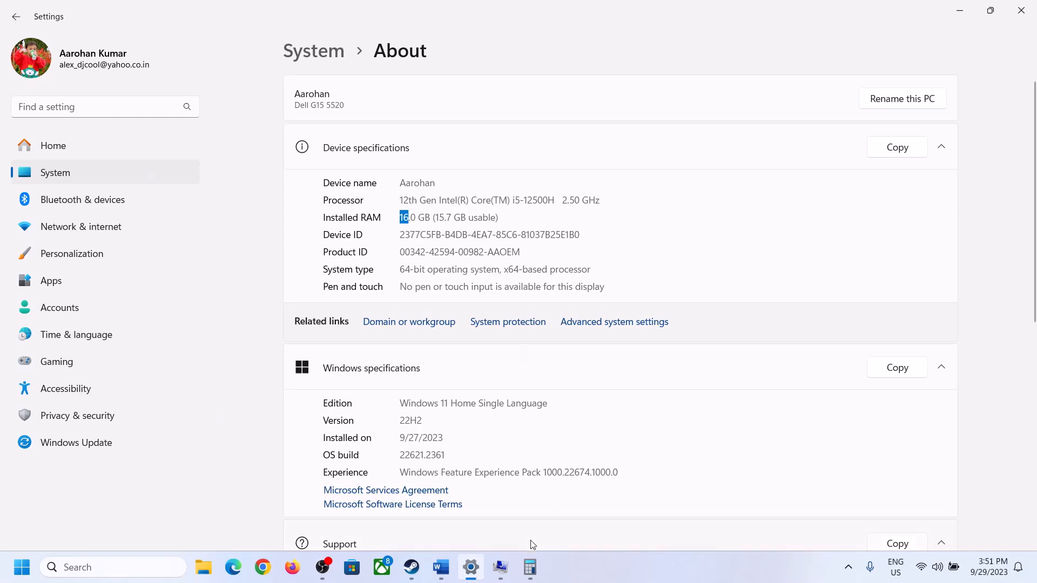
pyautogui.click(529, 567)
pyautogui.click(700, 458)
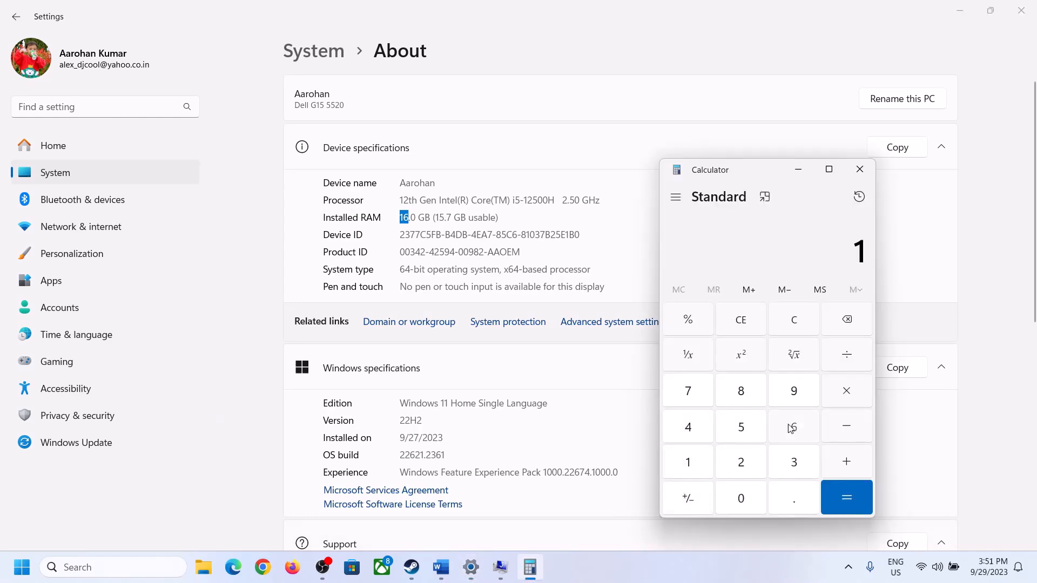
pyautogui.click(790, 428)
pyautogui.click(840, 393)
pyautogui.click(695, 458)
pyautogui.click(739, 494)
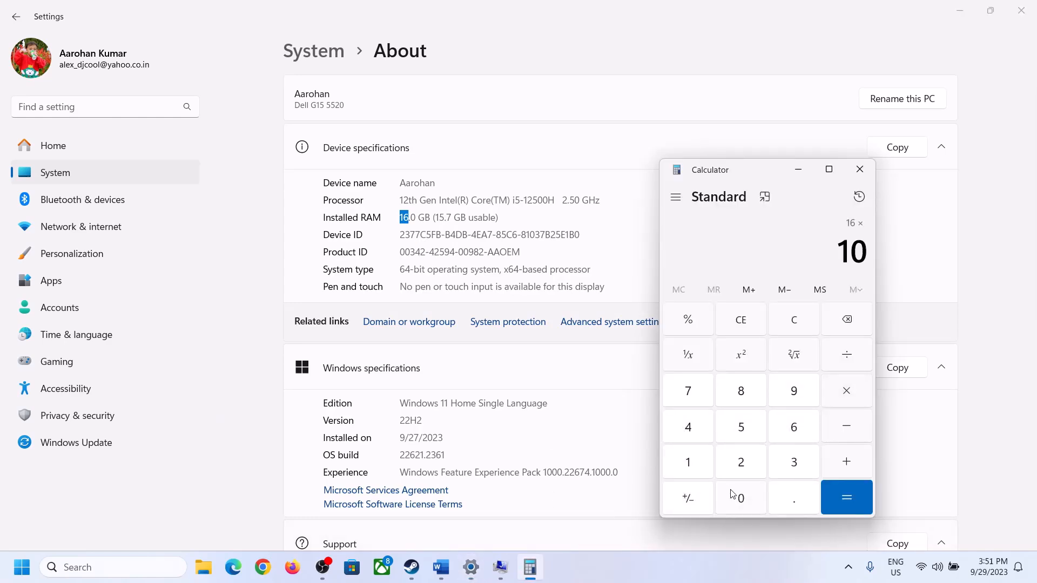
pyautogui.click(742, 462)
pyautogui.click(692, 430)
pyautogui.click(834, 510)
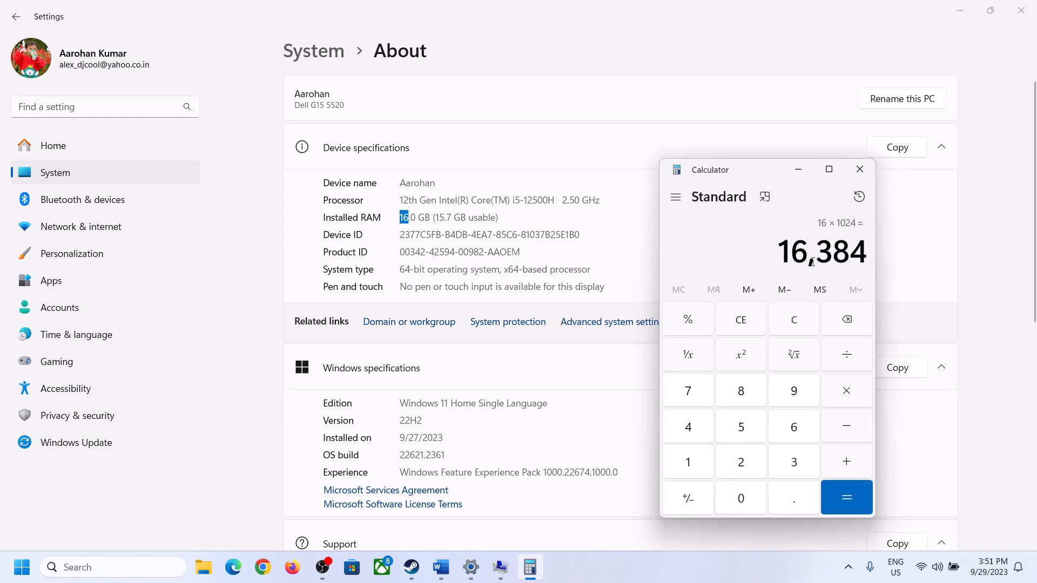
# - Multiply the RAM result by 3, following the notes' maximum size formula
pyautogui.click(441, 567)
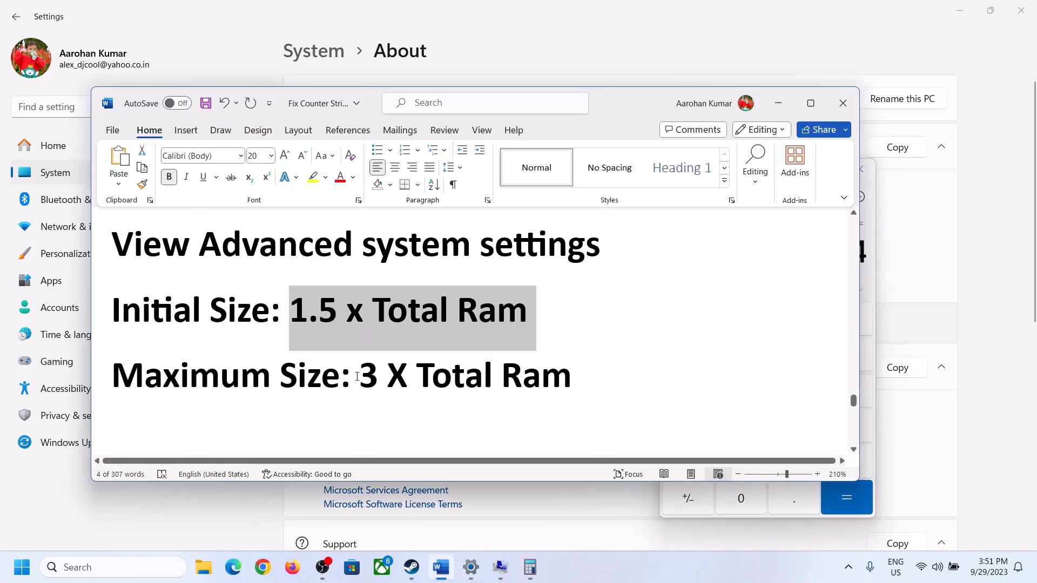
pyautogui.click(529, 567)
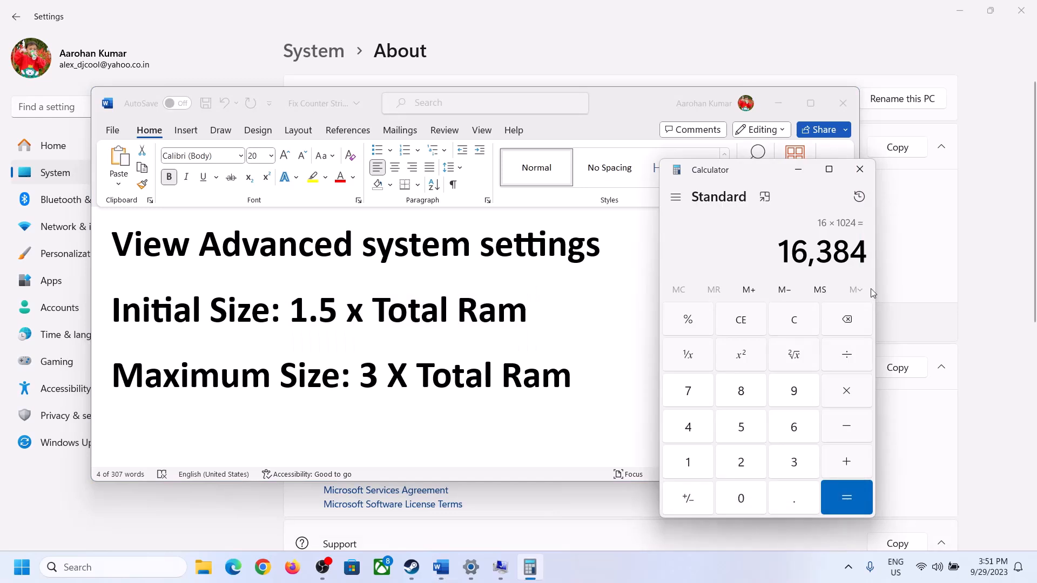
pyautogui.click(846, 394)
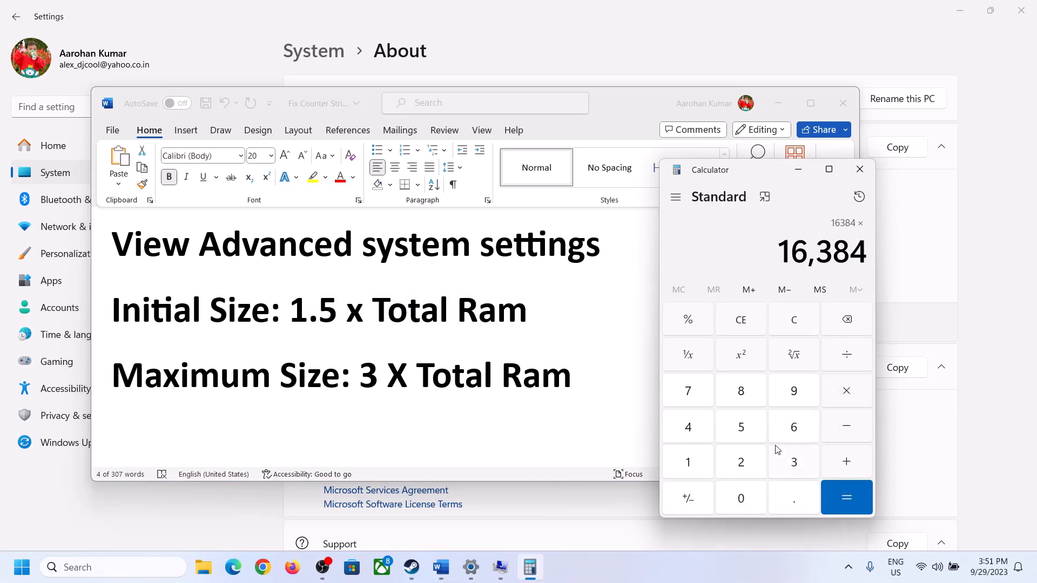
pyautogui.click(791, 460)
pyautogui.click(854, 495)
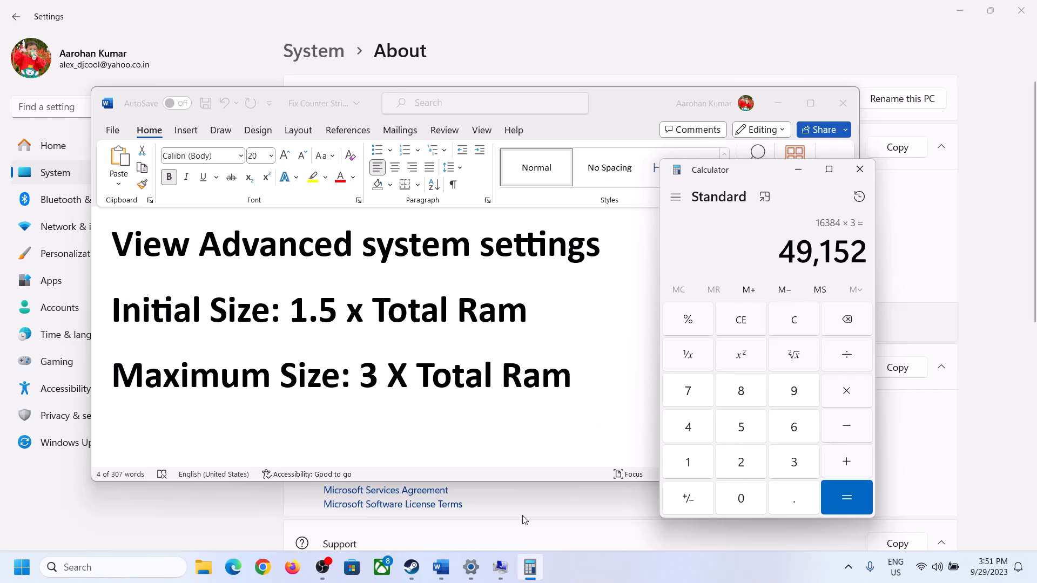
# - Set drive C:'s maximum paging file size to 49152 MB and assign the custom size range to the drive
pyautogui.moveTo(500, 567)
pyautogui.click(539, 467)
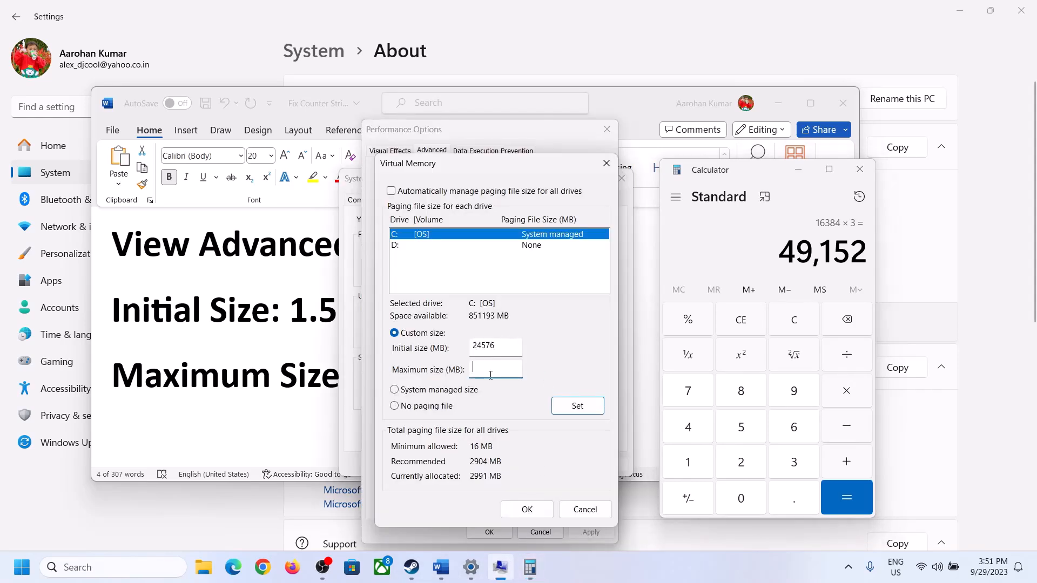
pyautogui.write('49152')
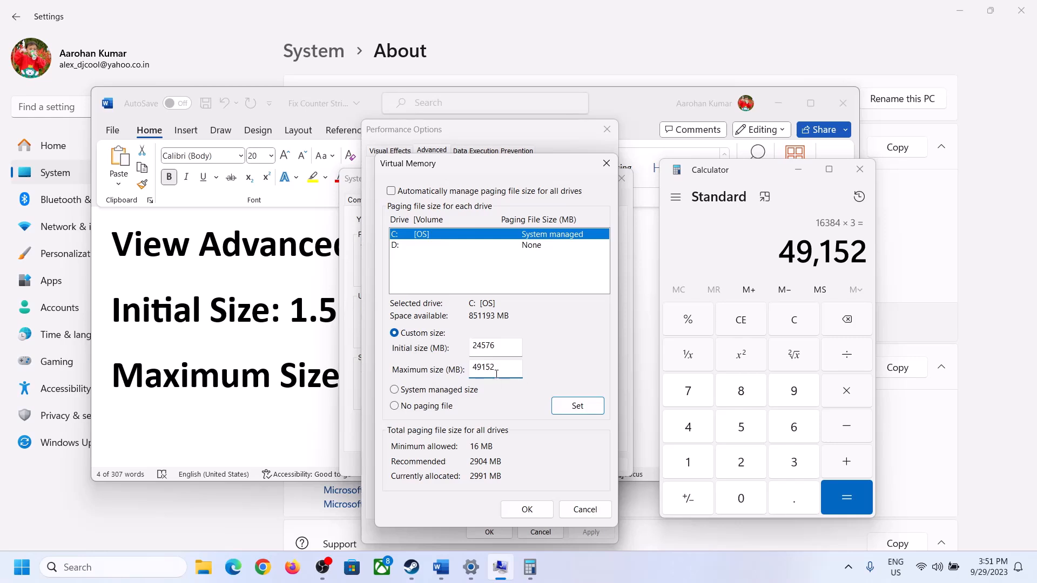
pyautogui.click(577, 408)
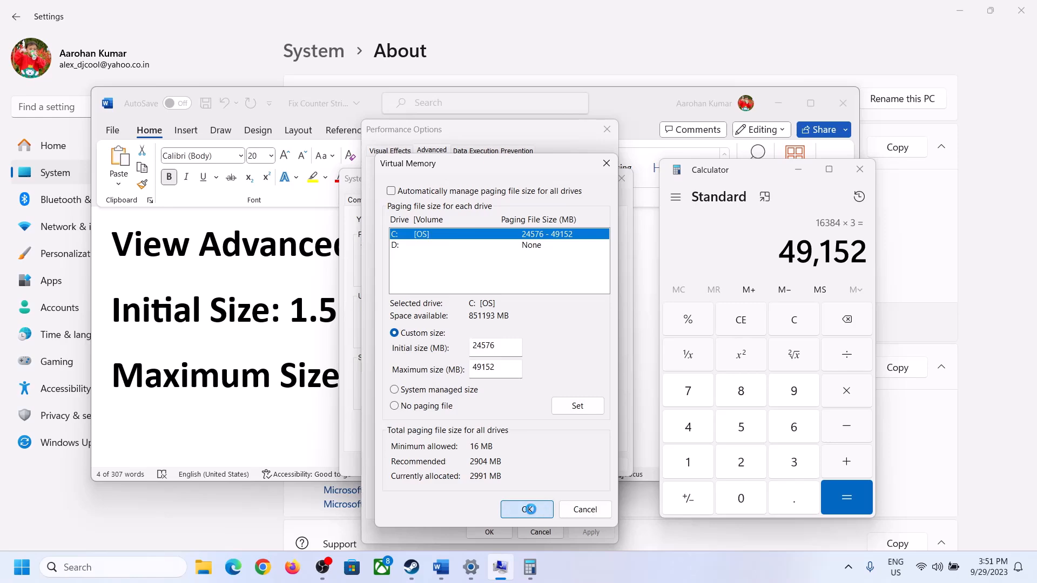
# - Confirm the Virtual Memory, Performance Options and System Properties dialogs, and dismiss the restart prompt without restarting
pyautogui.click(530, 510)
pyautogui.click(643, 334)
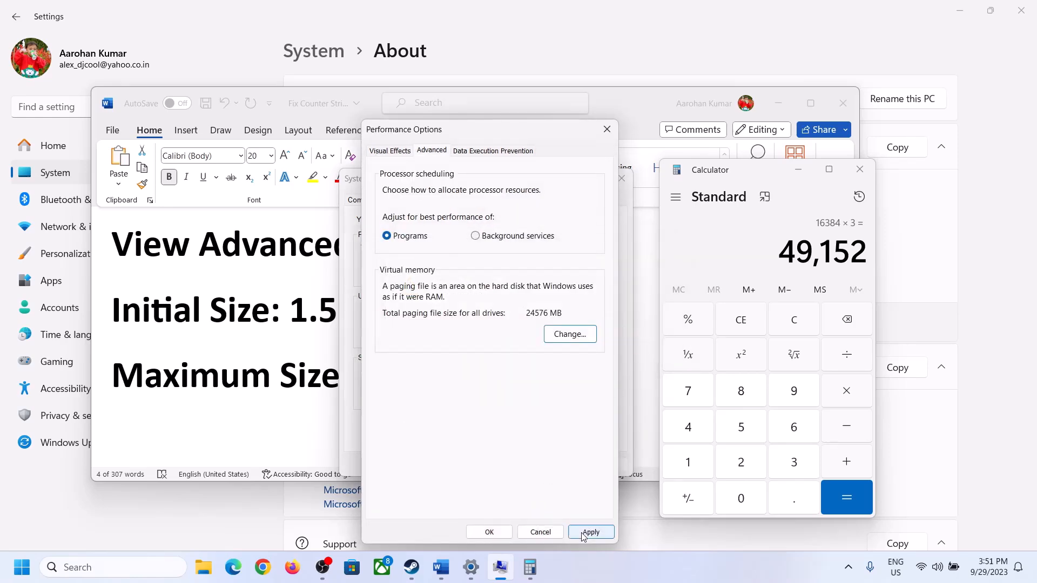
pyautogui.click(490, 532)
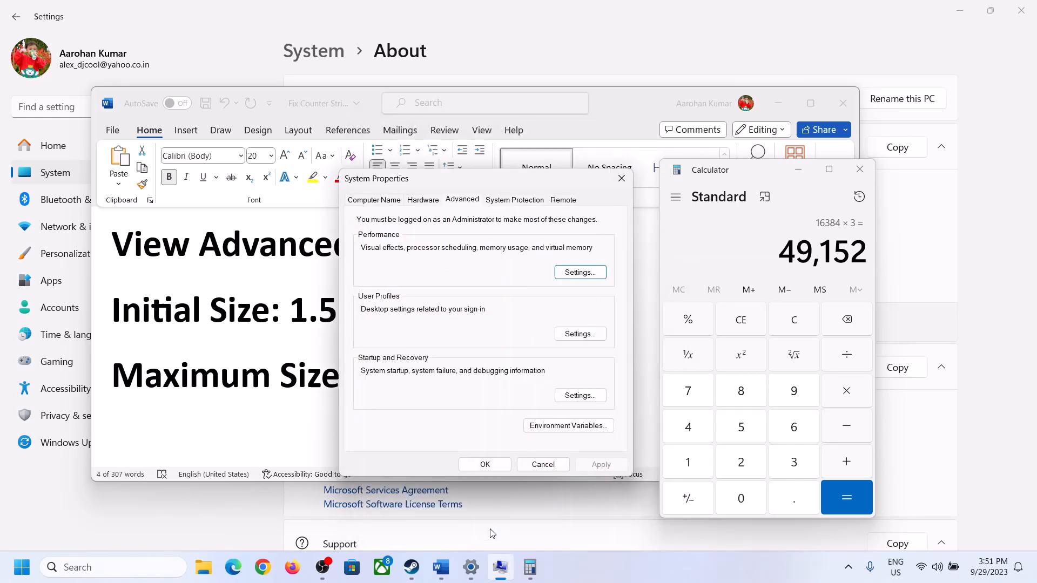
pyautogui.click(496, 464)
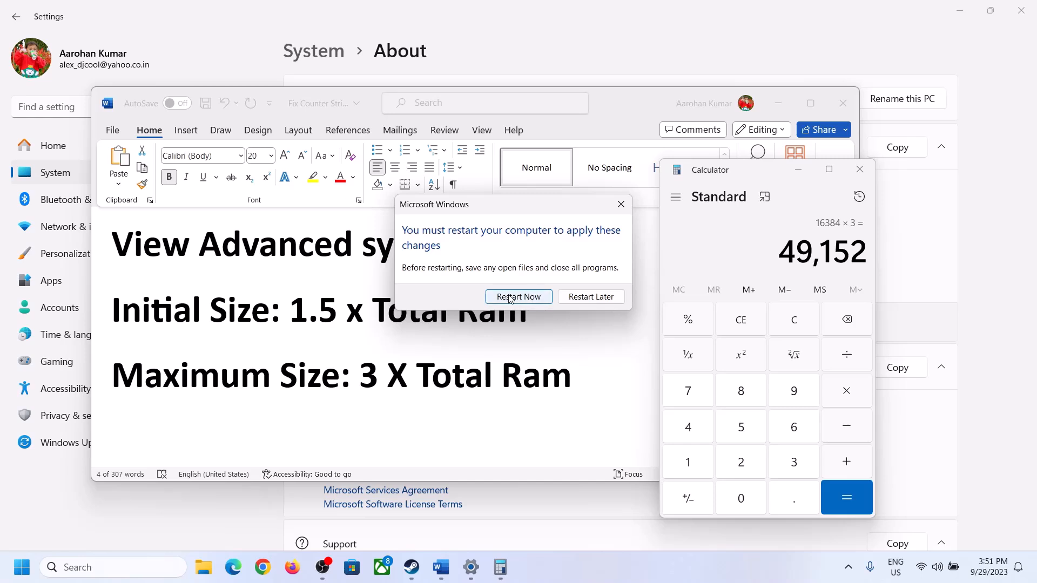
pyautogui.click(619, 204)
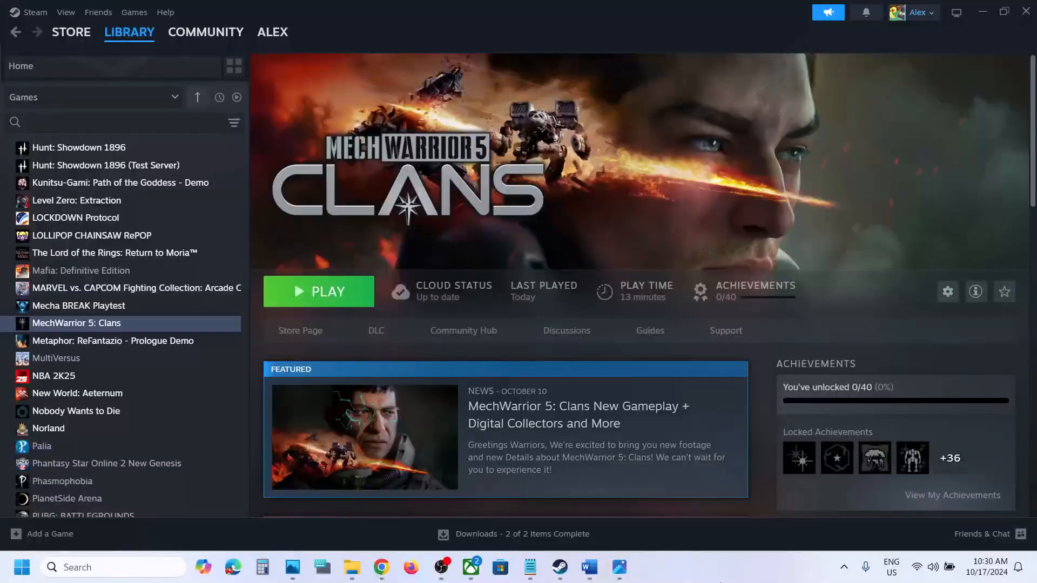
# - Look up Step 11 in the Word notes, open Windows Update in Settings, and check for updates
pyautogui.click(589, 568)
pyautogui.scroll(-5, 403, 329)
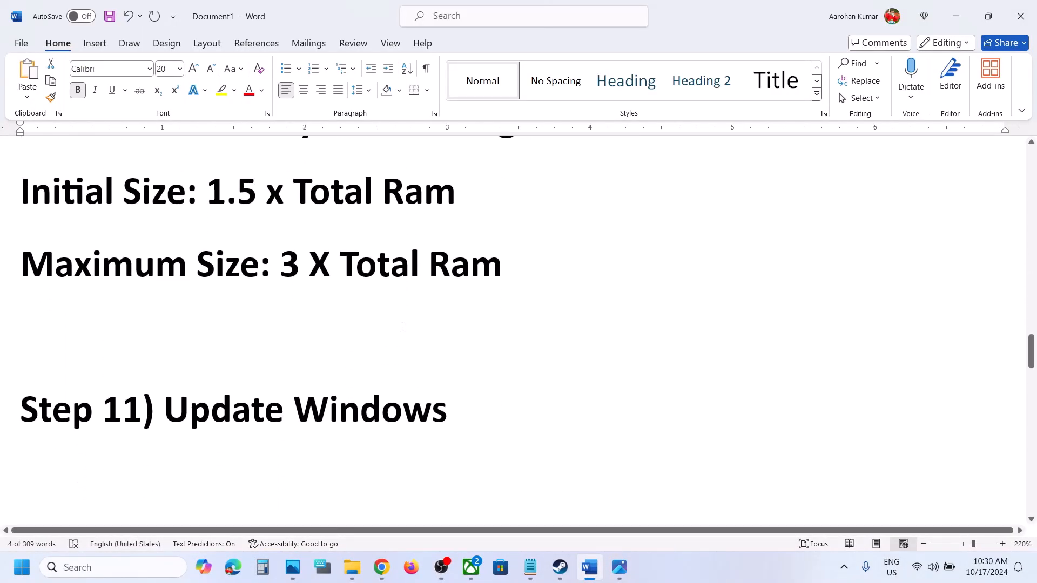
pyautogui.press('super+i')
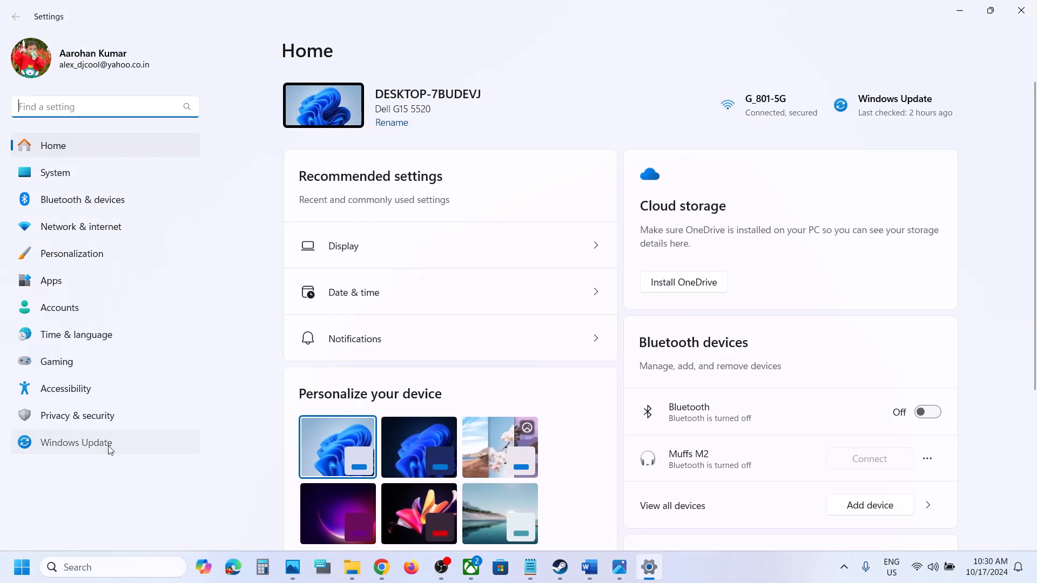
pyautogui.click(111, 450)
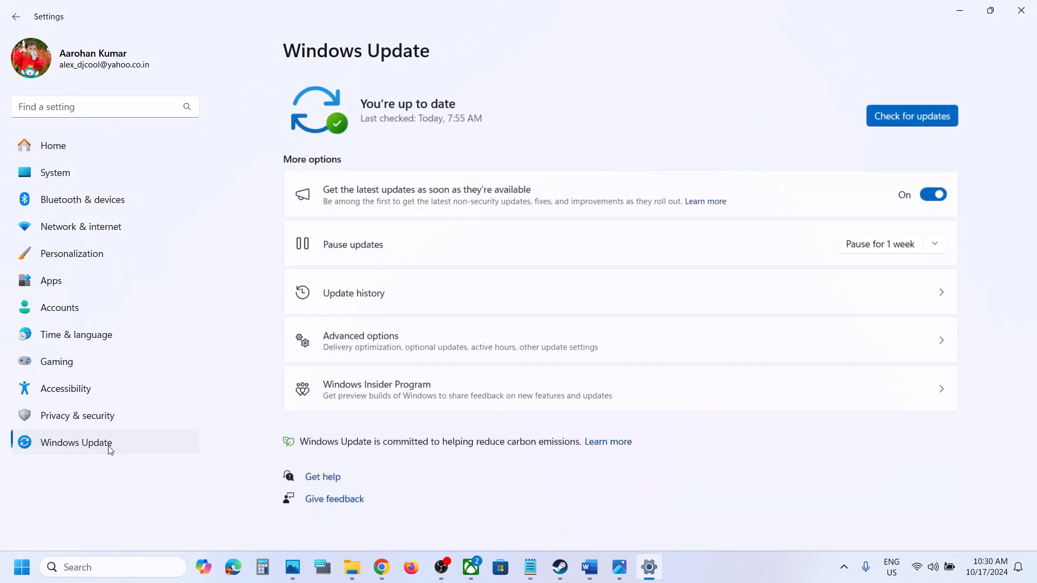
pyautogui.click(896, 112)
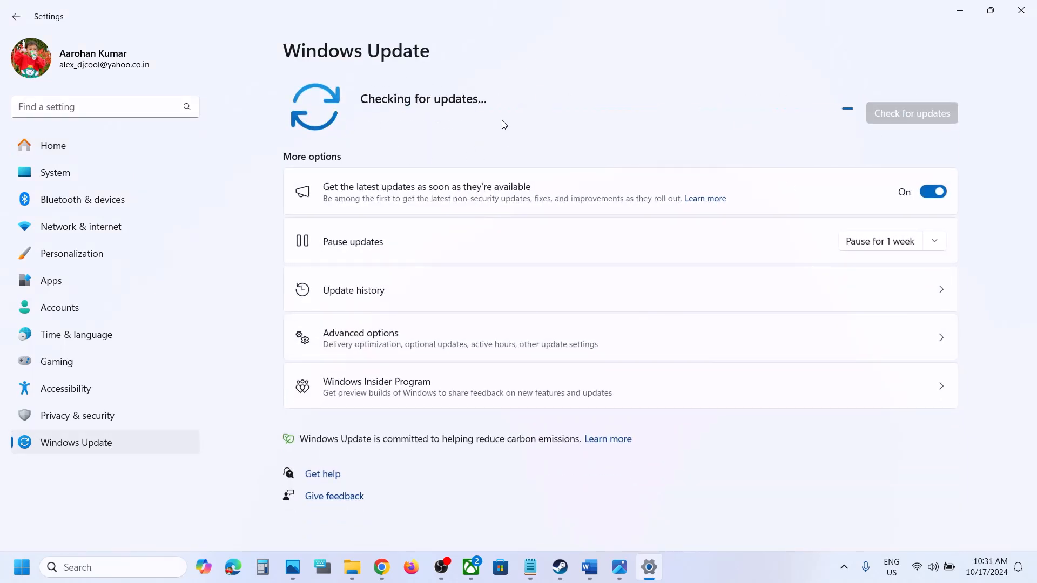
# - View the computer's power options for the restart that follows updating, and close them without restarting
pyautogui.click(10, 579)
pyautogui.click(392, 520)
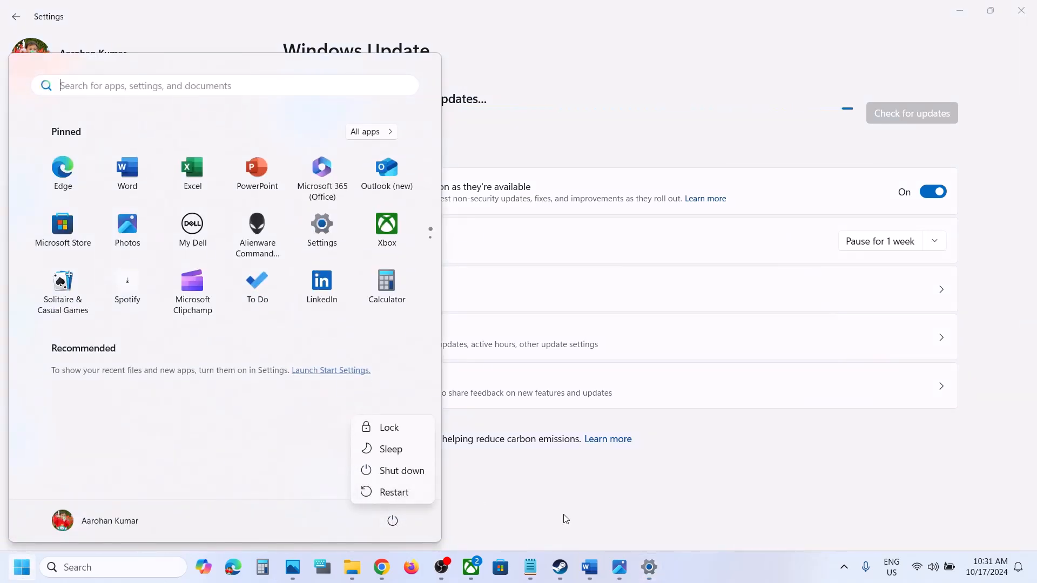
pyautogui.click(566, 519)
pyautogui.click(566, 519)
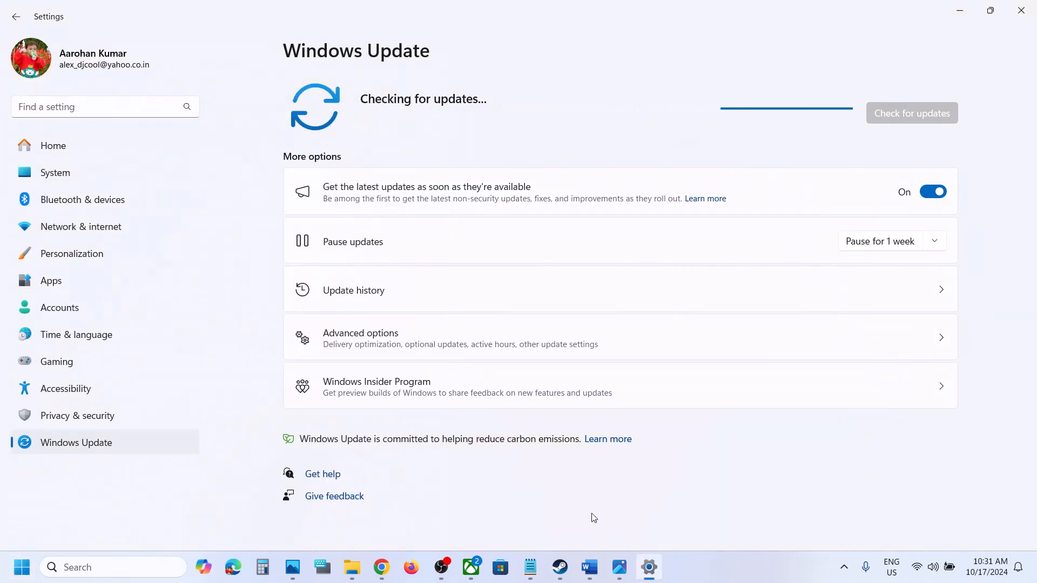
# - Return to the Word notes and copy the Visual C++ downloads link under Step 12
pyautogui.click(565, 578)
pyautogui.click(589, 569)
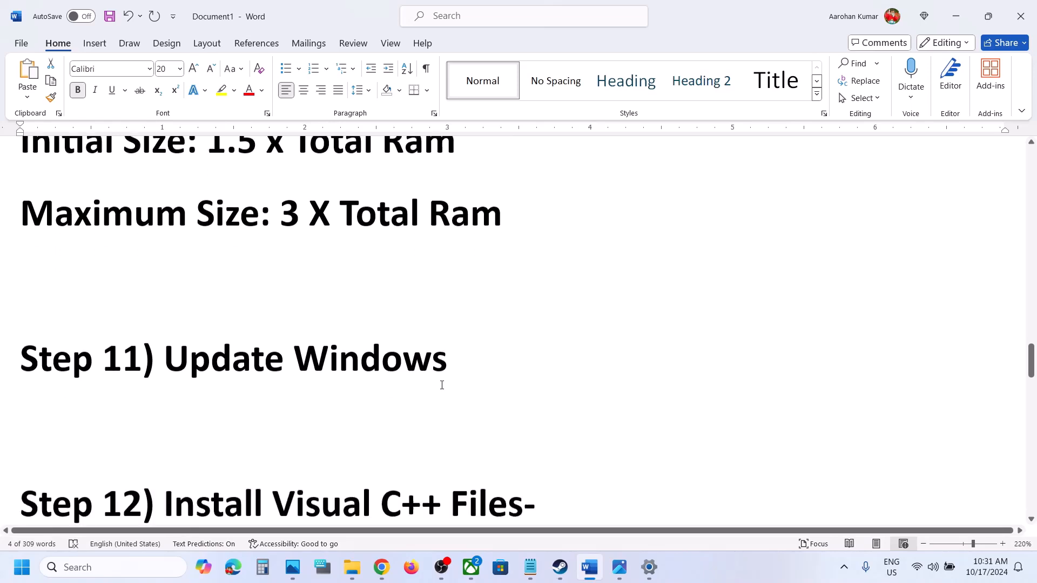
pyautogui.scroll(-3, 442, 385)
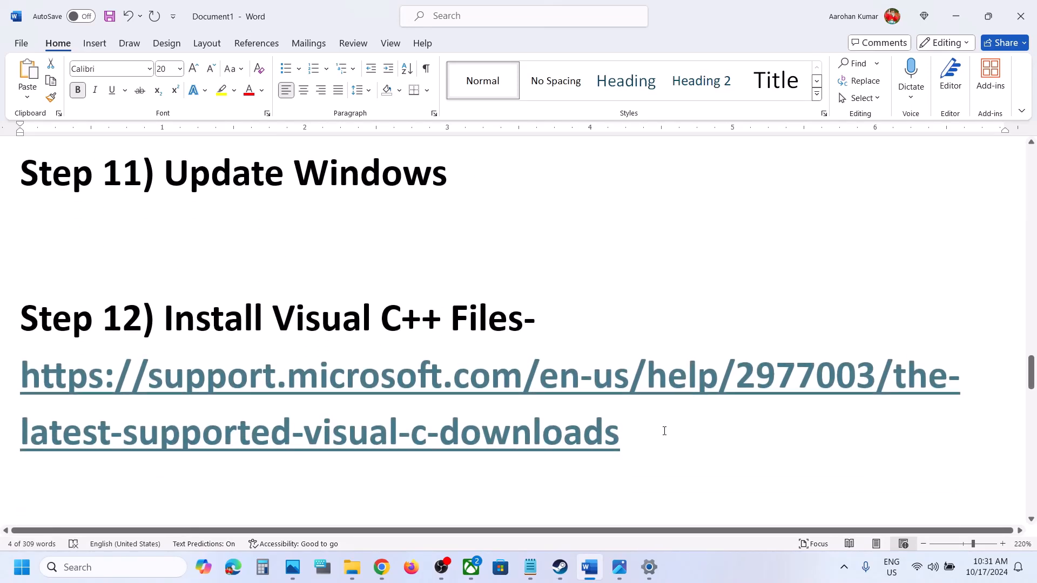
pyautogui.moveTo(664, 431); pyautogui.dragTo(128, 404)
pyautogui.hotkey('ctrl', 'c')
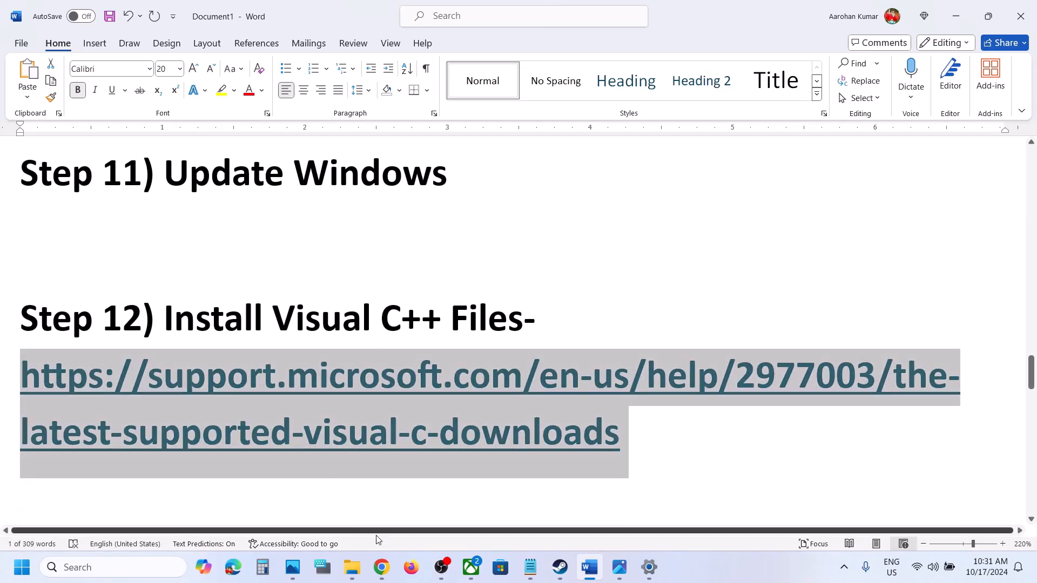
# - Open the copied Visual C++ downloads link in a new Chrome tab
pyautogui.click(382, 572)
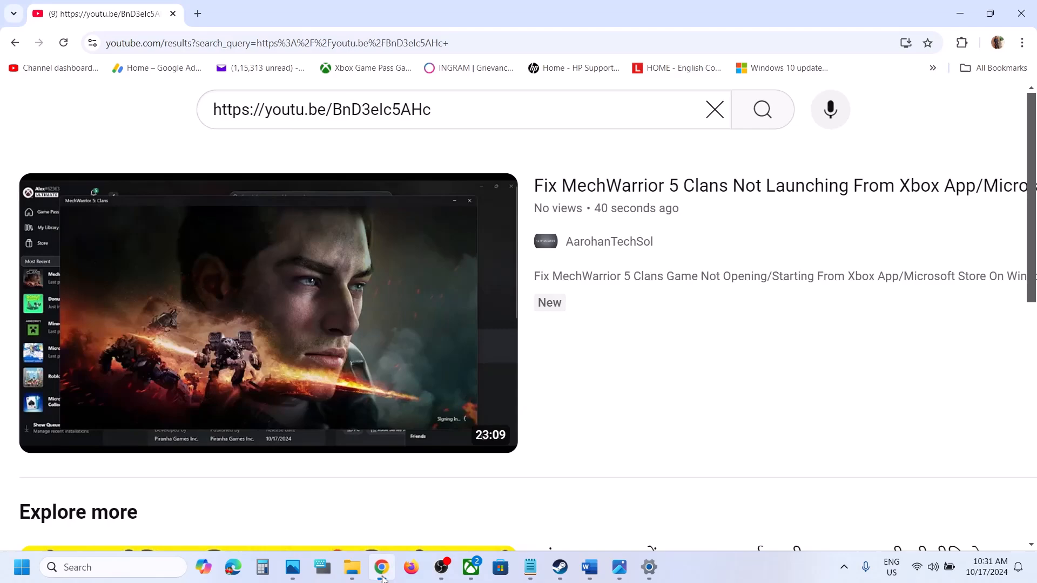
pyautogui.click(197, 13)
pyautogui.hotkey('ctrl', 'v')
pyautogui.press('Return')
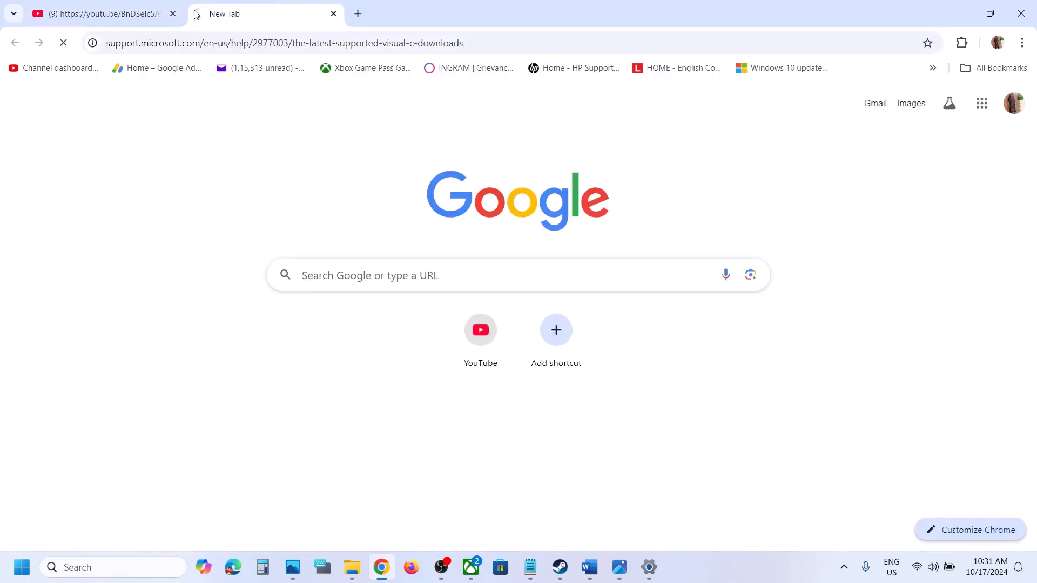
# - Download the X86 package from the latest Visual C++ Redistributable table and run its installer to repair the installation
pyautogui.scroll(-5, 473, 454)
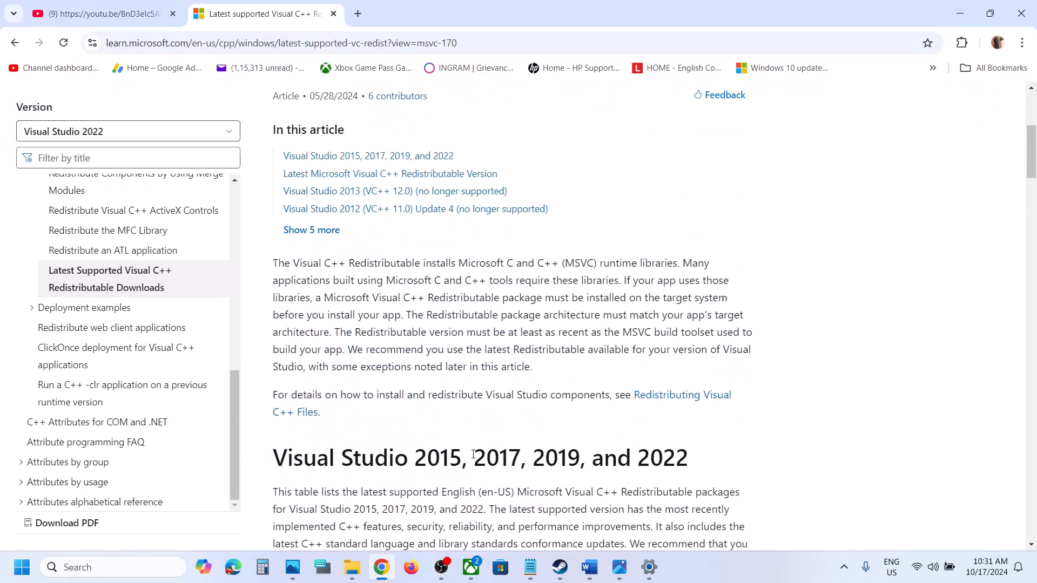
pyautogui.scroll(-5, 473, 454)
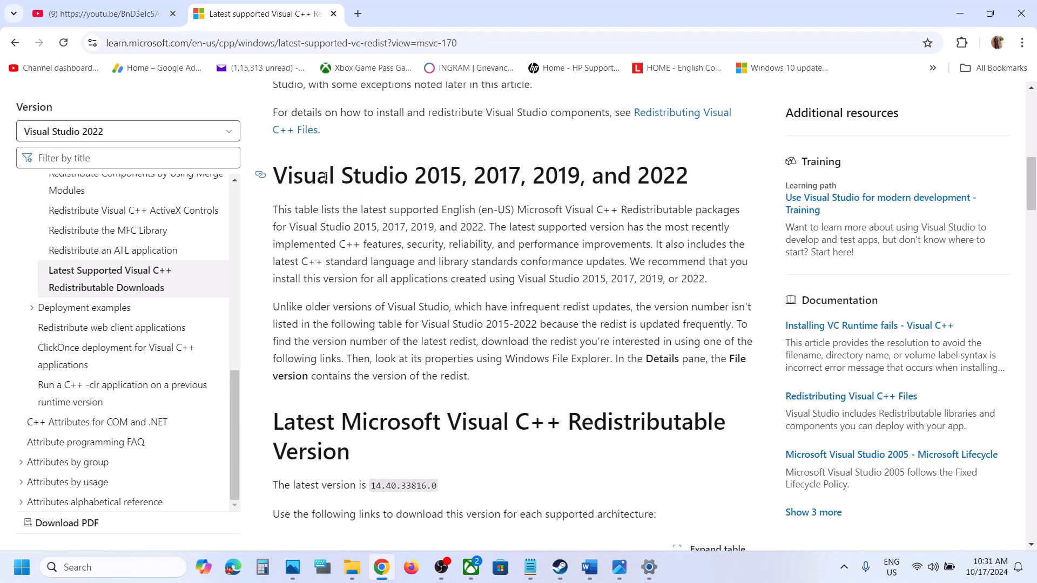
pyautogui.moveTo(326, 177); pyautogui.dragTo(667, 172)
pyautogui.scroll(-7, 411, 316)
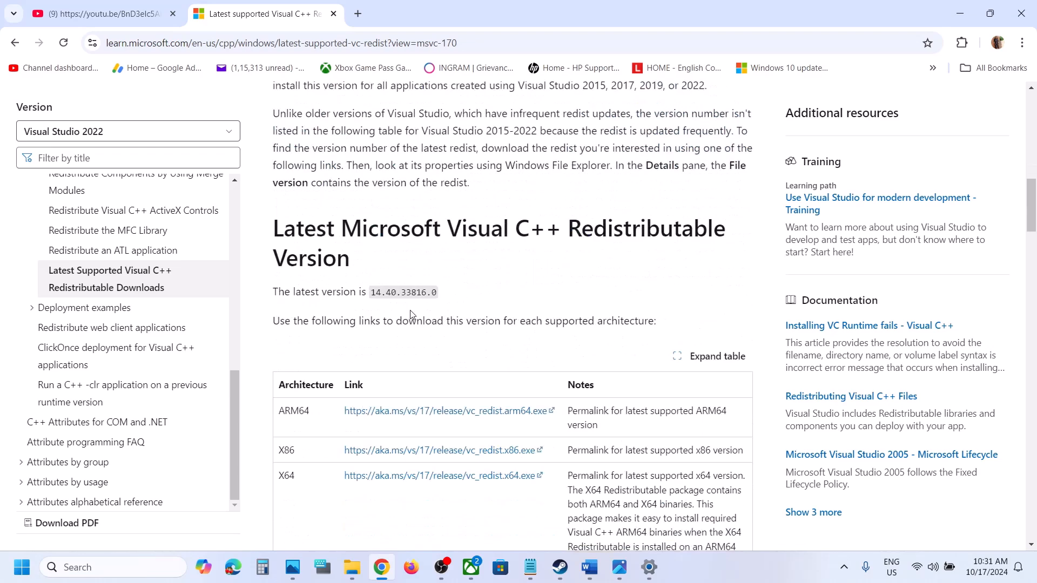
pyautogui.doubleClick(285, 274)
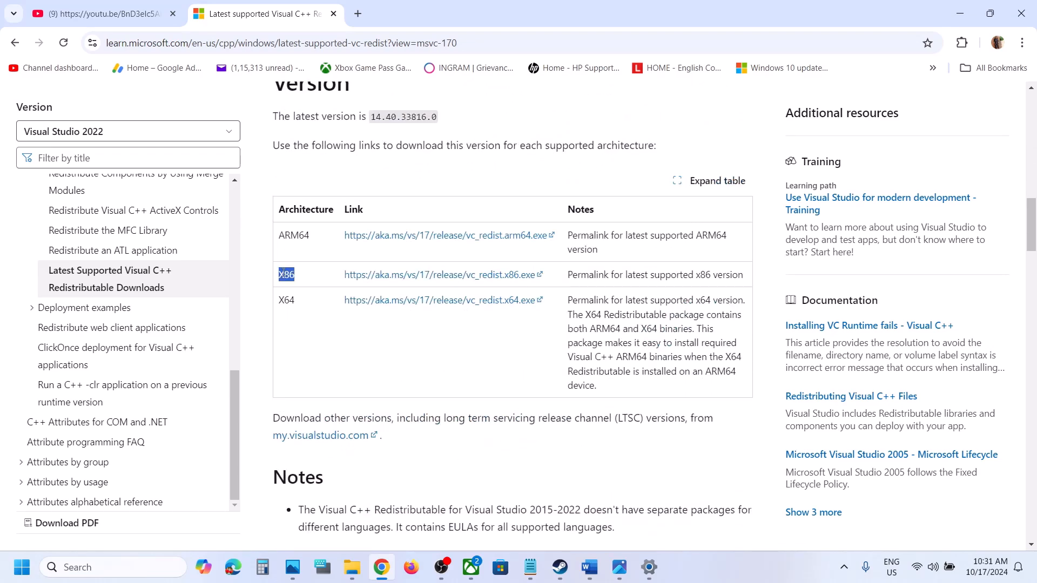
pyautogui.doubleClick(286, 300)
pyautogui.click(414, 278)
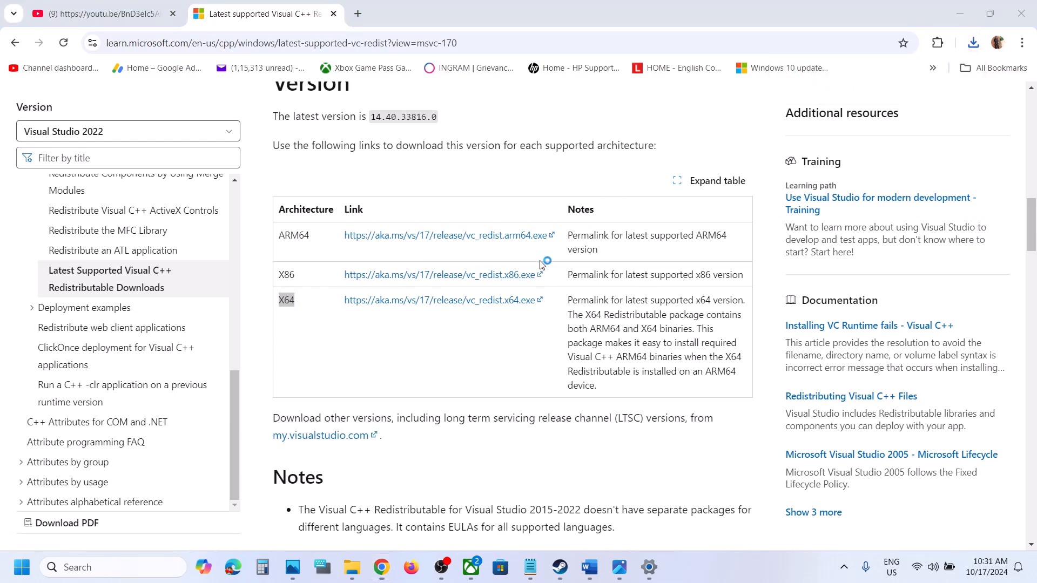
pyautogui.click(543, 356)
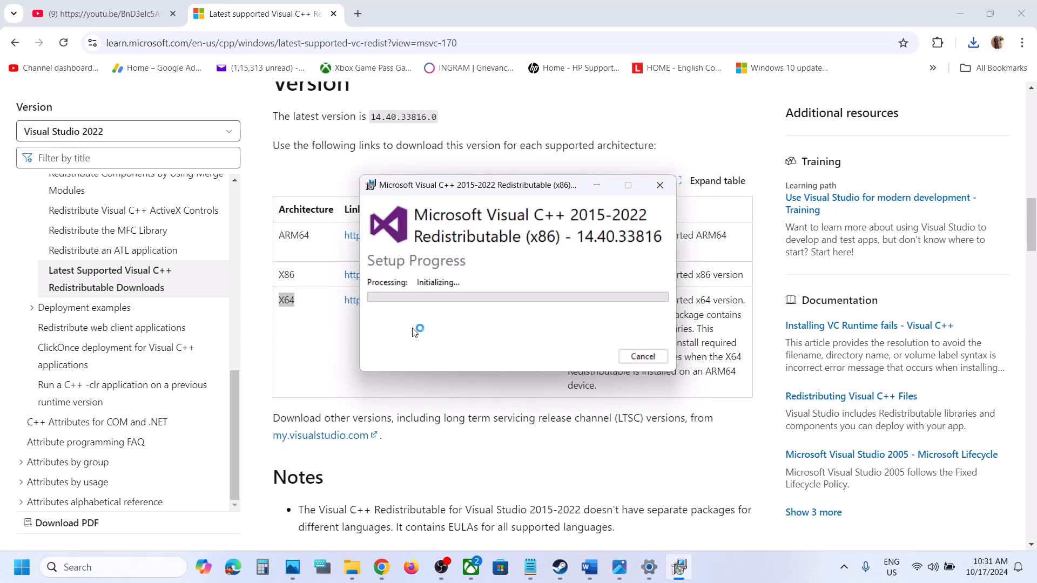
pyautogui.click(679, 567)
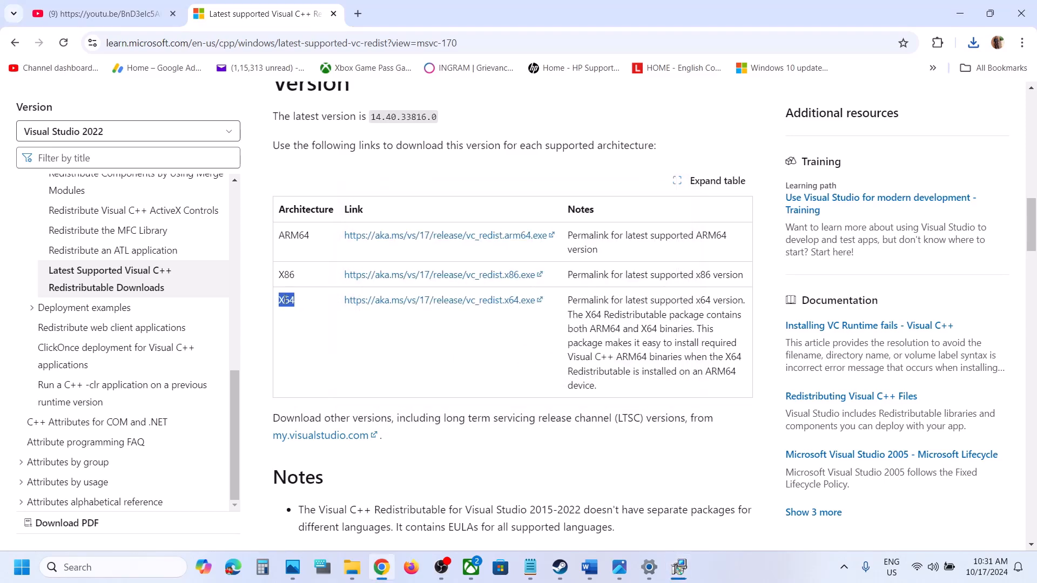
# - Download the X64 Visual C++ Redistributable, repair it with the installer, and set its window beside the x86 one
pyautogui.click(430, 302)
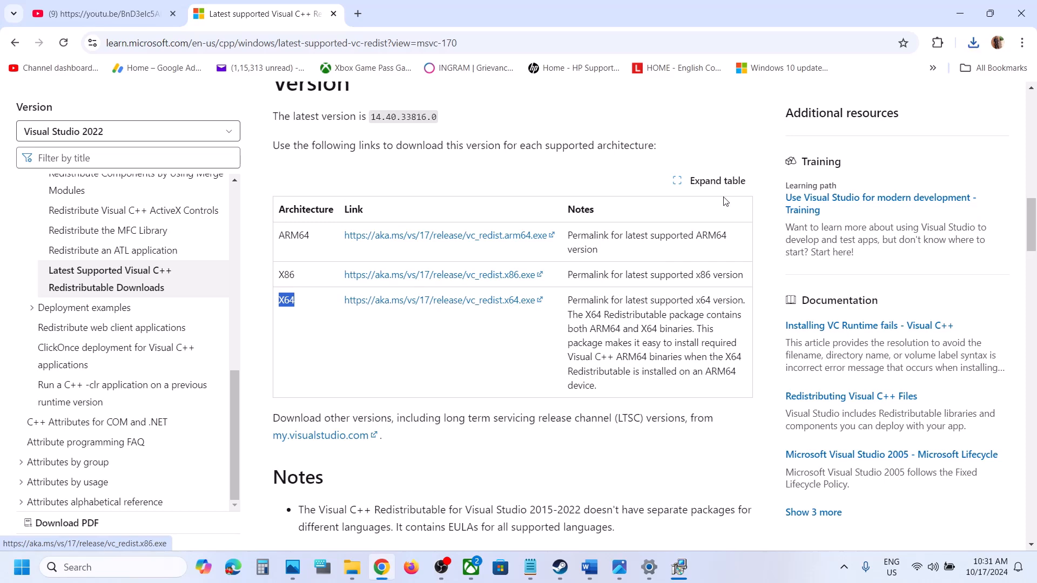
pyautogui.click(486, 302)
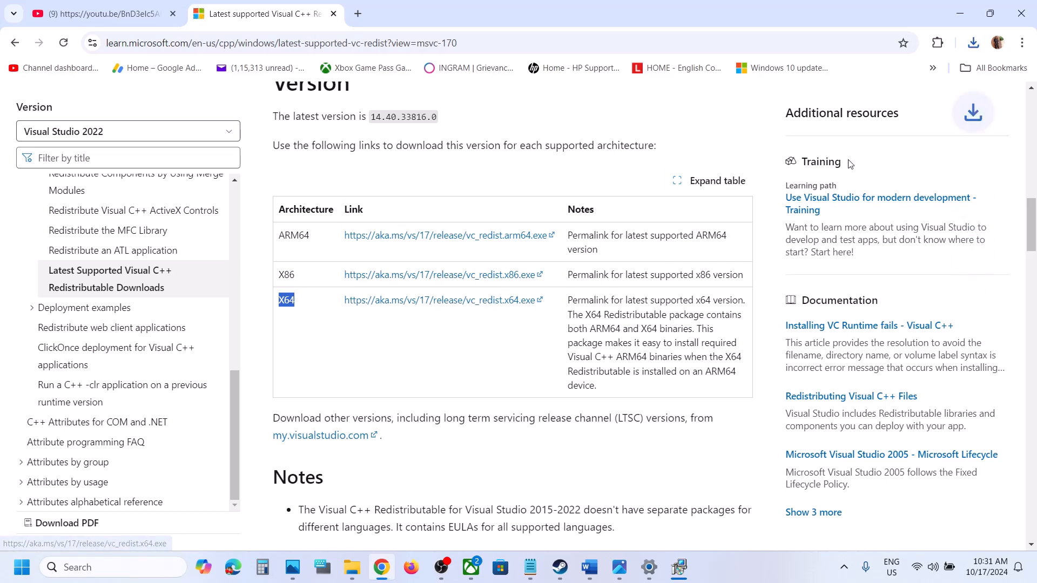
pyautogui.click(517, 306)
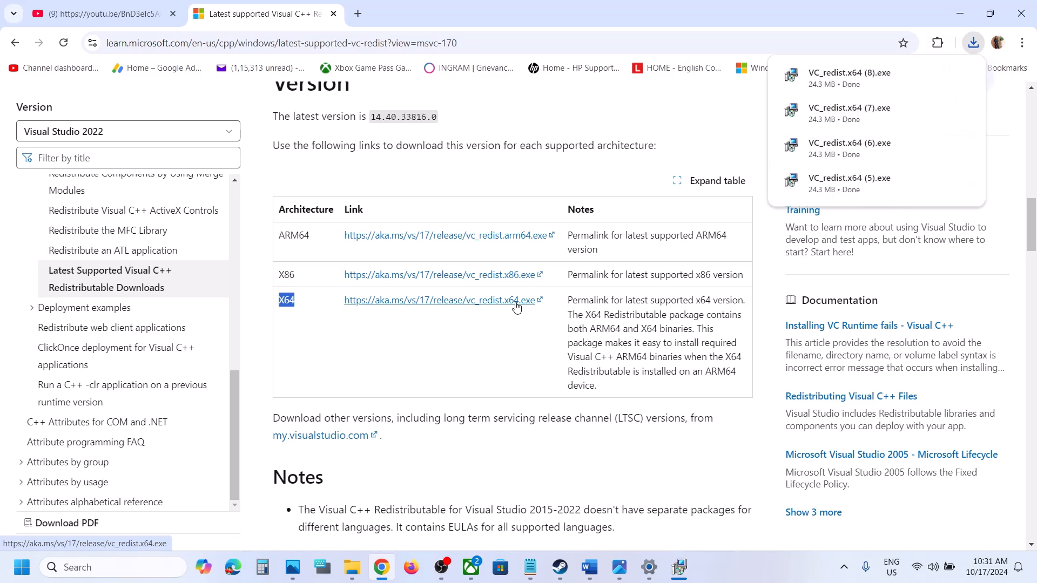
pyautogui.click(846, 78)
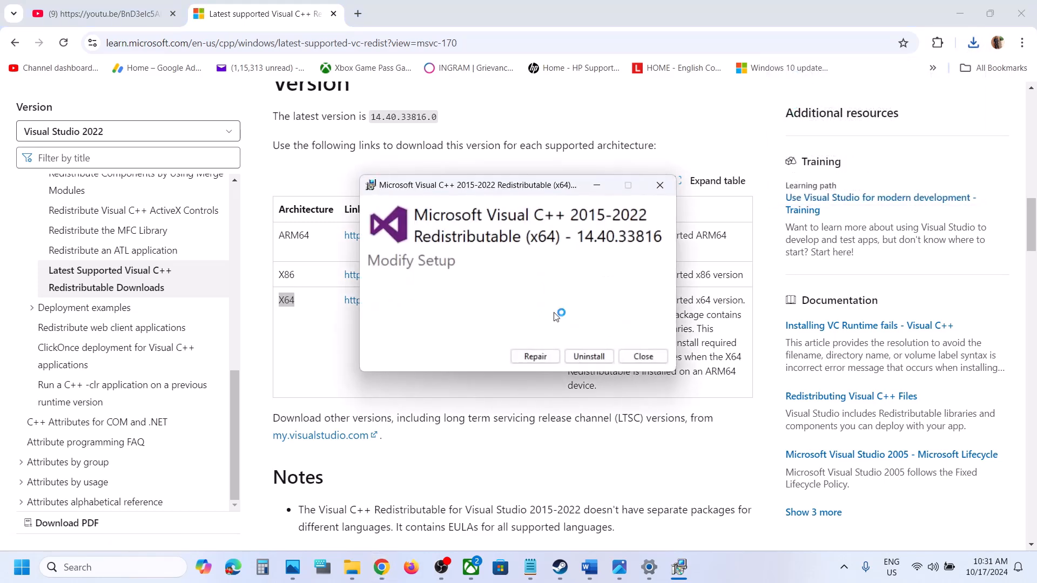
pyautogui.click(539, 354)
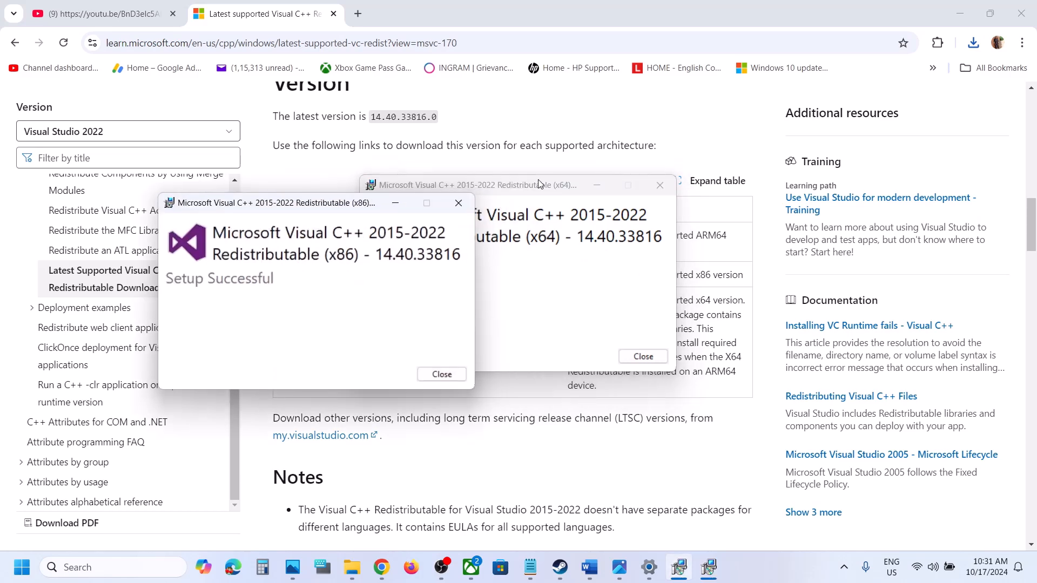
pyautogui.moveTo(539, 183); pyautogui.dragTo(699, 216)
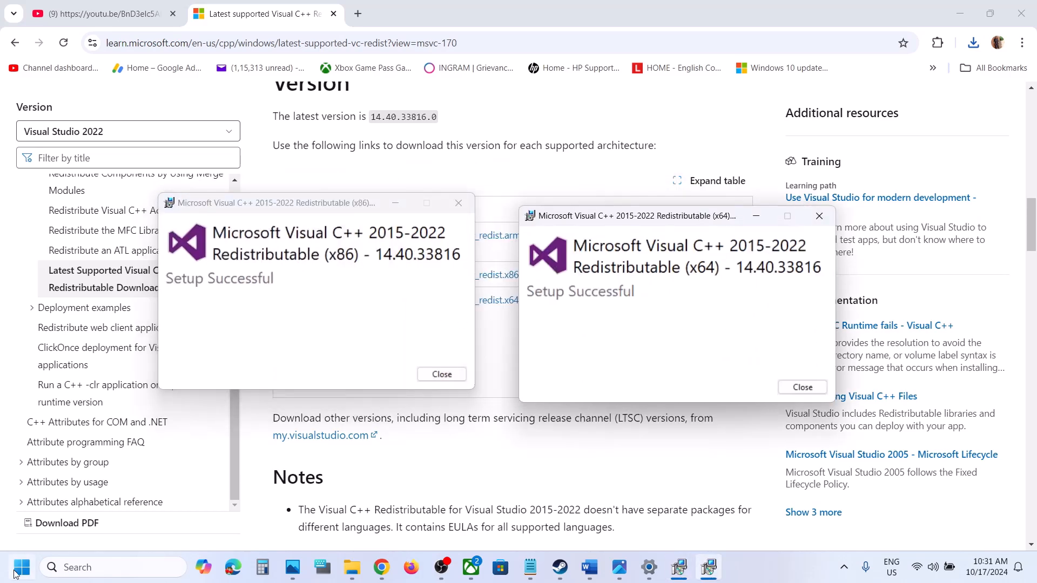
# - Show the Restart option for use after the Visual C++ repairs without restarting, and return to MechWarrior 5: Clans in Steam
pyautogui.click(16, 573)
pyautogui.click(393, 521)
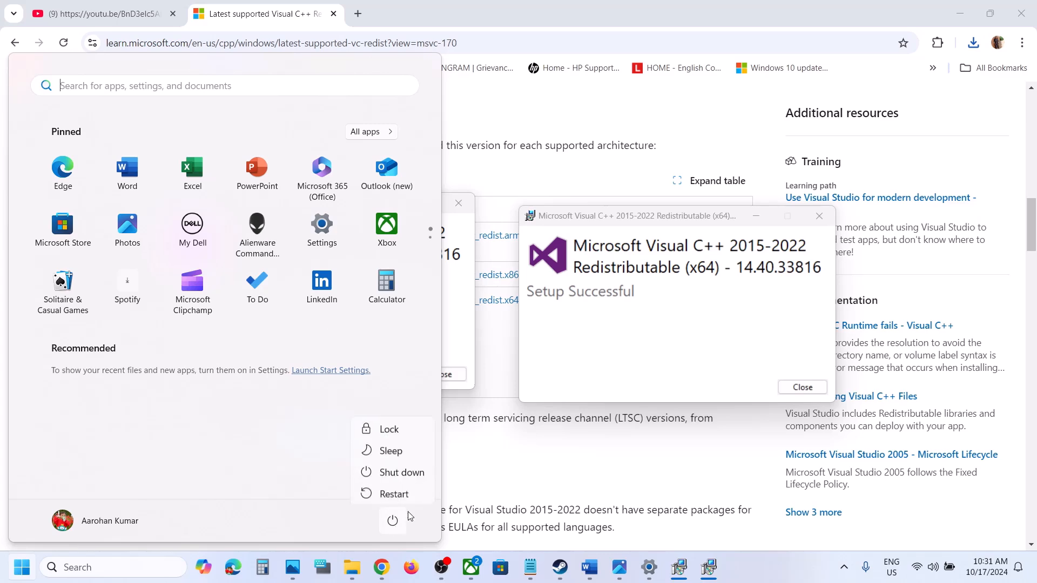
pyautogui.click(390, 493)
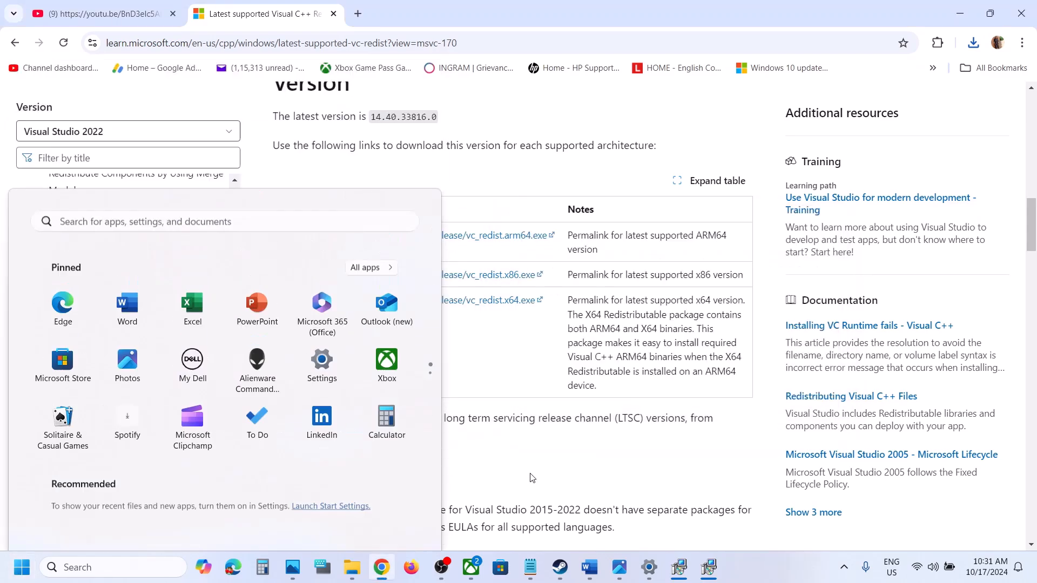
pyautogui.click(560, 567)
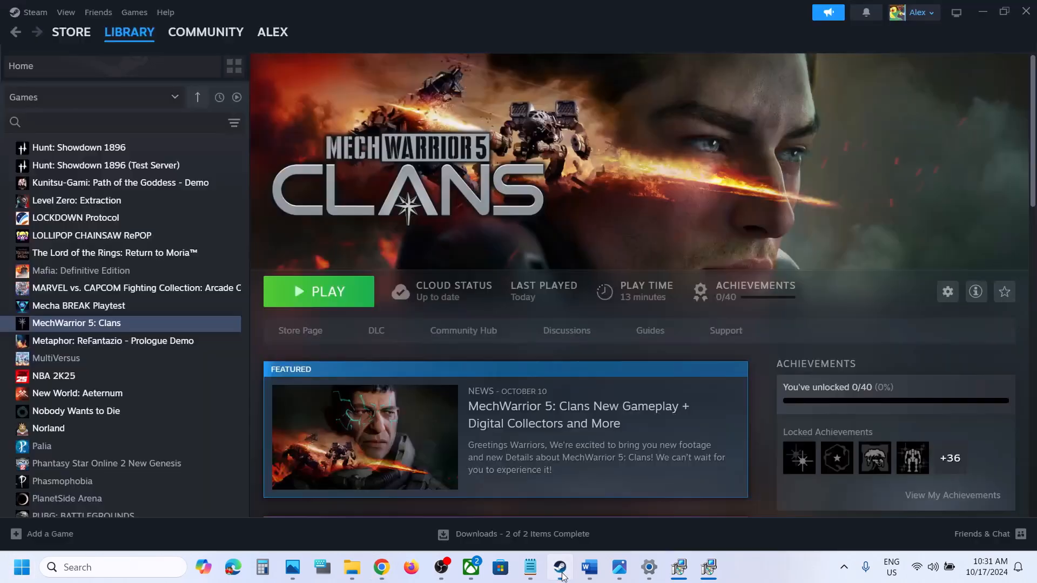
# - Review Step 13 of the Word notes on updating the system BIOS, and check the laptop's battery charge
pyautogui.click(599, 574)
pyautogui.tripleClick(494, 369)
pyautogui.scroll(-3, 495, 370)
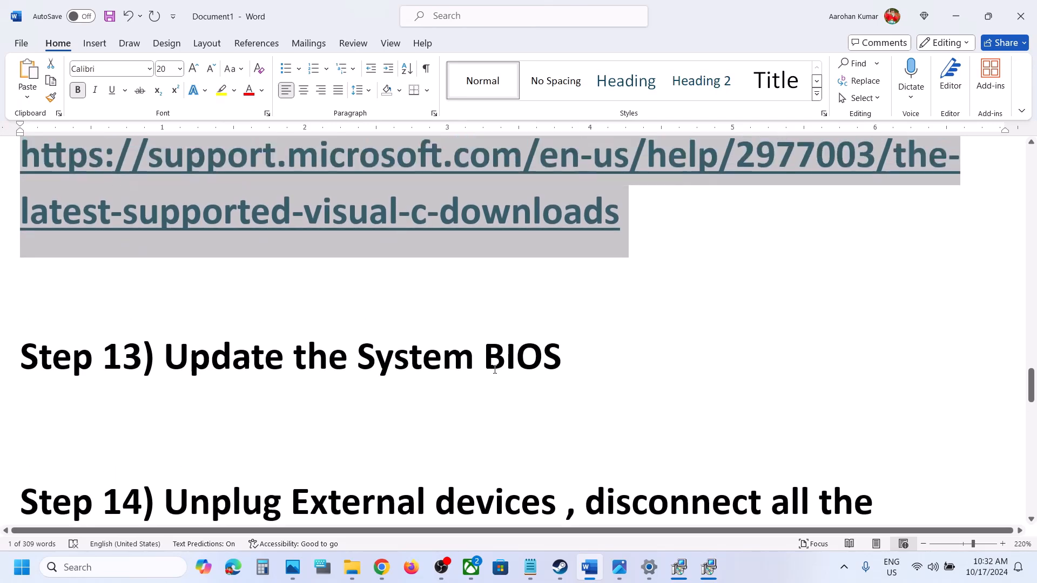
pyautogui.scroll(2, 494, 370)
pyautogui.moveTo(164, 451); pyautogui.dragTo(601, 451)
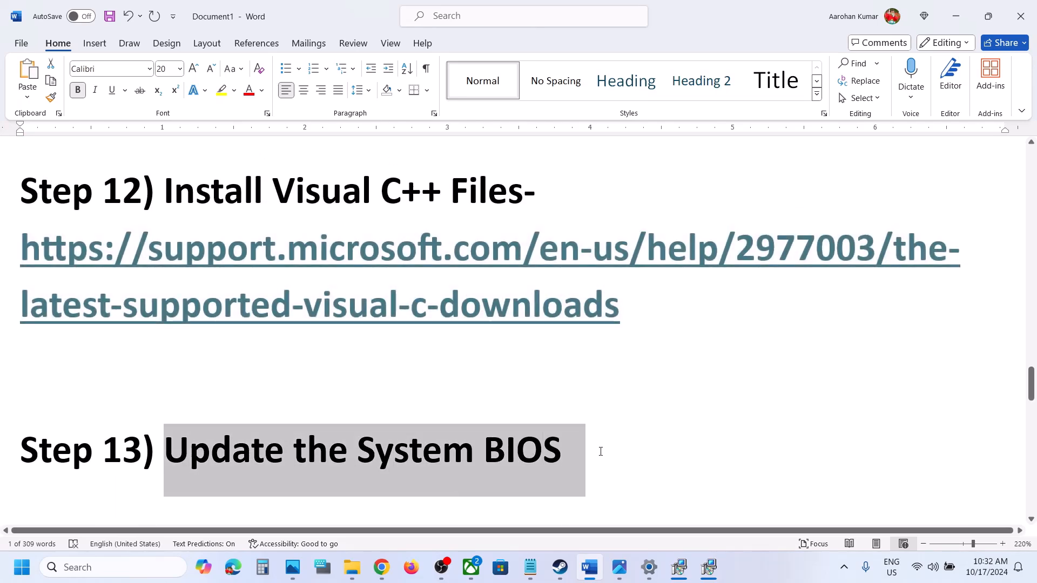
pyautogui.click(601, 456)
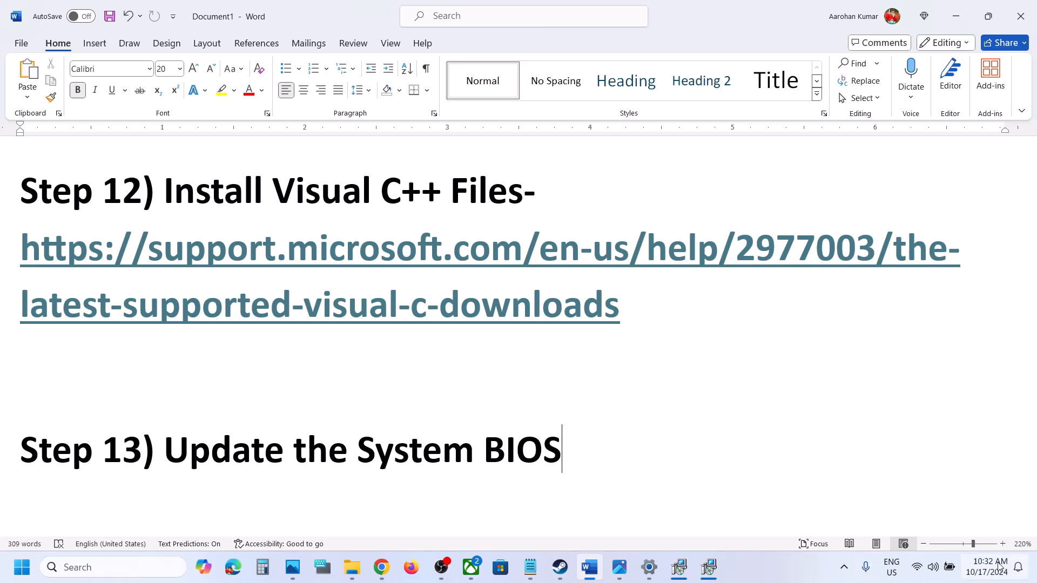
pyautogui.click(951, 567)
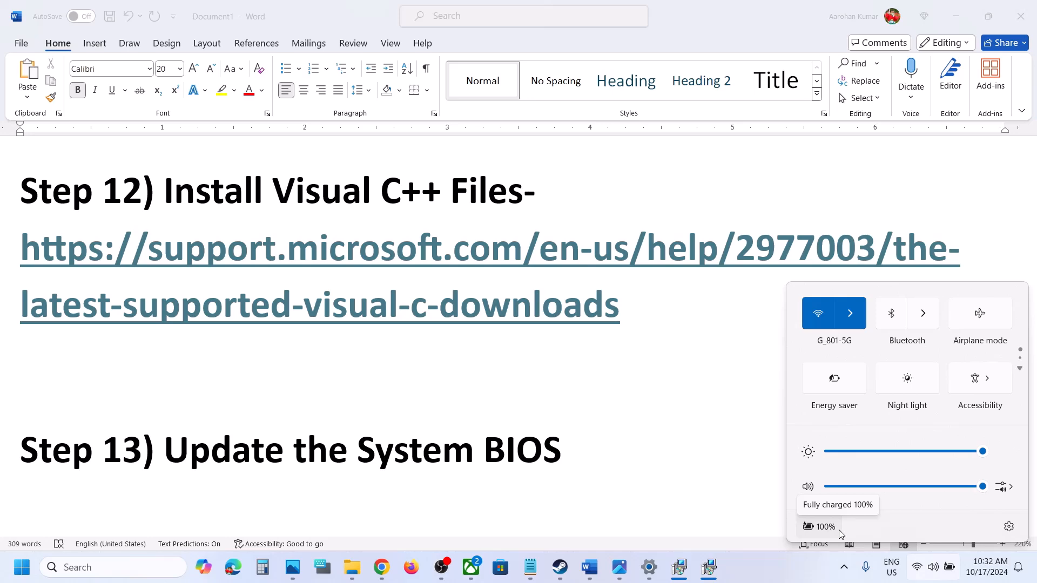
pyautogui.click(391, 471)
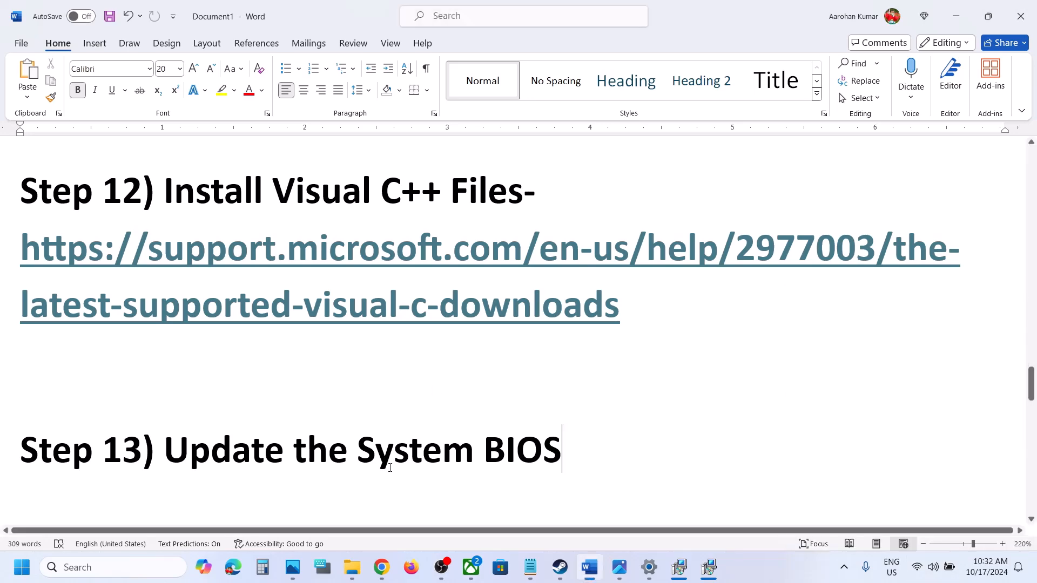
# - Review Step 14 of the Word notes on unplugging external devices, closing lighting software and third-party services, and disabling Steam Overlay
pyautogui.scroll(-5, 390, 373)
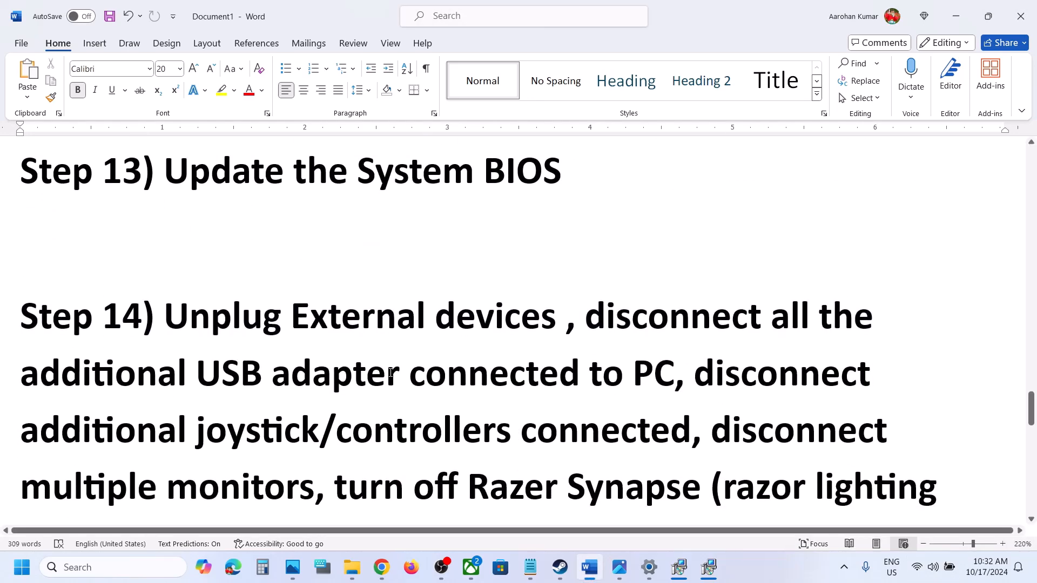
pyautogui.scroll(-1, 390, 372)
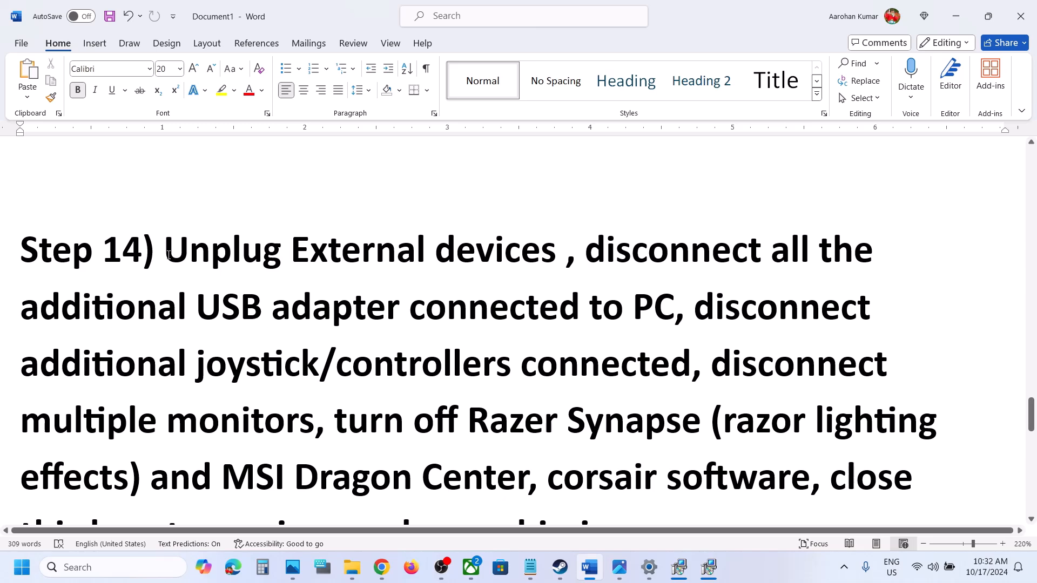
pyautogui.moveTo(168, 255); pyautogui.dragTo(604, 360)
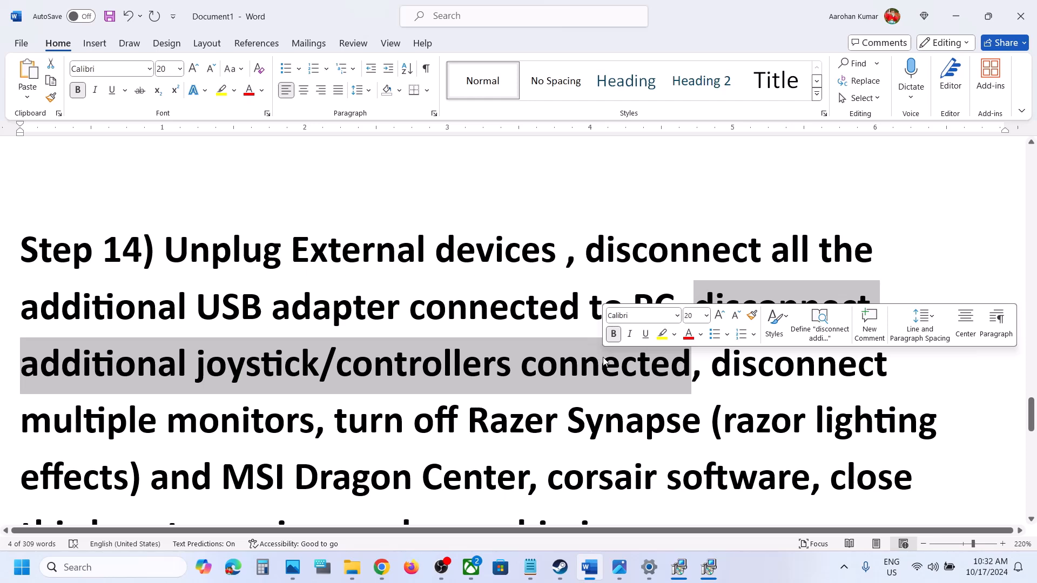
pyautogui.scroll(-3, 603, 361)
pyautogui.moveTo(711, 237); pyautogui.dragTo(746, 447)
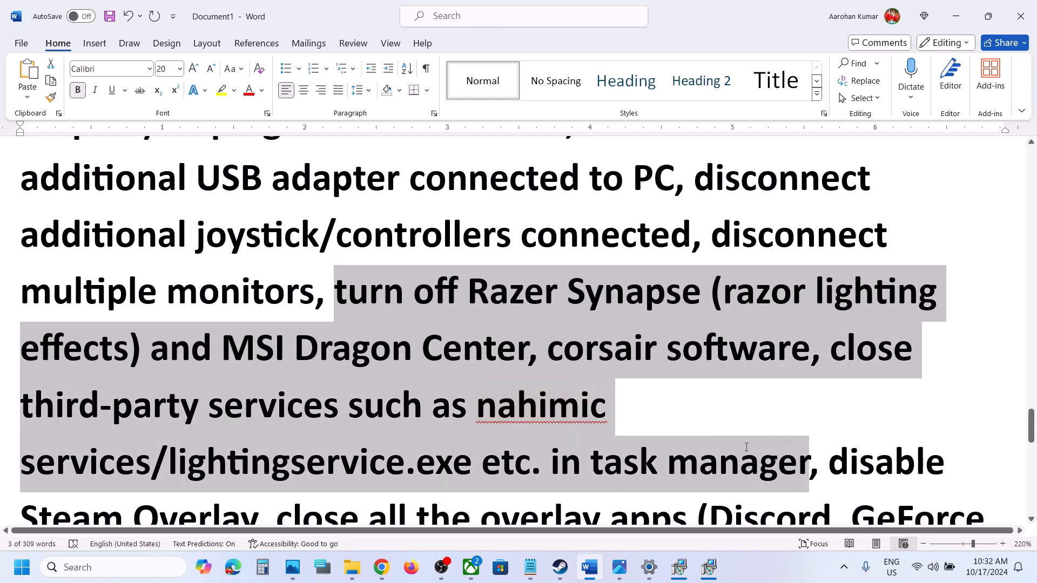
pyautogui.moveTo(812, 451); pyautogui.dragTo(811, 451)
pyautogui.scroll(-5, 916, 255)
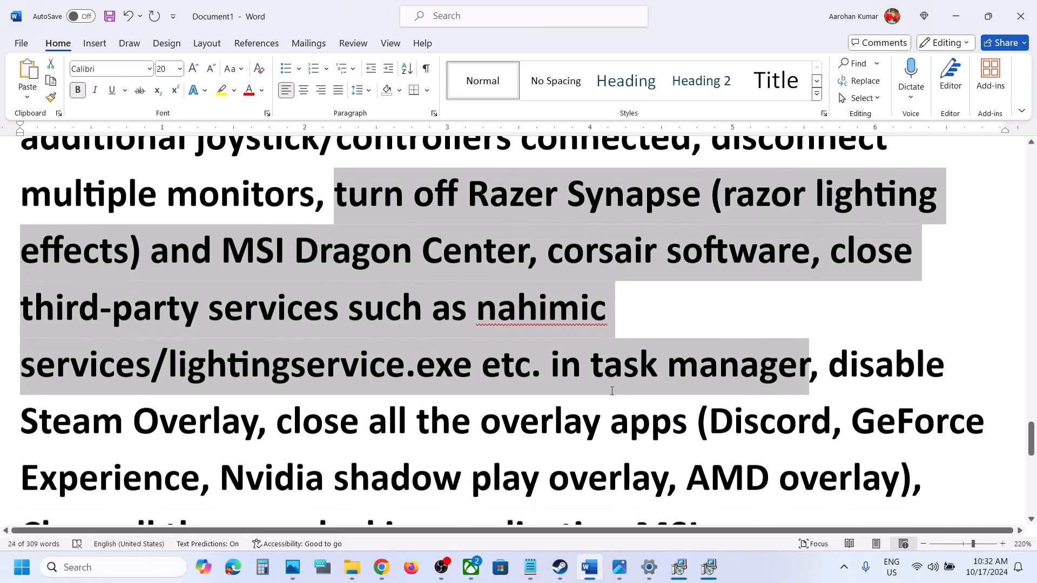
pyautogui.moveTo(916, 255); pyautogui.dragTo(247, 333)
# - Switch to Steam and disable the Steam Overlay while in-game in the properties of MechWarrior 5: Clans
pyautogui.hotkey('alt', 'Tab')
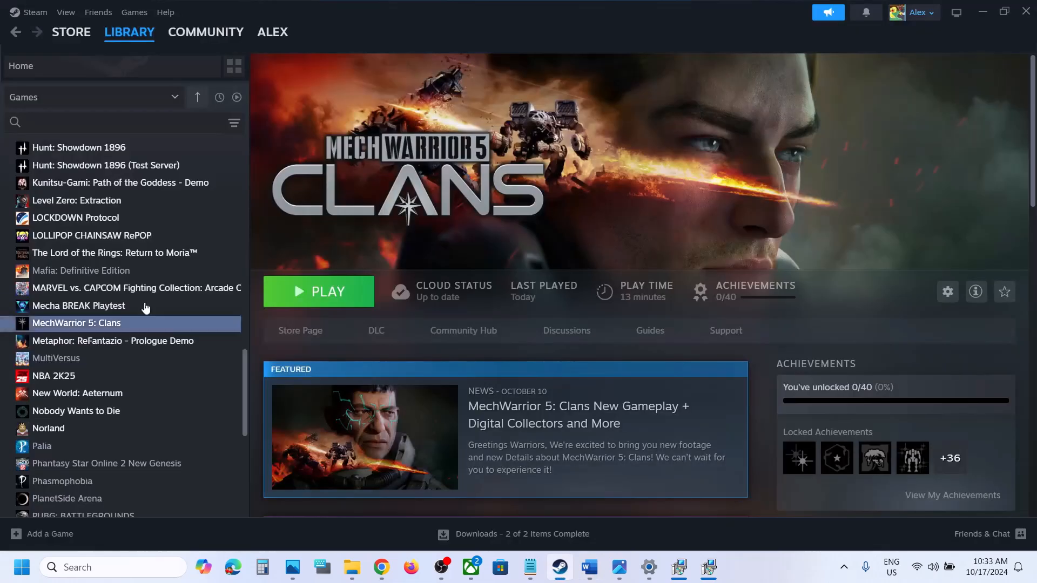
pyautogui.rightClick(94, 319)
pyautogui.click(144, 417)
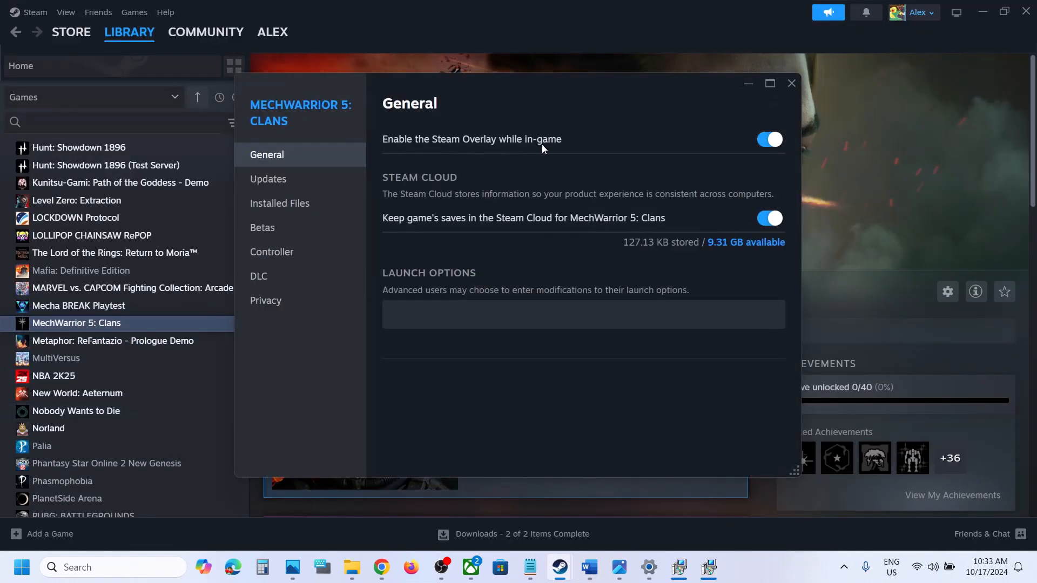
pyautogui.click(765, 141)
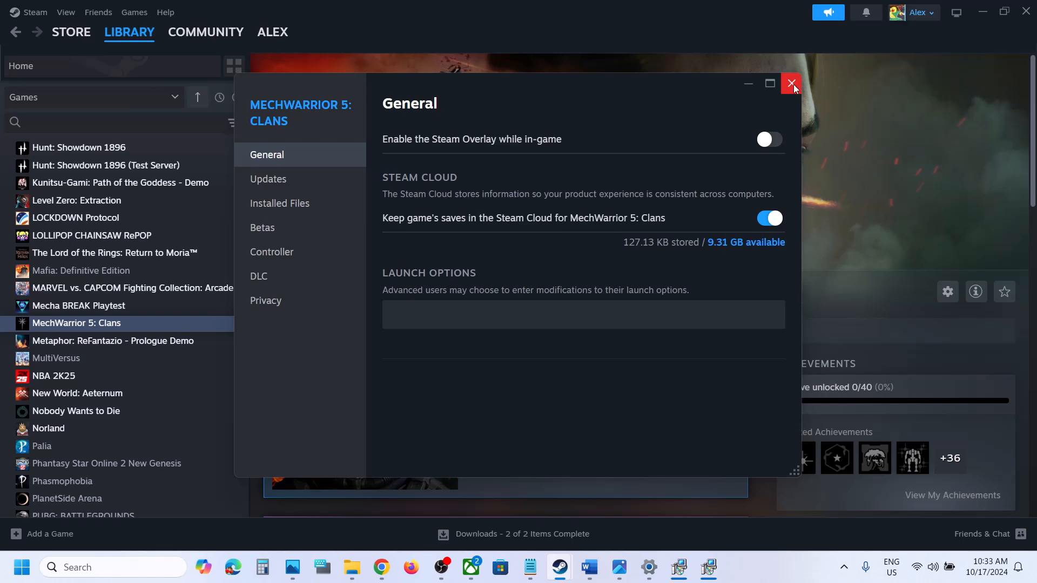
pyautogui.click(792, 84)
# - Return to the Word notes and review the rest of Step 14 on closing overlay and overclocking apps and removing the undervolt
pyautogui.click(593, 570)
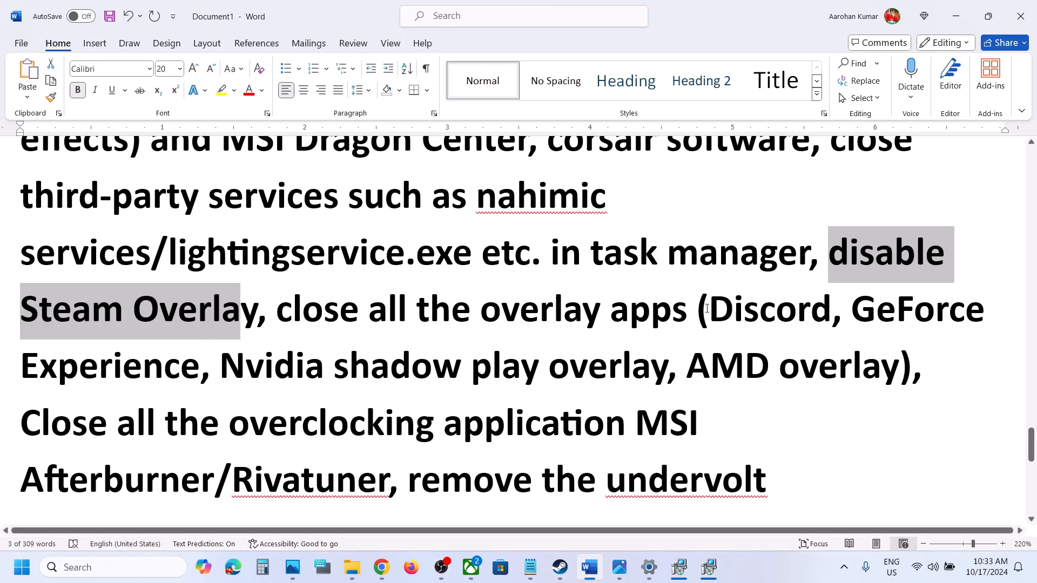
pyautogui.moveTo(707, 308); pyautogui.dragTo(195, 365)
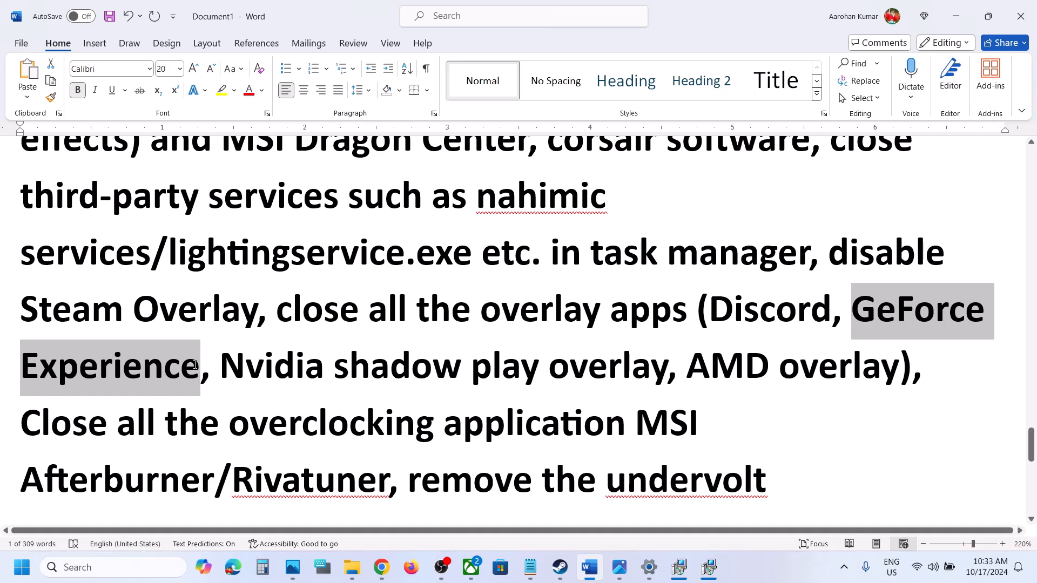
pyautogui.moveTo(195, 365); pyautogui.dragTo(195, 365)
pyautogui.click(178, 308)
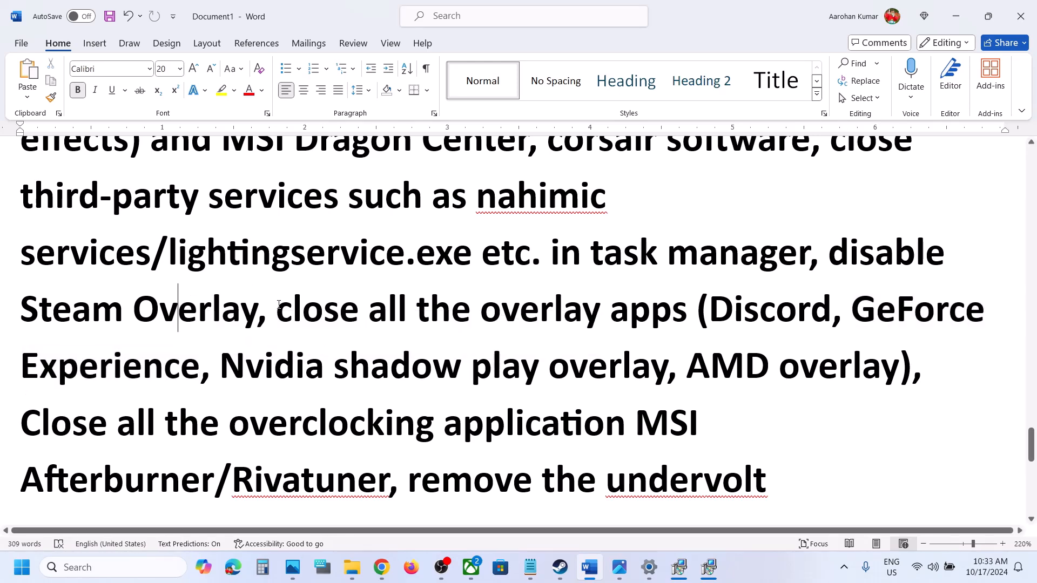
pyautogui.moveTo(280, 315); pyautogui.dragTo(679, 304)
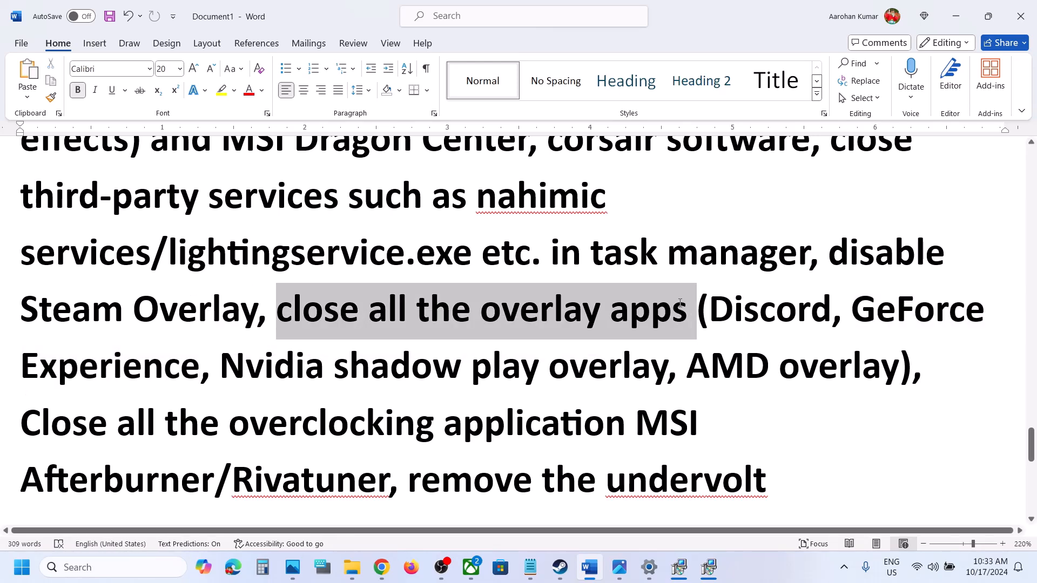
pyautogui.scroll(-2, 44, 351)
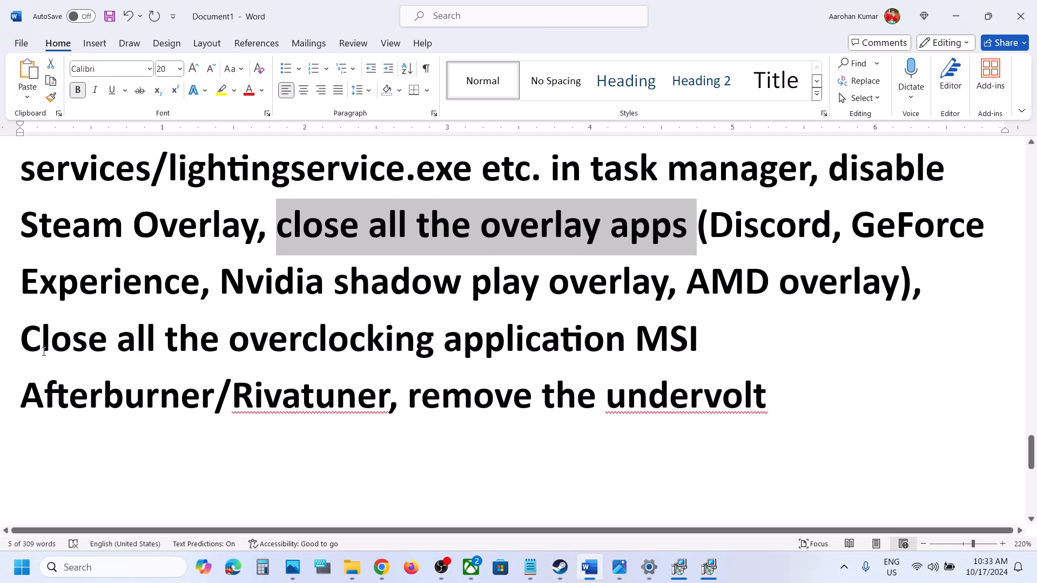
pyautogui.moveTo(27, 341); pyautogui.dragTo(356, 385)
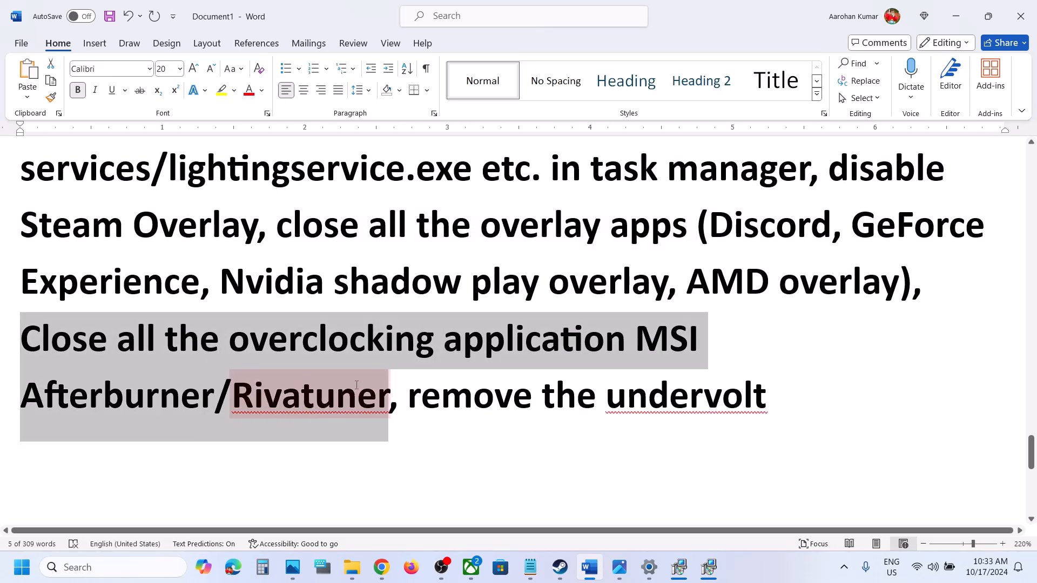
pyautogui.click(356, 385)
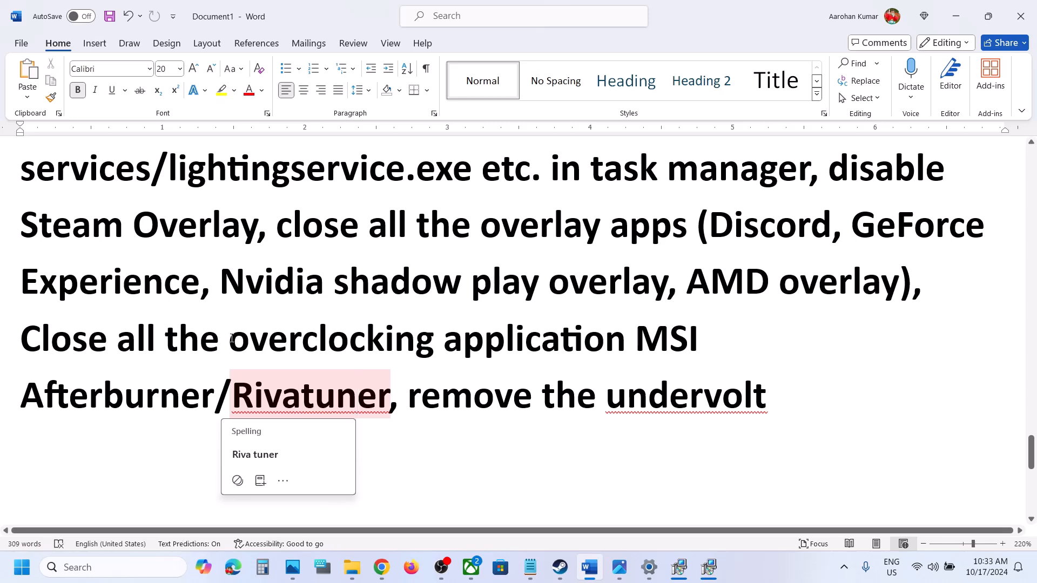
pyautogui.moveTo(231, 336); pyautogui.dragTo(425, 322)
pyautogui.moveTo(42, 340); pyautogui.dragTo(116, 341)
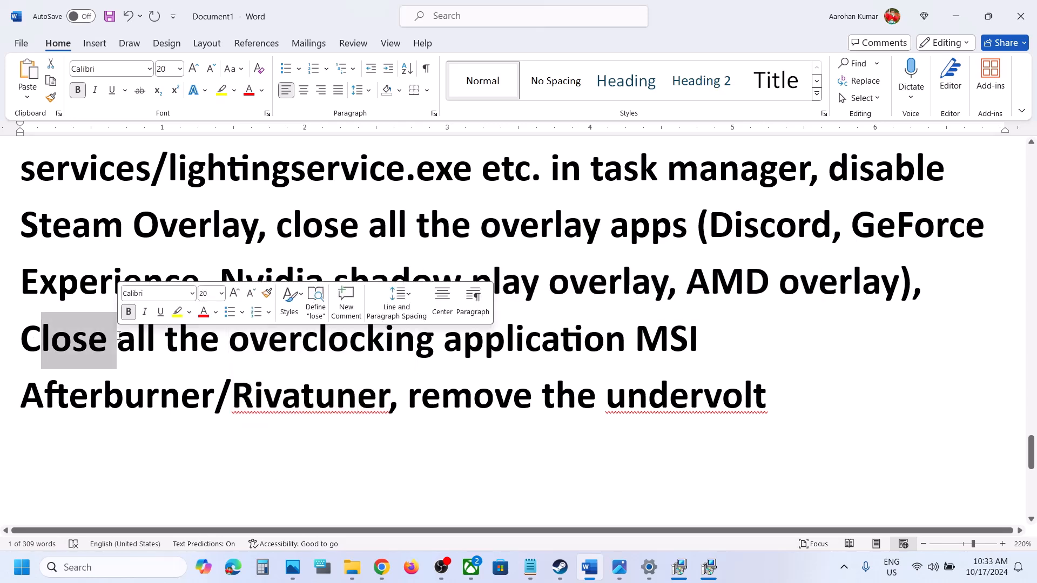
pyautogui.moveTo(438, 400); pyautogui.dragTo(761, 396)
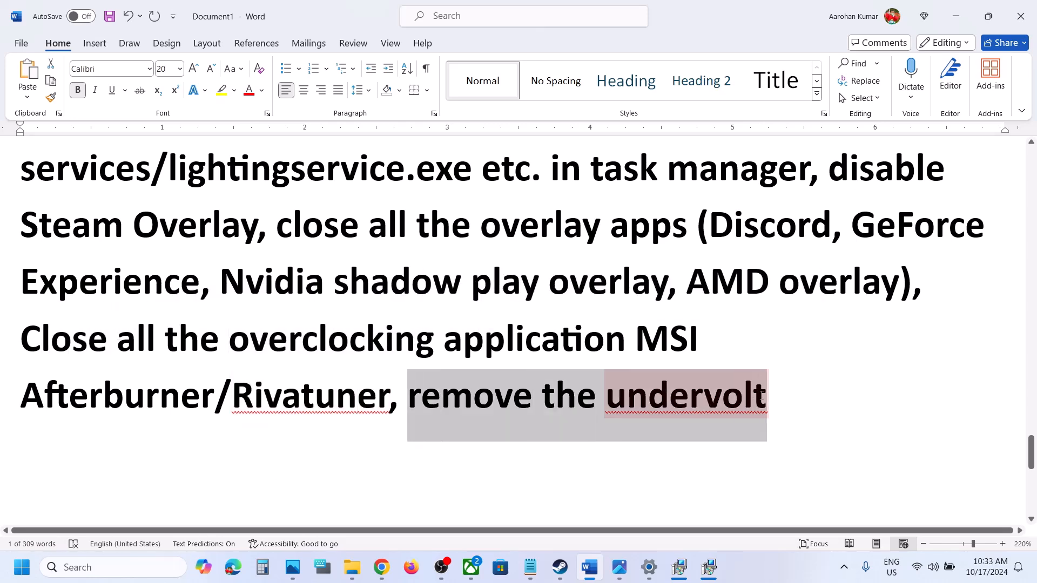
pyautogui.click(391, 395)
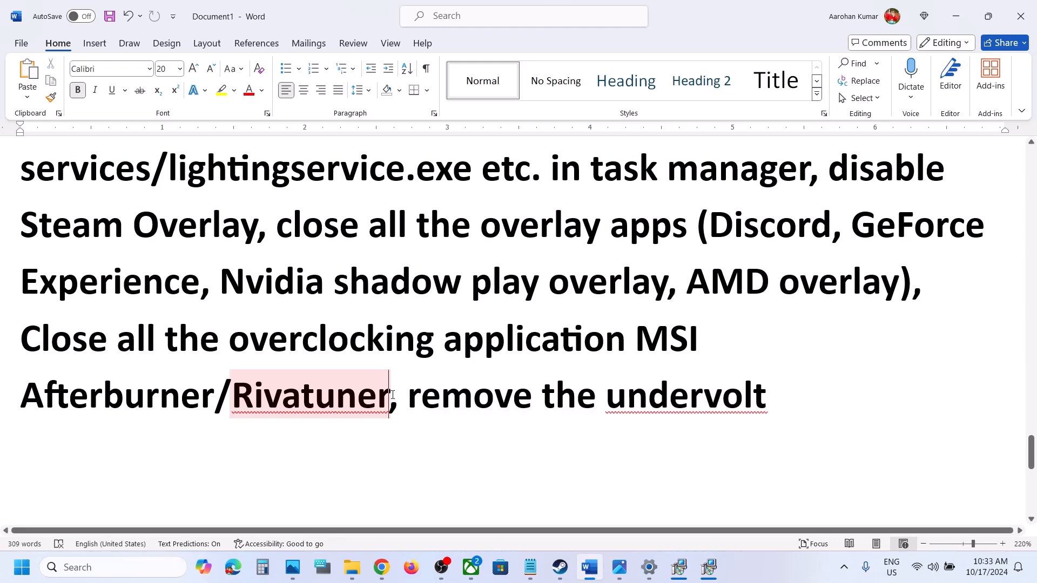
# - Review Step 15 of the notes on switching the game to Windowed mode and lowering the video settings
pyautogui.scroll(-2, 392, 395)
pyautogui.scroll(-4, 393, 395)
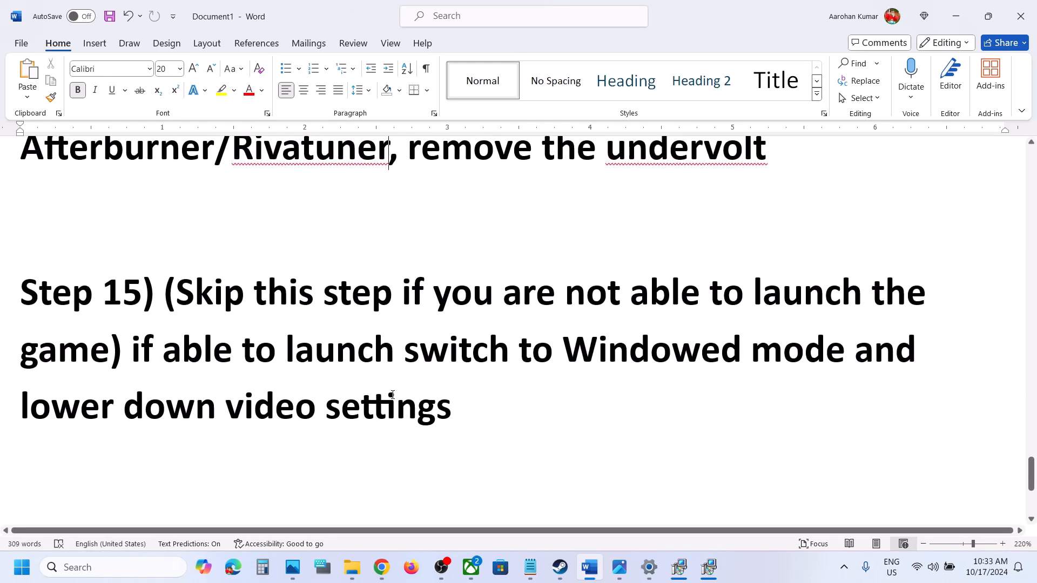
pyautogui.moveTo(179, 294); pyautogui.dragTo(517, 426)
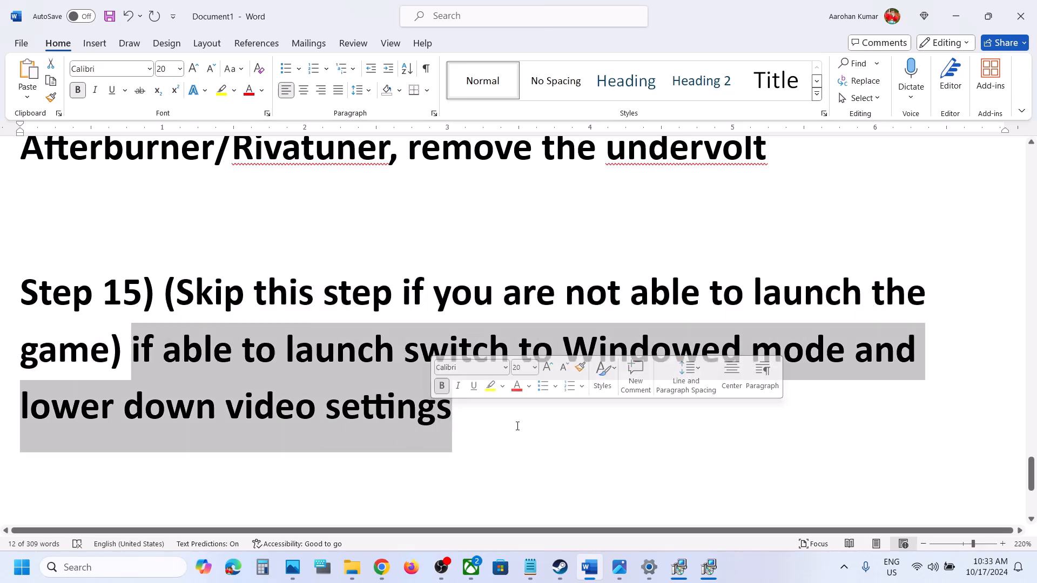
# - Switch to the running MechWarrior 5: Clans game and set its graphics options to Windowed screen mode at 1,600 x 900 resolution
pyautogui.click(749, 562)
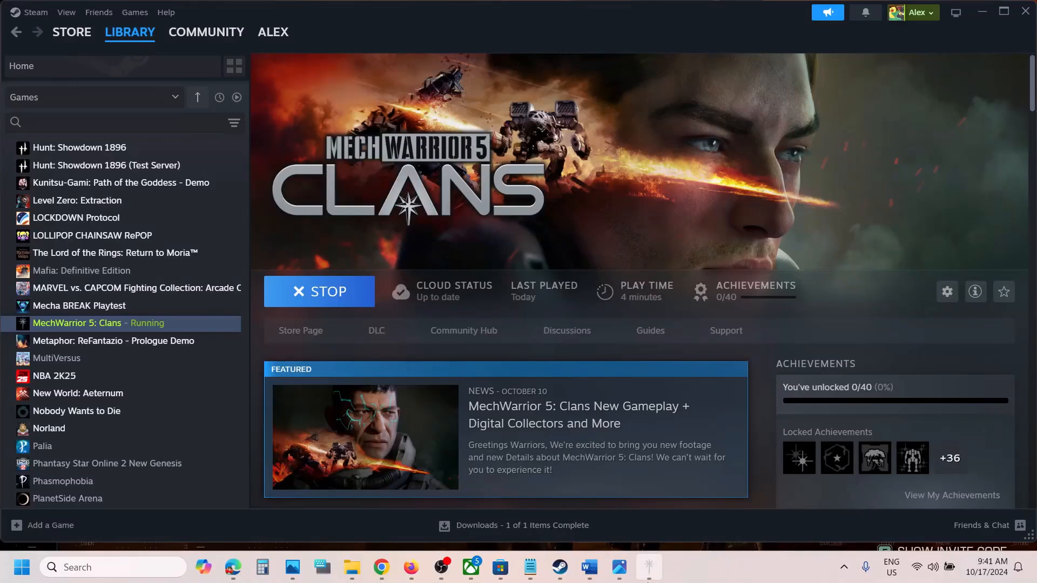
pyautogui.click(648, 567)
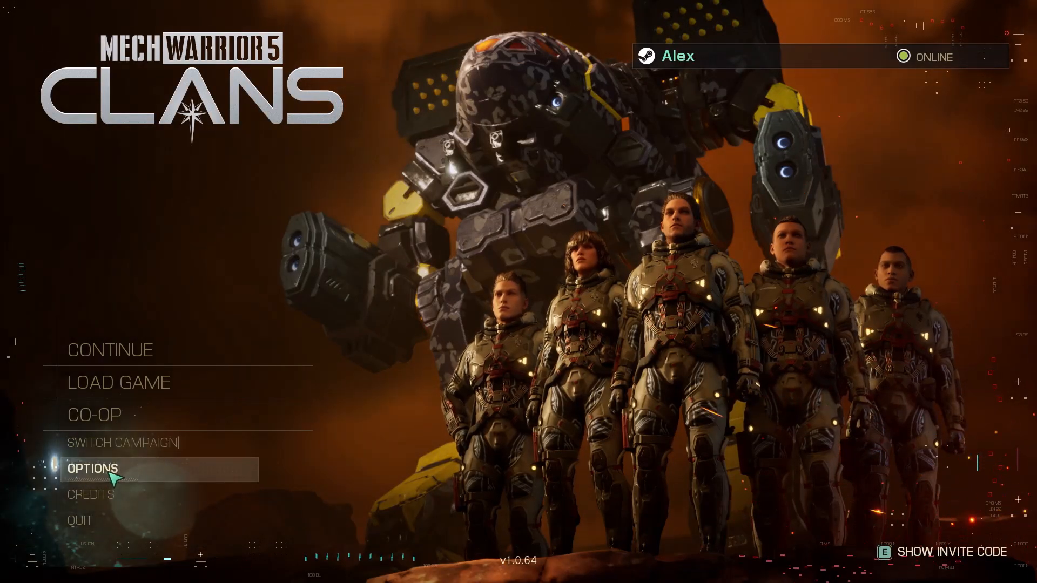
pyautogui.click(110, 474)
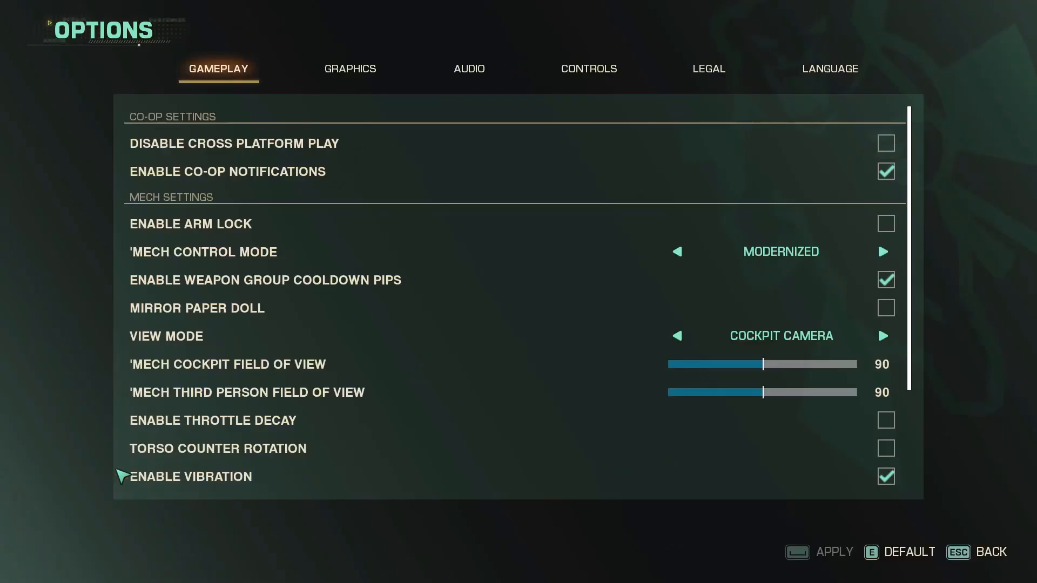
pyautogui.click(348, 72)
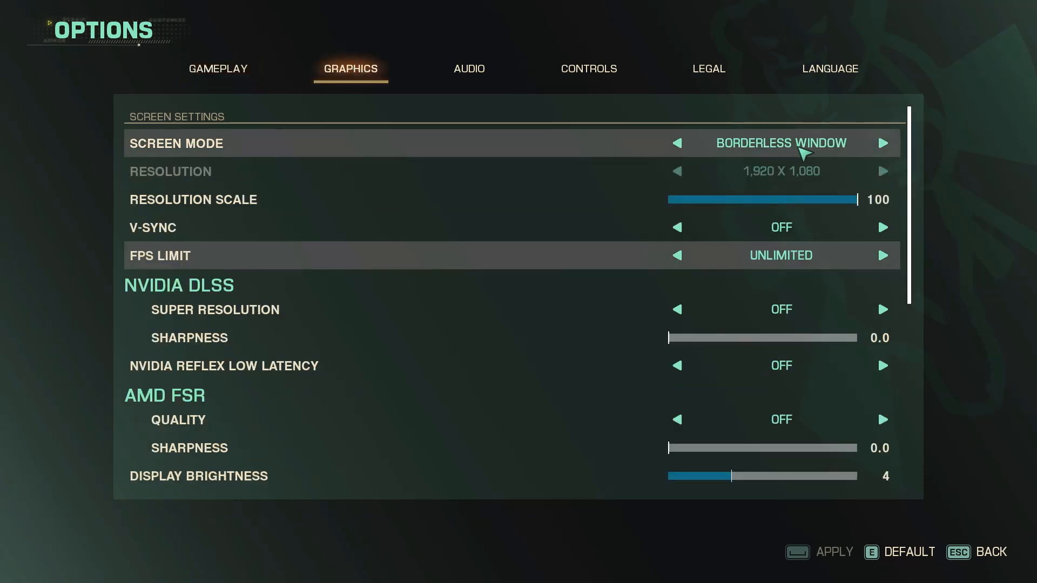
pyautogui.click(677, 143)
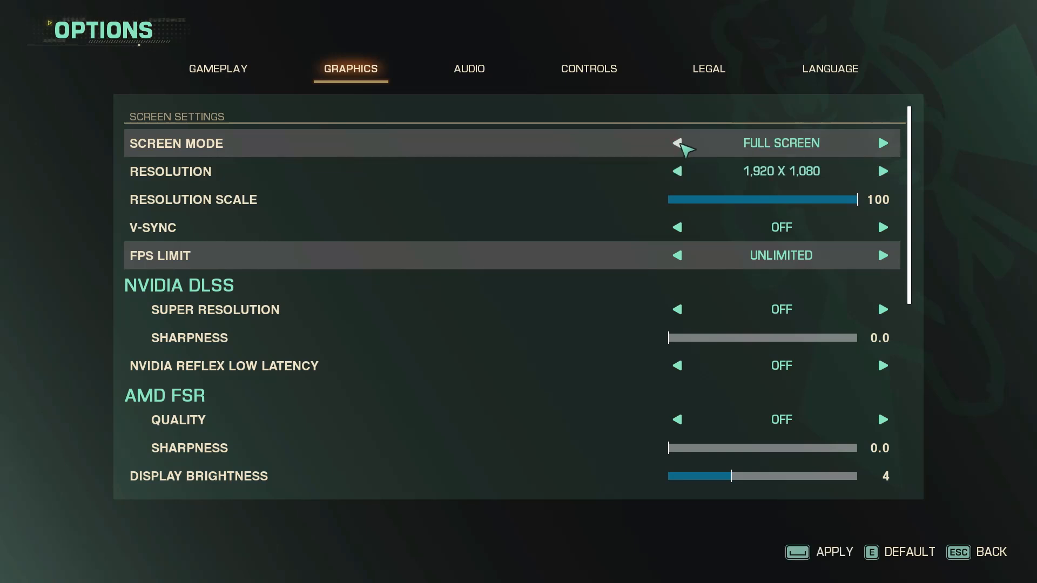
pyautogui.click(678, 144)
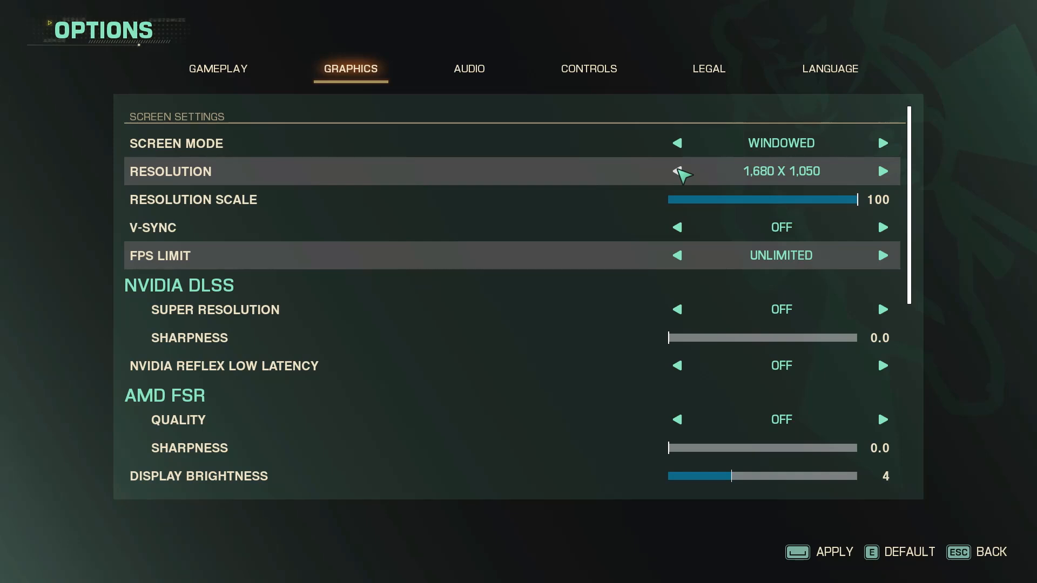
pyautogui.click(678, 172)
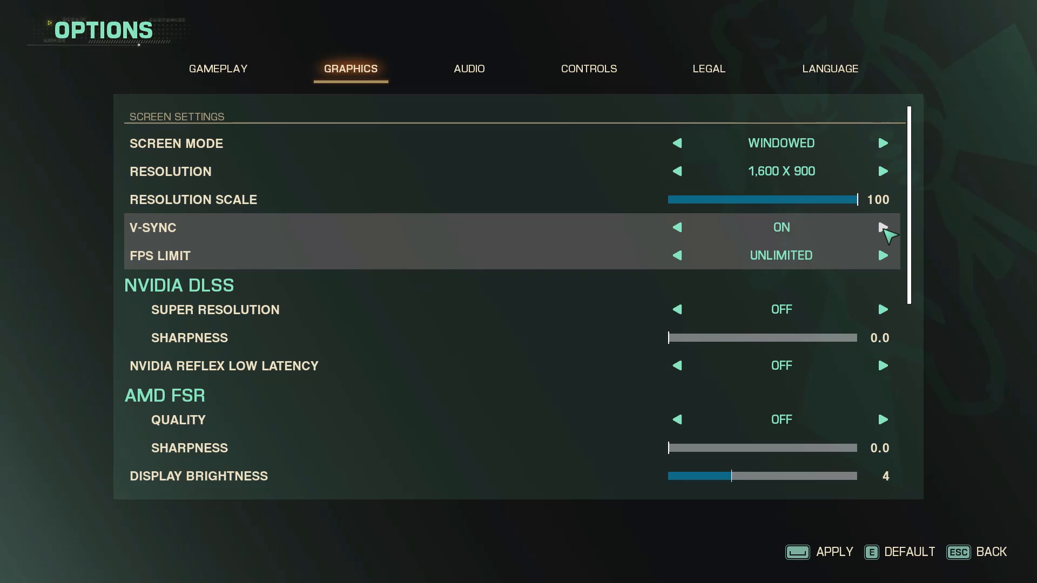
# - Set V-Sync to Off and the FPS limit to 60 in the graphics options
pyautogui.click(677, 227)
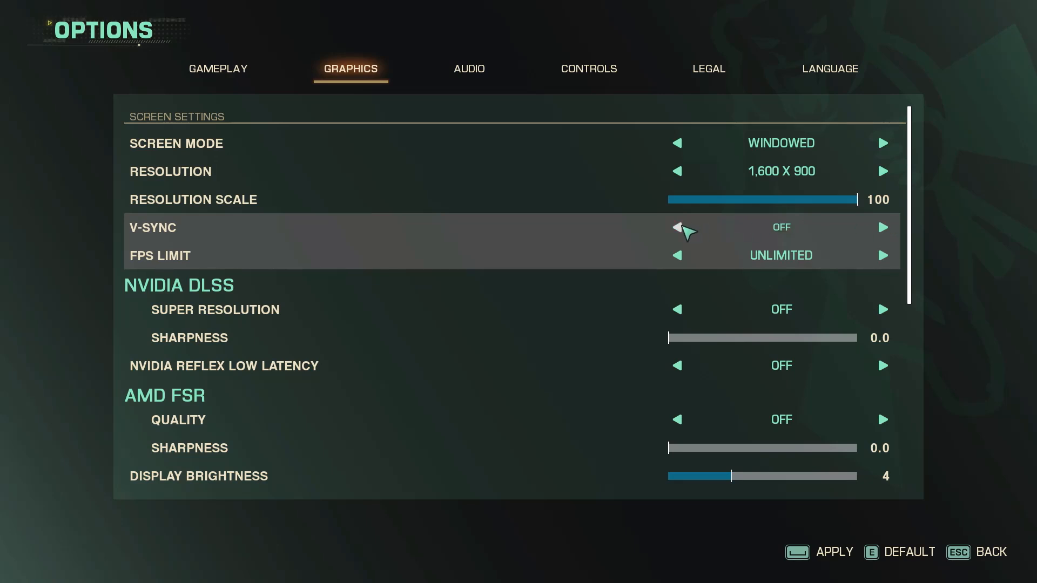
pyautogui.click(677, 255)
pyautogui.click(678, 255)
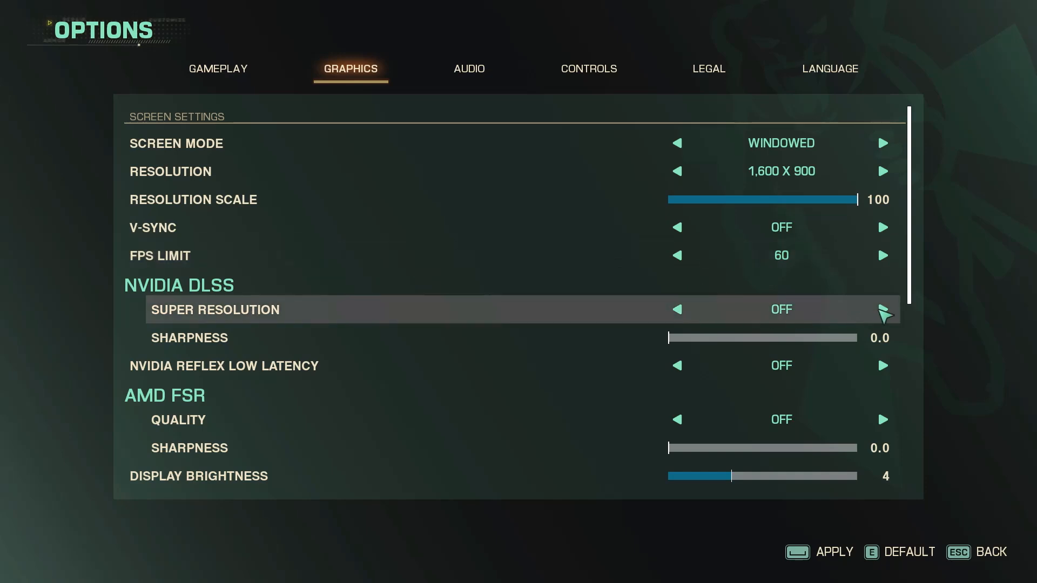
# - Set the NVIDIA DLSS Super Resolution option to Quality
pyautogui.click(883, 310)
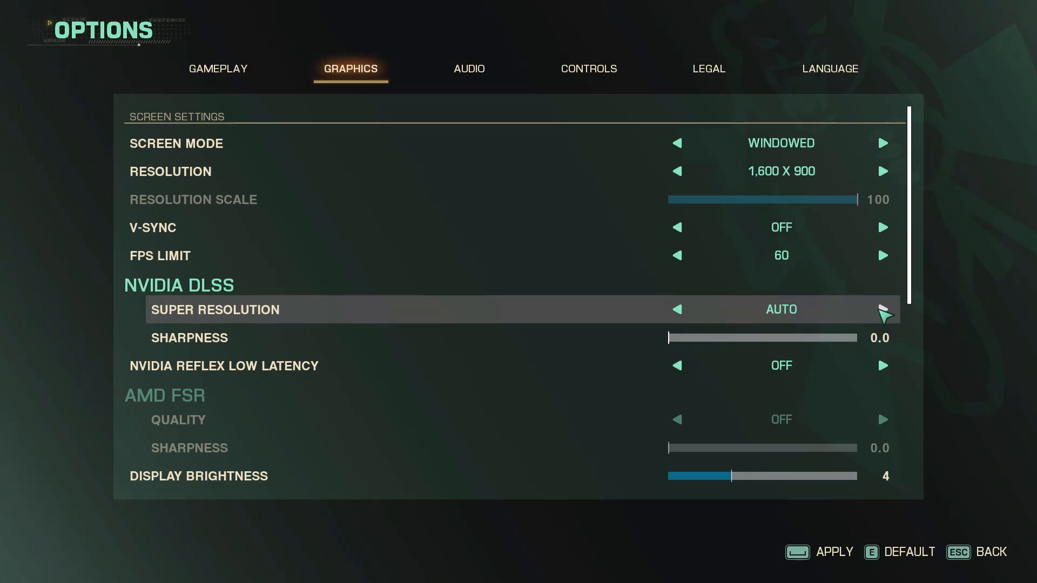
pyautogui.click(883, 310)
pyautogui.click(883, 310)
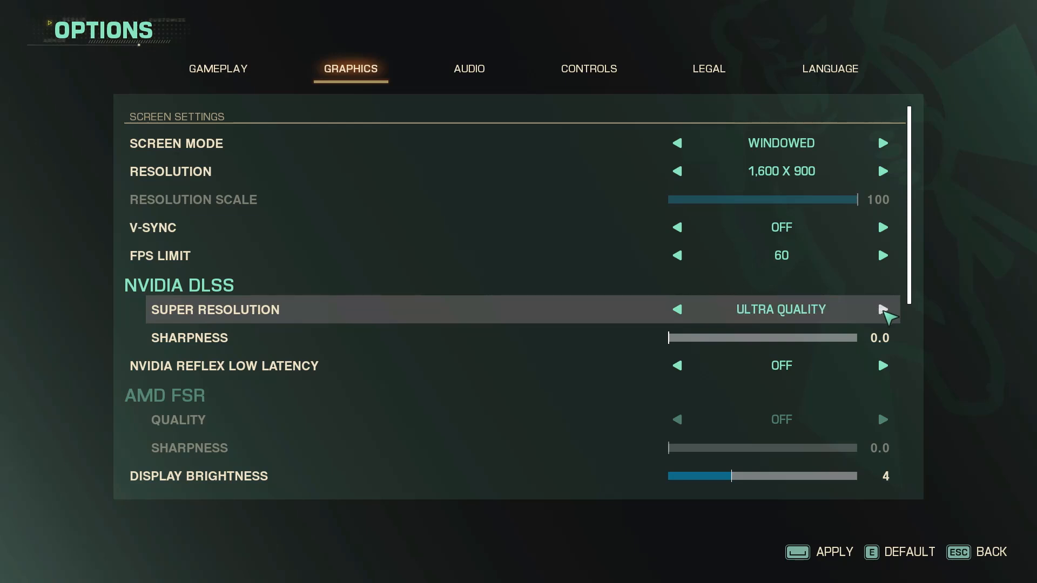
pyautogui.click(883, 311)
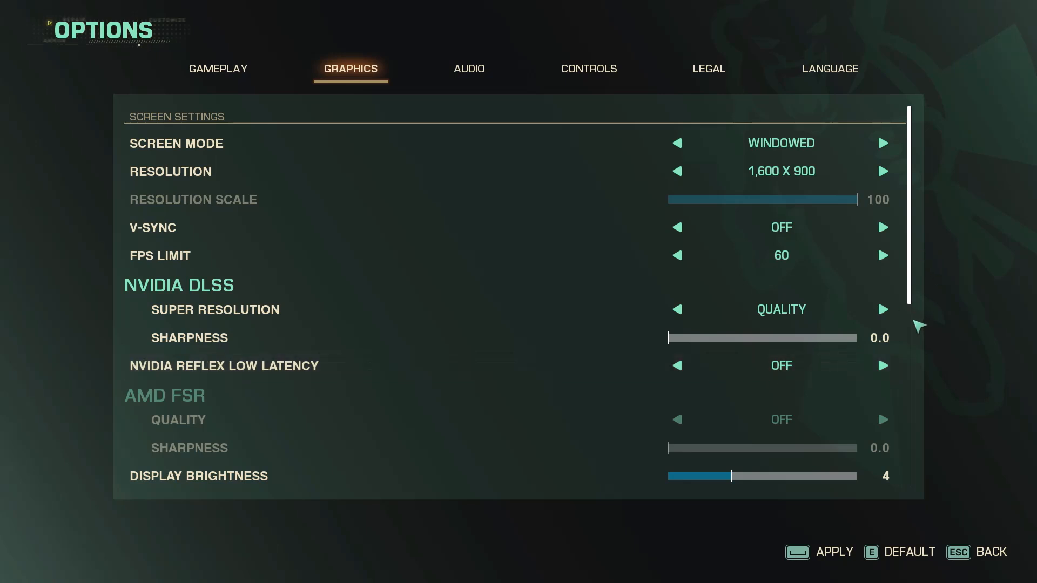
# - Set View Distance, Anti-Aliasing and Post Processing Quality to Medium in the graphics quality settings
pyautogui.scroll(-4, 918, 340)
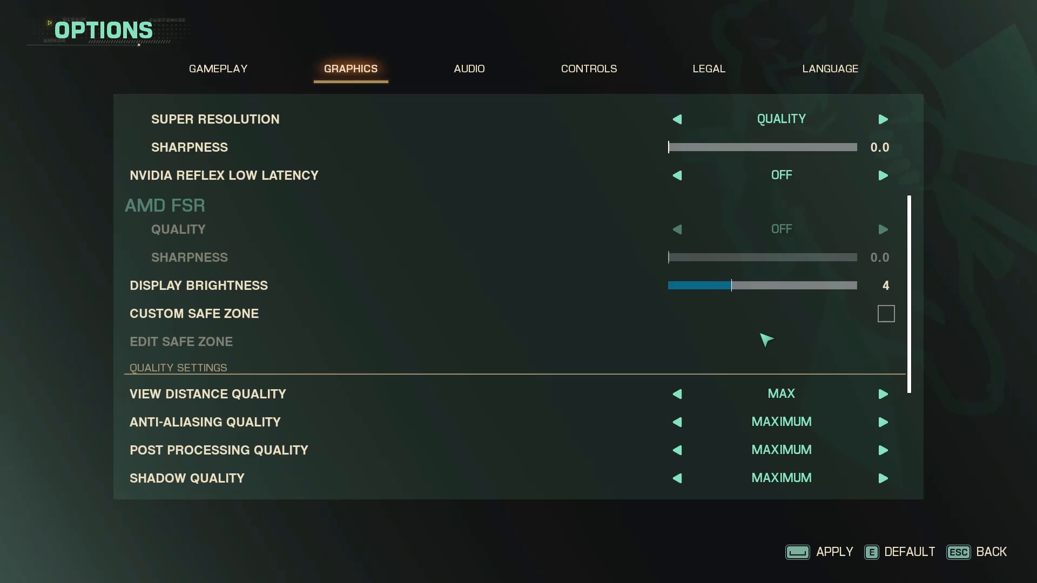
pyautogui.scroll(-6, 765, 339)
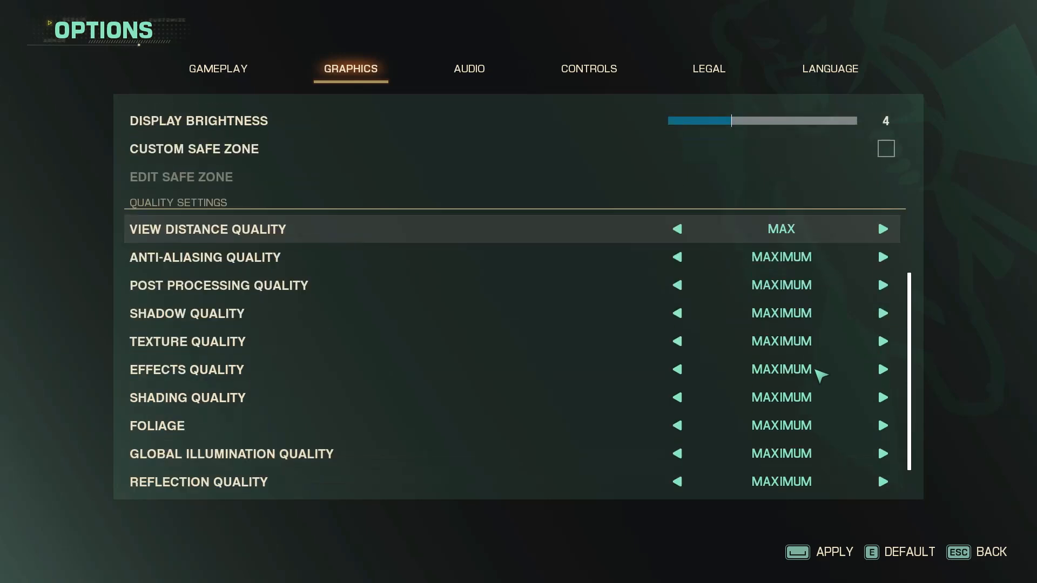
pyautogui.scroll(-1, 769, 238)
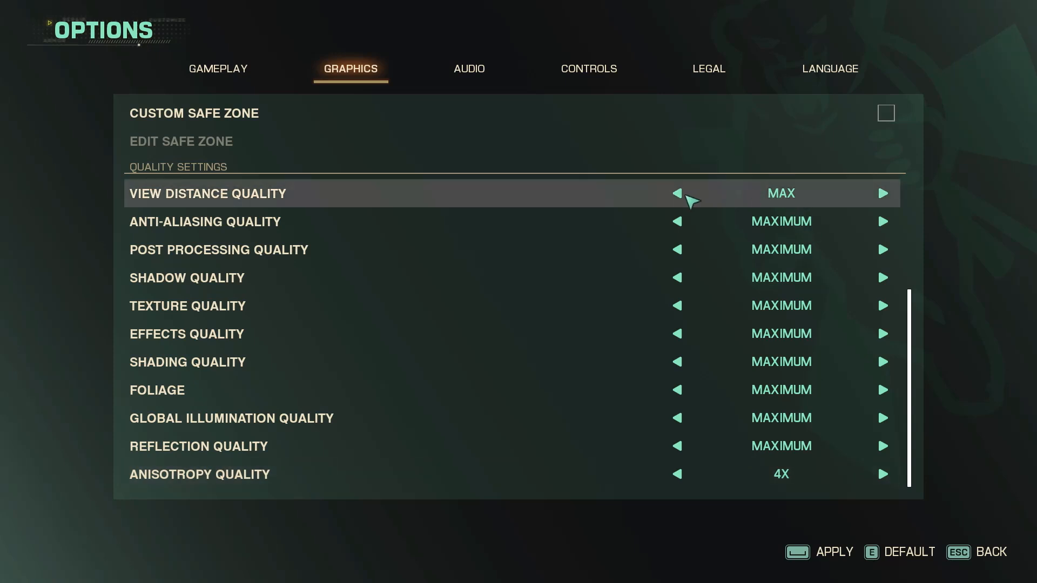
pyautogui.click(677, 193)
pyautogui.click(678, 194)
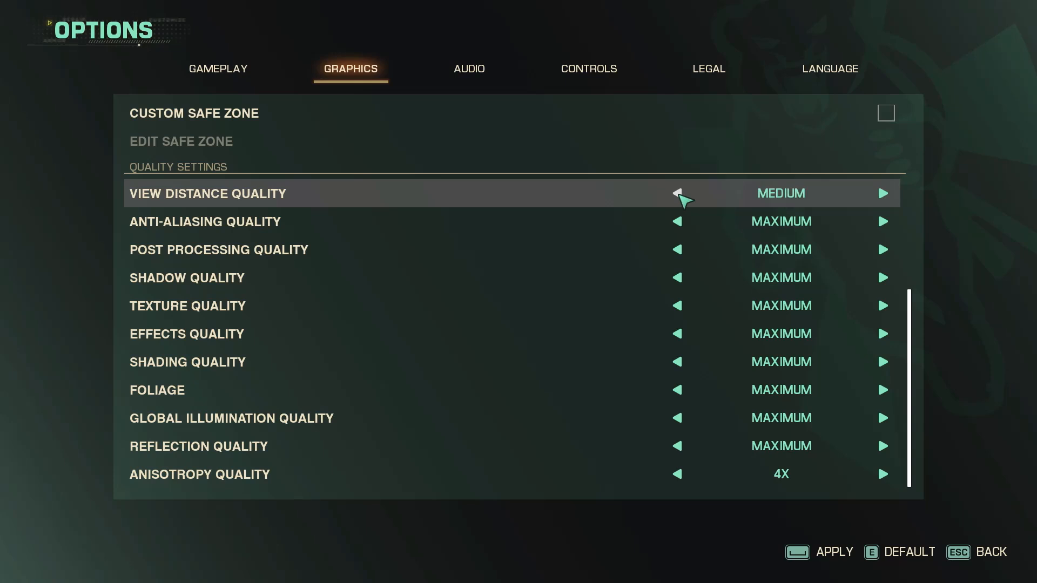
pyautogui.click(678, 222)
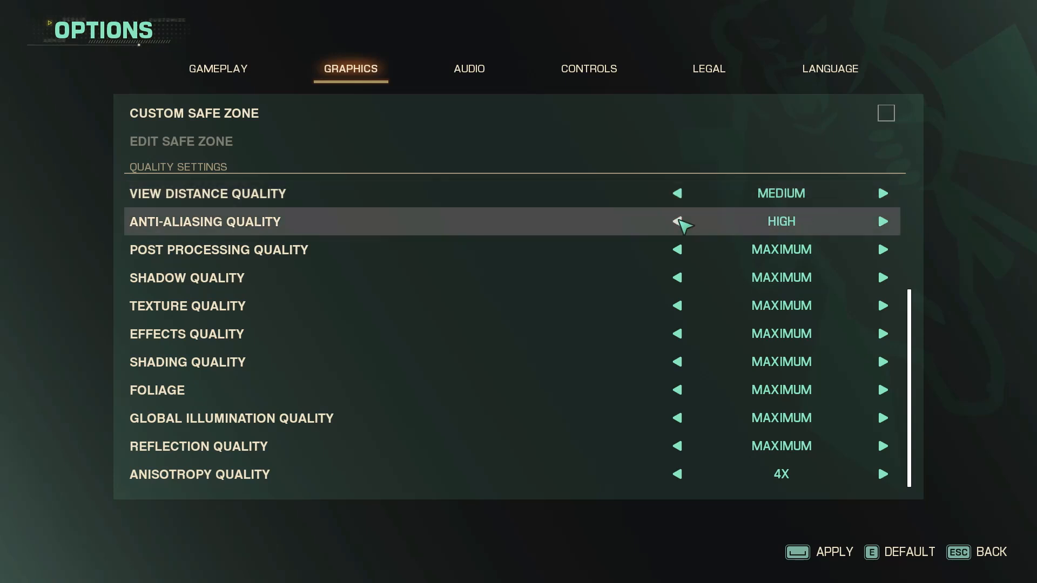
pyautogui.click(678, 222)
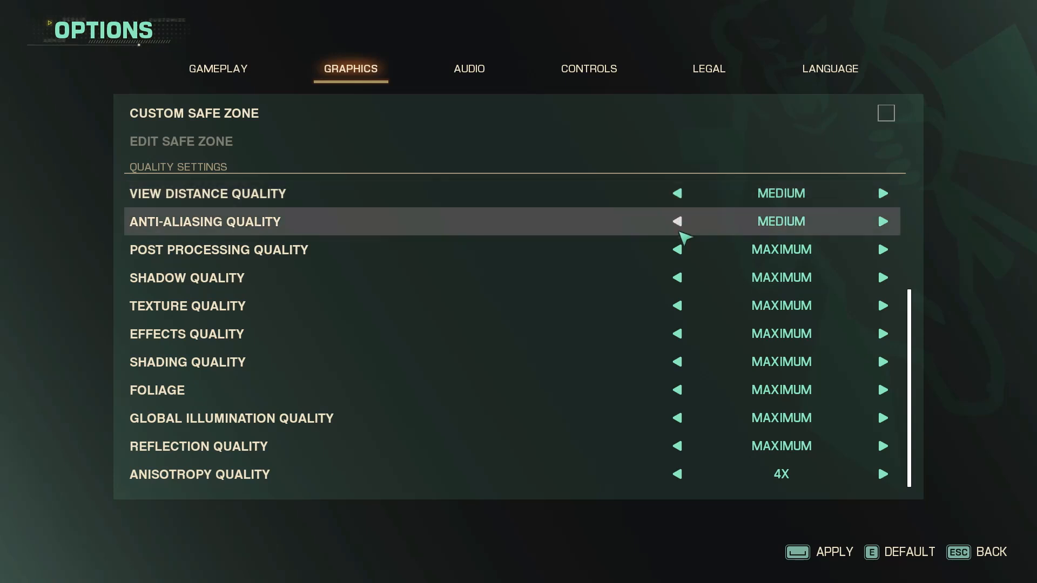
pyautogui.click(678, 250)
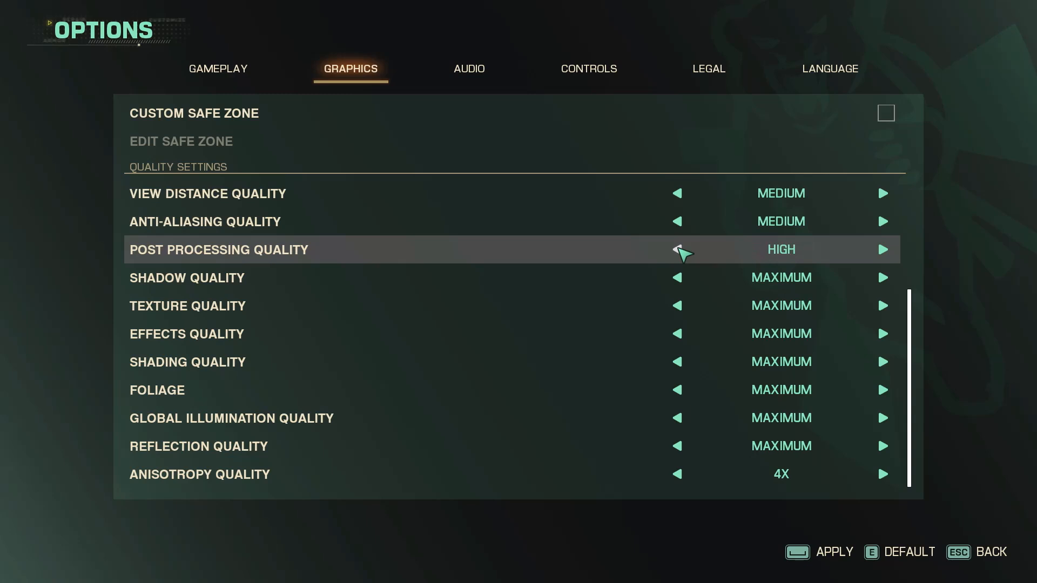
pyautogui.click(678, 250)
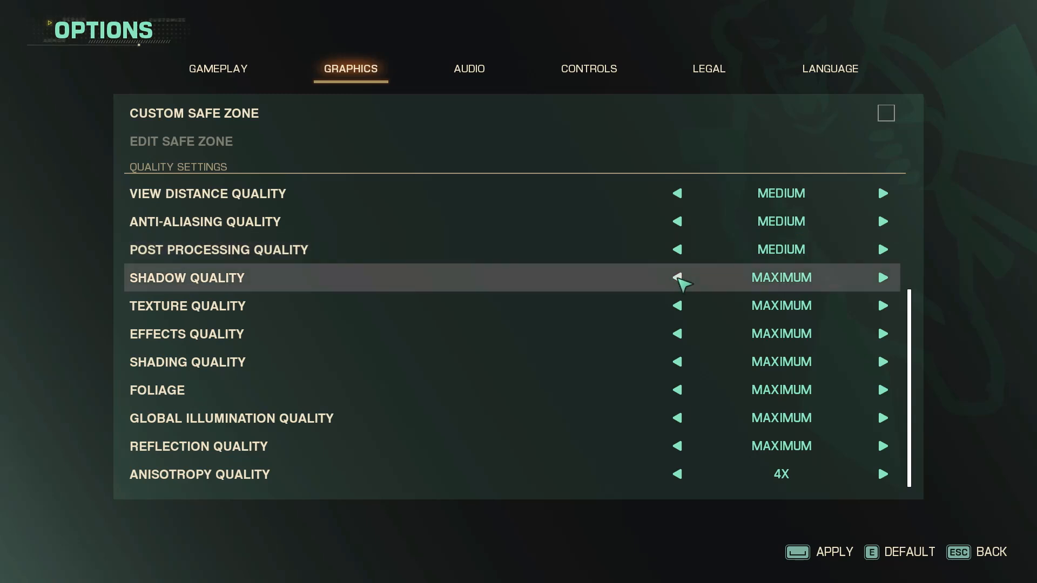
# - Set Shadow Quality to Low, and Texture Quality and Effects Quality to Medium
pyautogui.click(678, 278)
pyautogui.click(678, 277)
pyautogui.click(679, 277)
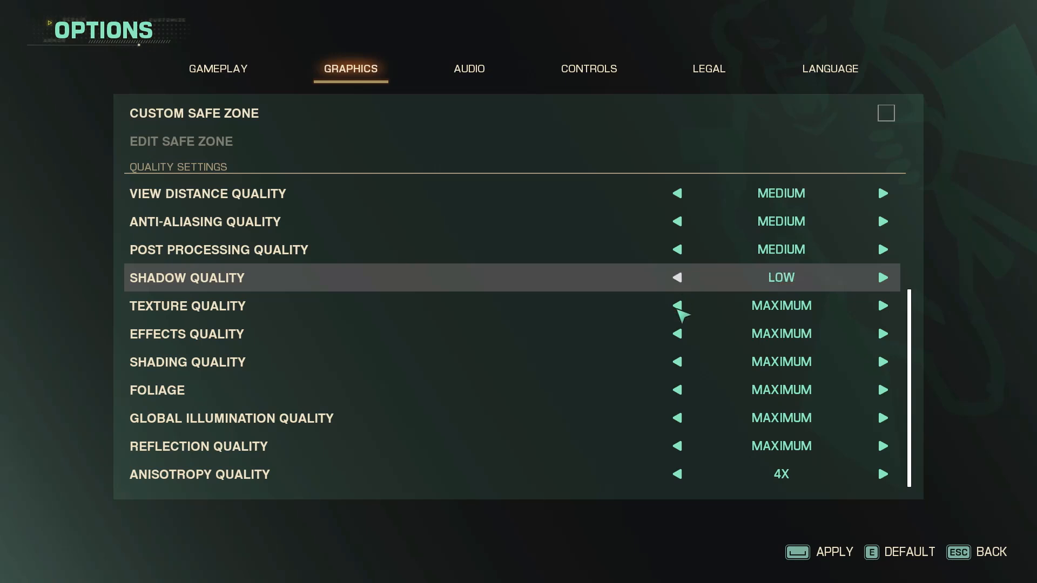
pyautogui.click(678, 306)
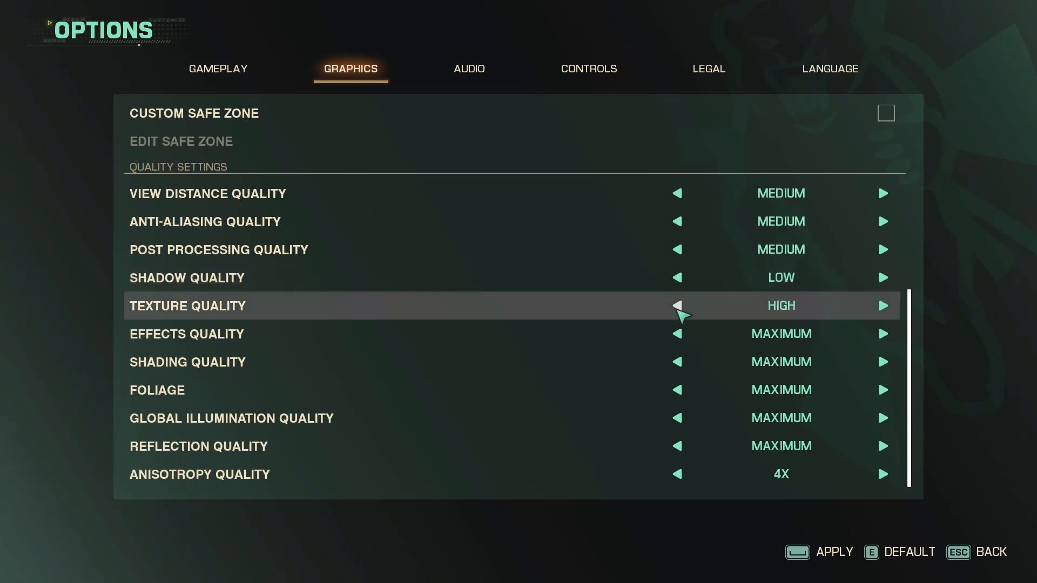
pyautogui.click(678, 306)
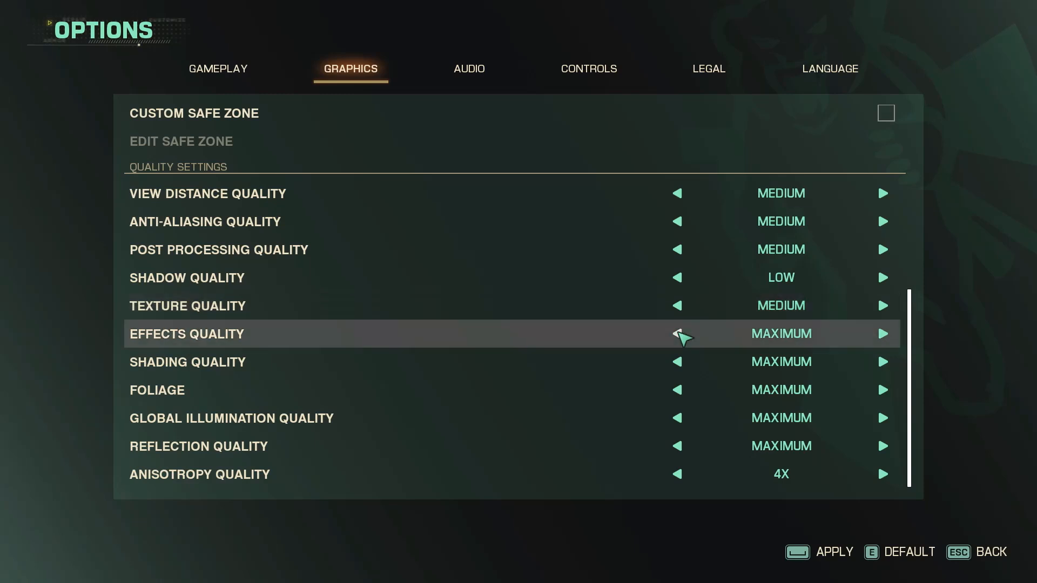
pyautogui.click(678, 335)
pyautogui.click(681, 361)
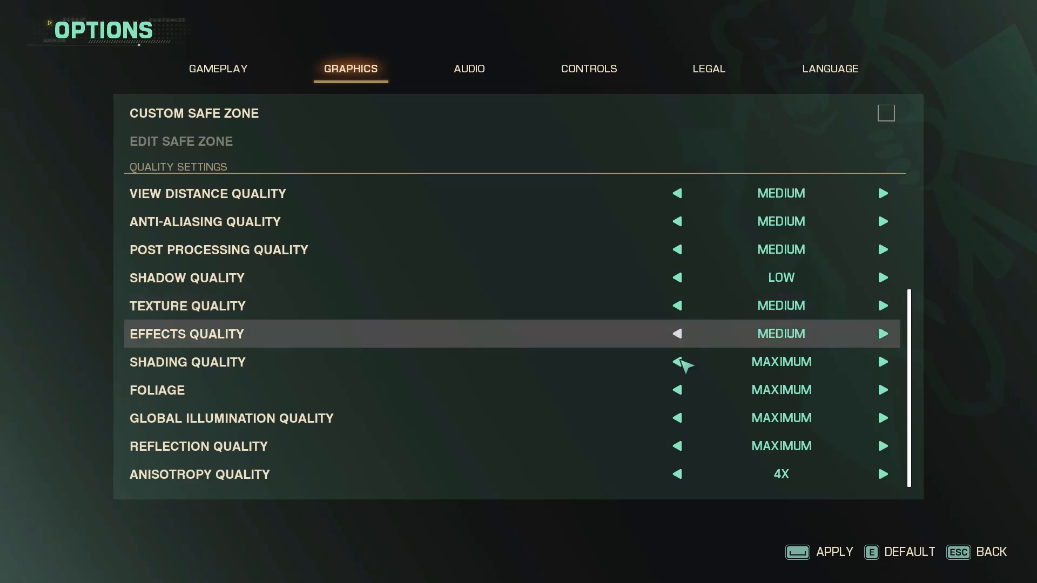
# - Set Shading, Foliage, Global Illumination and Reflection quality to Medium, and apply the graphics changes
pyautogui.click(678, 362)
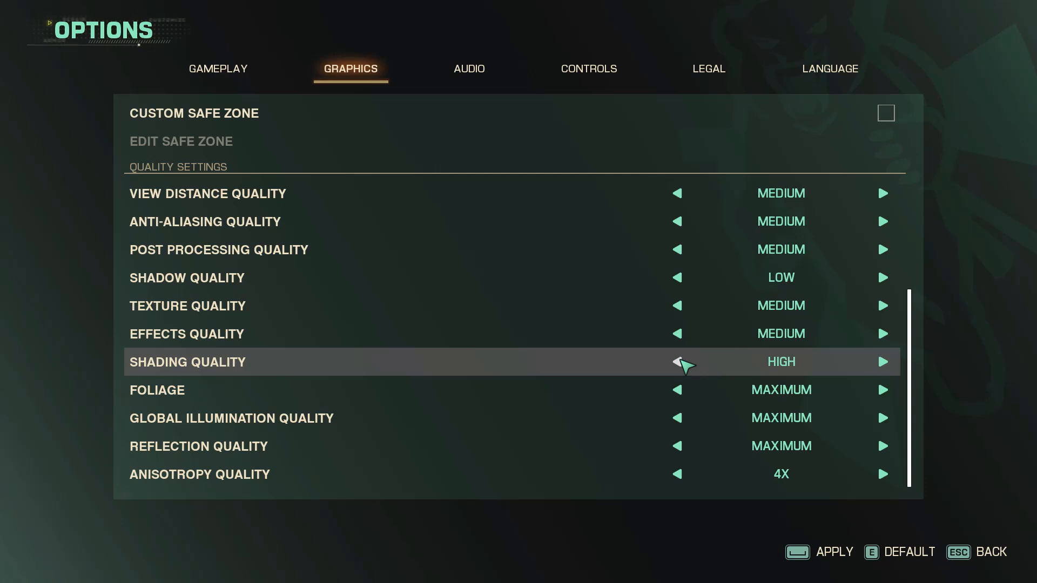
pyautogui.click(678, 362)
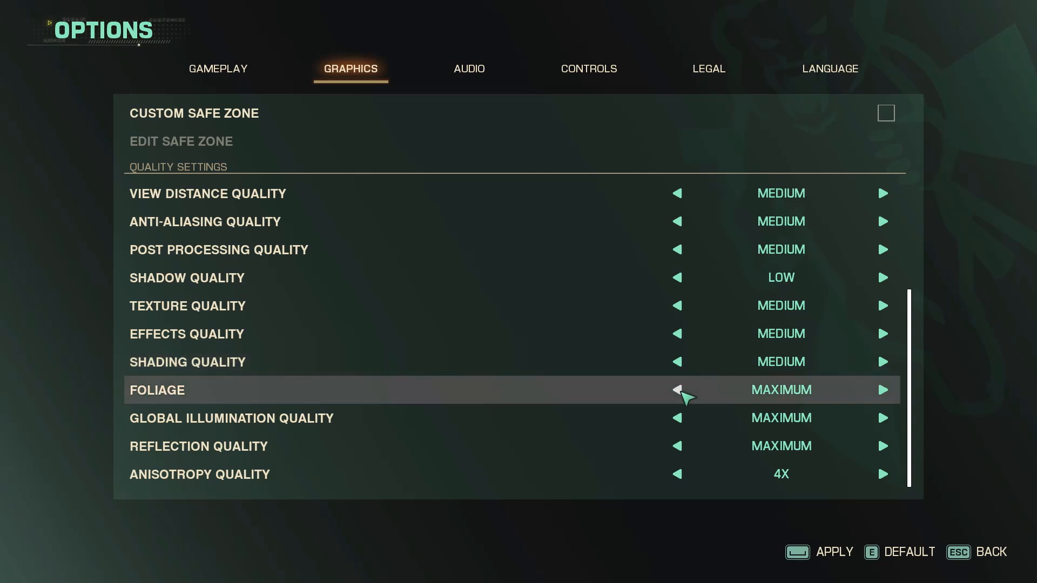
pyautogui.click(678, 390)
pyautogui.click(678, 390)
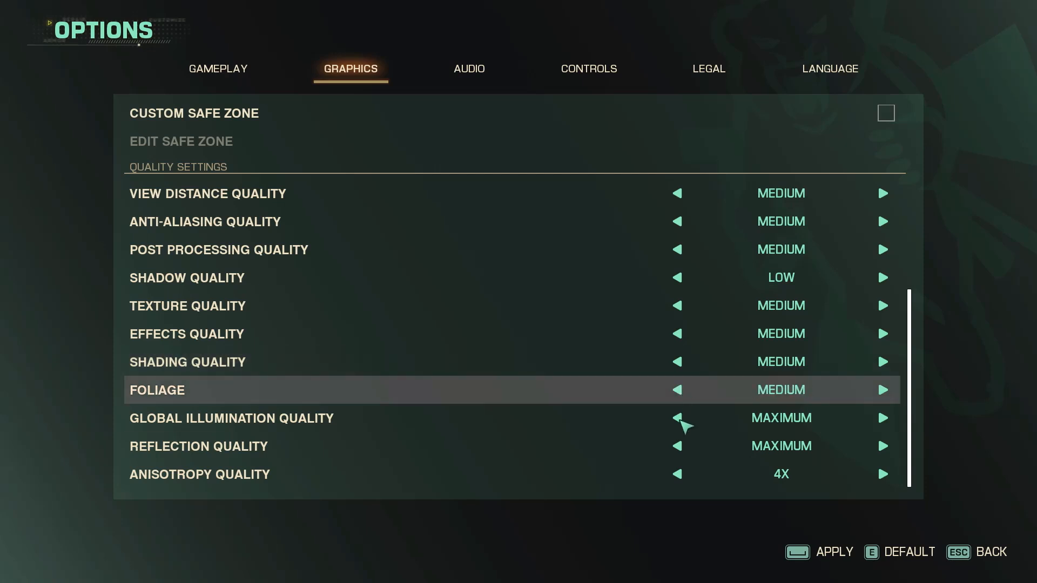
pyautogui.click(678, 418)
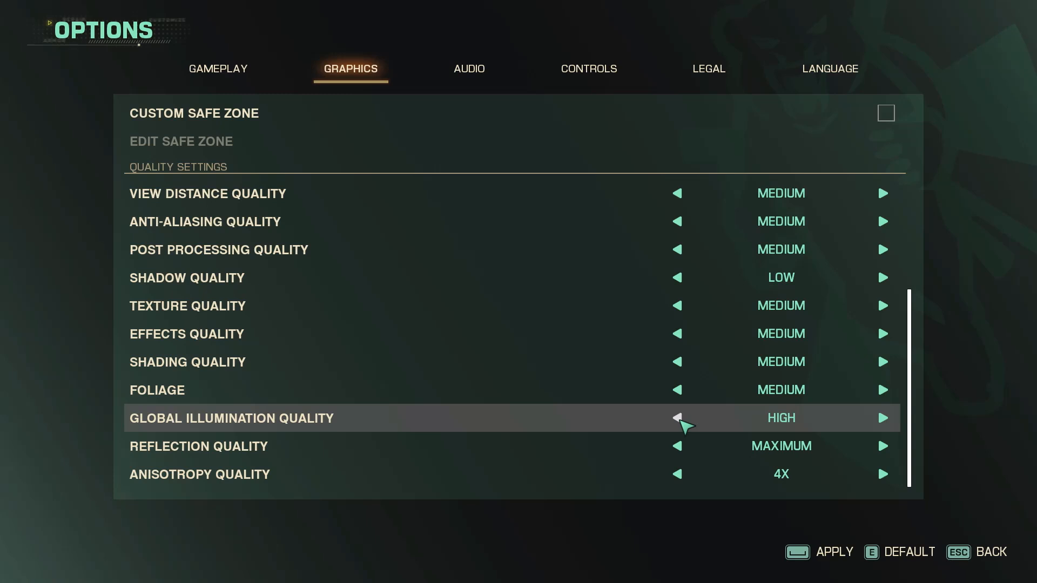
pyautogui.click(678, 419)
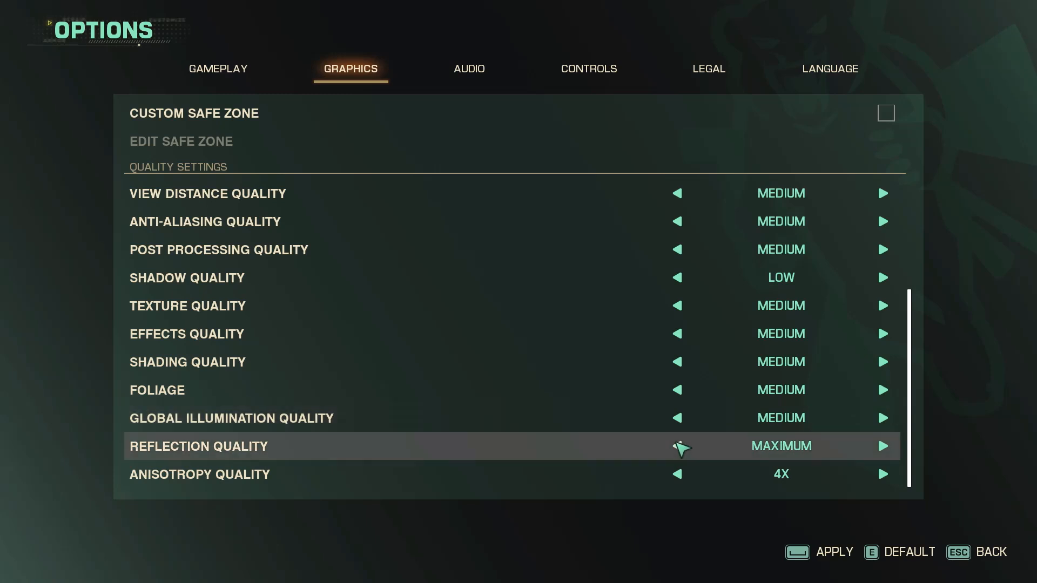
pyautogui.click(678, 447)
pyautogui.click(676, 446)
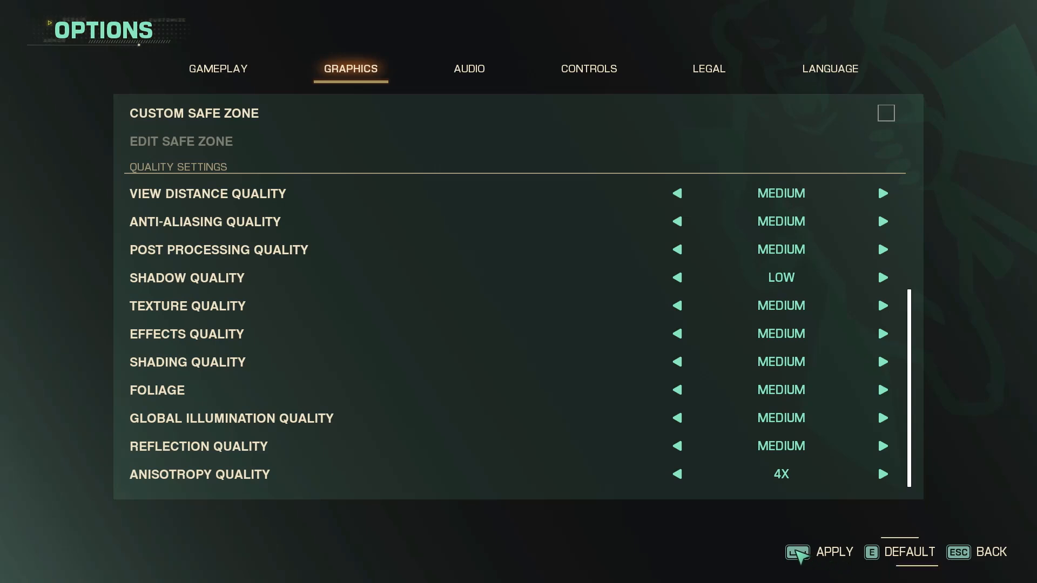
pyautogui.click(802, 556)
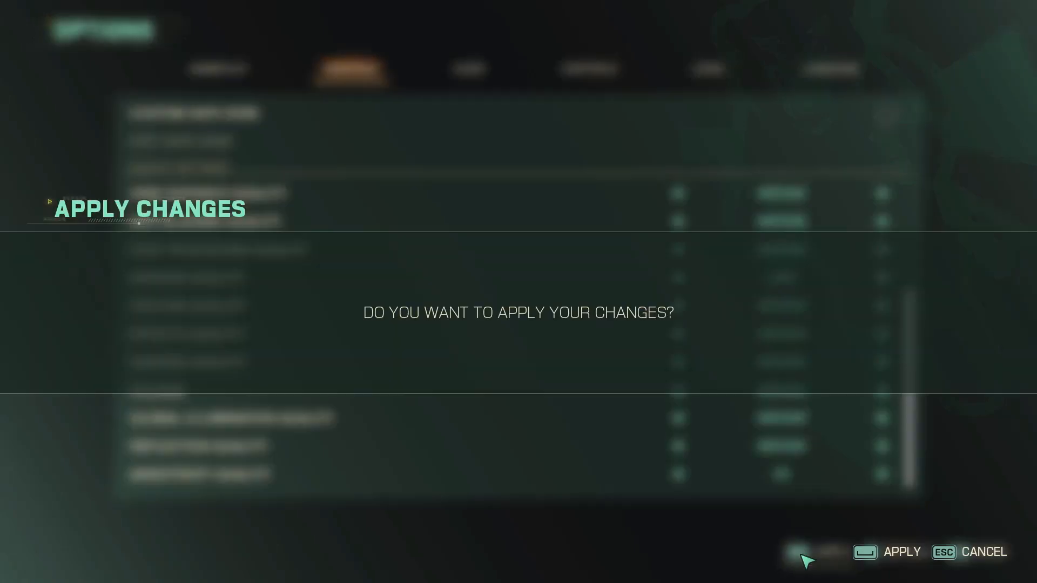
pyautogui.click(875, 557)
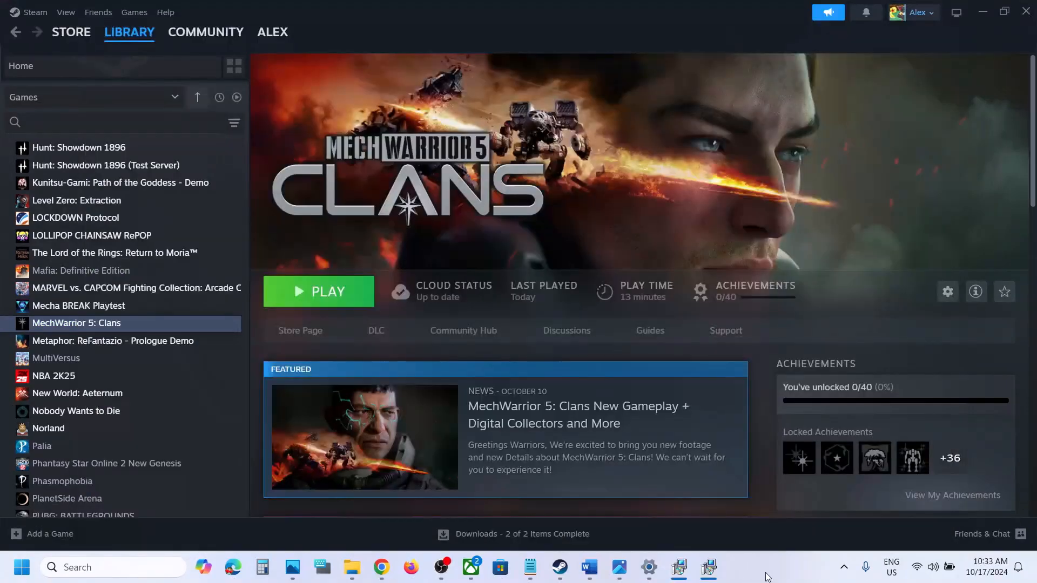
# - Switch to the Word notes and review Step 16 on uninstalling the game and installing it on an SSD
pyautogui.click(589, 576)
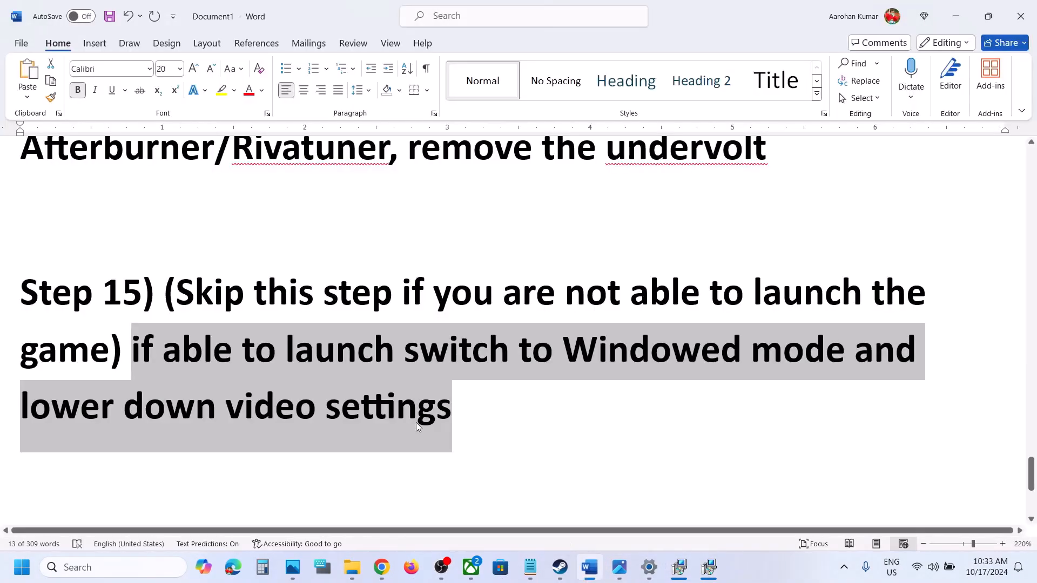
pyautogui.scroll(-5, 416, 422)
pyautogui.moveTo(180, 299); pyautogui.dragTo(703, 306)
pyautogui.moveTo(470, 323); pyautogui.dragTo(696, 469)
# - Switch to Steam and show the Manage options for MechWarrior 5: Clans, including Uninstall
pyautogui.click(555, 573)
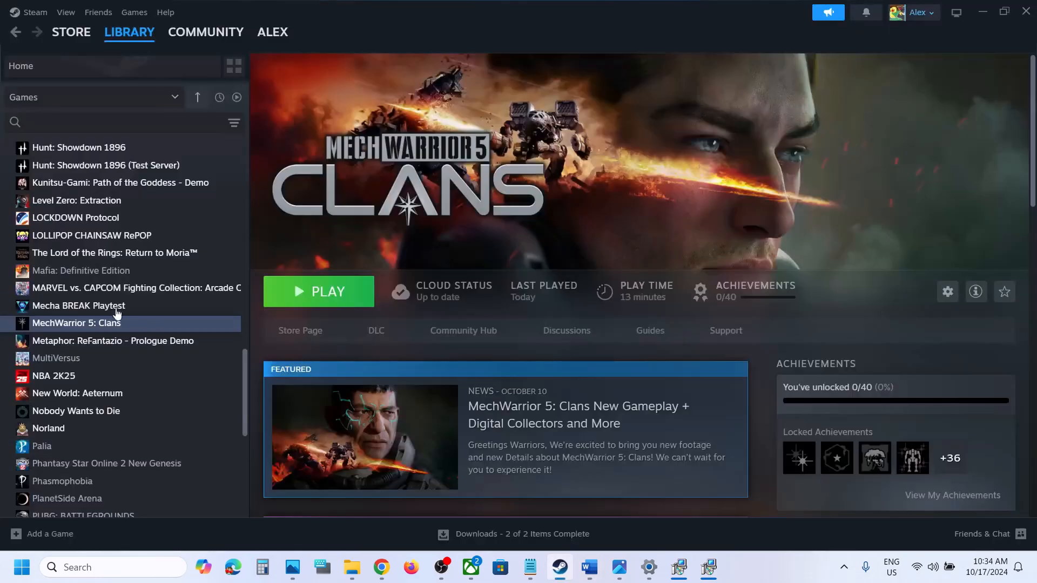
pyautogui.rightClick(92, 319)
pyautogui.moveTo(135, 410)
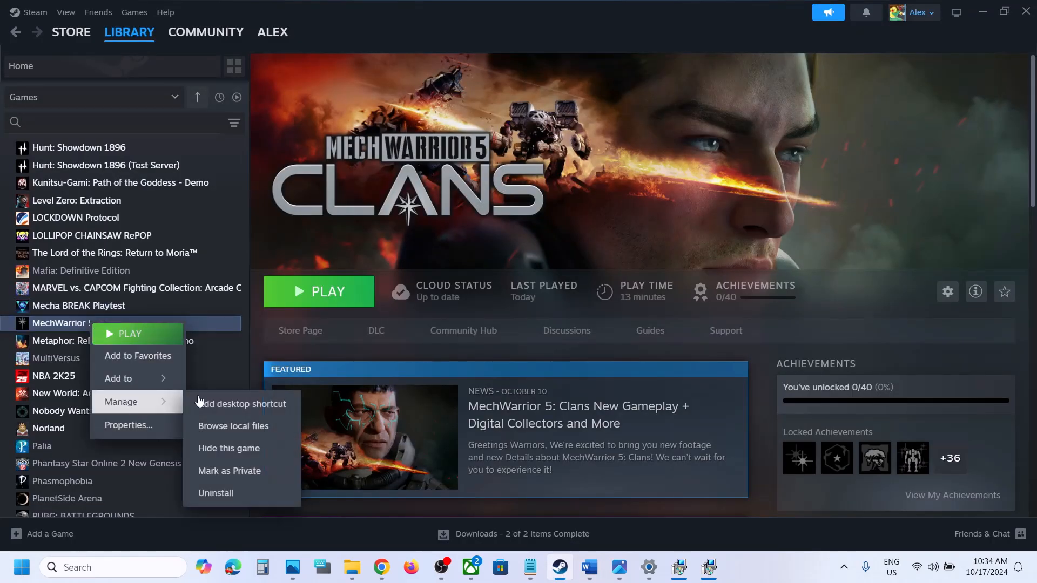
# - Review the Word notes on deleting the game folder, restarting and reinstalling to C drive or another SSD, and return to Steam
pyautogui.click(589, 567)
pyautogui.click(486, 416)
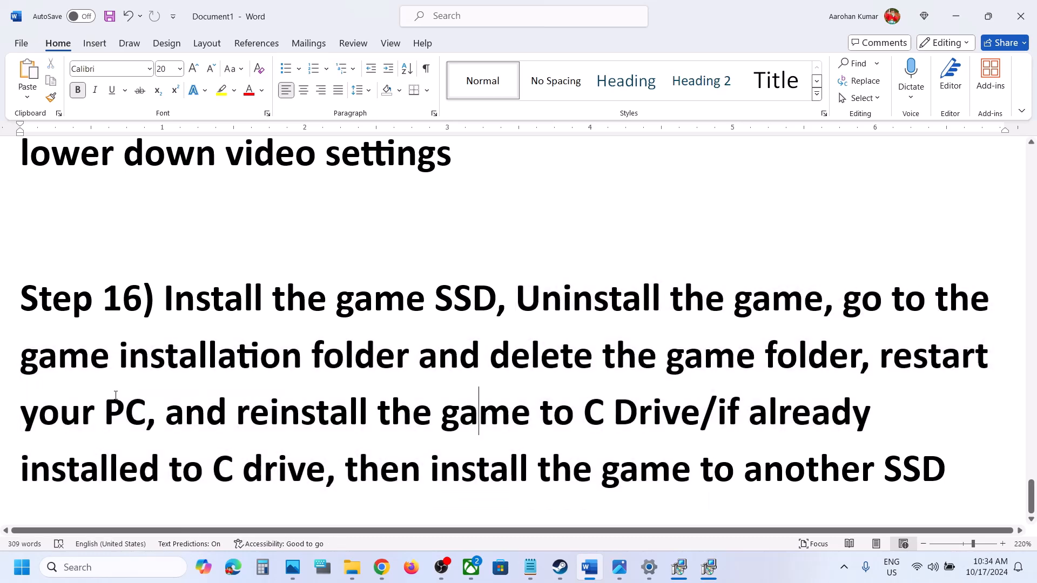
pyautogui.moveTo(35, 365); pyautogui.dragTo(440, 415)
pyautogui.click(441, 416)
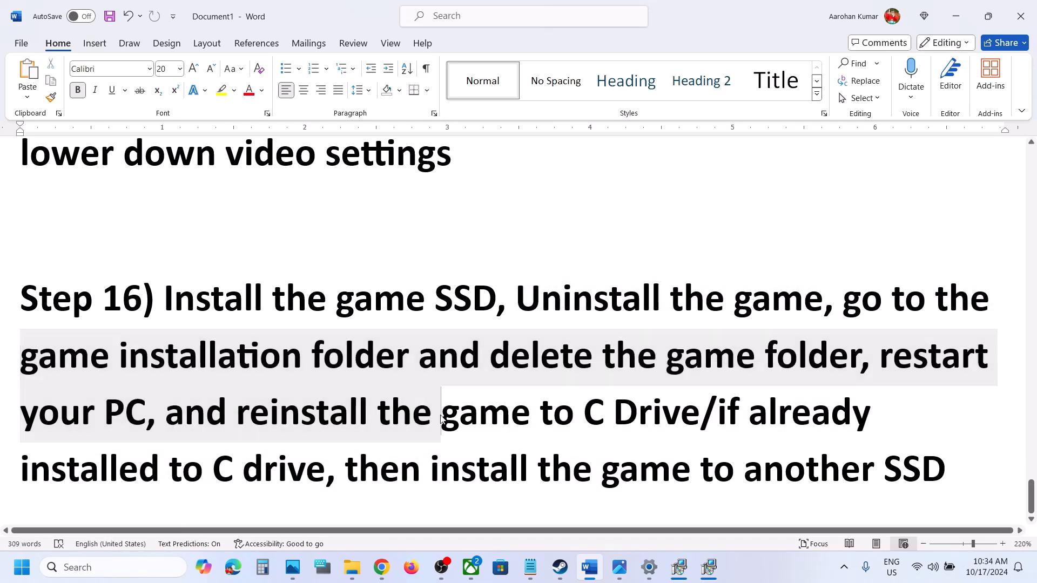
pyautogui.moveTo(539, 413); pyautogui.dragTo(700, 415)
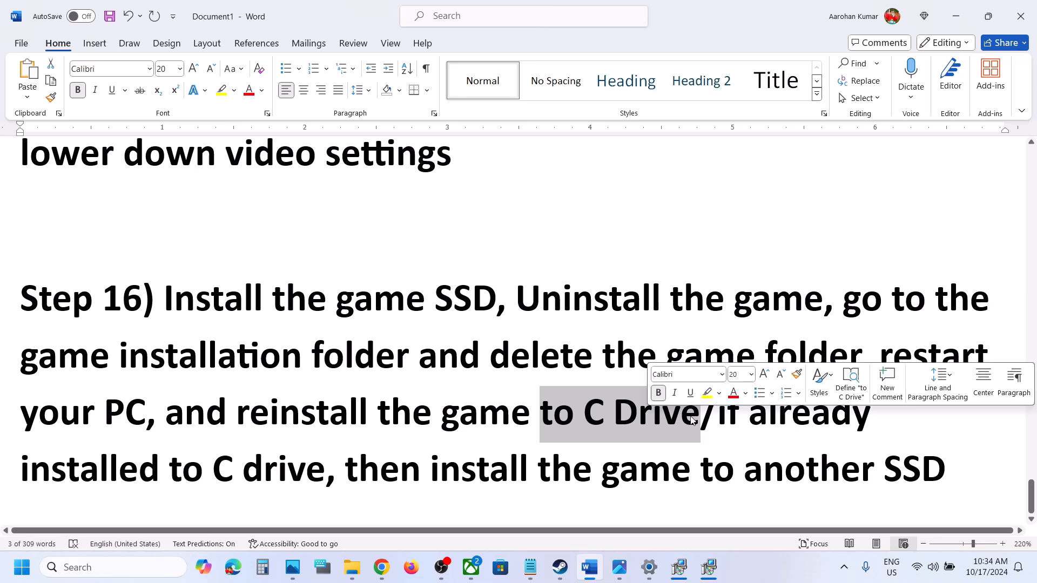
pyautogui.click(615, 436)
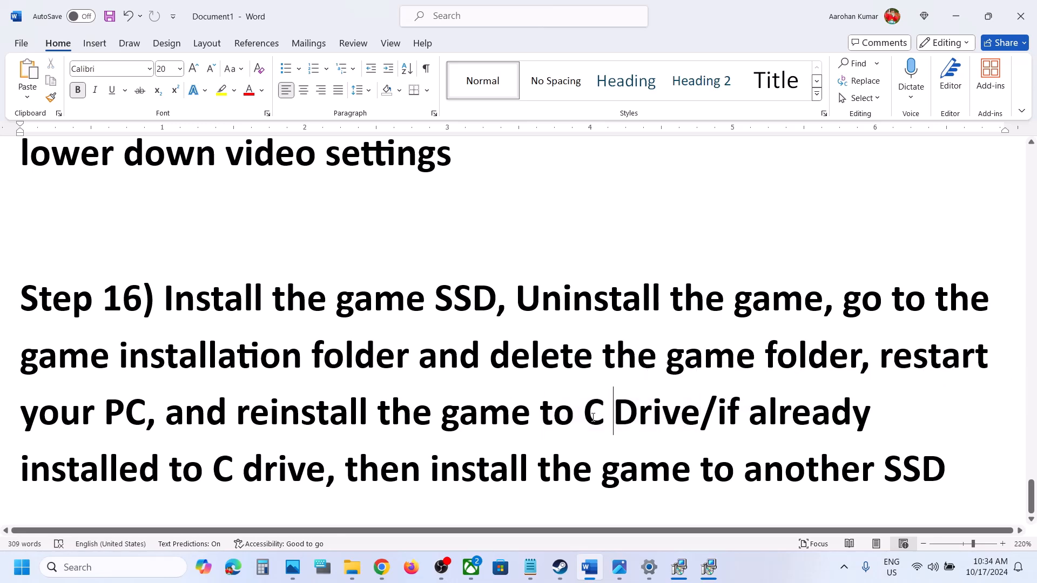
pyautogui.moveTo(442, 405); pyautogui.dragTo(944, 462)
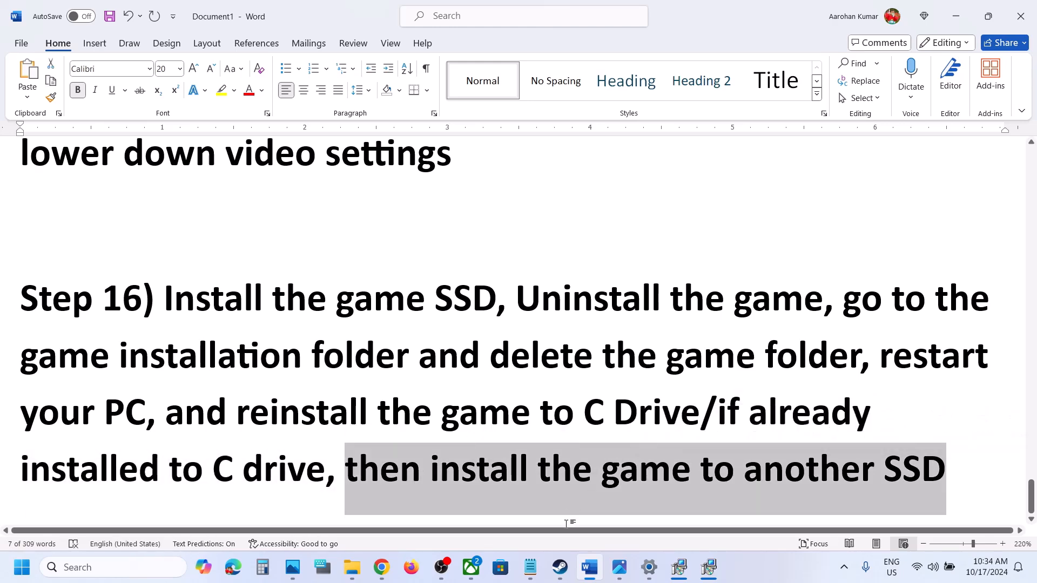
pyautogui.click(562, 580)
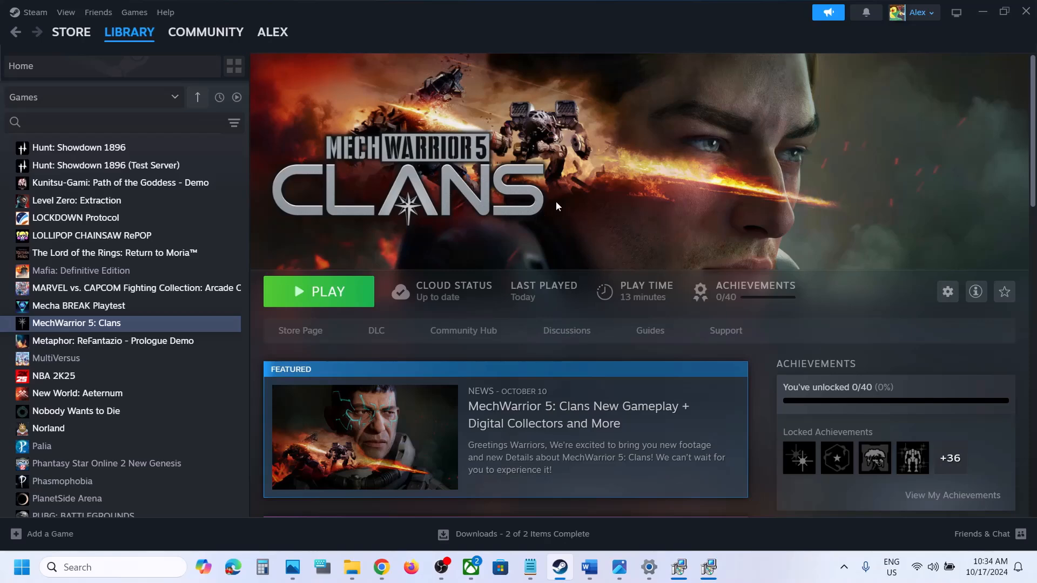